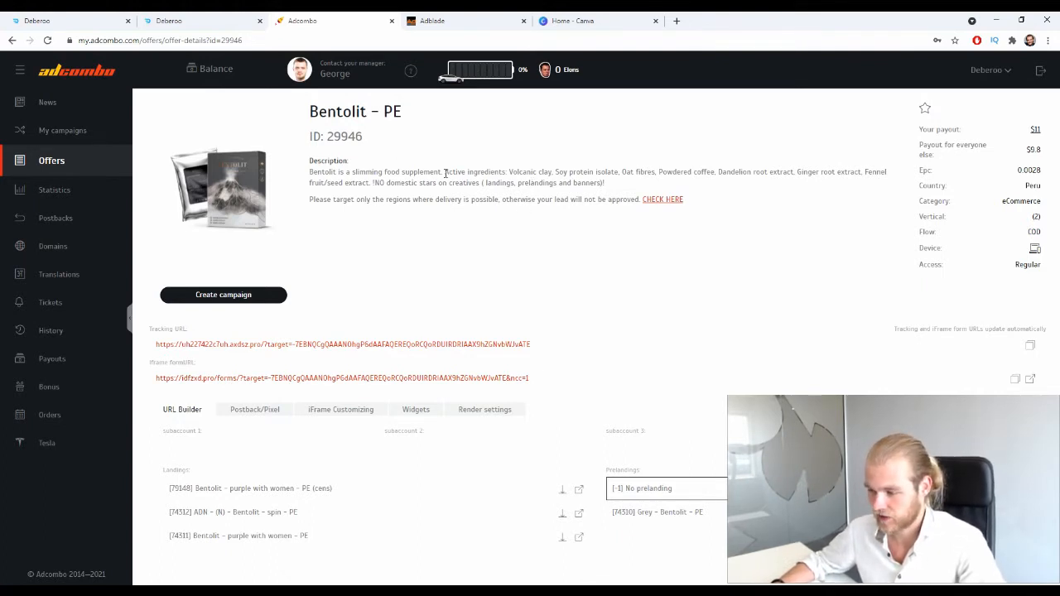
# Step: Review the Bentolit offer's description, creative restrictions and target country on the offer page
pyautogui.moveTo(446, 173); pyautogui.dragTo(507, 192)
pyautogui.click(509, 199)
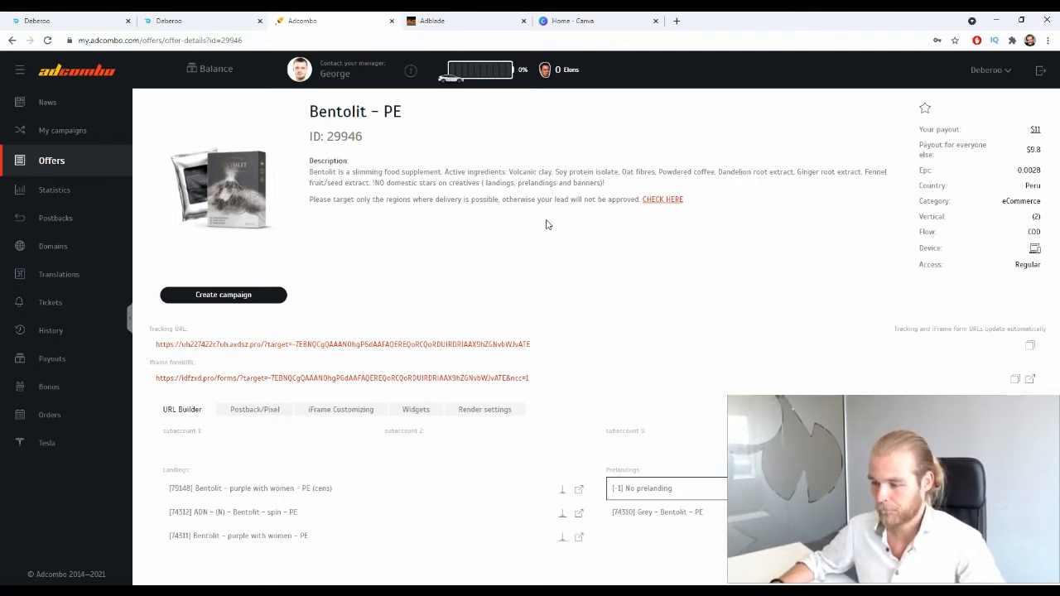
pyautogui.moveTo(383, 111); pyautogui.dragTo(421, 130)
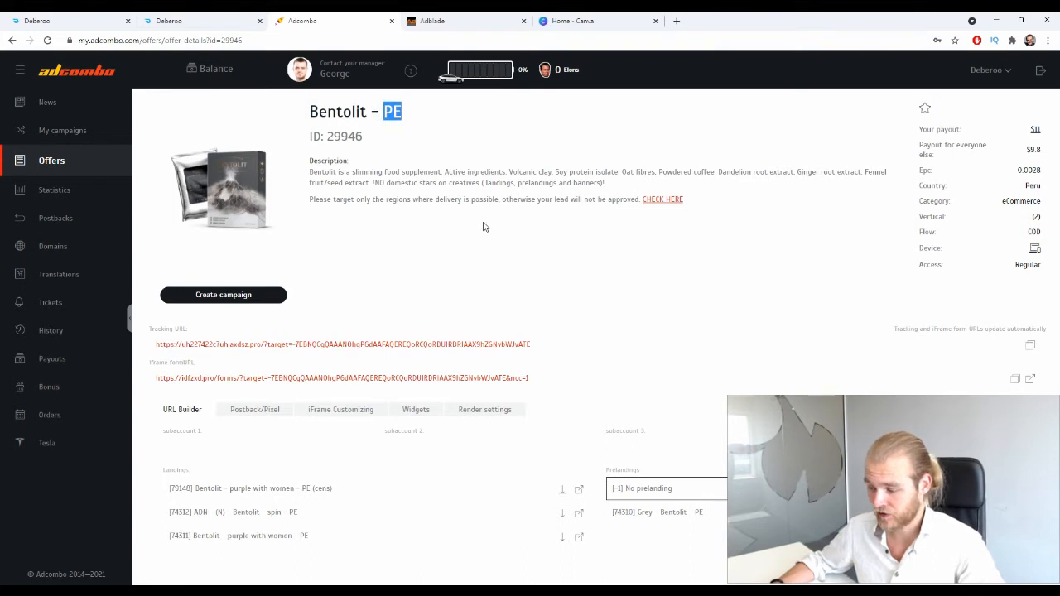
pyautogui.click(483, 196)
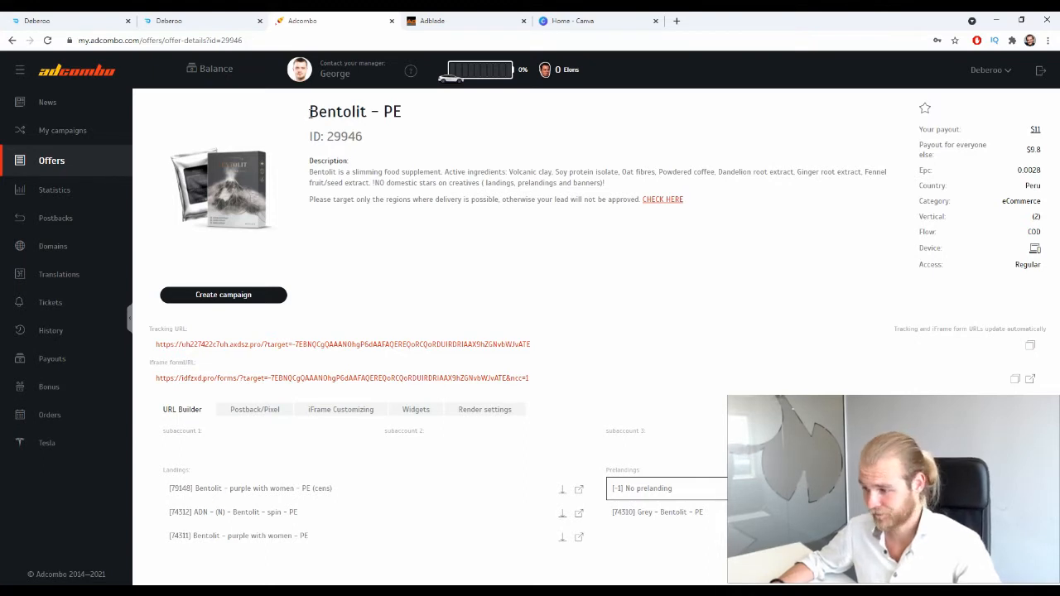
# Step: Switch to the Deberoo tracker and check the affiliate networks list for the AdCombo entry
pyautogui.click(79, 19)
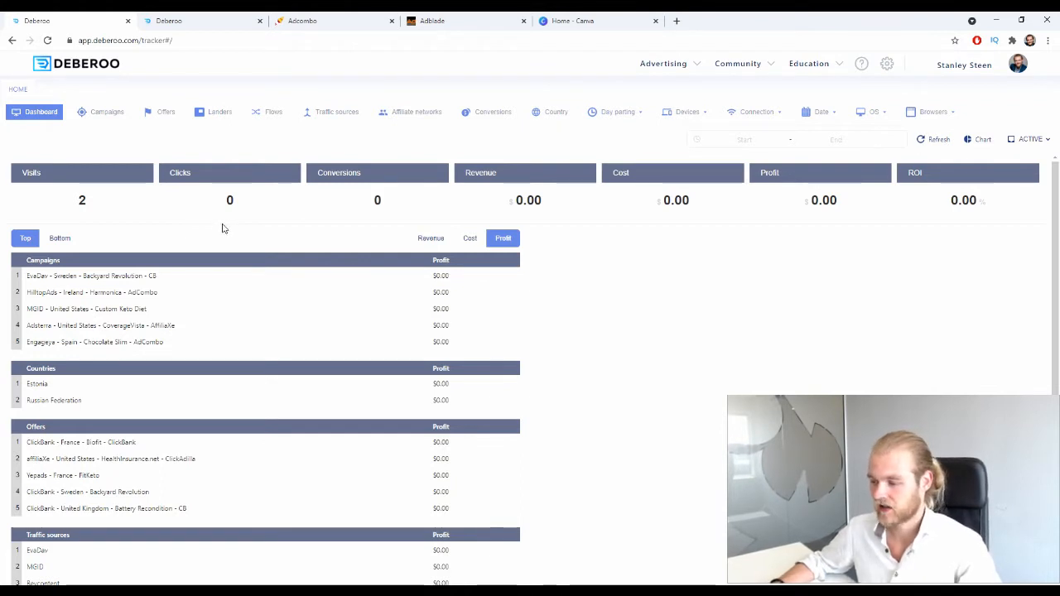
pyautogui.click(427, 116)
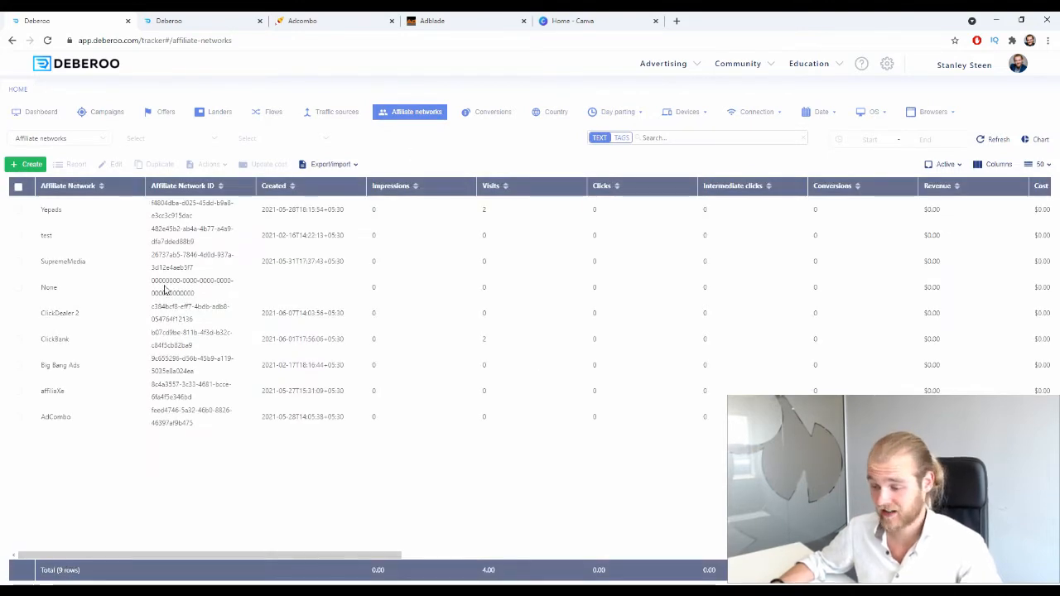
pyautogui.moveTo(83, 416); pyautogui.dragTo(39, 416)
pyautogui.click(120, 459)
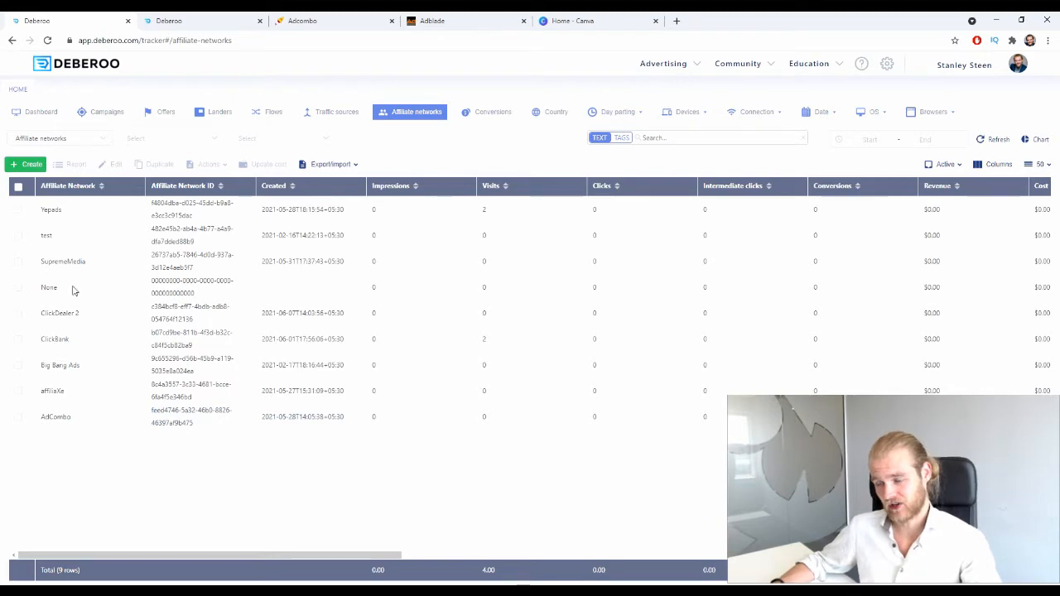
# Step: Examine the AdCombo template's parameters, conversion tracking and workspace options for a new affiliate network, and close it without saving
pyautogui.click(27, 164)
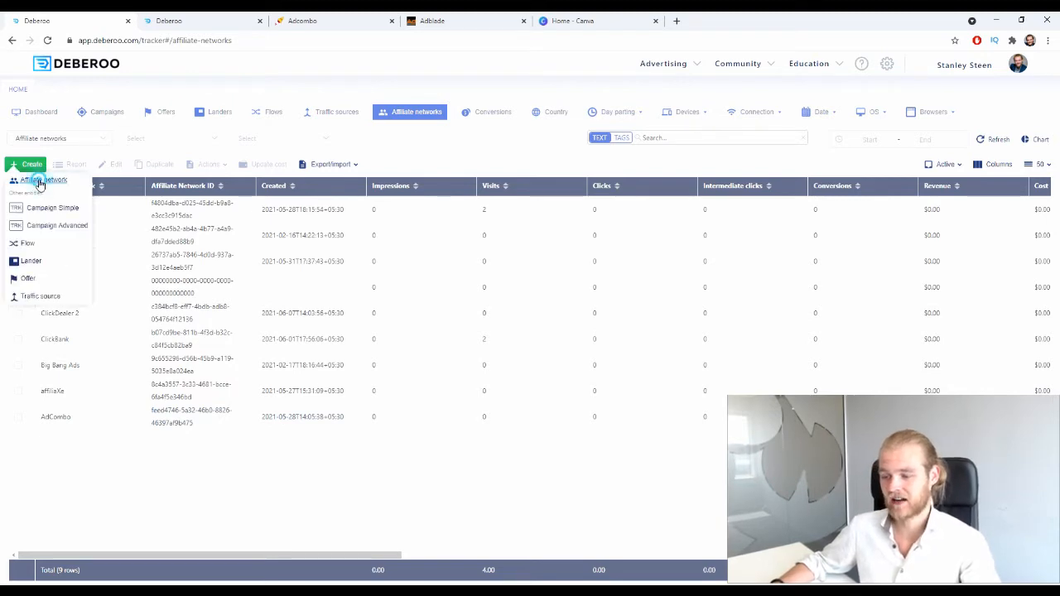
pyautogui.click(36, 184)
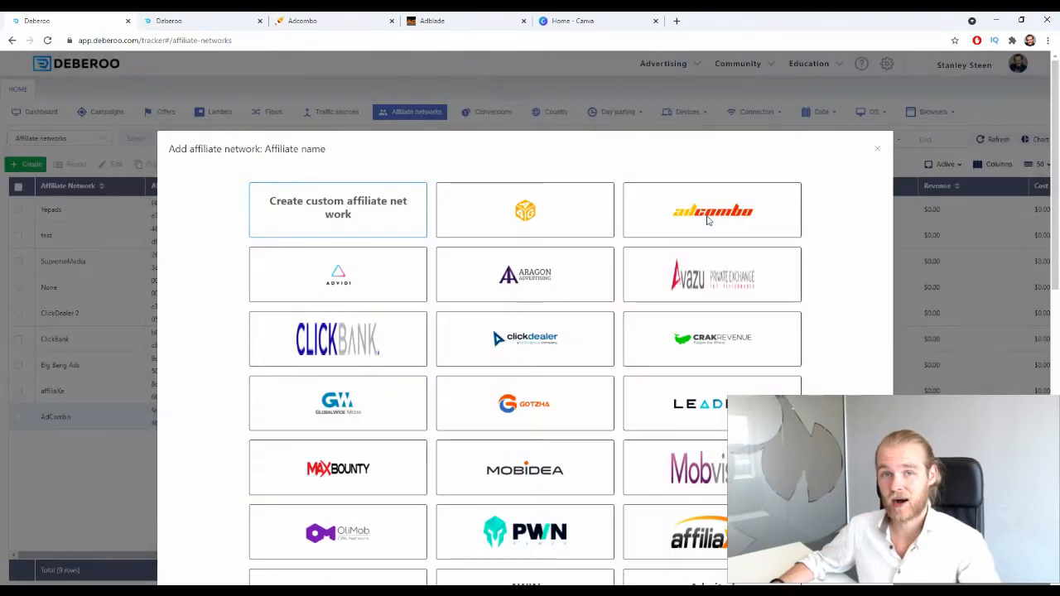
pyautogui.click(709, 222)
pyautogui.scroll(-10, 745, 245)
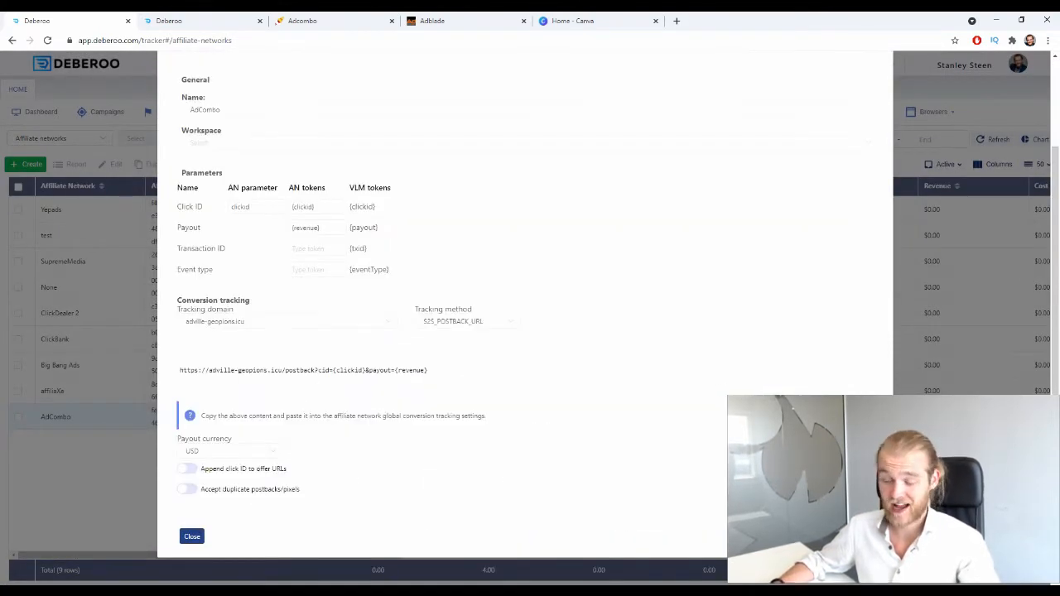
pyautogui.click(345, 144)
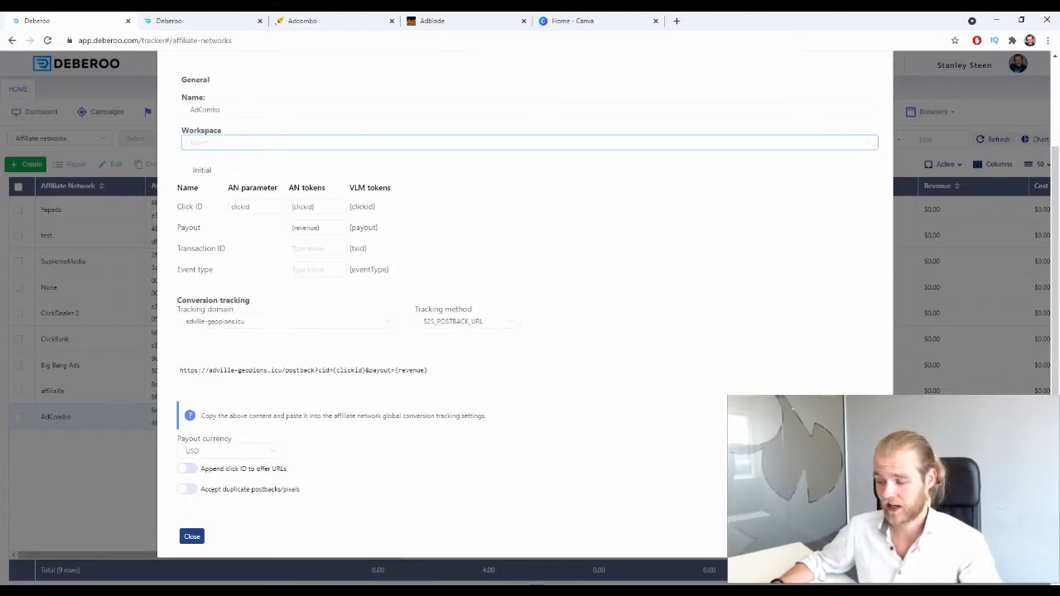
pyautogui.click(191, 537)
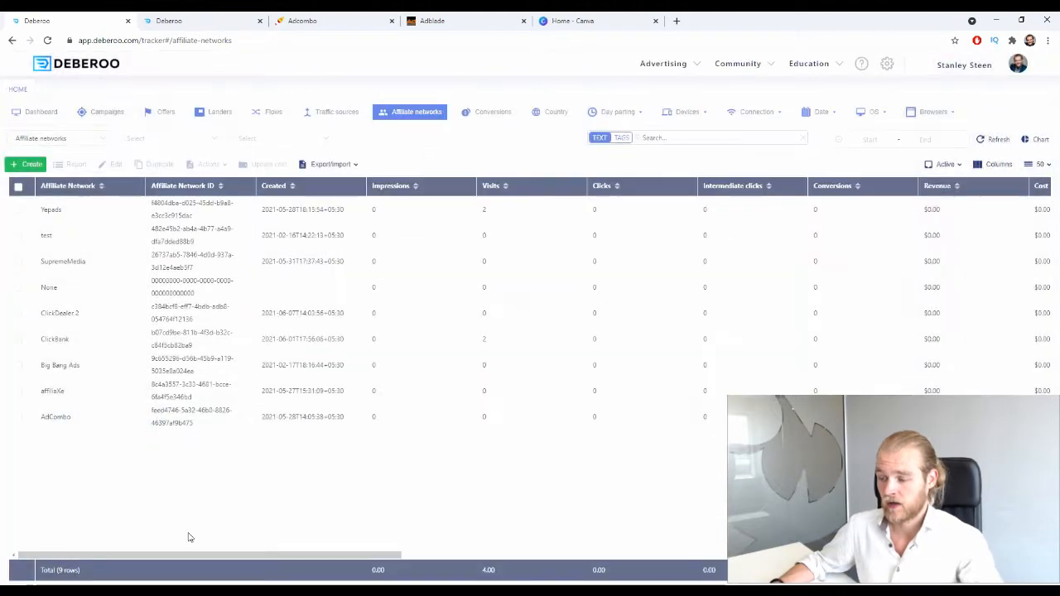
# Step: Check the tracker's traffic sources list for the AdBlade entry
pyautogui.click(334, 115)
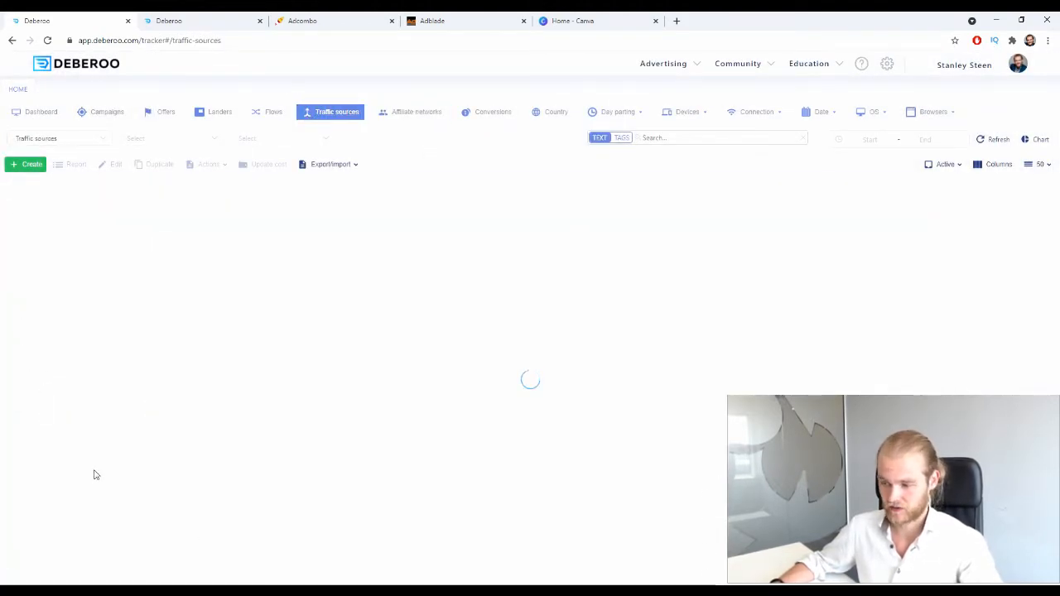
pyautogui.scroll(-5, 96, 471)
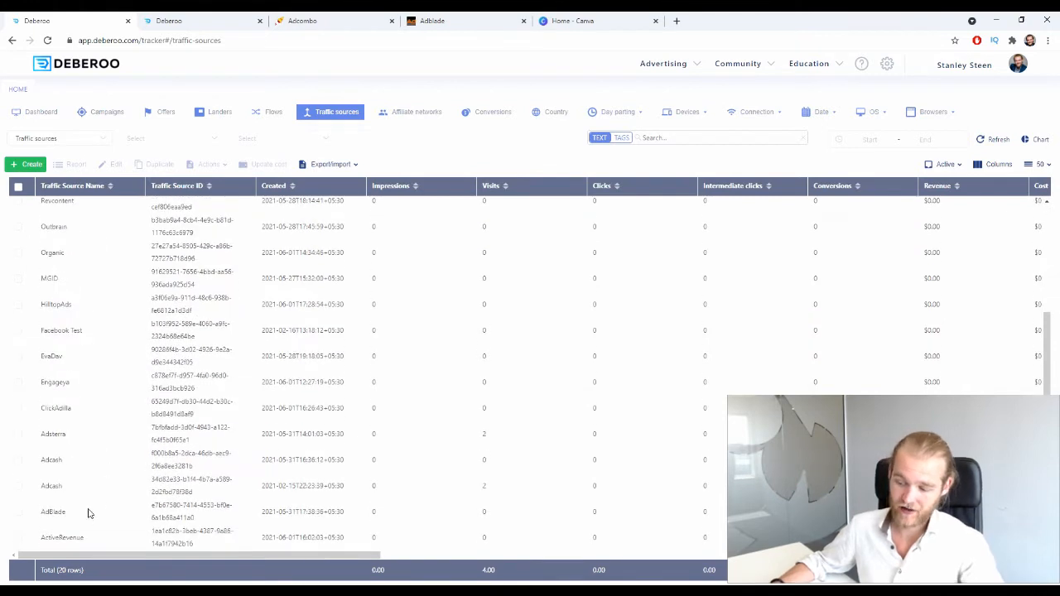
pyautogui.moveTo(86, 514); pyautogui.dragTo(41, 513)
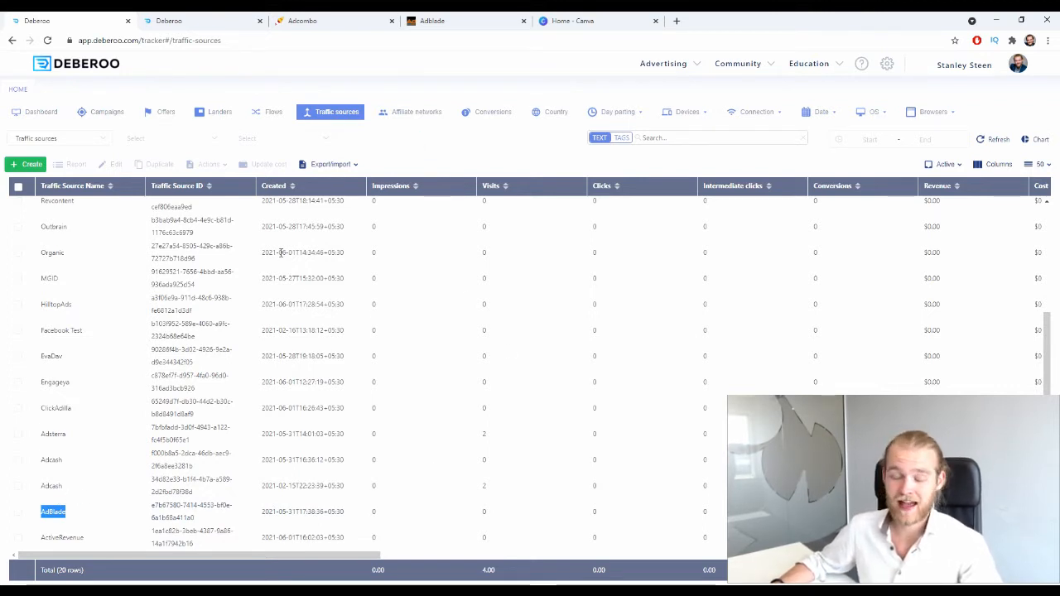
# Step: Look through the predefined templates for adding a new traffic source
pyautogui.click(27, 164)
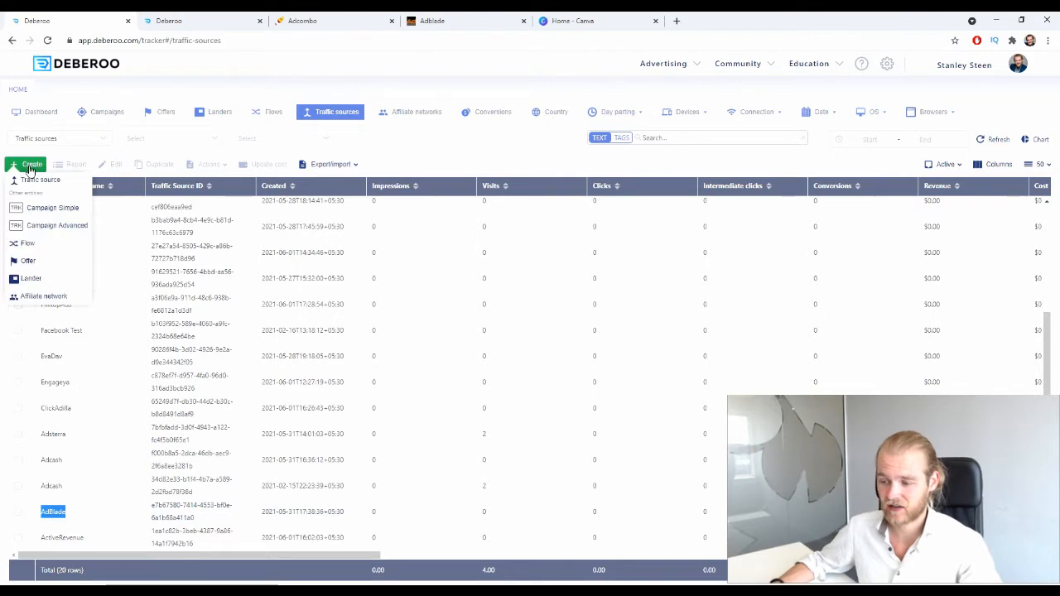
pyautogui.click(38, 177)
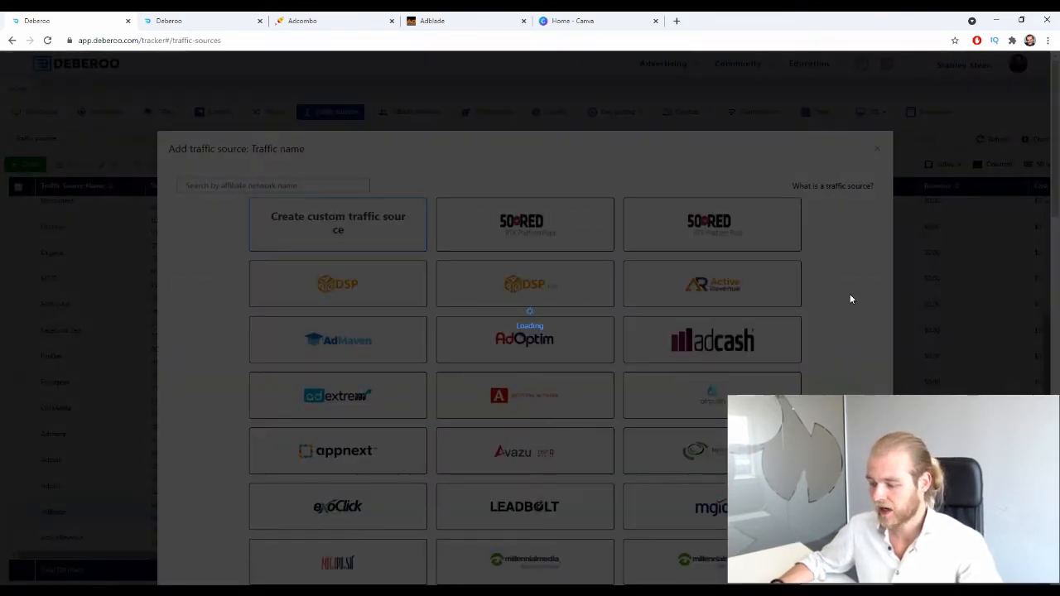
pyautogui.scroll(-8, 841, 301)
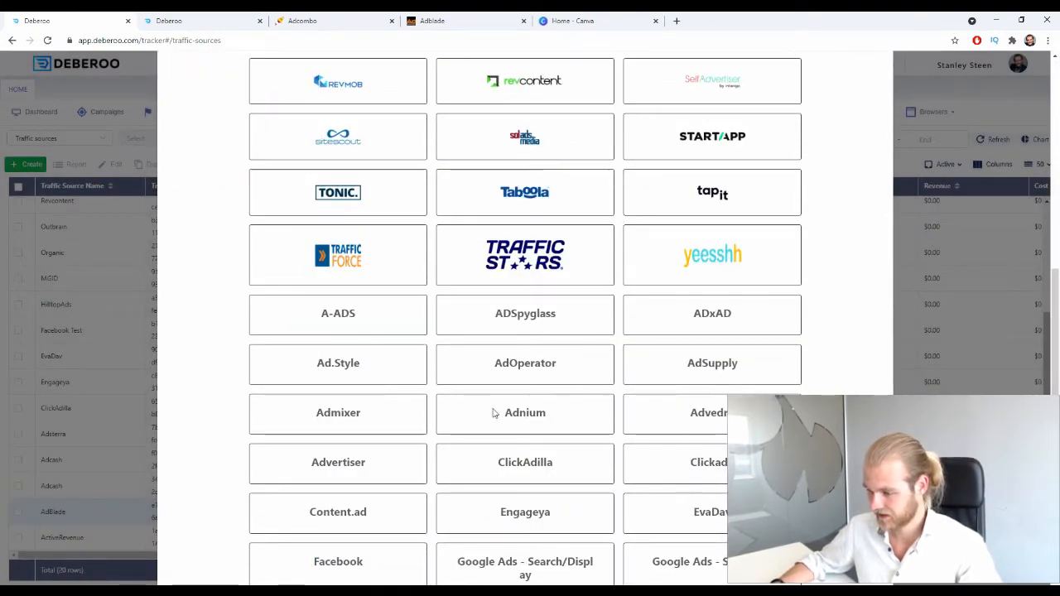
pyautogui.scroll(5, 715, 448)
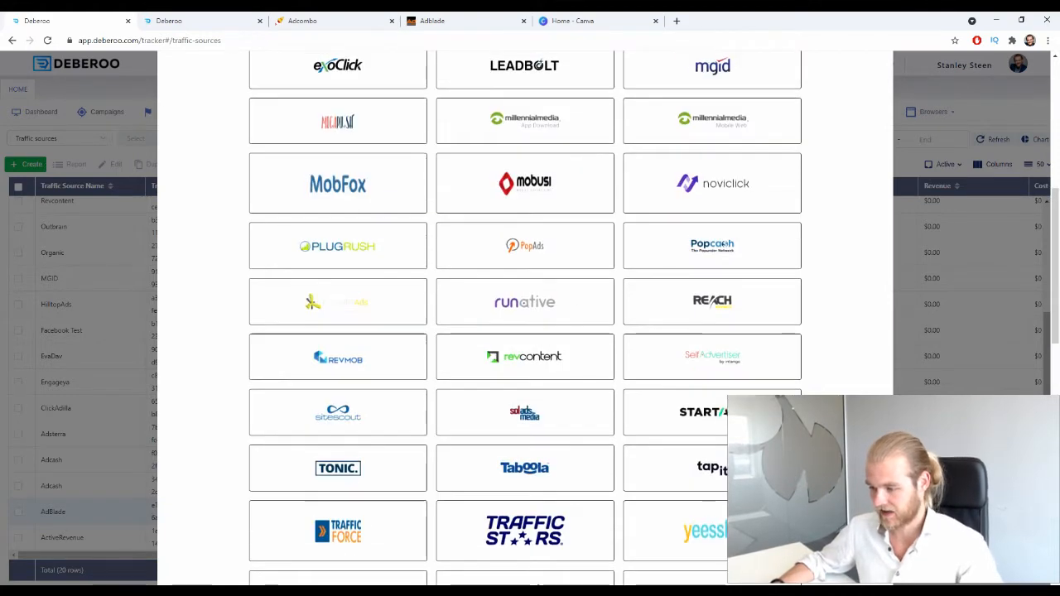
pyautogui.scroll(4, 234, 234)
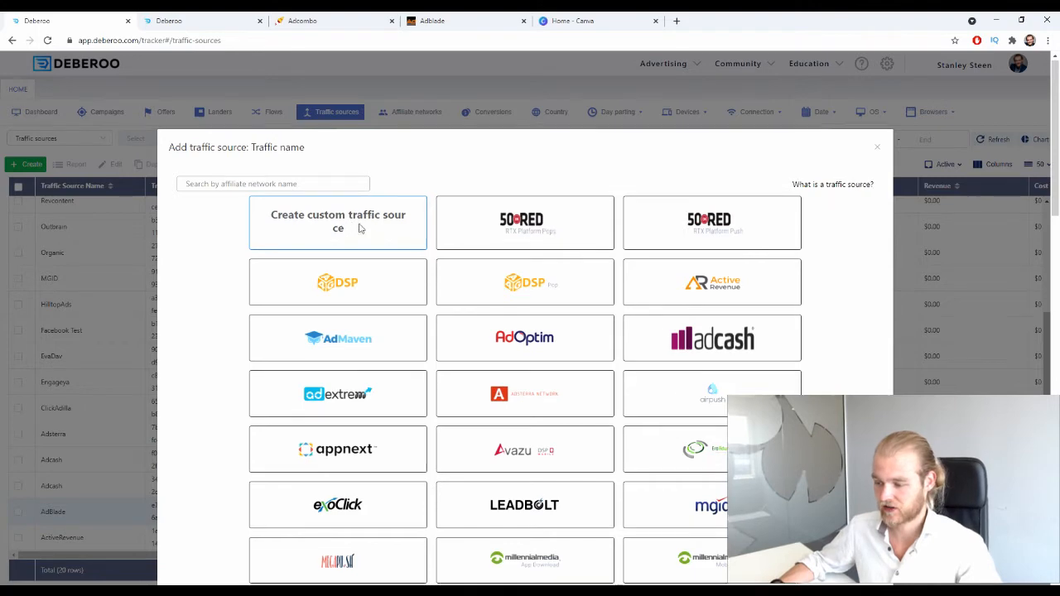
pyautogui.scroll(-7, 336, 190)
pyautogui.scroll(-9, 337, 190)
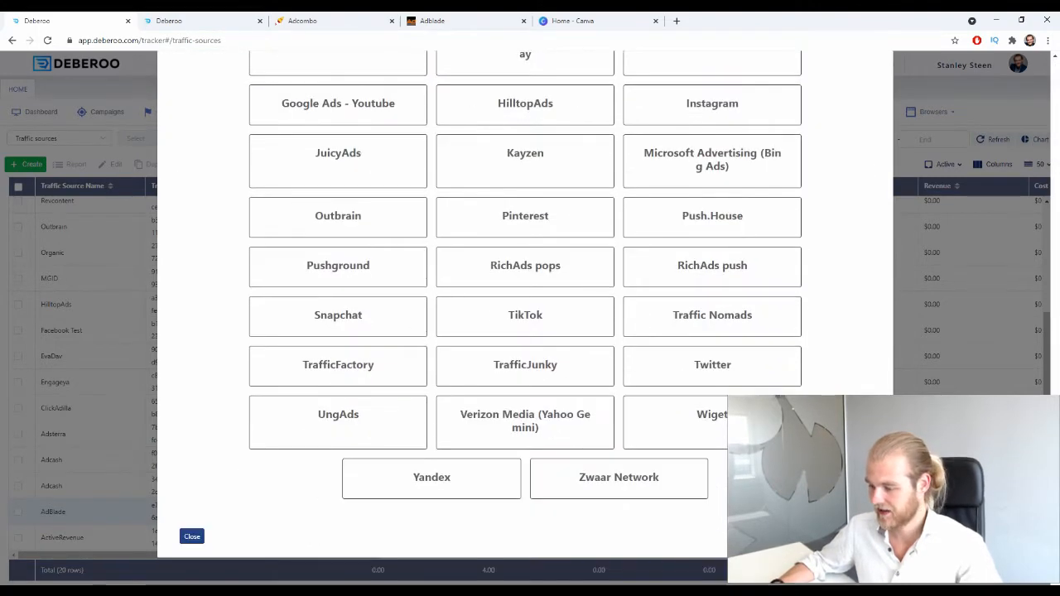
# Step: Examine the parameters and workspace options in the custom traffic source form, and close it without saving
pyautogui.click(588, 473)
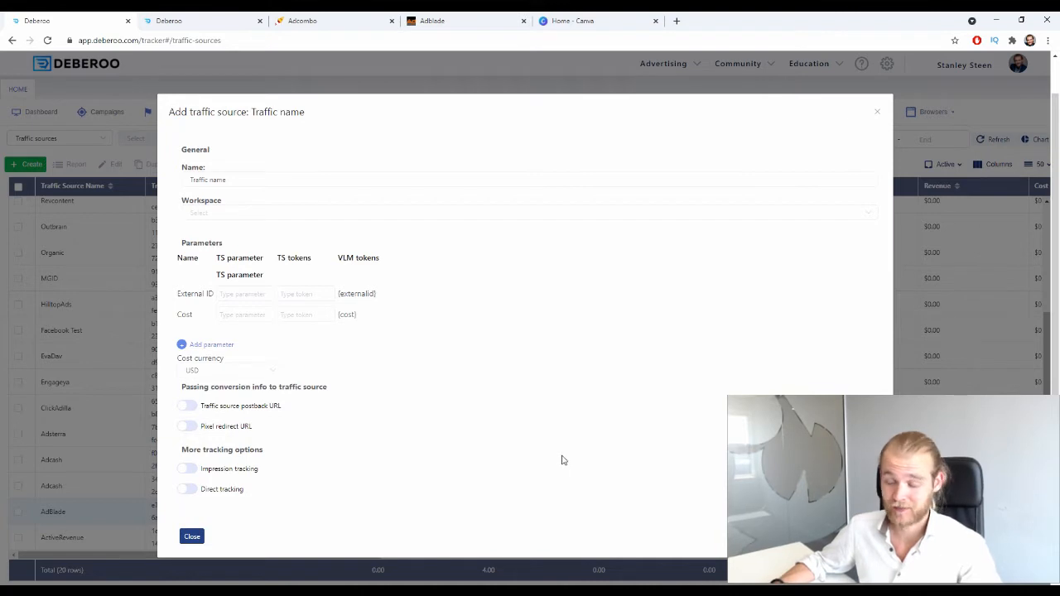
pyautogui.moveTo(184, 239); pyautogui.dragTo(290, 252)
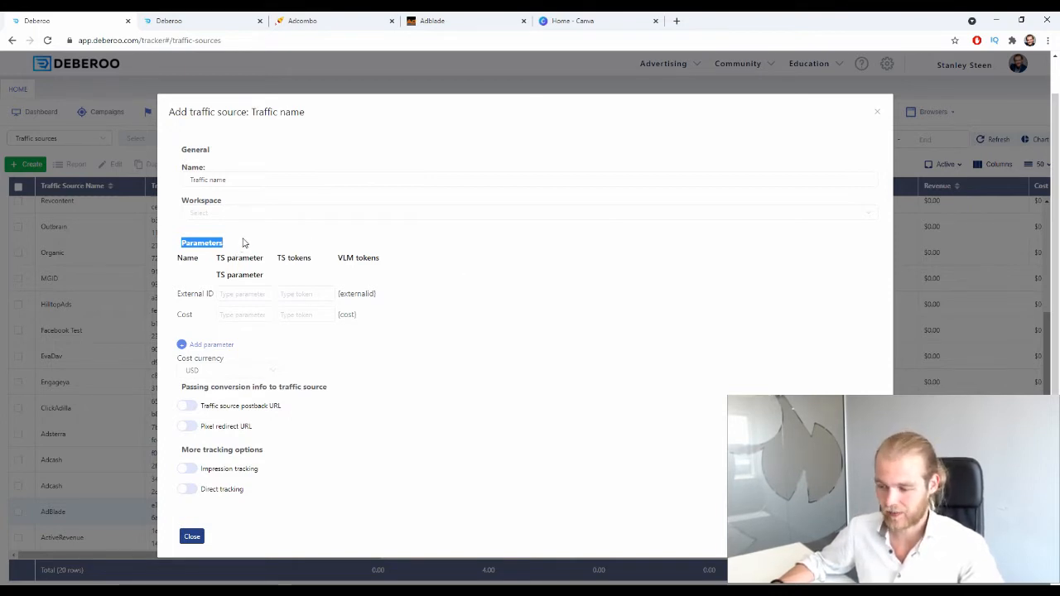
pyautogui.click(253, 212)
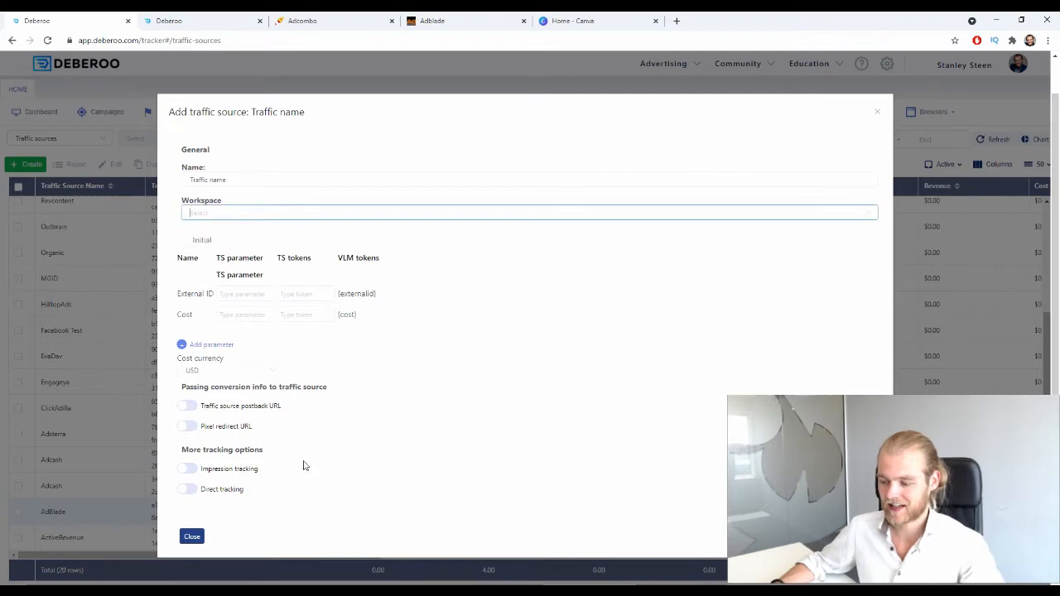
pyautogui.click(192, 537)
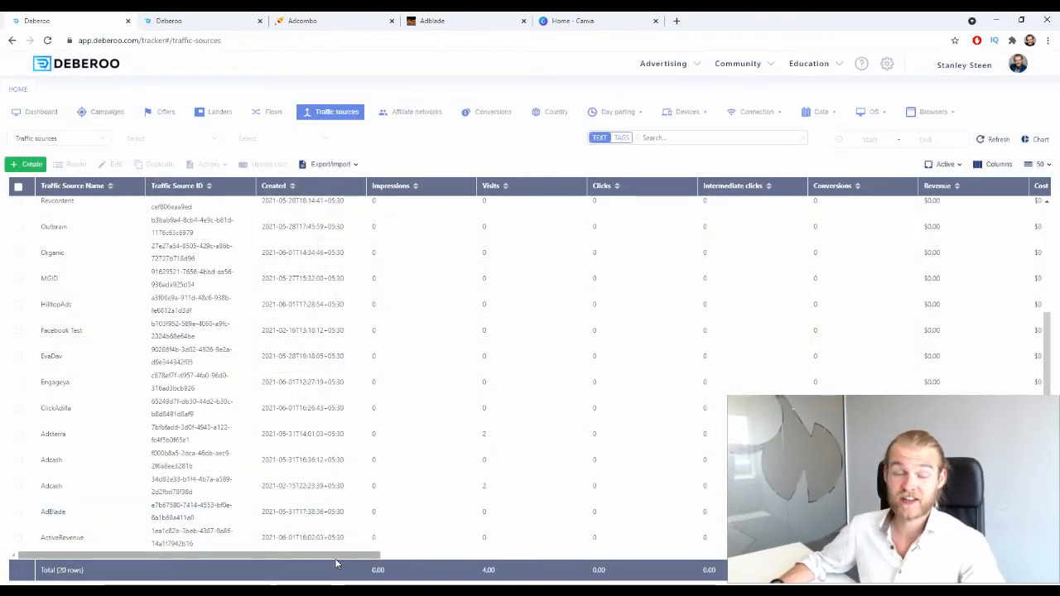
# Step: Start a new tracker offer in the Initial workspace, with AdCombo as affiliate network and Peru as country tag
pyautogui.click(168, 113)
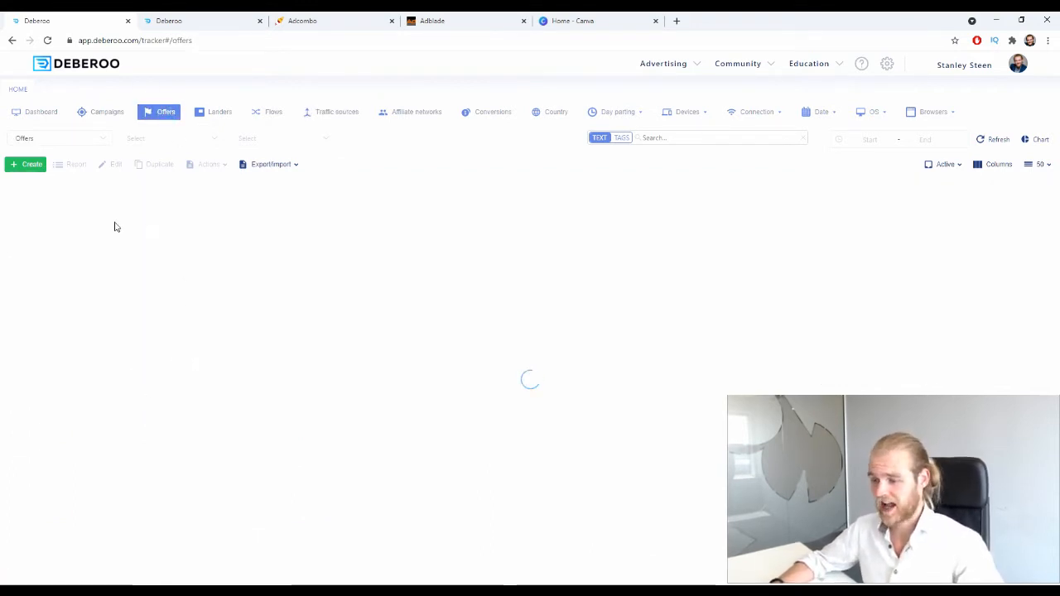
pyautogui.click(32, 164)
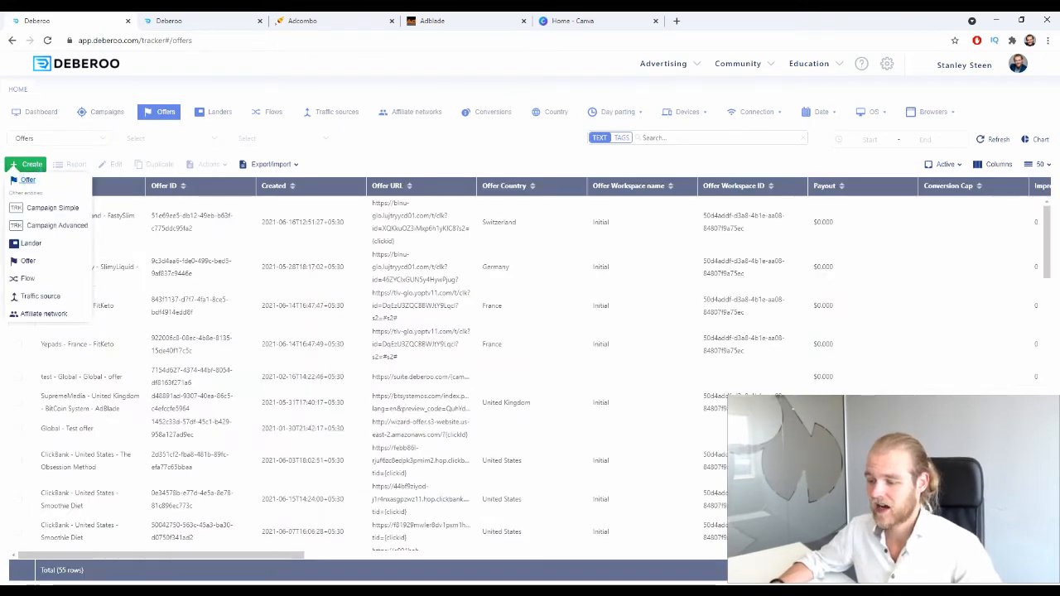
pyautogui.click(26, 180)
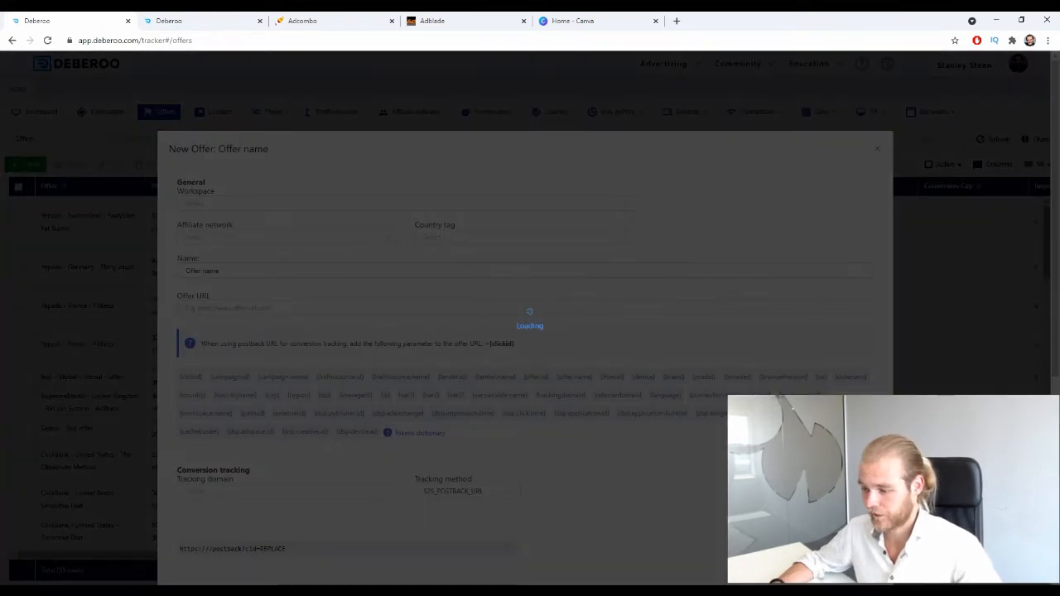
pyautogui.click(230, 207)
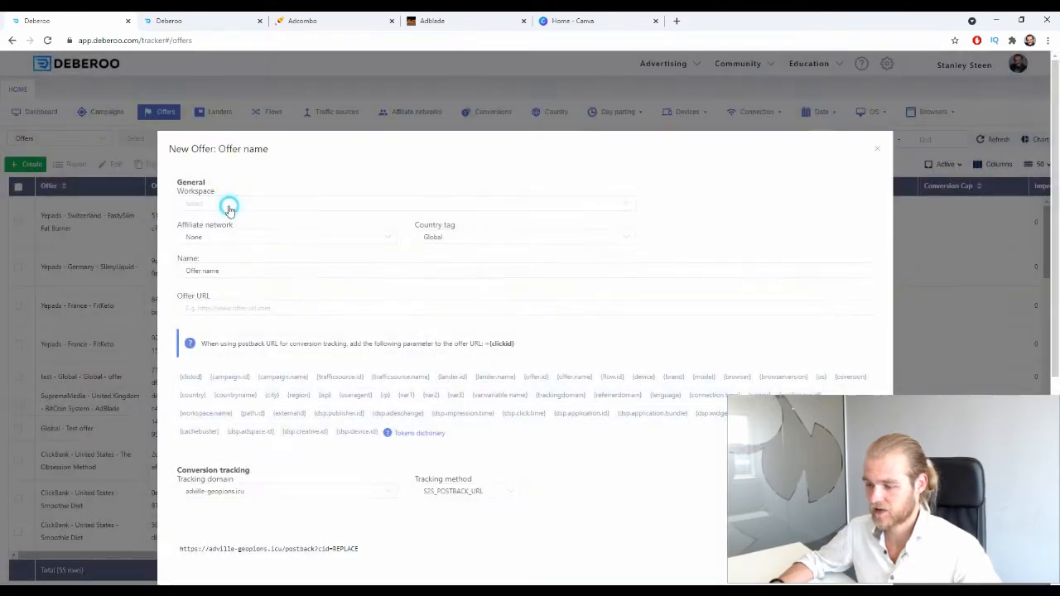
pyautogui.click(221, 240)
pyautogui.click(212, 238)
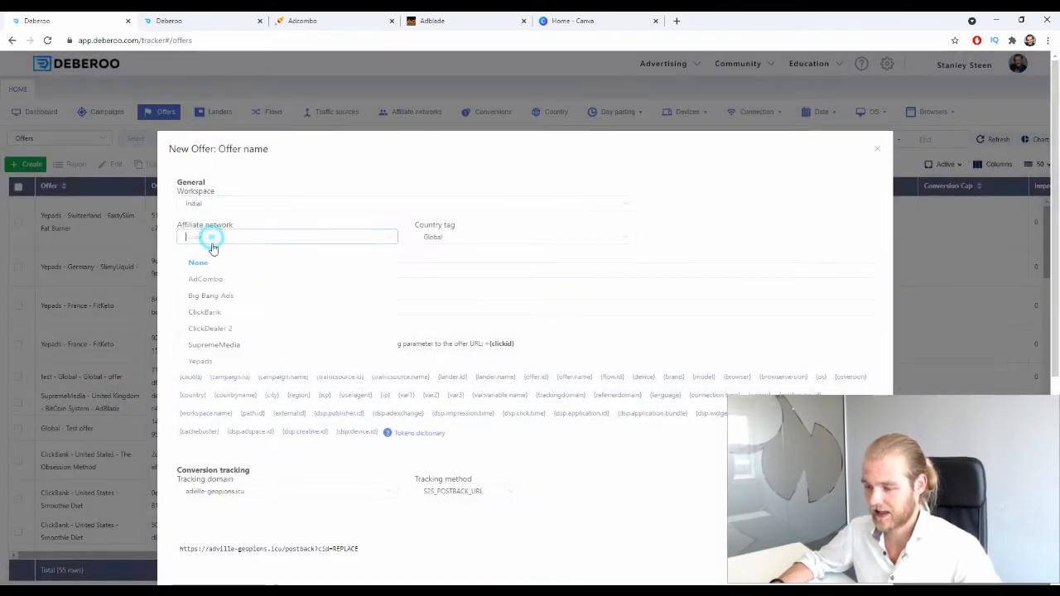
pyautogui.click(232, 282)
pyautogui.click(432, 240)
pyautogui.write('pe')
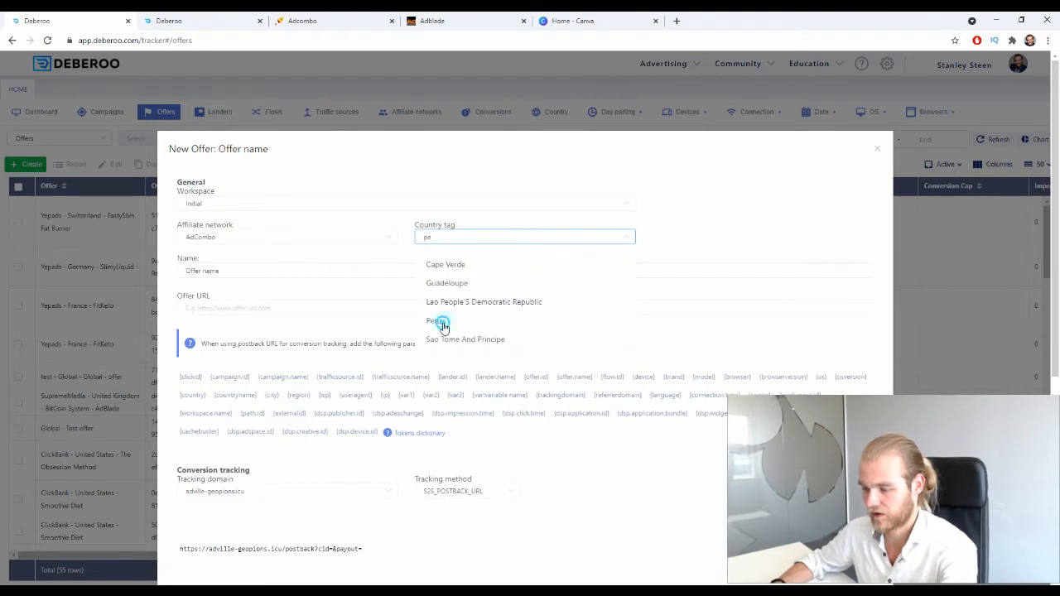
pyautogui.click(437, 322)
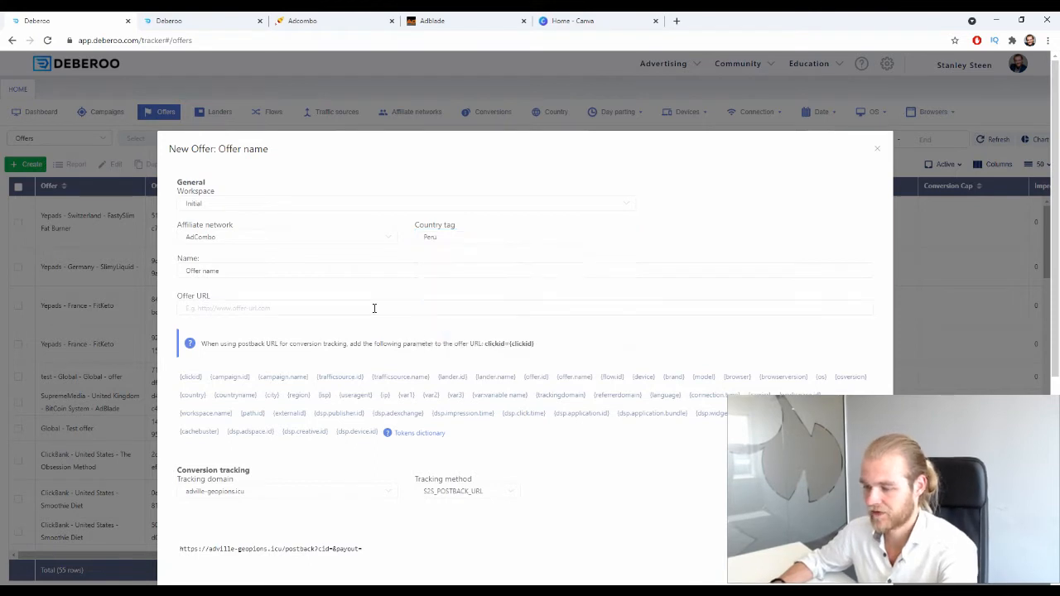
# Step: Replace the new offer's placeholder name with Bentolit, copied from the product title on the AdCombo offer page
pyautogui.moveTo(233, 274); pyautogui.dragTo(192, 278)
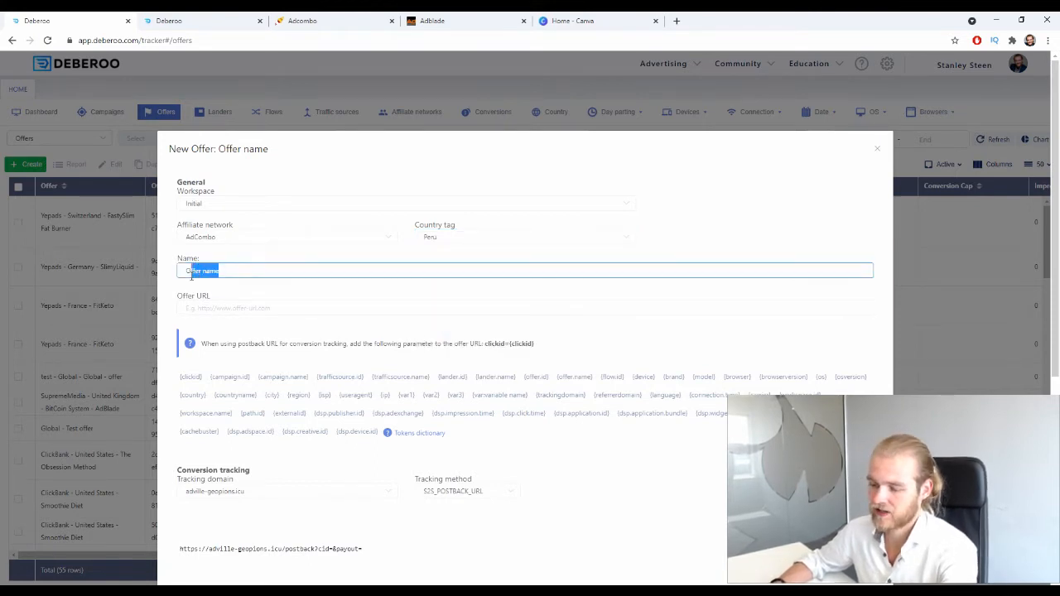
pyautogui.click(432, 20)
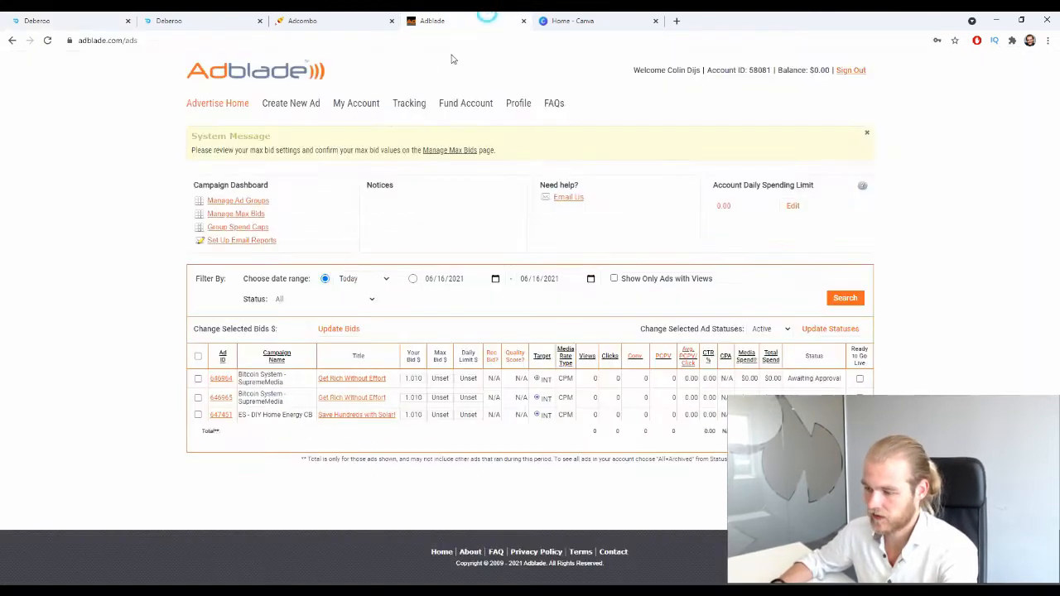
pyautogui.click(303, 21)
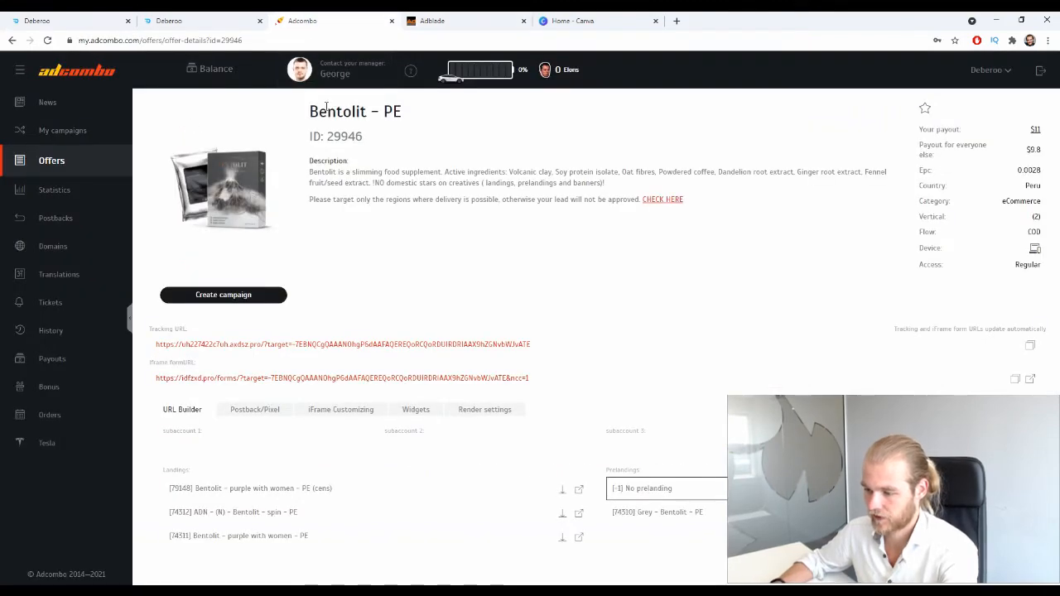
pyautogui.doubleClick(368, 115)
pyautogui.hotkey('ctrl', 'c')
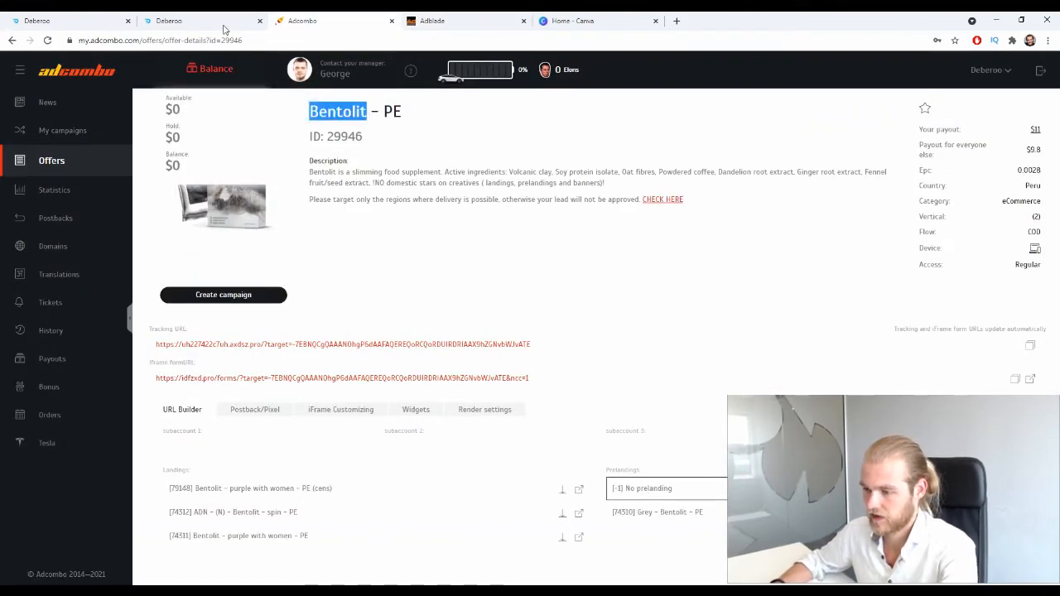
pyautogui.click(83, 23)
pyautogui.hotkey('ctrl', 'v')
pyautogui.scroll(-3, 260, 303)
pyautogui.scroll(3, 260, 303)
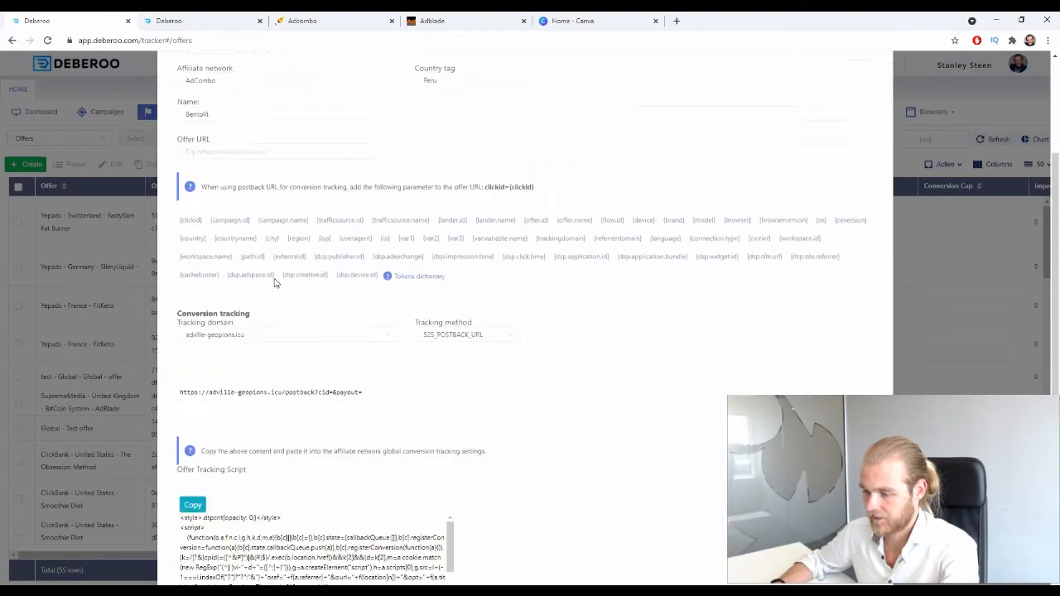
# Step: Extend the new offer's name to "Bentolit - AdCo"
pyautogui.click(253, 271)
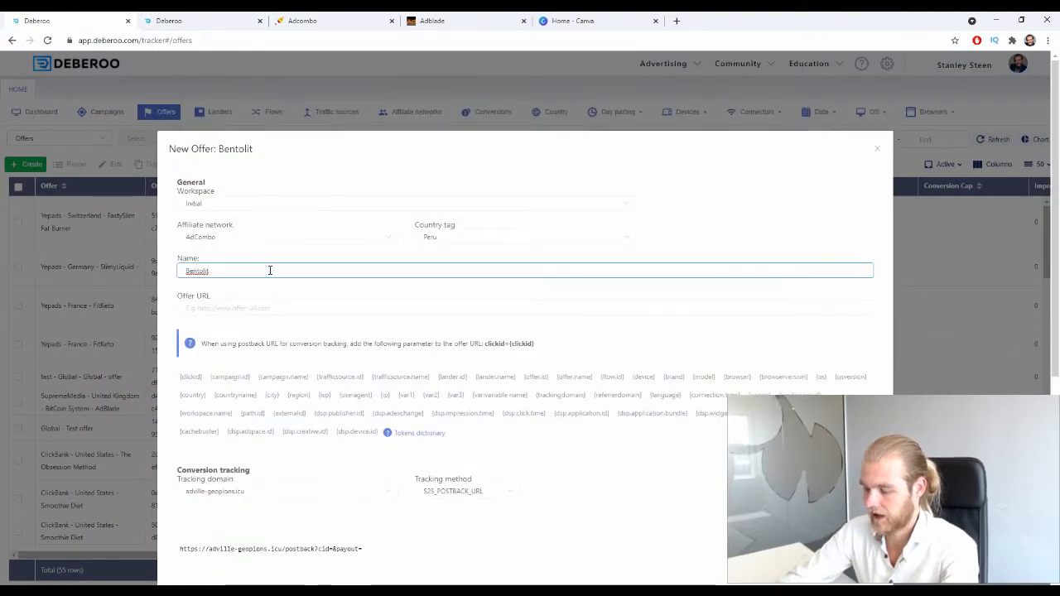
pyautogui.scroll(-3, 269, 272)
pyautogui.scroll(5, 269, 275)
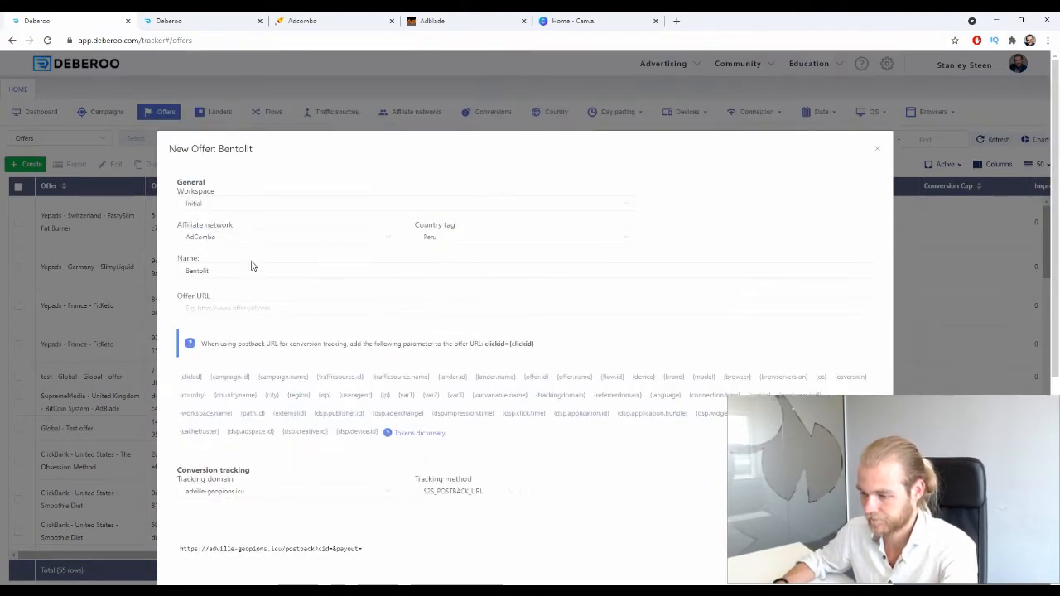
pyautogui.click(253, 272)
pyautogui.scroll(-3, 253, 280)
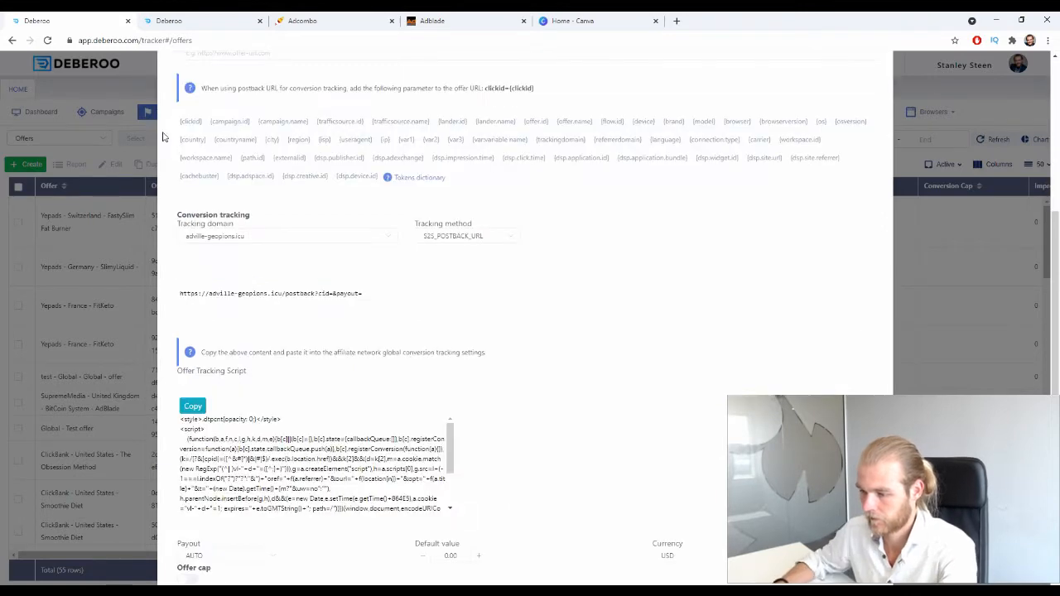
pyautogui.scroll(3, 244, 237)
pyautogui.scroll(-3, 258, 279)
pyautogui.scroll(3, 461, 341)
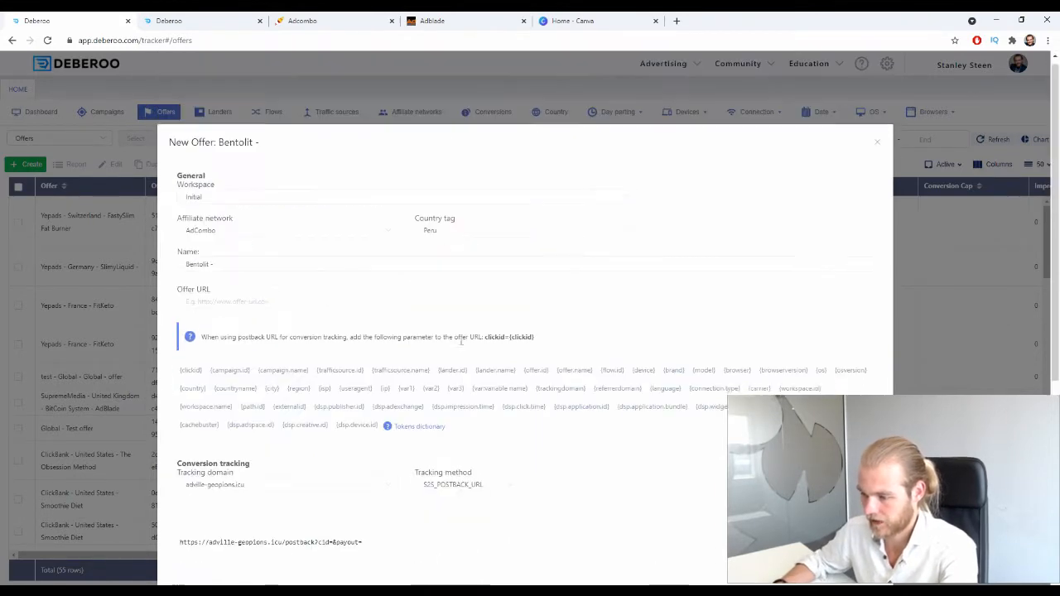
pyautogui.scroll(-3, 288, 278)
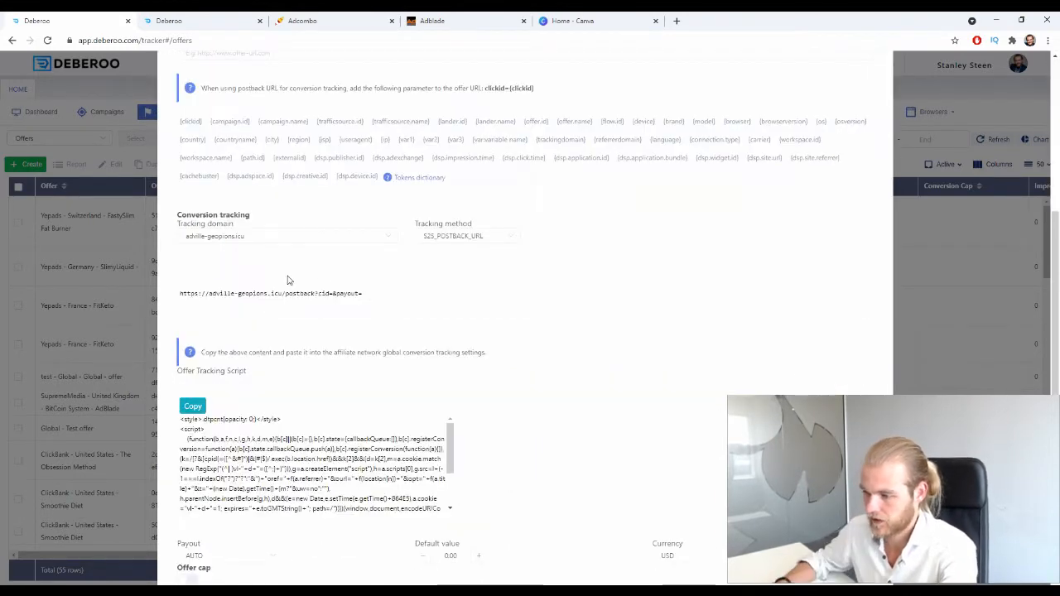
pyautogui.scroll(3, 288, 280)
pyautogui.scroll(-3, 281, 267)
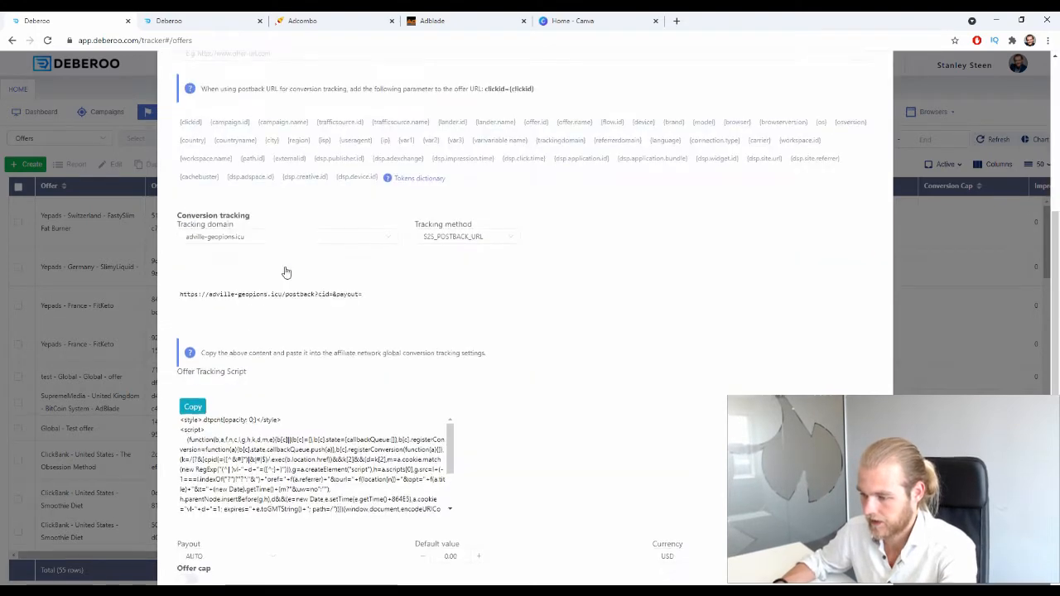
pyautogui.scroll(3, 282, 248)
pyautogui.scroll(1, 266, 186)
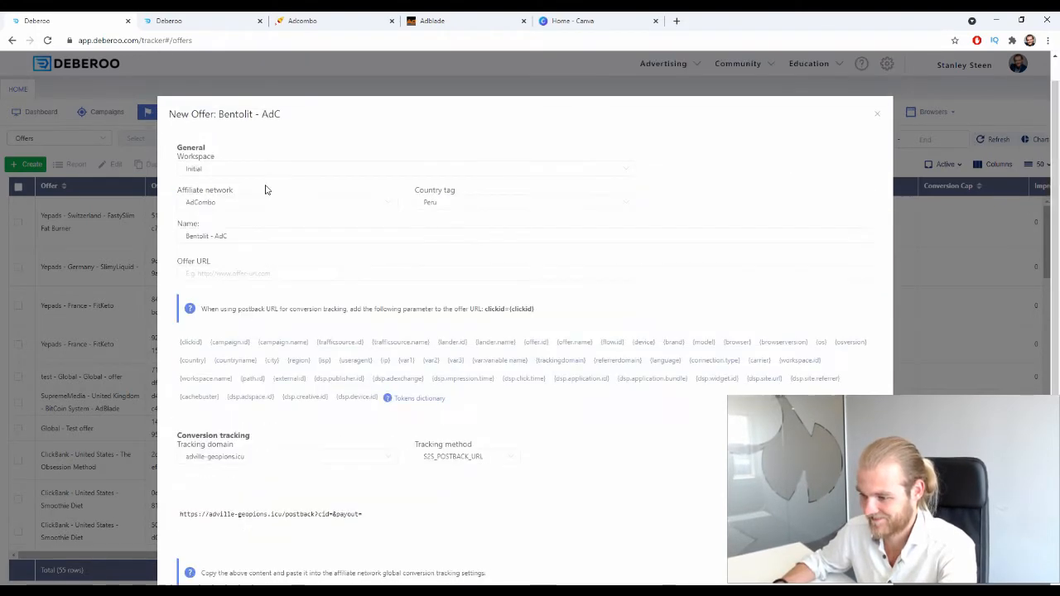
pyautogui.scroll(-3, 274, 239)
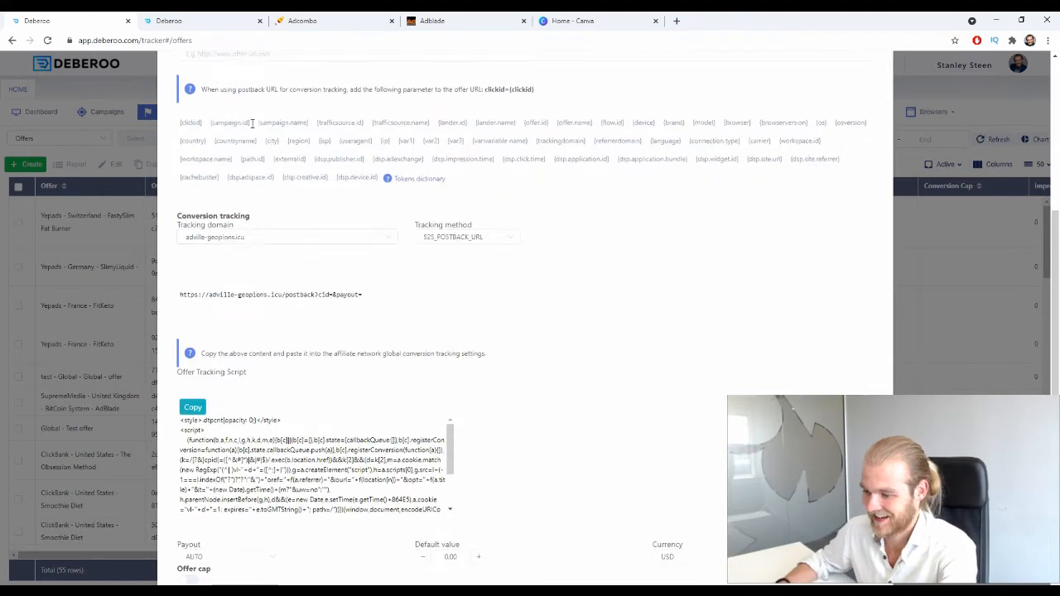
pyautogui.scroll(3, 263, 143)
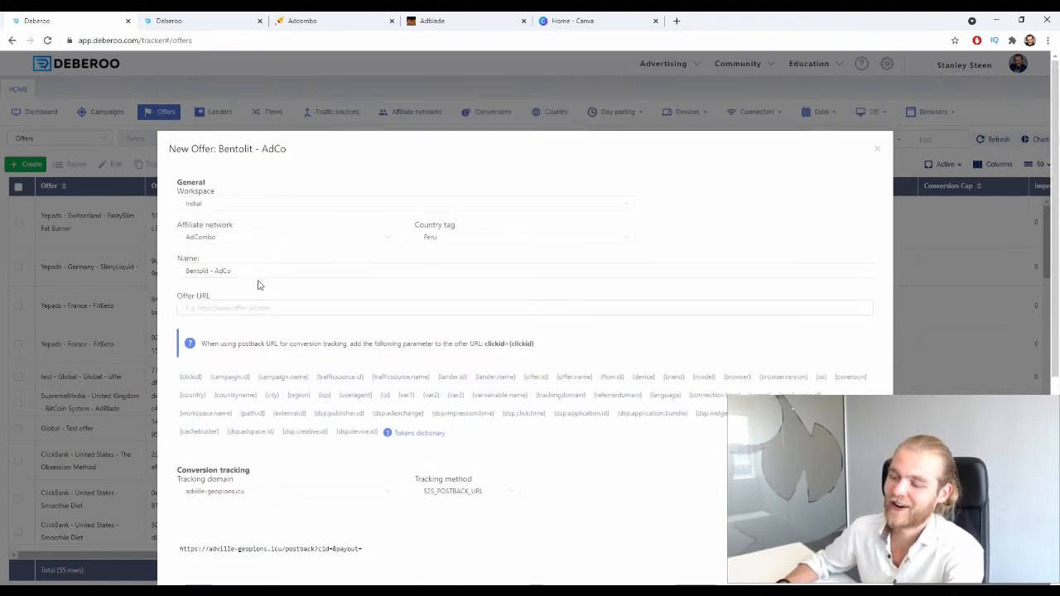
# Step: Switch to the AdCombo Bentolit - PE offer page and build its tracking URL with the [-1] No prelanding option
pyautogui.hotkey('ctrl', '3')
pyautogui.click(513, 214)
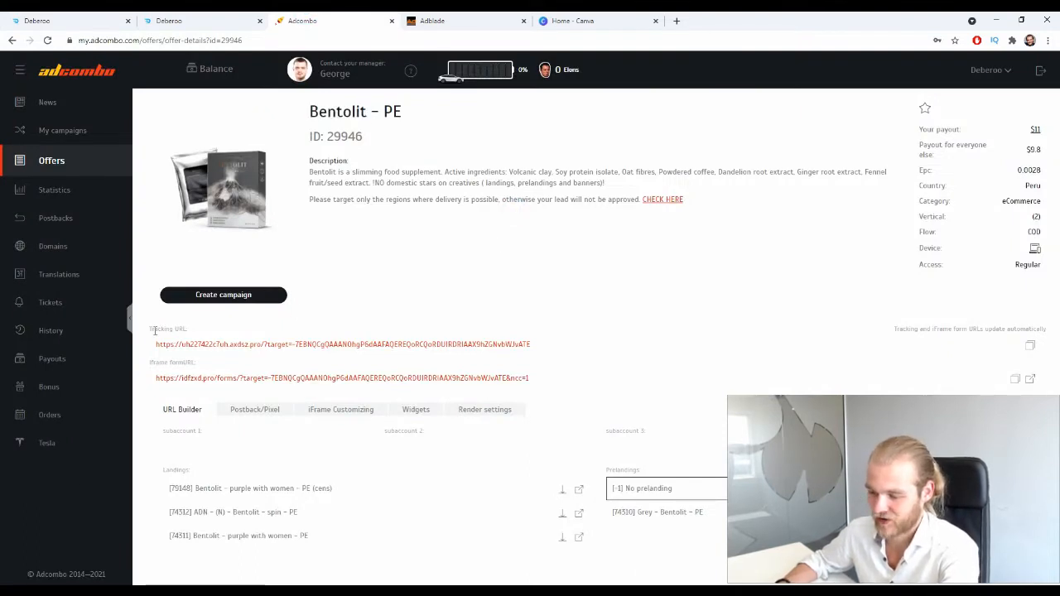
pyautogui.moveTo(151, 329); pyautogui.dragTo(198, 335)
pyautogui.click(462, 275)
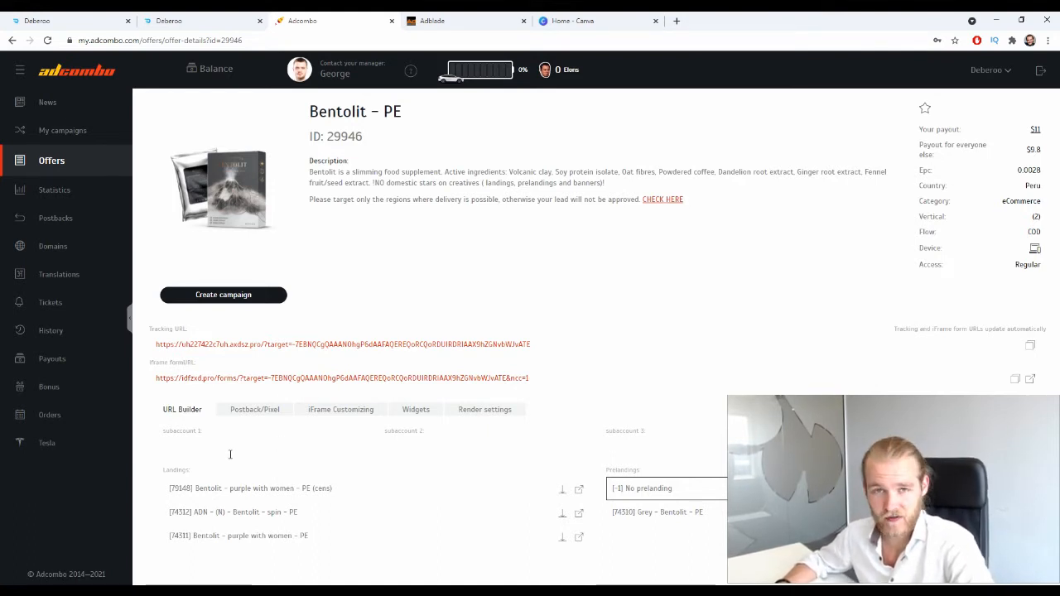
pyautogui.click(643, 488)
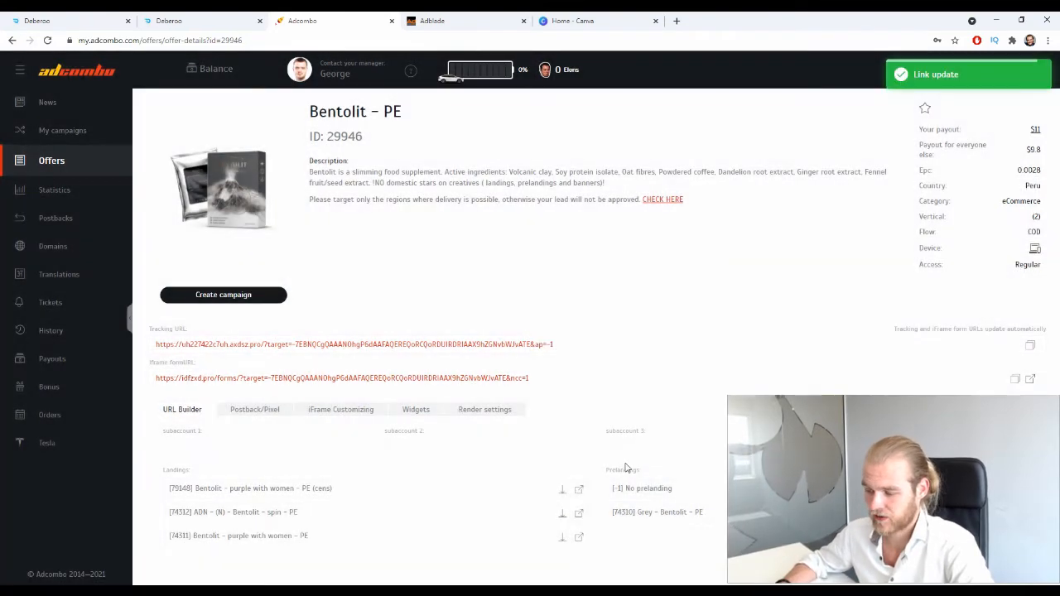
pyautogui.moveTo(644, 469); pyautogui.dragTo(603, 474)
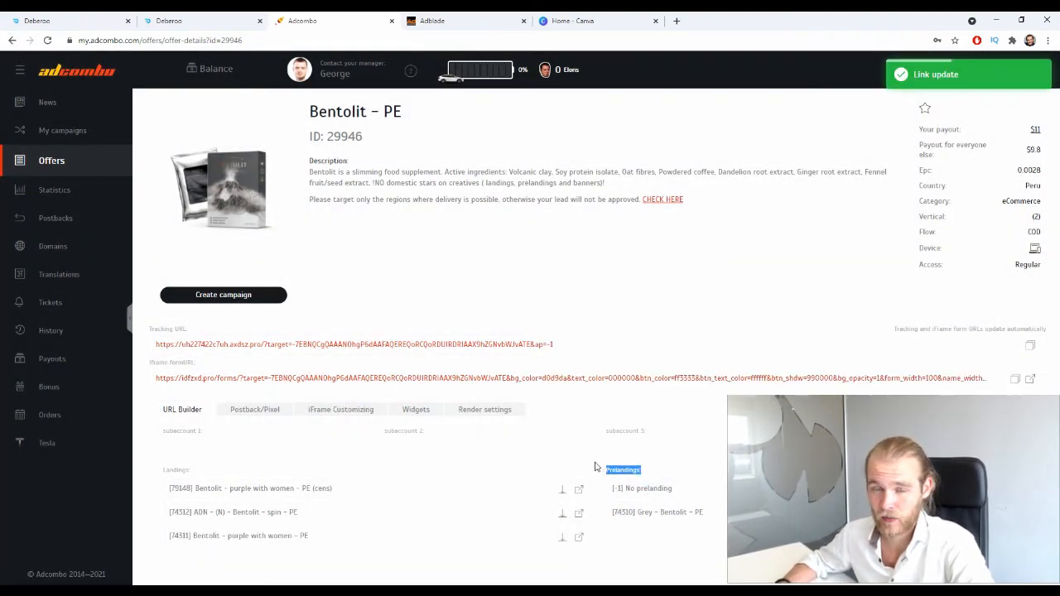
pyautogui.doubleClick(178, 470)
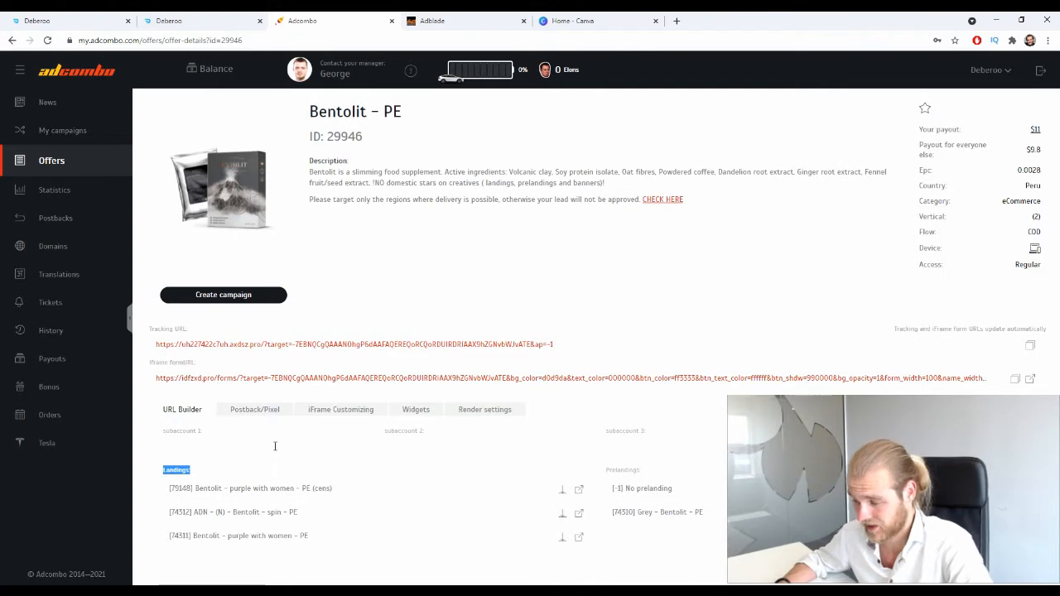
pyautogui.click(631, 490)
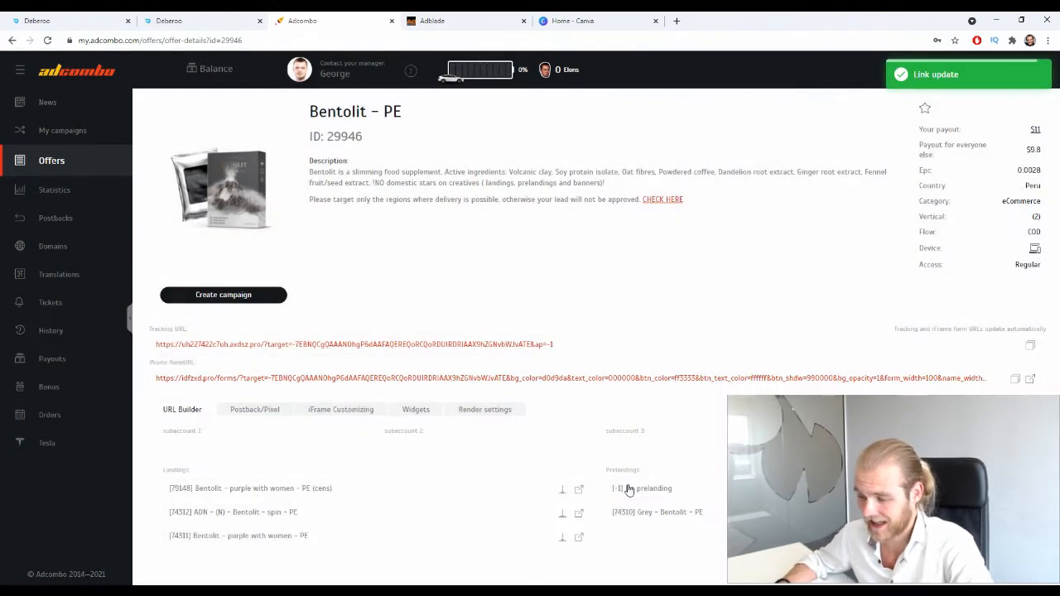
# Step: Open previews of the offer's three landing pages in separate tabs
pyautogui.click(581, 494)
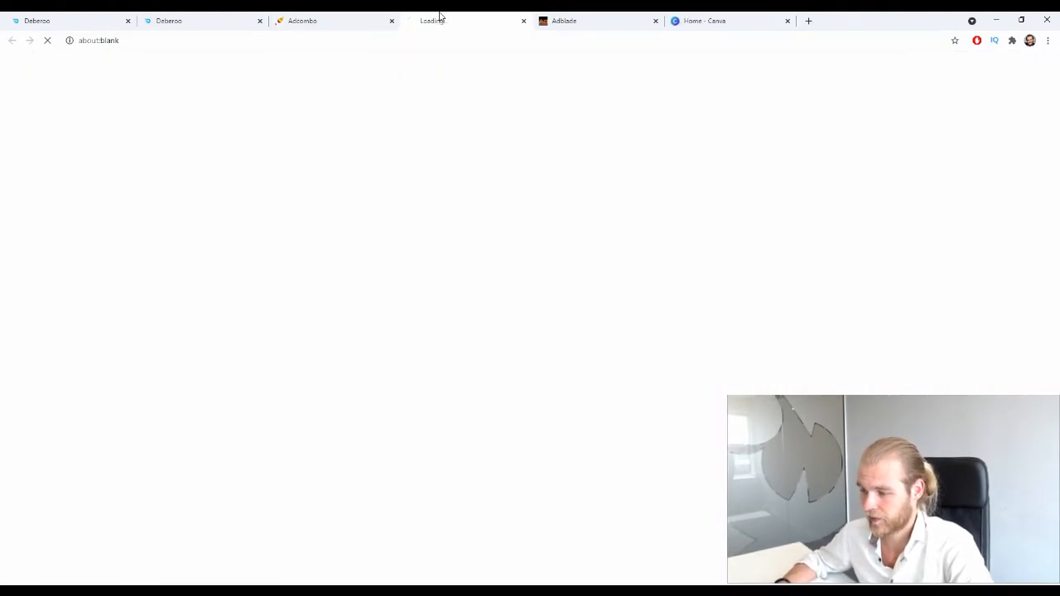
pyautogui.click(381, 20)
pyautogui.click(581, 517)
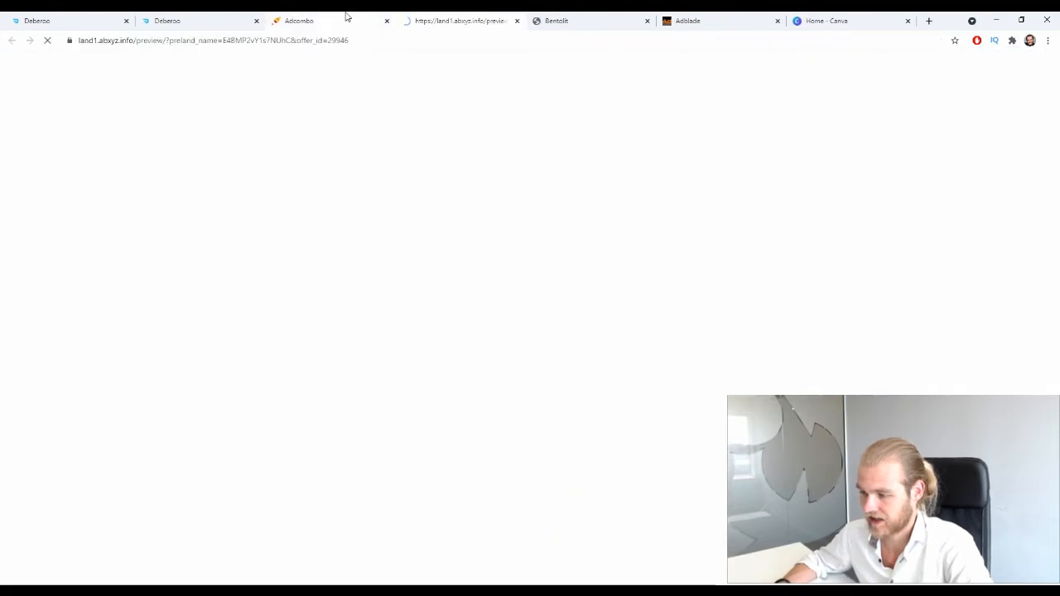
pyautogui.click(348, 17)
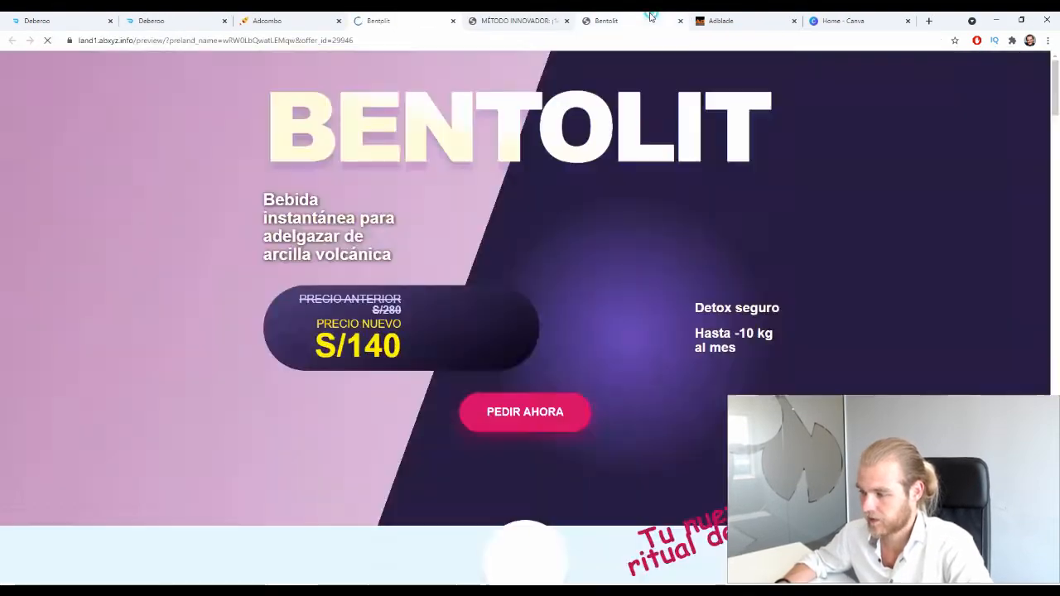
# Step: Compare the design and content of the three landing page previews, close them, and return to the AdCombo offer page
pyautogui.scroll(-10, 587, 478)
pyautogui.scroll(-5, 604, 373)
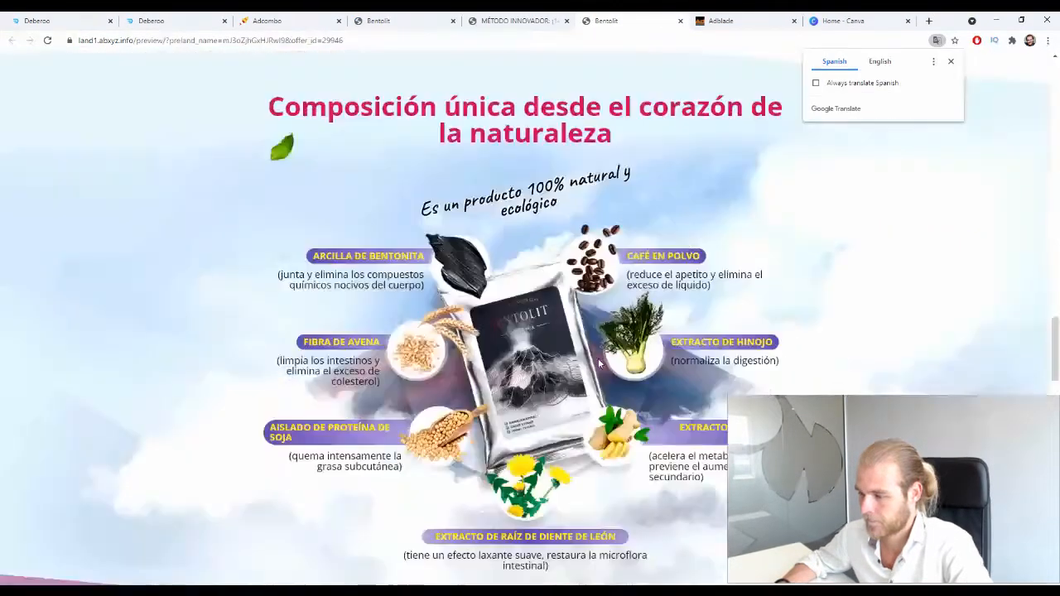
pyautogui.click(543, 18)
pyautogui.scroll(-15, 633, 371)
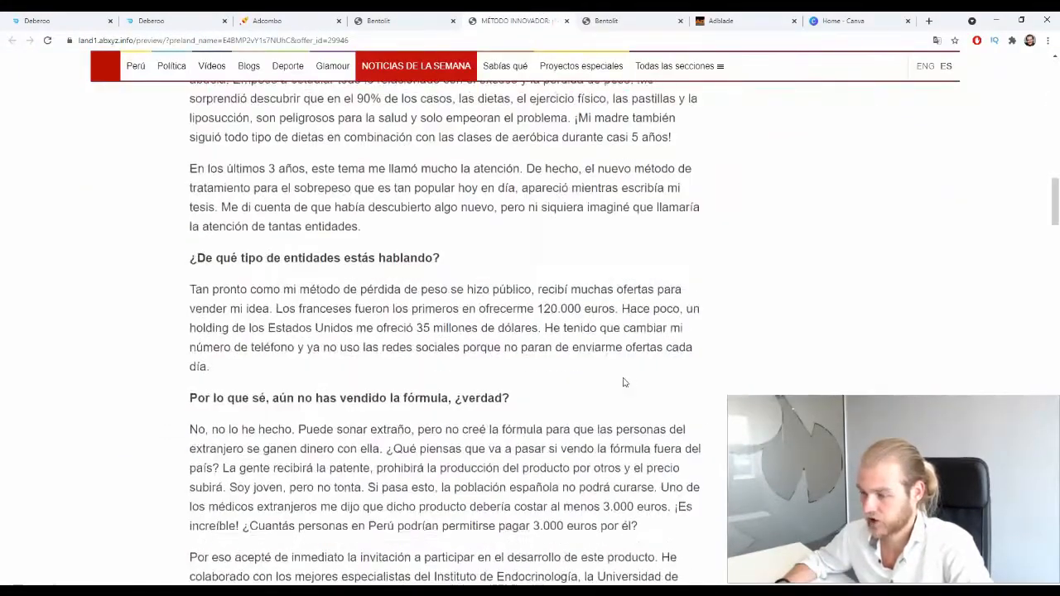
pyautogui.scroll(-5, 635, 403)
pyautogui.click(397, 20)
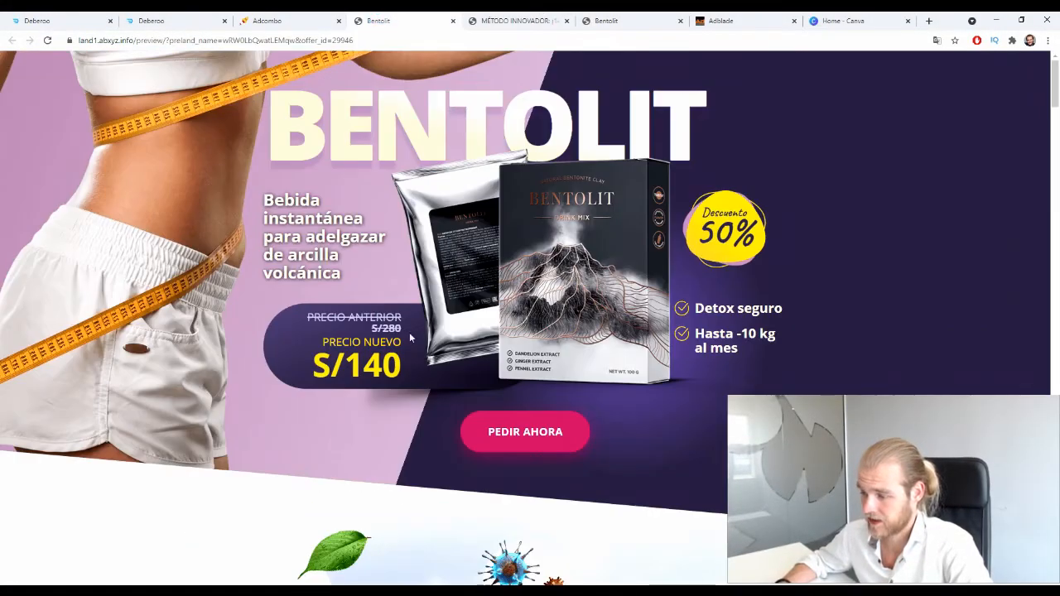
pyautogui.scroll(-10, 416, 335)
pyautogui.scroll(-20, 416, 335)
pyautogui.click(605, 21)
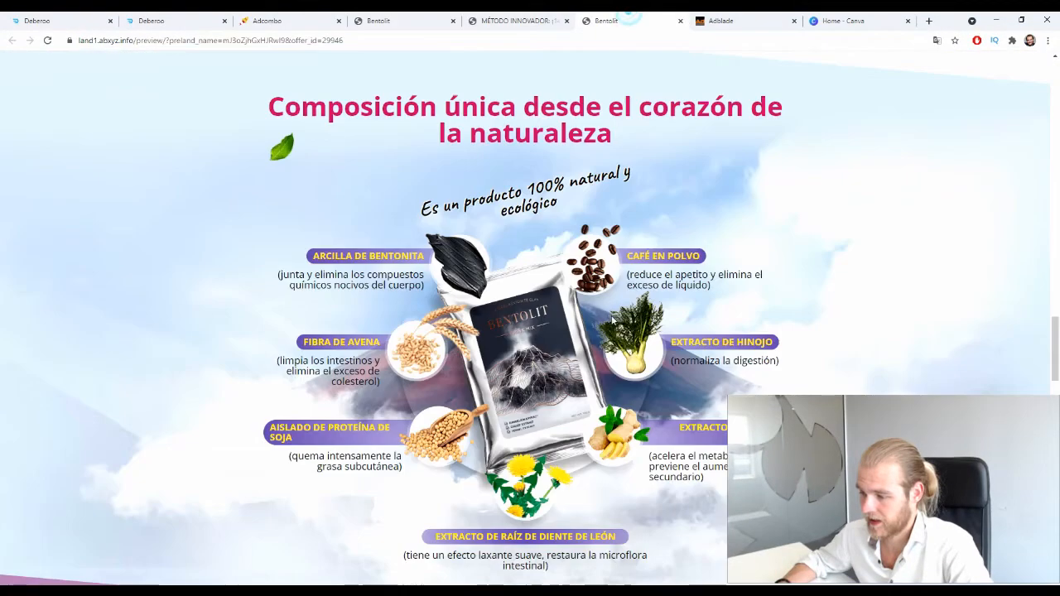
pyautogui.scroll(5, 620, 389)
pyautogui.scroll(10, 623, 356)
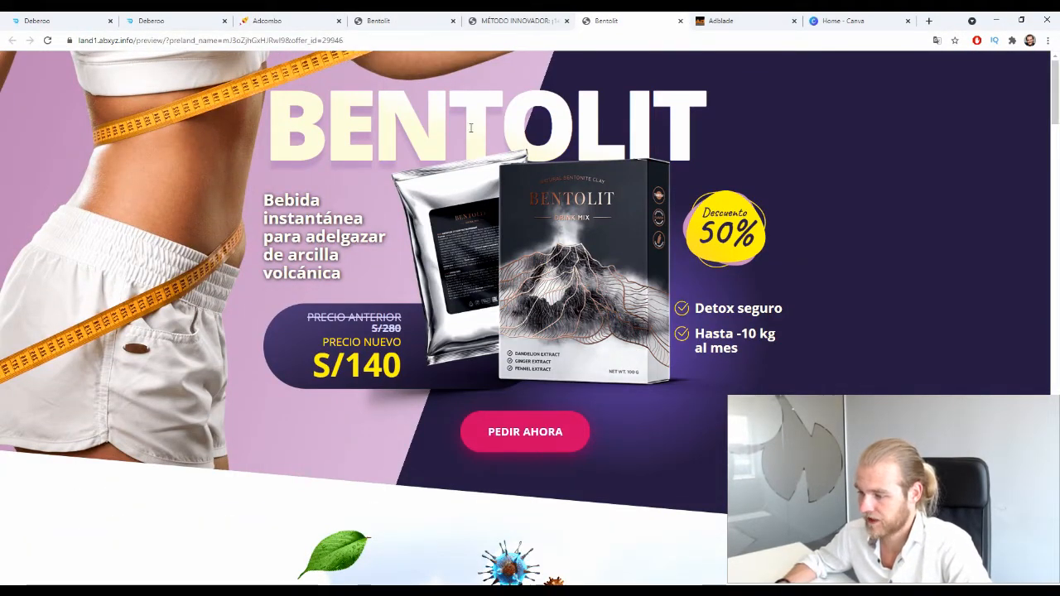
pyautogui.click(453, 21)
pyautogui.click(453, 21)
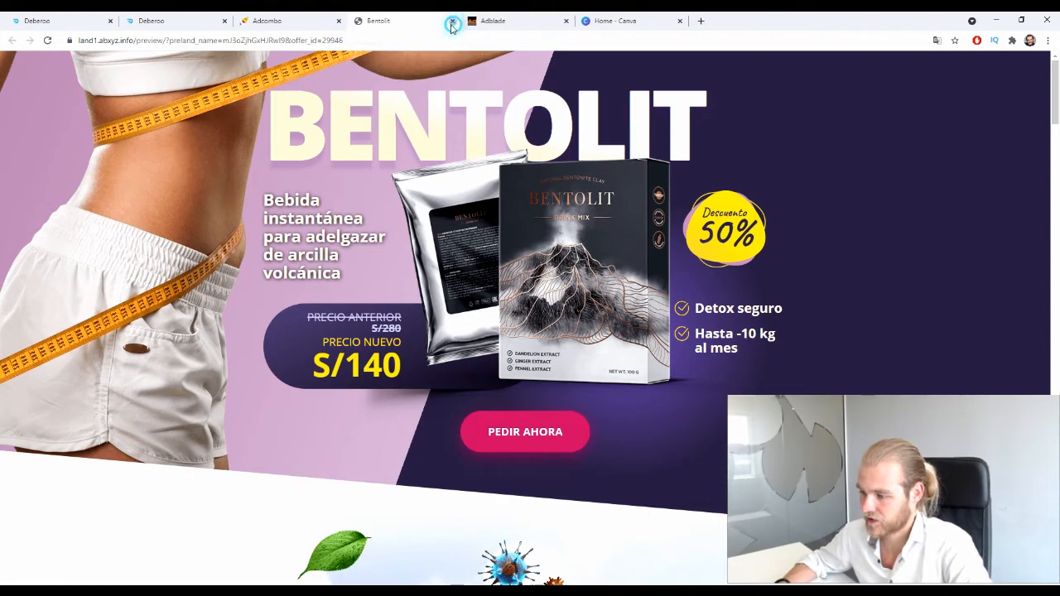
pyautogui.click(452, 21)
pyautogui.click(253, 15)
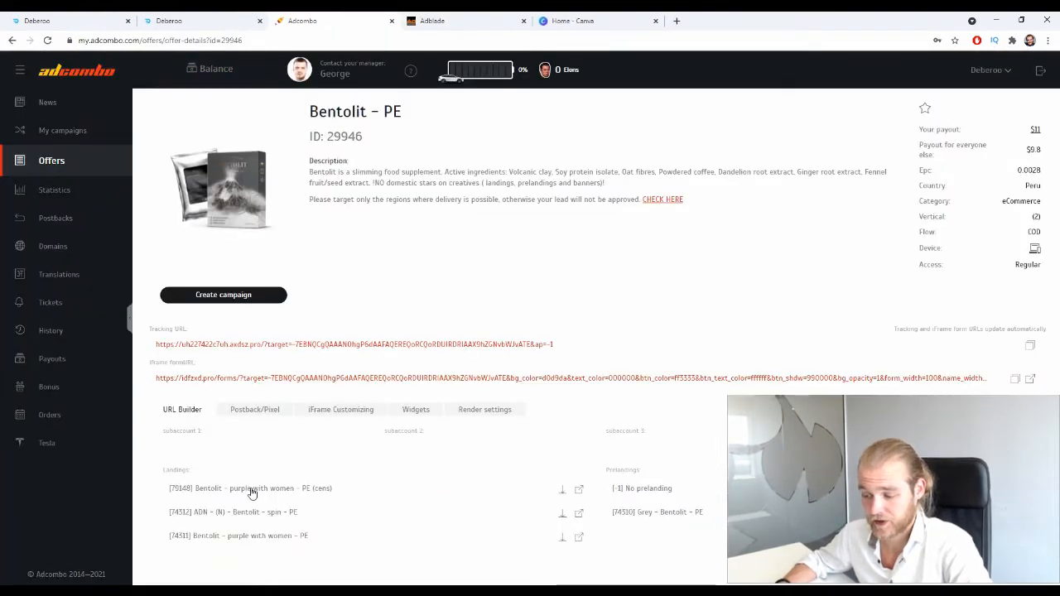
# Step: Choose the landing [79148] Bentolit - purple with women - PE (cens) and select the whole updated tracking URL
pyautogui.click(252, 490)
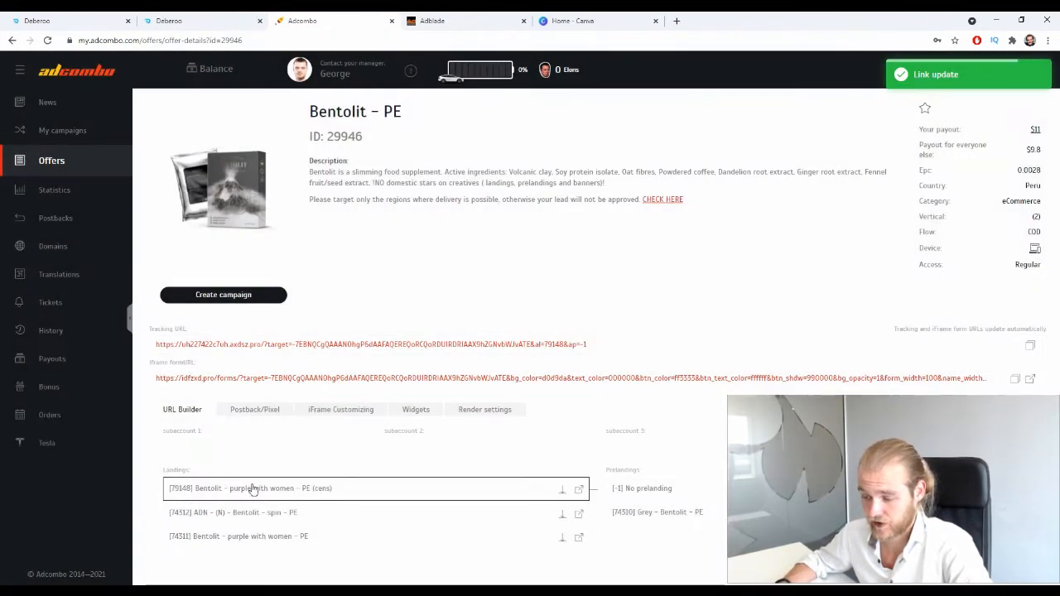
pyautogui.click(622, 345)
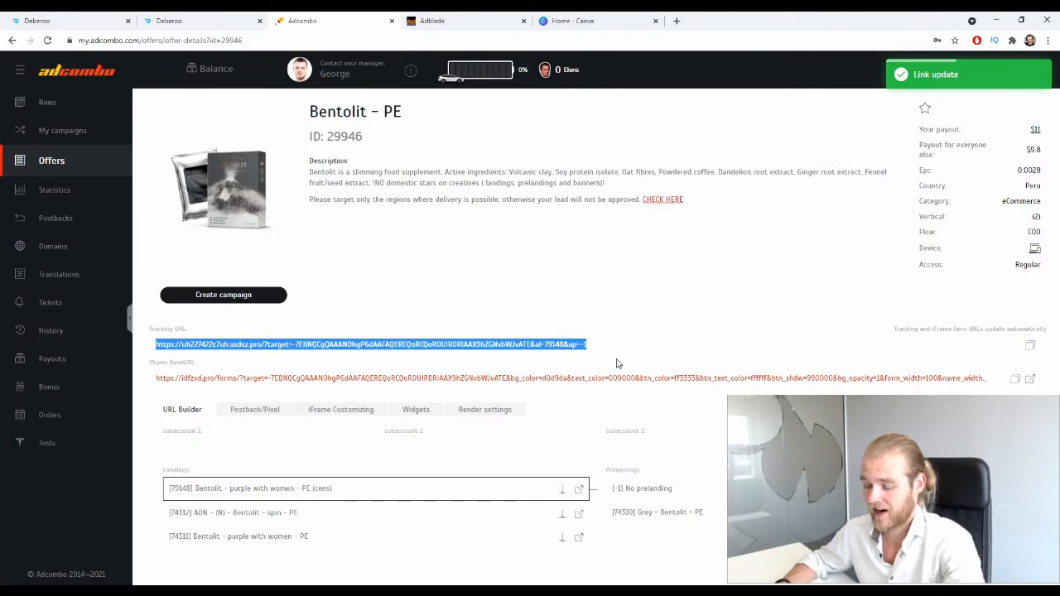
pyautogui.click(238, 512)
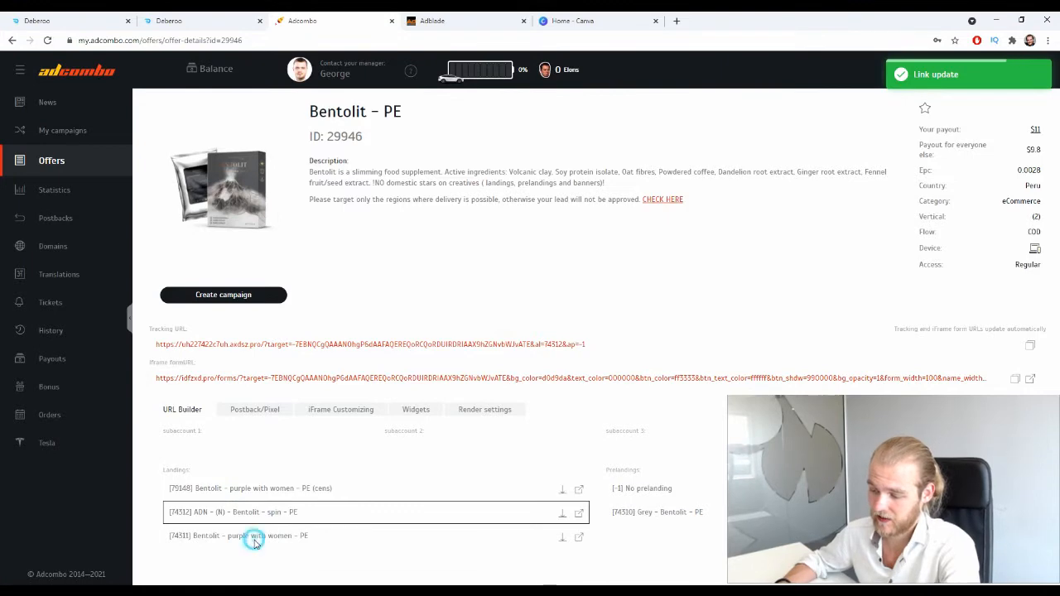
pyautogui.click(256, 535)
pyautogui.click(272, 488)
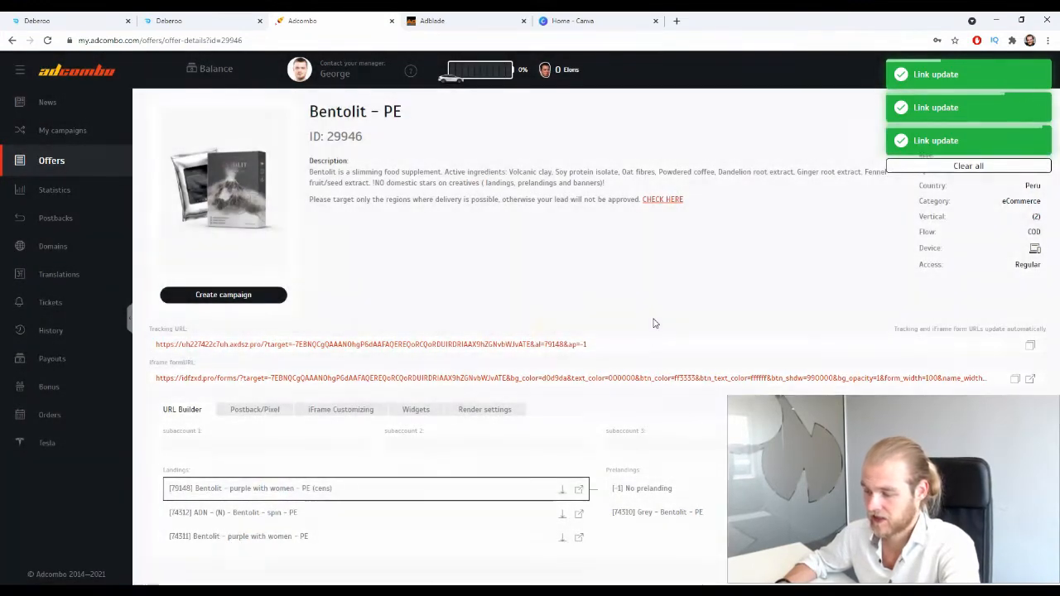
pyautogui.click(650, 346)
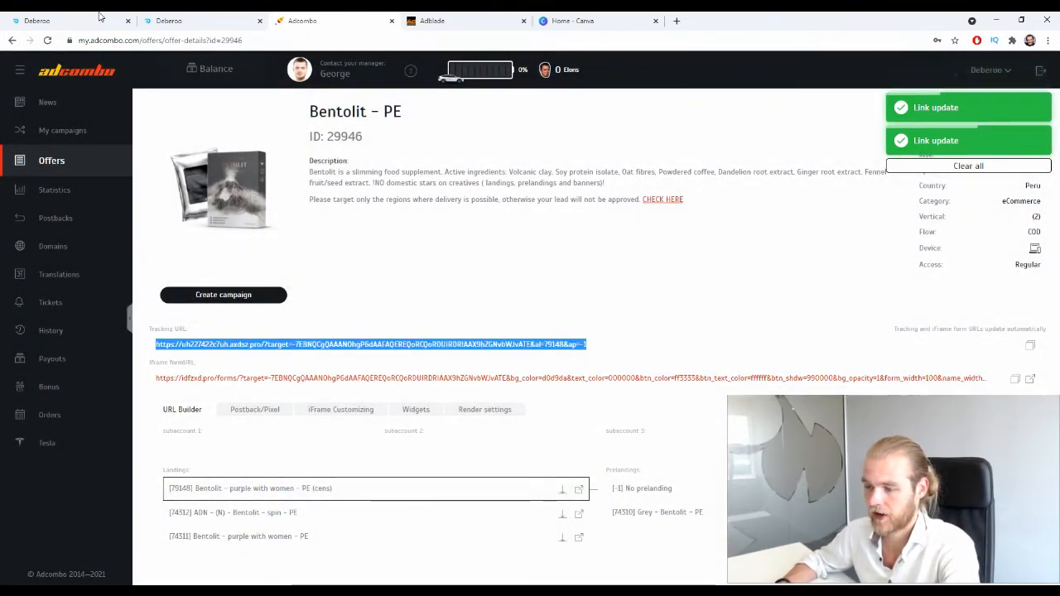
# Step: Switch to the tracker's new Bentolit offer form and paste the copied AdCombo tracking URL as the offer URL
pyautogui.hotkey('ctrl', '1')
pyautogui.click(242, 308)
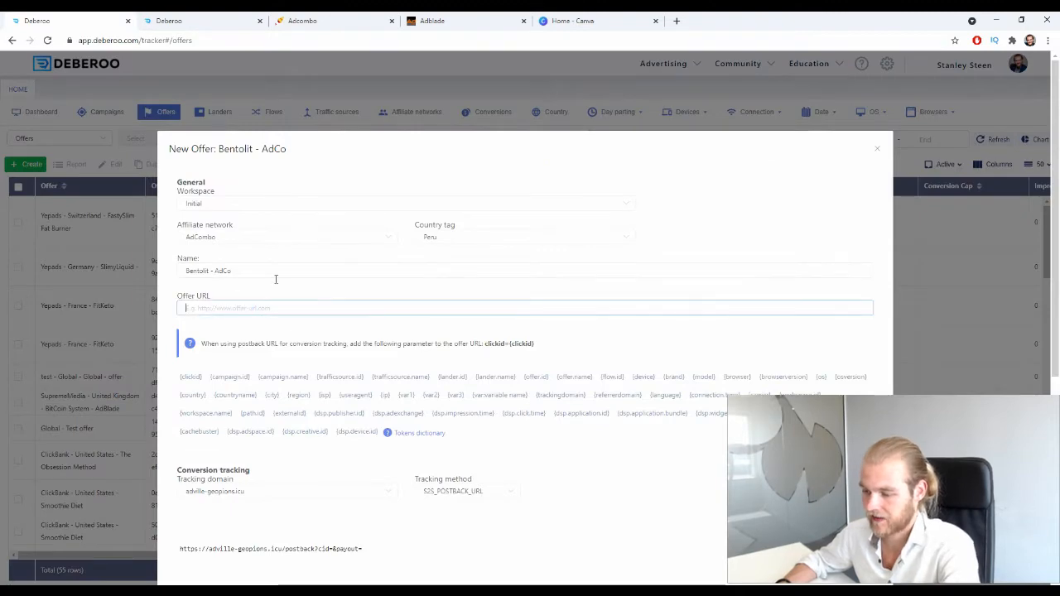
pyautogui.write('https://uh227422c7uh.axdsz.pro/?target=-7EBNQCgQAAANChgP6dAAFAQEREQoRCQoRDUIRDRIAAX9hZGNvbWJvATE&al=79148&ap=-1')
pyautogui.click(654, 310)
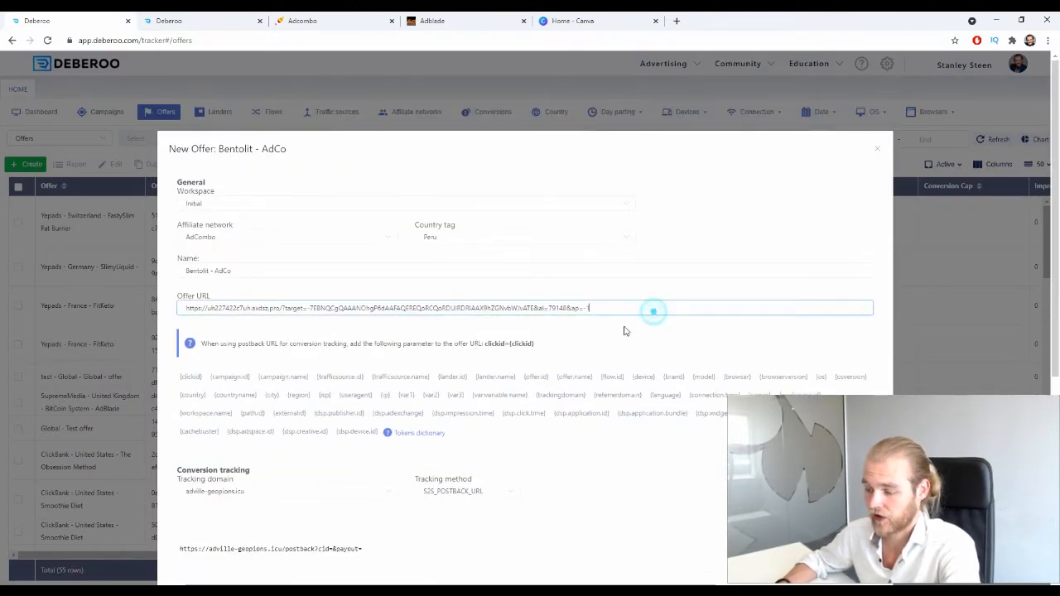
# Step: Copy the clickid={clickid} parameter from the postback hint and append it with a question mark to the end of the offer URL
pyautogui.moveTo(547, 344); pyautogui.dragTo(478, 353)
pyautogui.hotkey('ctrl', 'c')
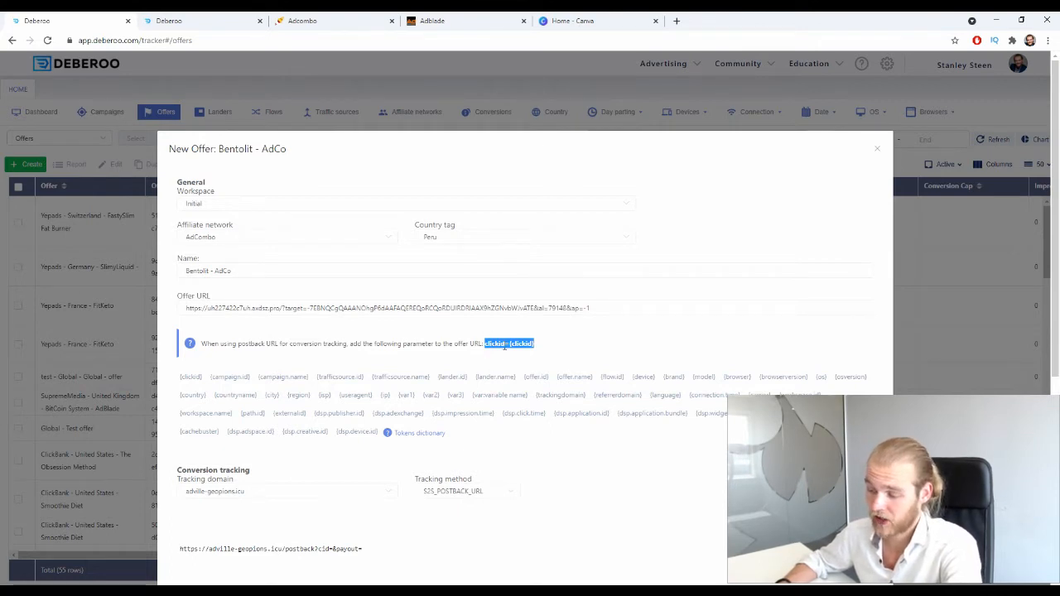
pyautogui.click(612, 308)
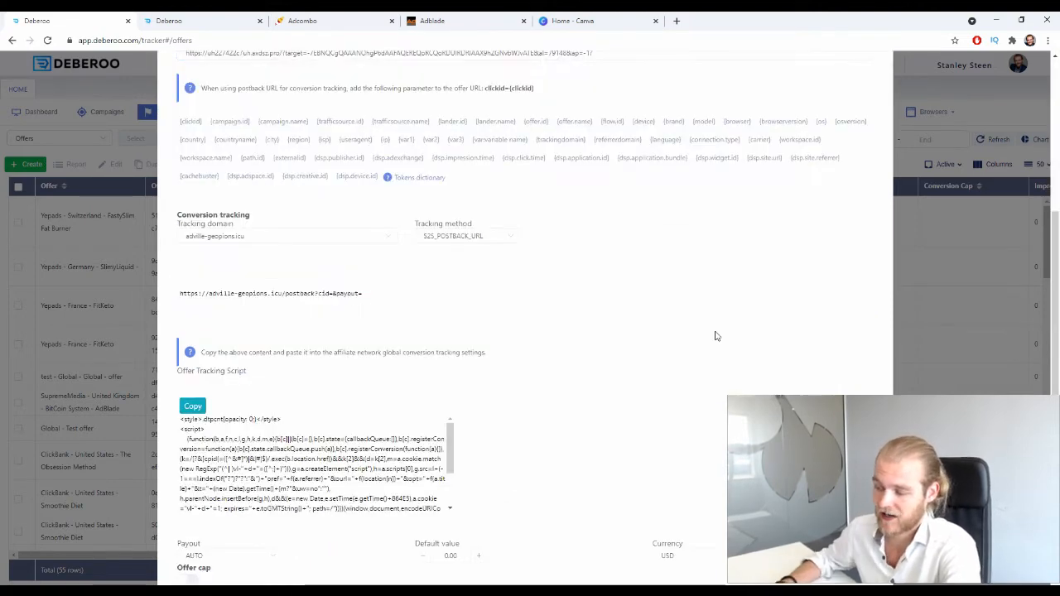
pyautogui.scroll(3, 718, 337)
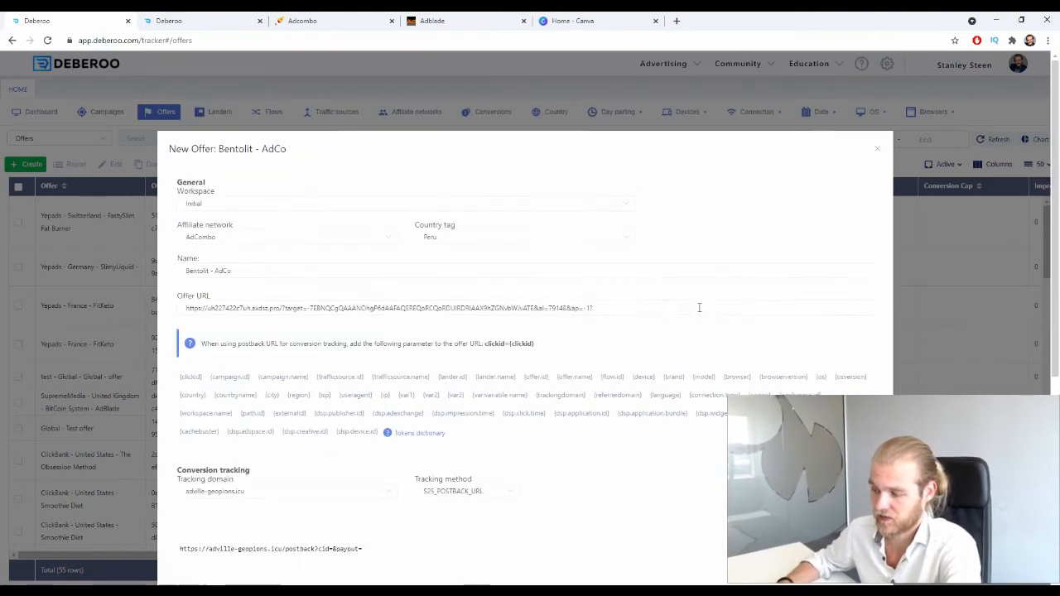
pyautogui.click(655, 316)
pyautogui.click(660, 306)
pyautogui.hotkey('ctrl', 'v')
pyautogui.scroll(-3, 659, 310)
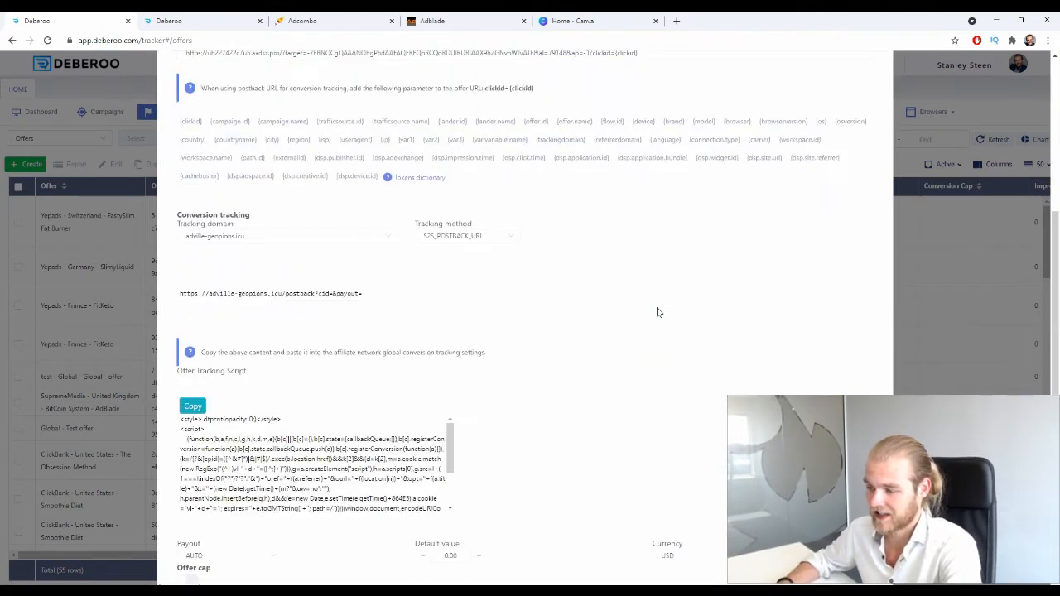
pyautogui.scroll(2, 660, 312)
pyautogui.moveTo(633, 219); pyautogui.dragTo(585, 223)
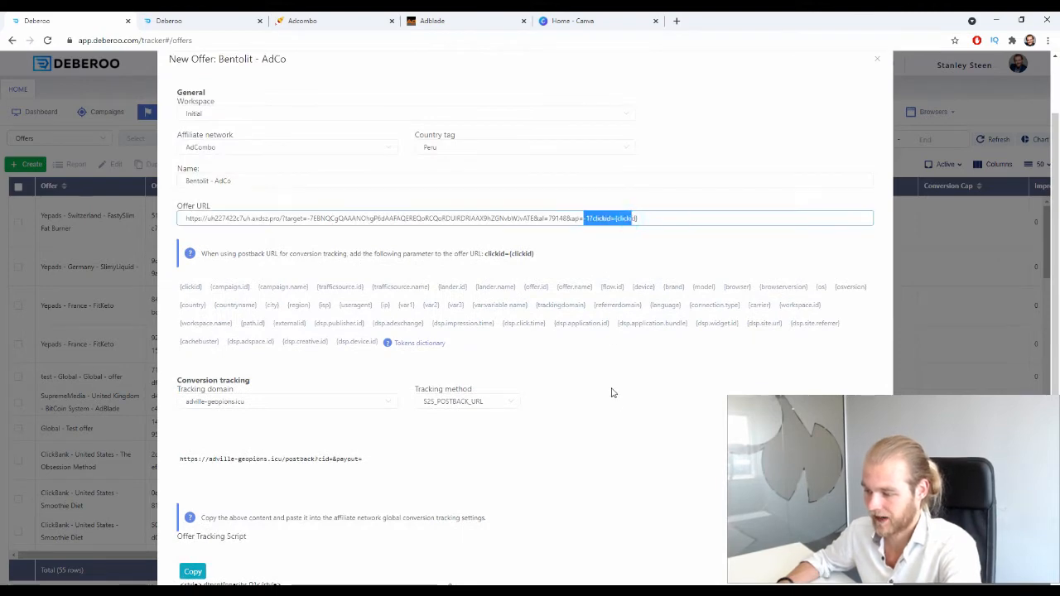
pyautogui.click(613, 398)
# Step: Leave the new offer form and open the tracker's Landers list
pyautogui.scroll(-3, 617, 393)
pyautogui.scroll(-1, 617, 396)
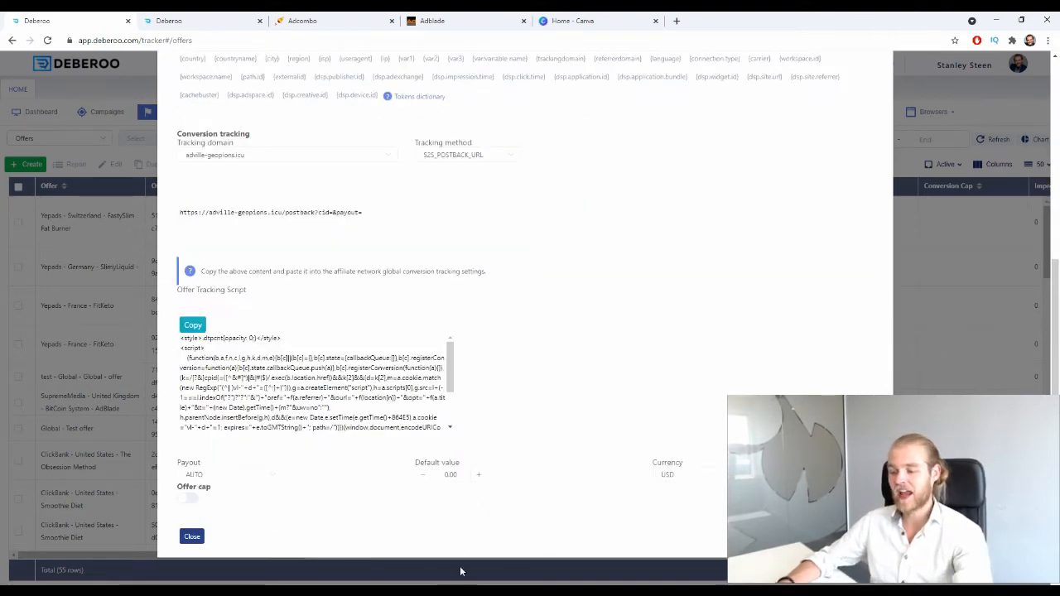
pyautogui.click(431, 572)
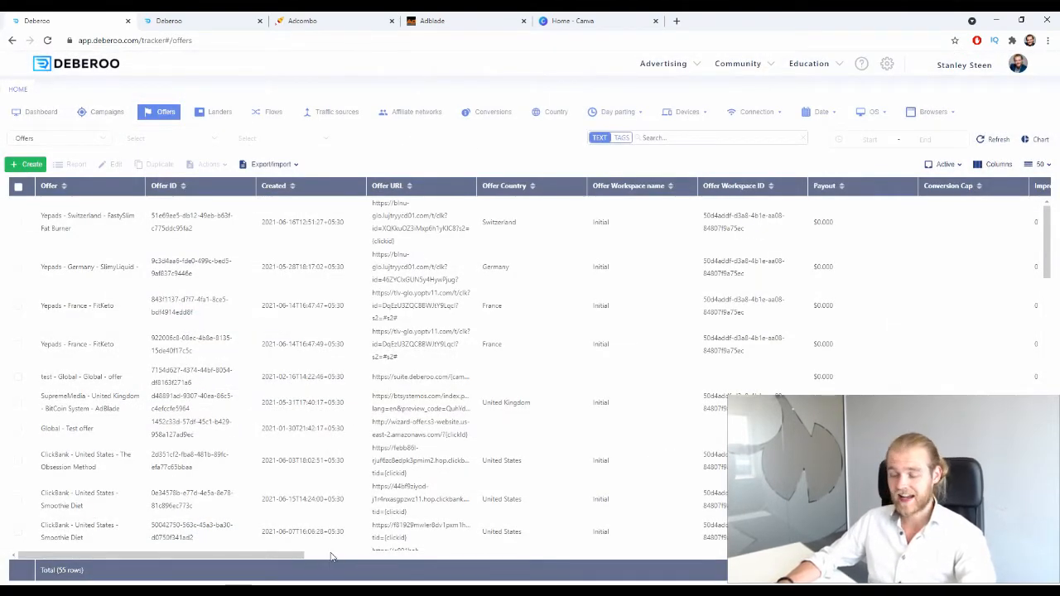
pyautogui.click(213, 112)
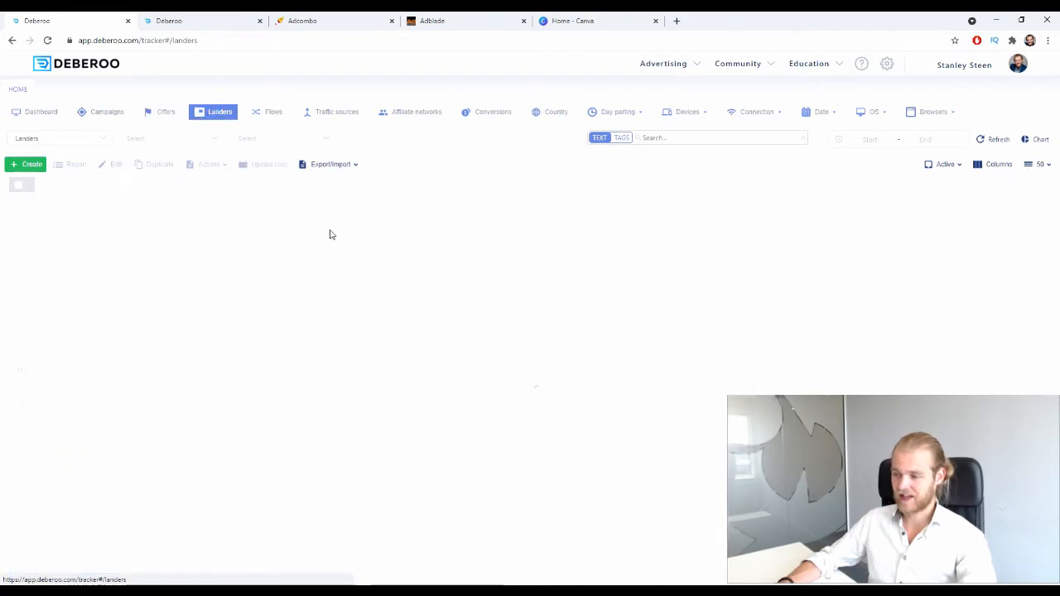
# Step: Return to the AdCombo Bentolit - PE offer page and download the [74310] Grey - Bentolit - PE prelanding as a ZIP
pyautogui.click(430, 18)
pyautogui.click(369, 19)
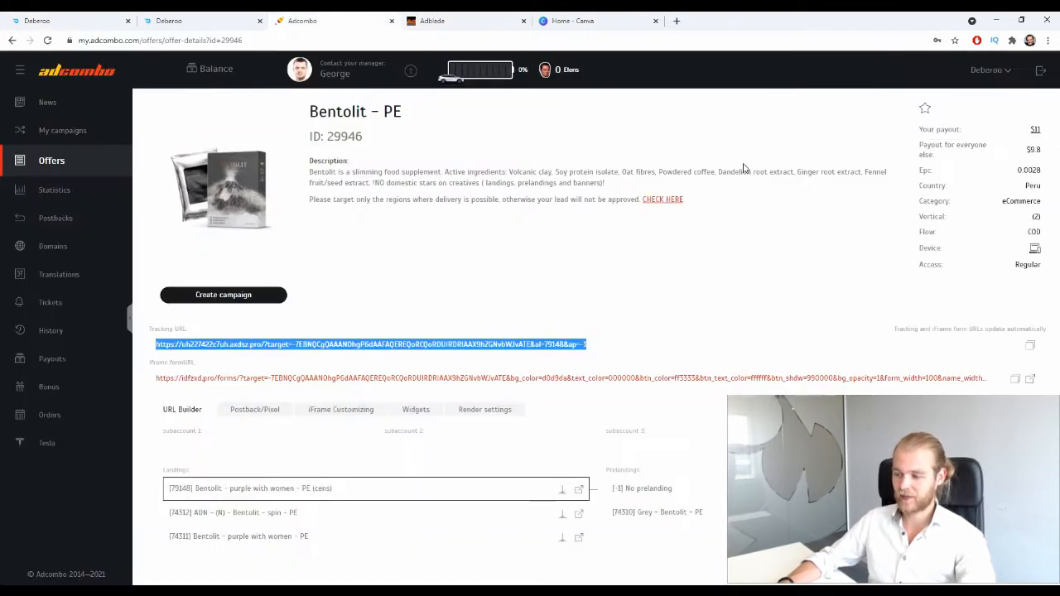
pyautogui.click(795, 240)
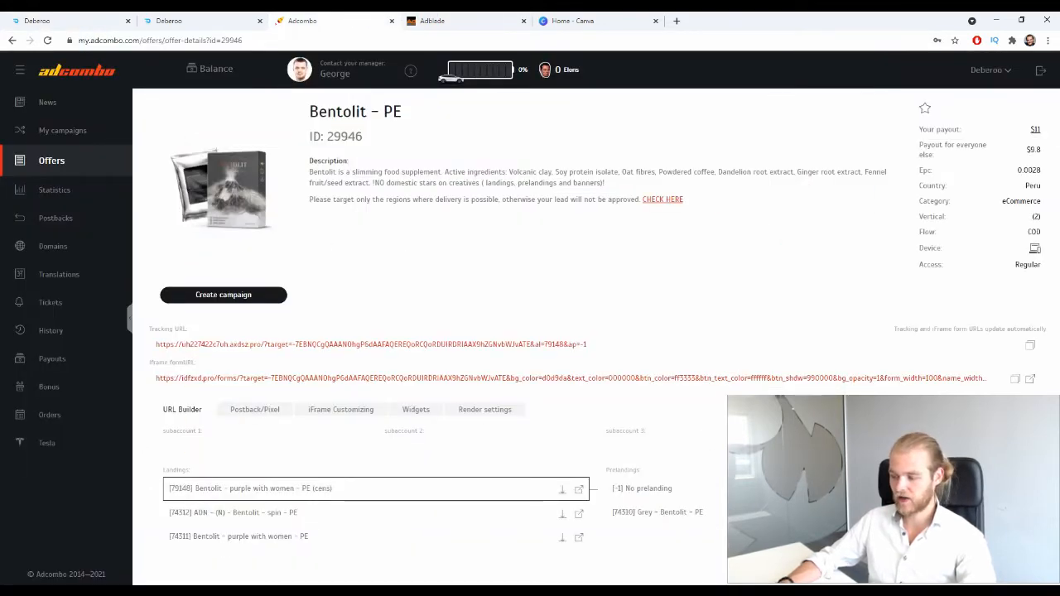
pyautogui.click(1006, 514)
pyautogui.click(553, 406)
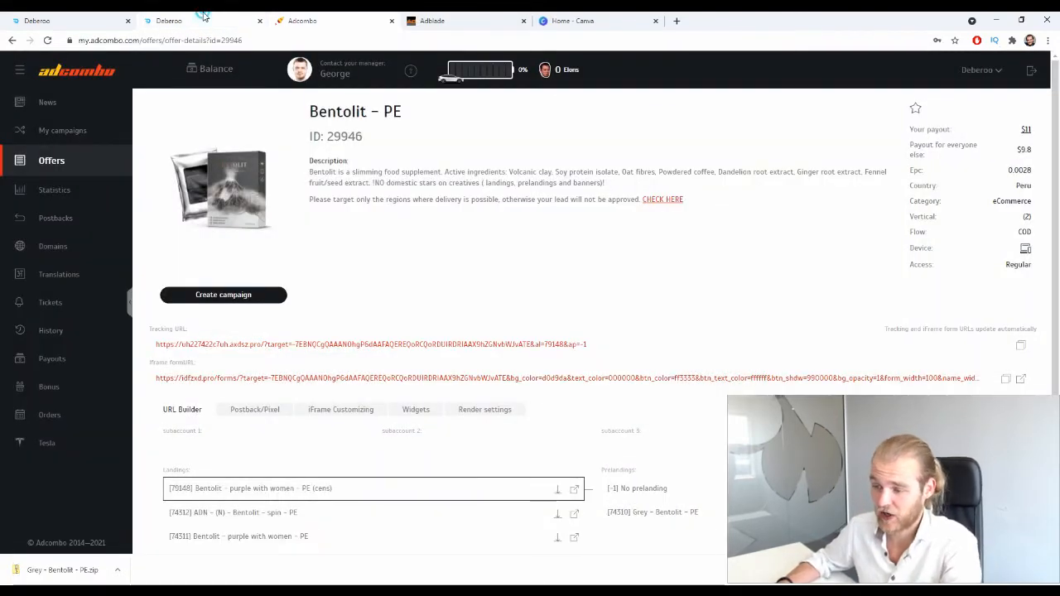
# Step: Switch to the Deberoo landing page builder and create a page named PE - Bentolit - AdCombo from Grey - Bentolit - PE.zip
pyautogui.click(199, 21)
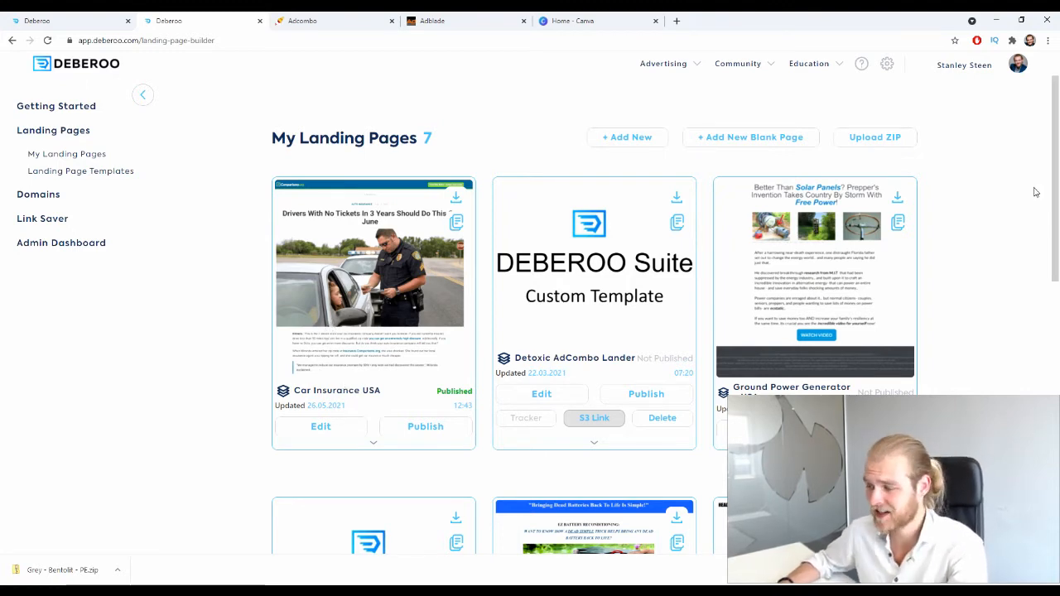
pyautogui.click(879, 138)
pyautogui.click(489, 300)
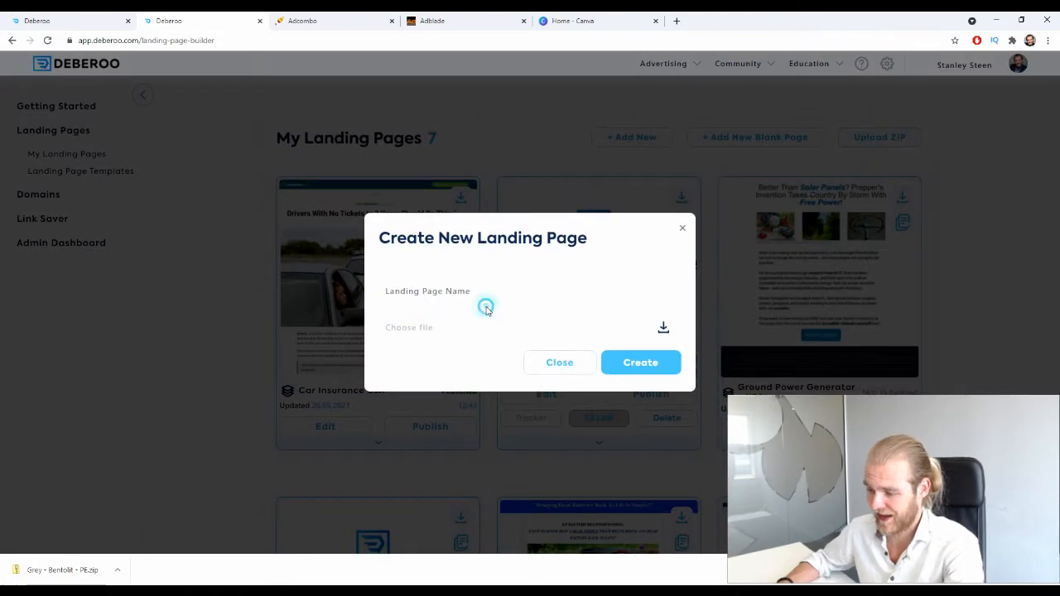
pyautogui.write('PE')
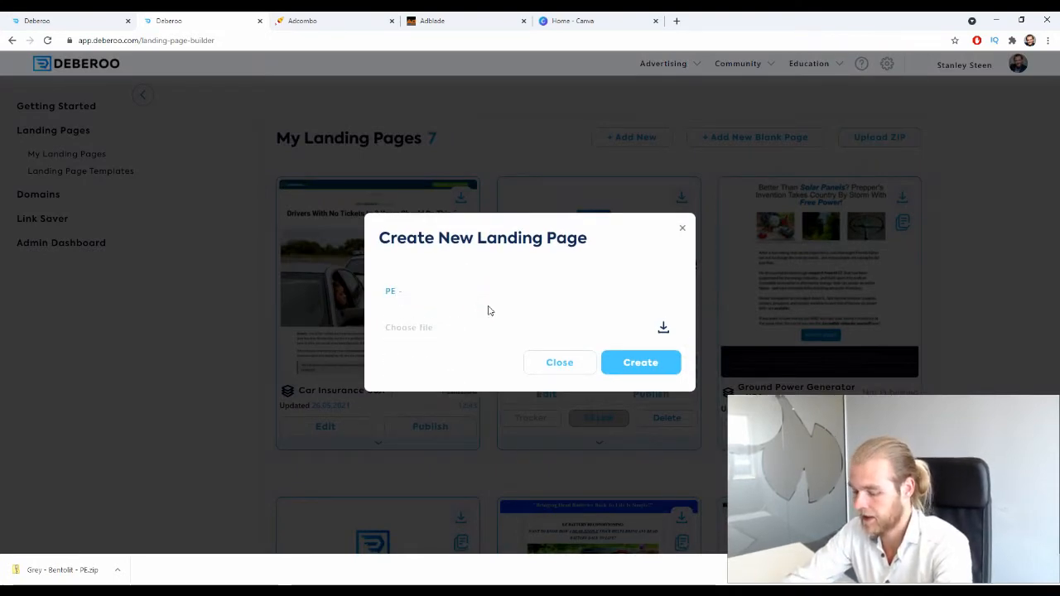
pyautogui.write(' - B')
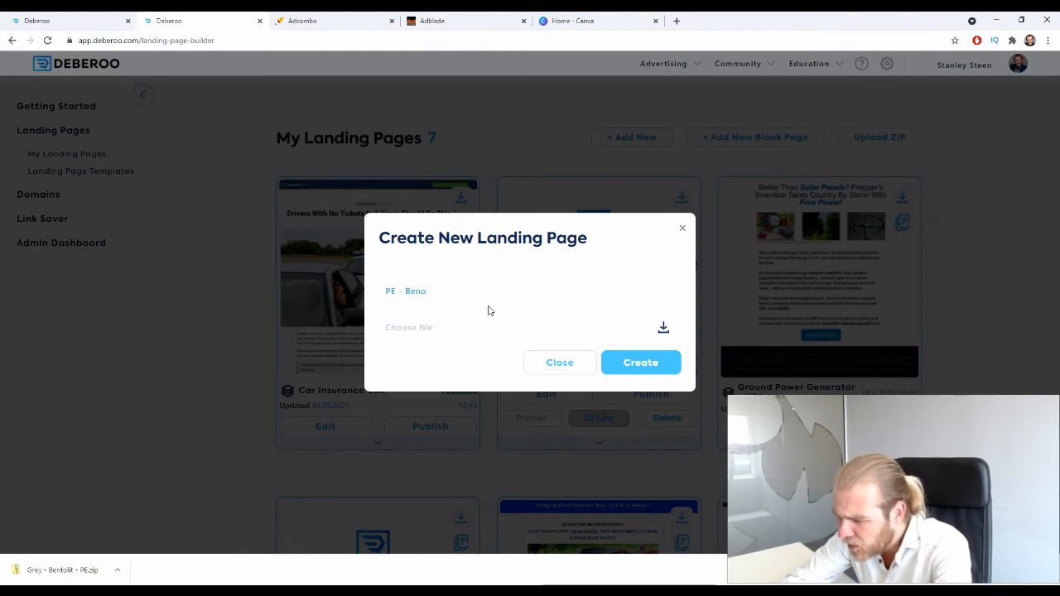
pyautogui.write('entolit - AdCombo')
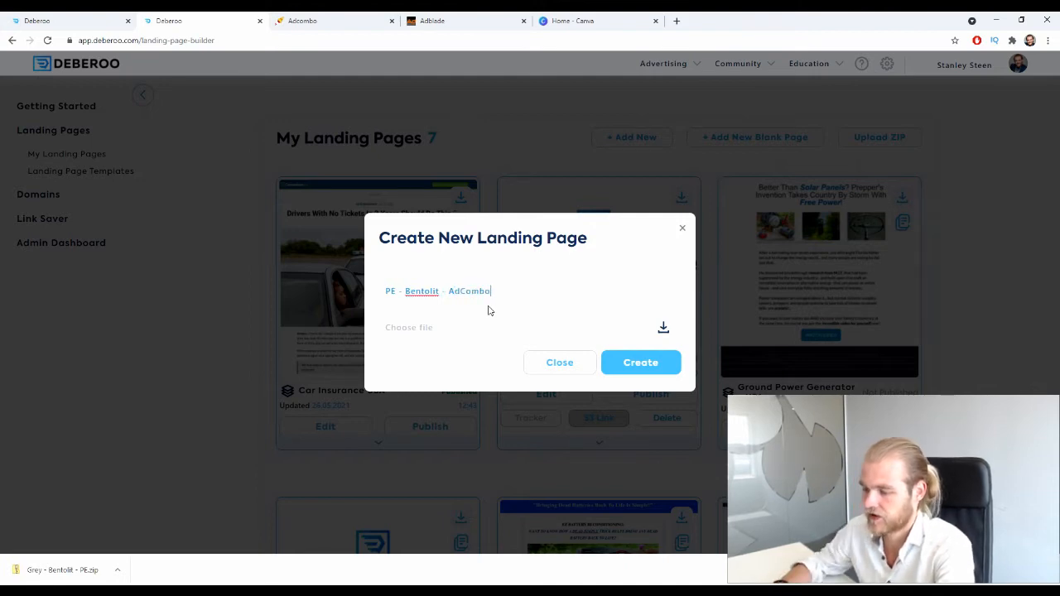
pyautogui.moveTo(87, 579); pyautogui.dragTo(451, 336)
pyautogui.click(667, 369)
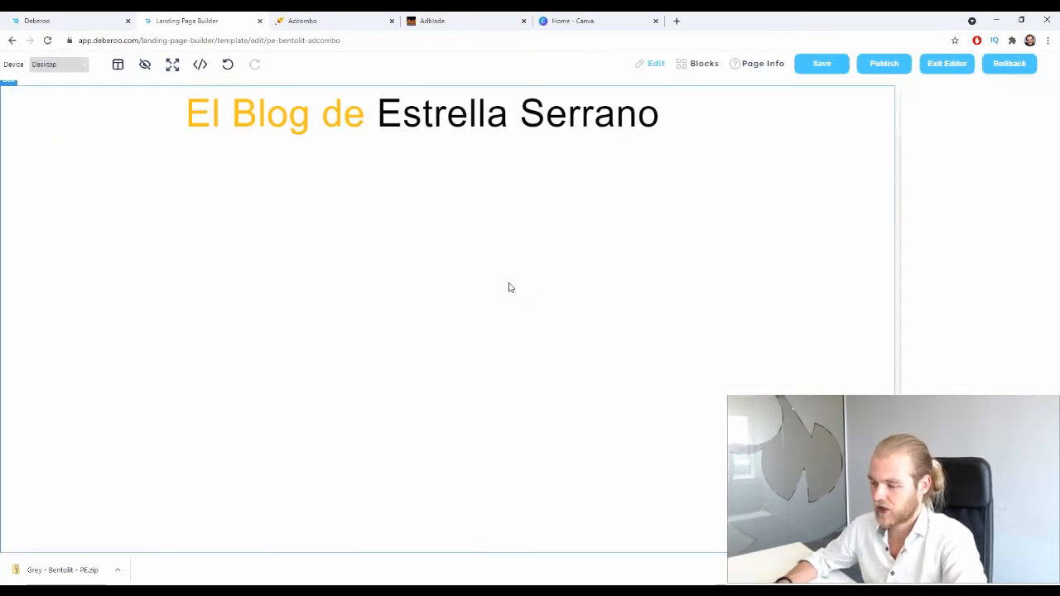
# Step: Examine the imported landing page's article text, images, comments and product links in the editor
pyautogui.scroll(-8, 490, 295)
pyautogui.scroll(6, 489, 296)
pyautogui.scroll(-10, 490, 296)
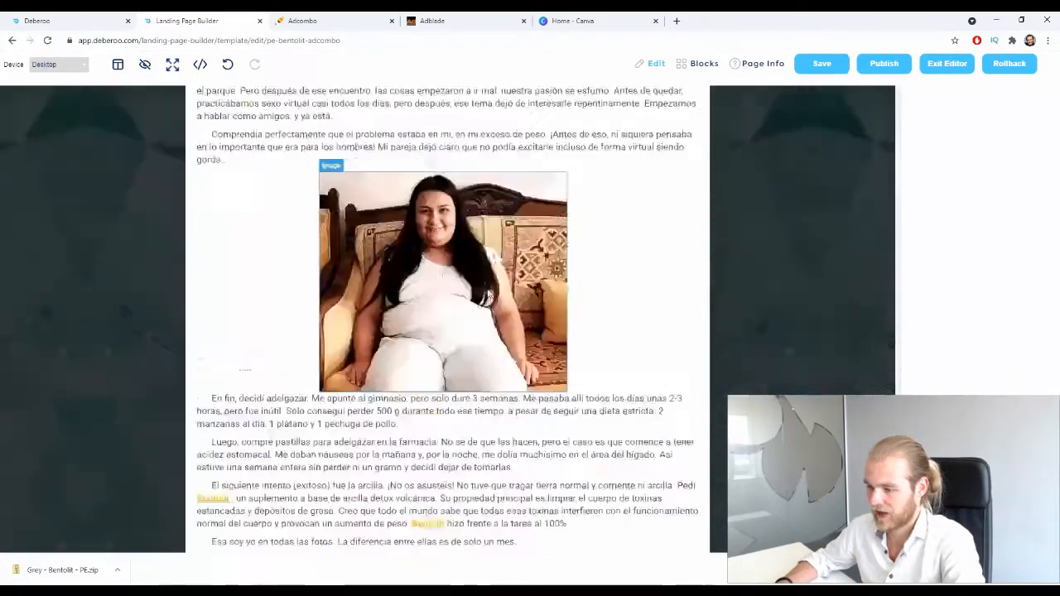
pyautogui.scroll(-15, 485, 291)
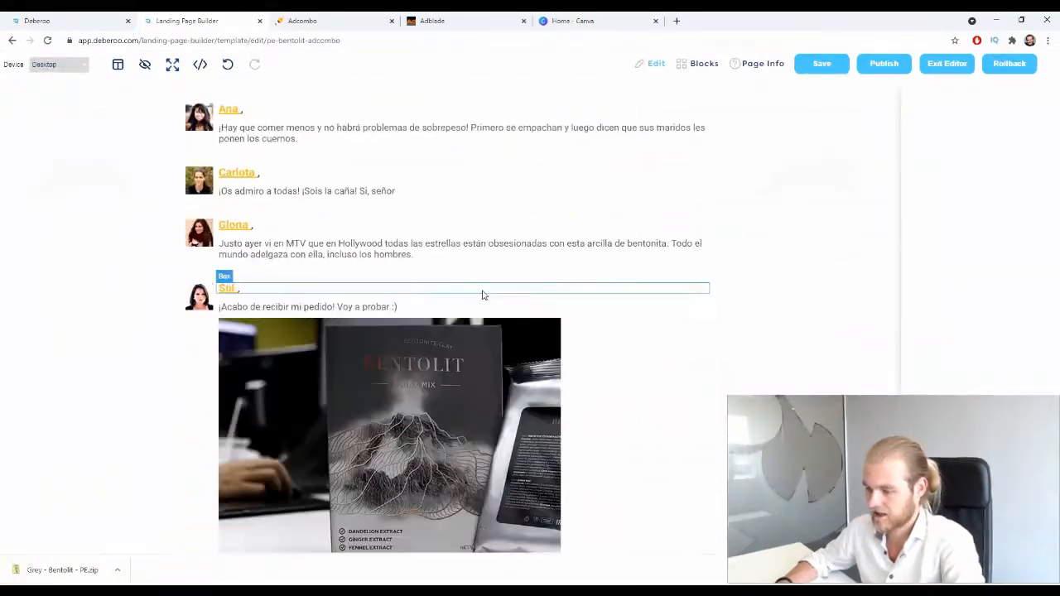
pyautogui.scroll(3, 483, 295)
pyautogui.scroll(-5, 482, 291)
pyautogui.scroll(5, 352, 490)
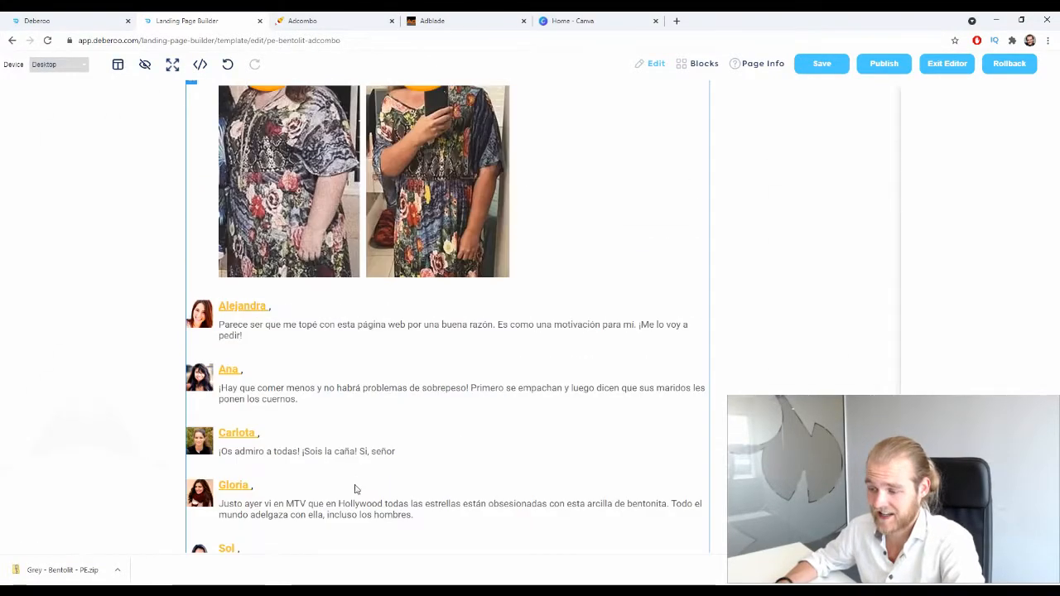
pyautogui.scroll(4, 355, 490)
pyautogui.scroll(6, 365, 340)
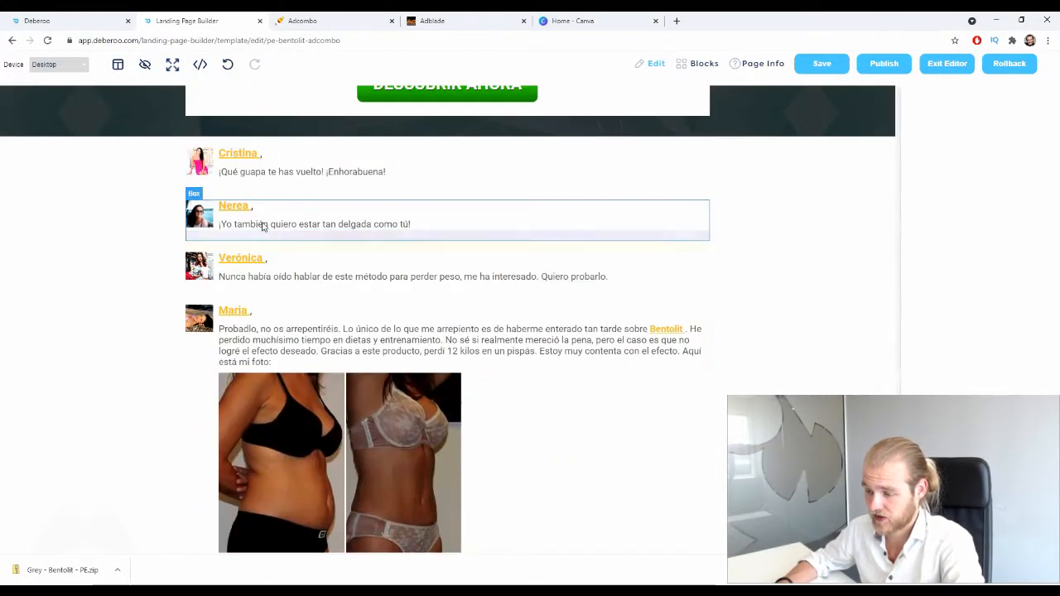
pyautogui.scroll(4, 379, 339)
pyautogui.scroll(5, 476, 415)
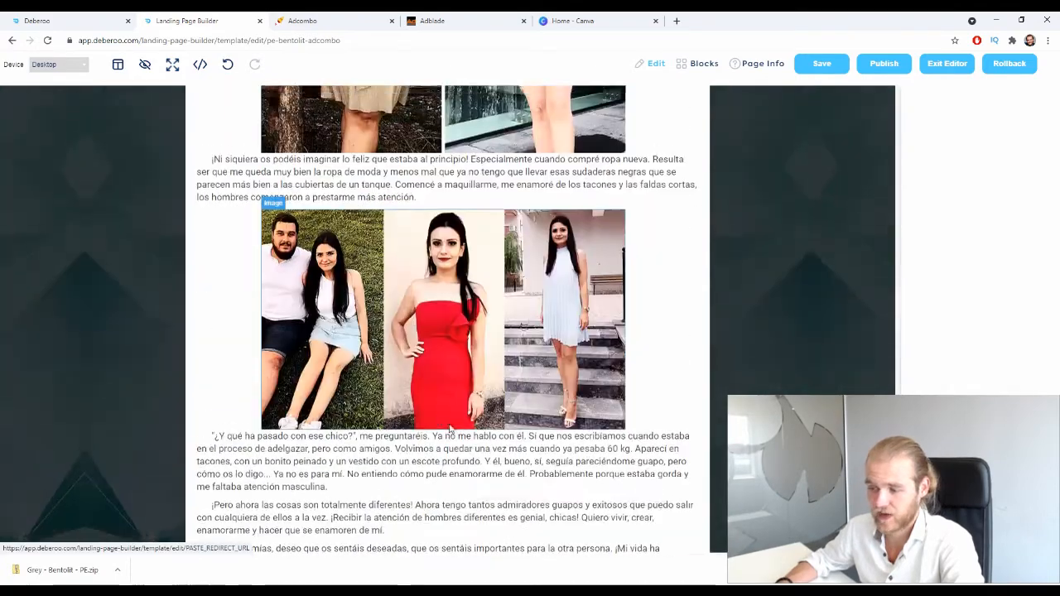
pyautogui.scroll(5, 450, 428)
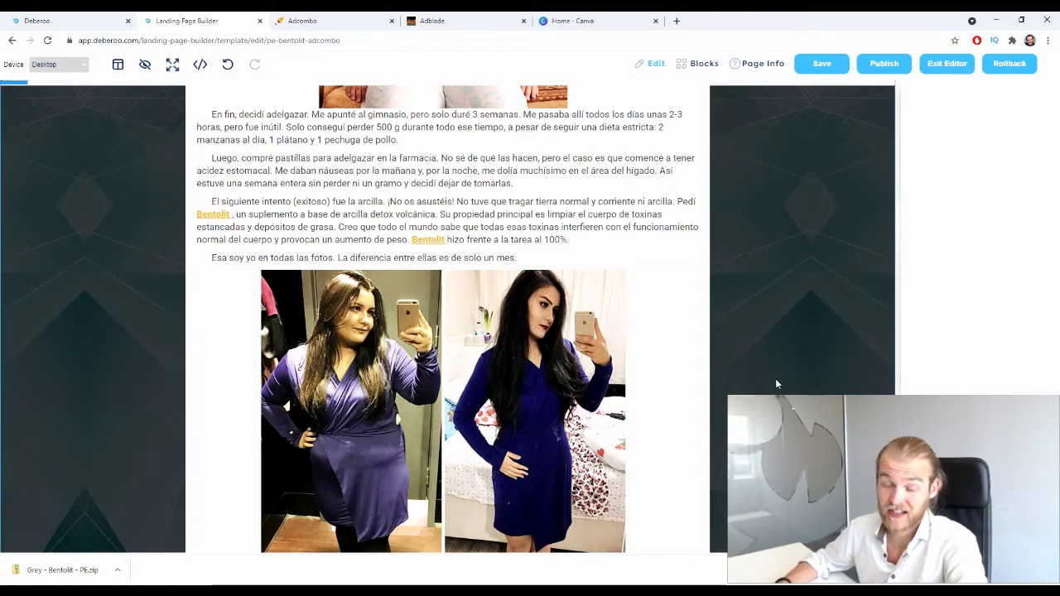
# Step: Open the landing page's page info settings and locate the destination URL setting
pyautogui.click(758, 64)
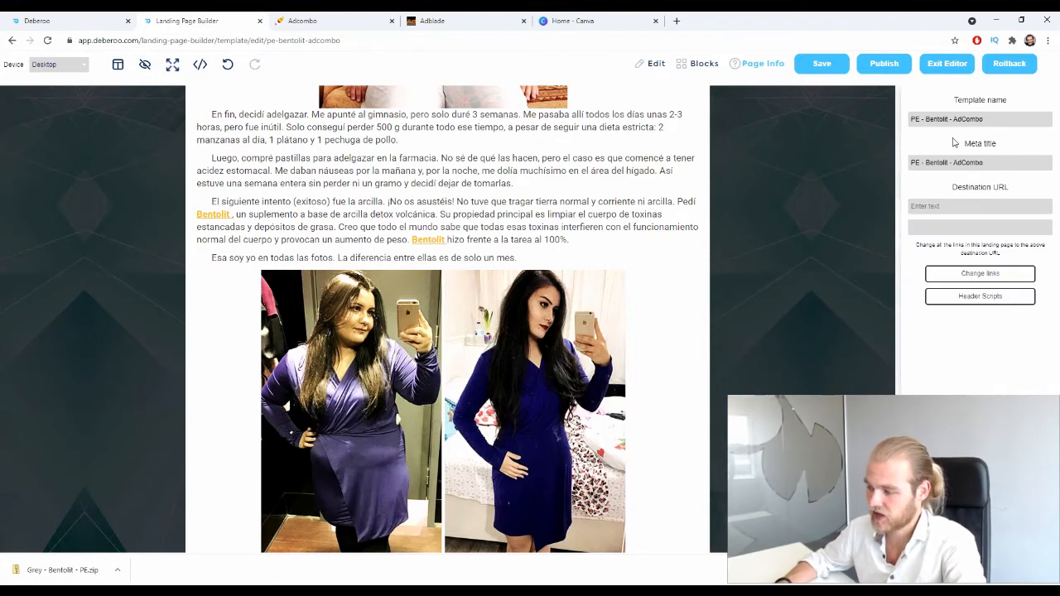
pyautogui.moveTo(1012, 192); pyautogui.dragTo(942, 190)
pyautogui.click(944, 192)
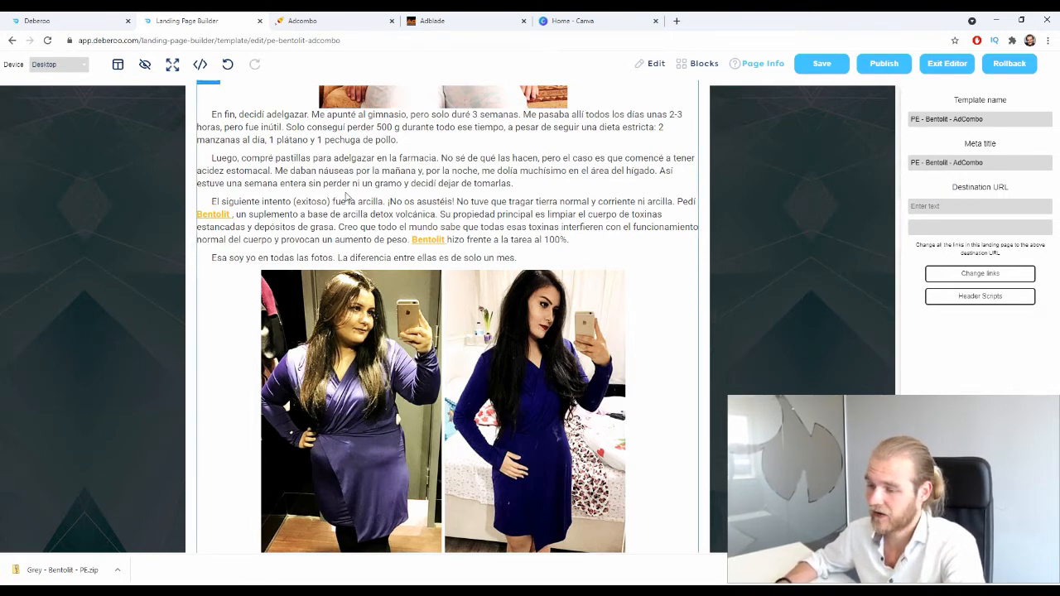
# Step: Switch to the tracker, open the Tracking URLs settings and copy the Click URL
pyautogui.click(67, 19)
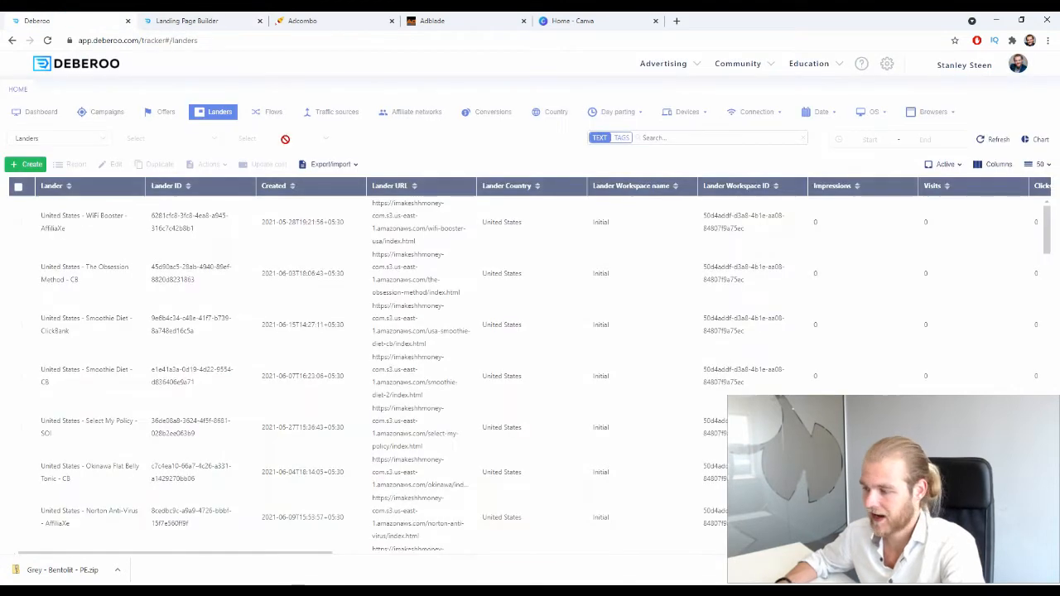
pyautogui.click(979, 66)
pyautogui.click(961, 106)
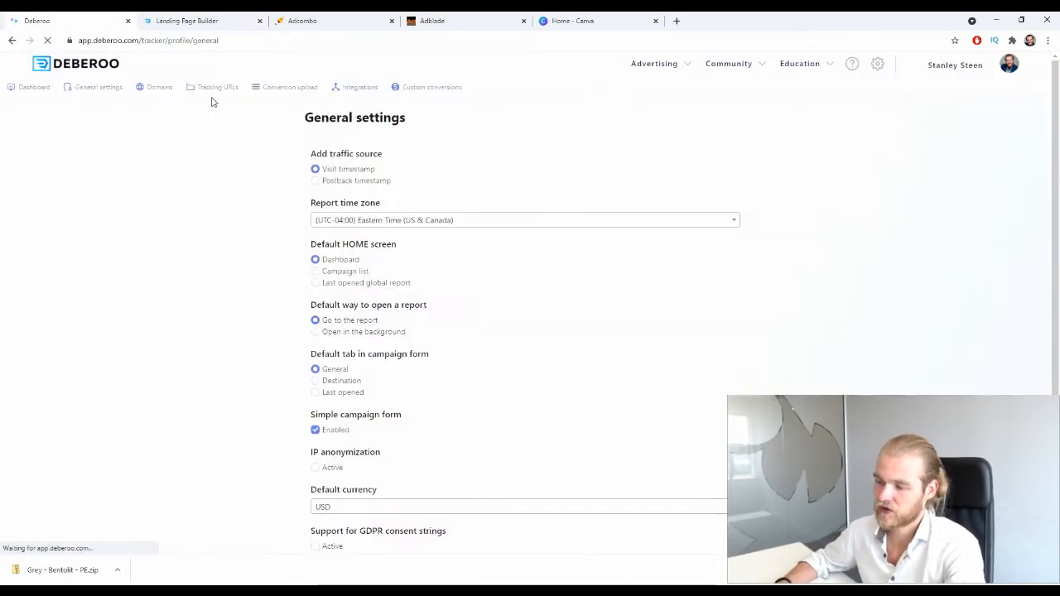
pyautogui.click(216, 88)
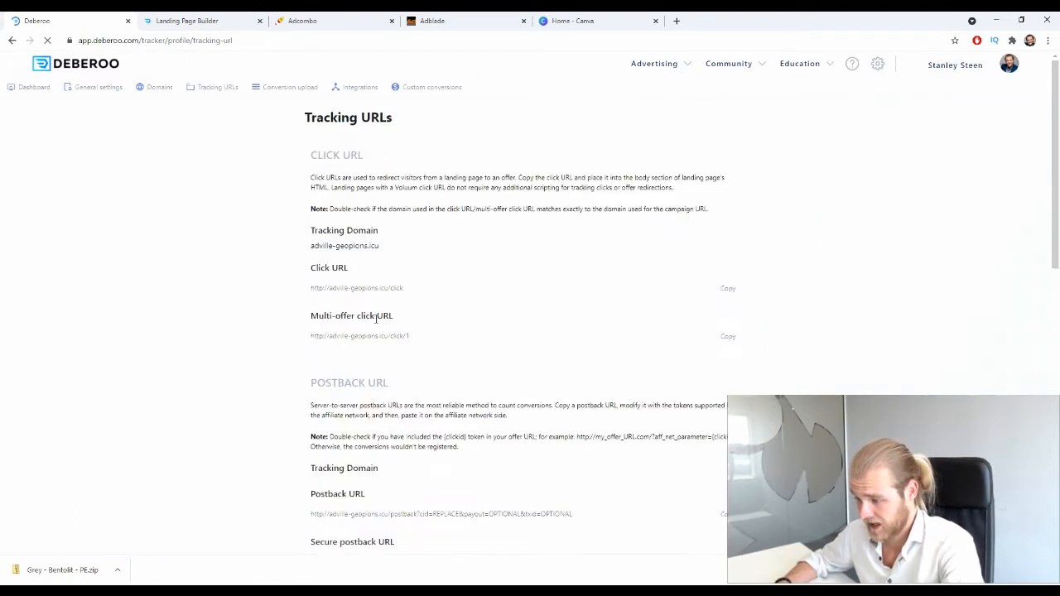
pyautogui.tripleClick(406, 291)
pyautogui.hotkey('ctrl', 'c')
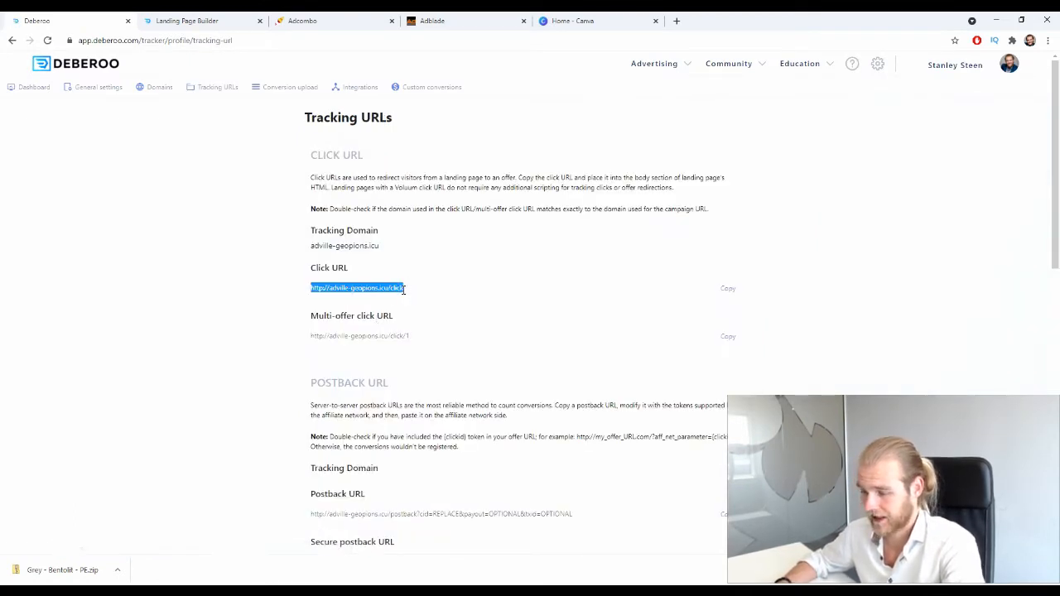
pyautogui.click(202, 20)
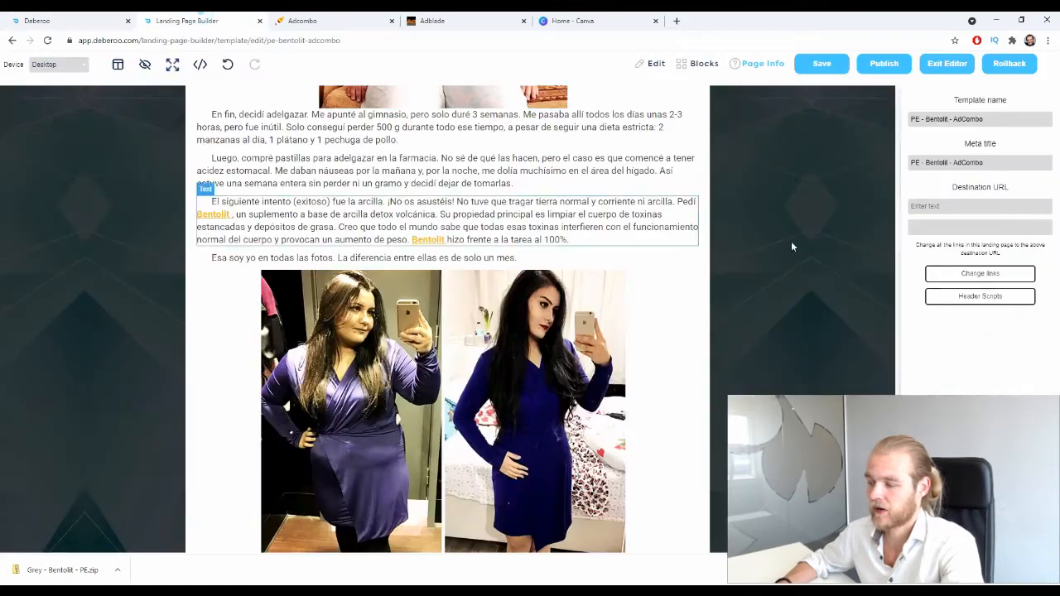
pyautogui.click(938, 207)
pyautogui.hotkey('ctrl', 'v')
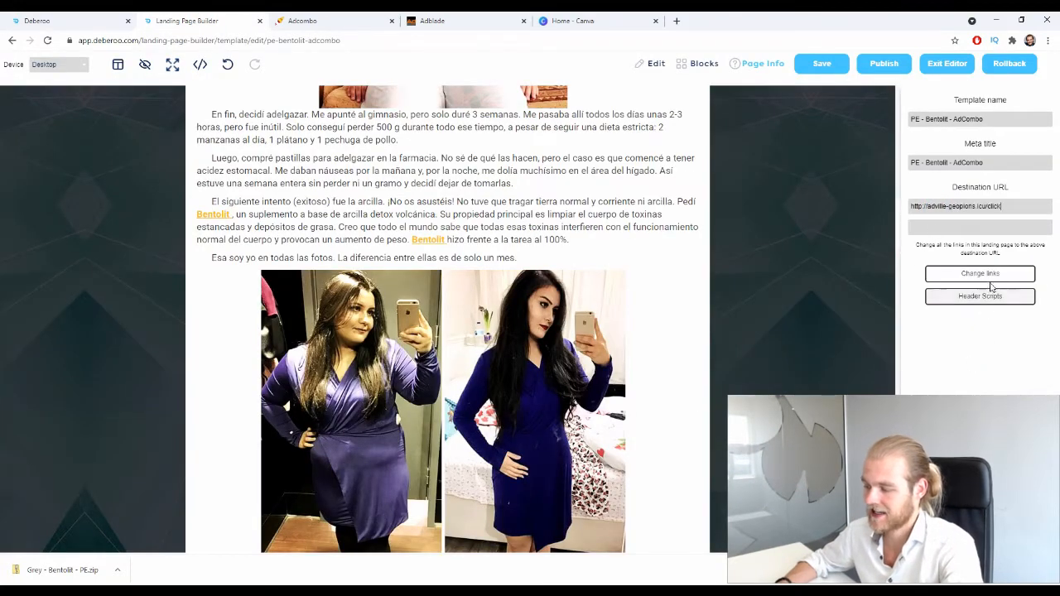
pyautogui.click(986, 275)
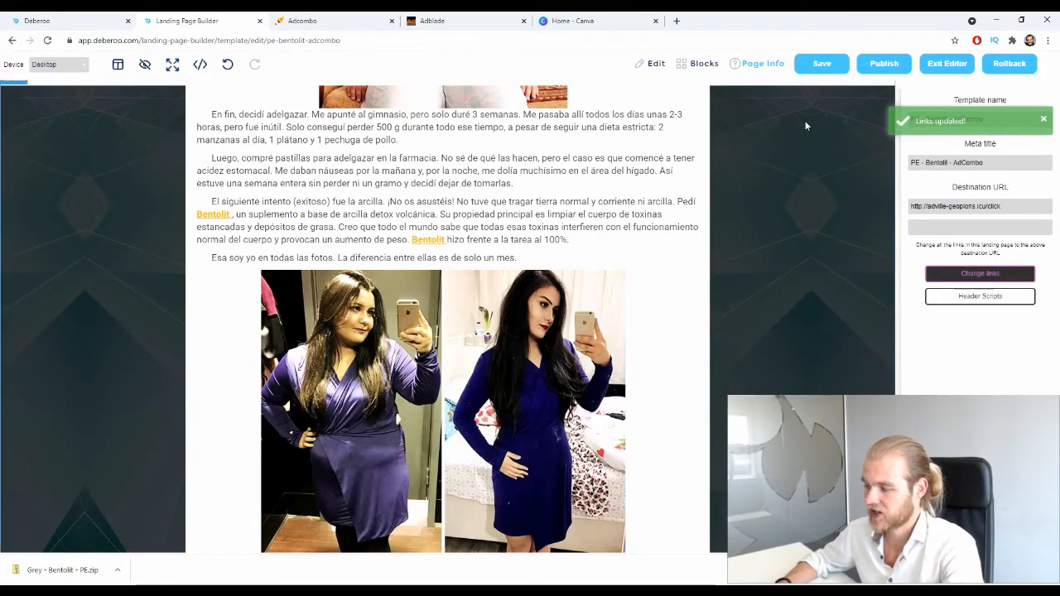
# Step: Publish the PE - Bentolit - AdCombo landing page
pyautogui.click(884, 63)
pyautogui.click(651, 331)
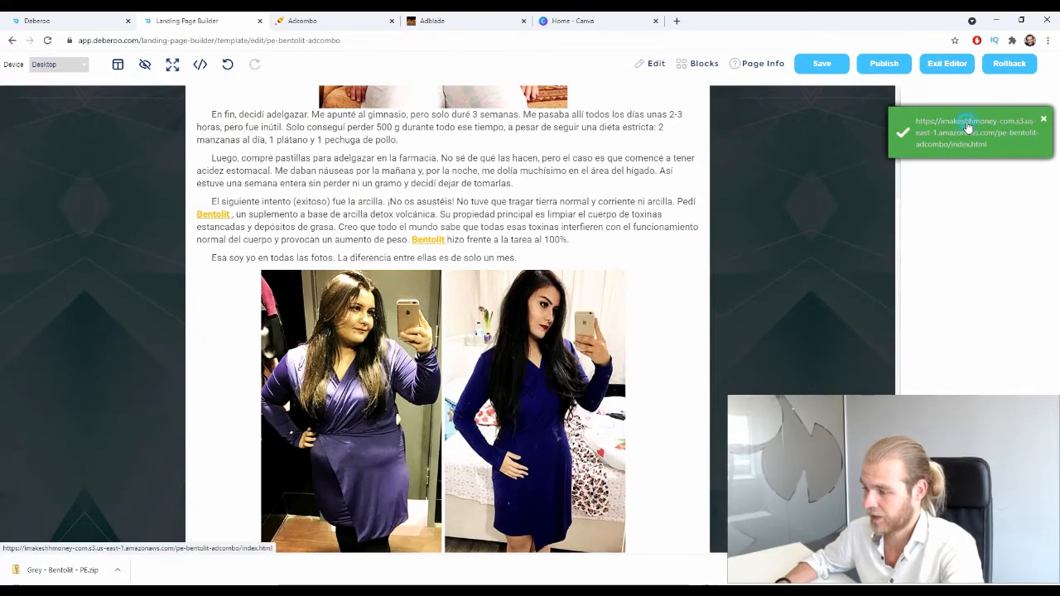
# Step: Open the published landing page, copy its full URL and return to the Deberoo tracker
pyautogui.click(968, 127)
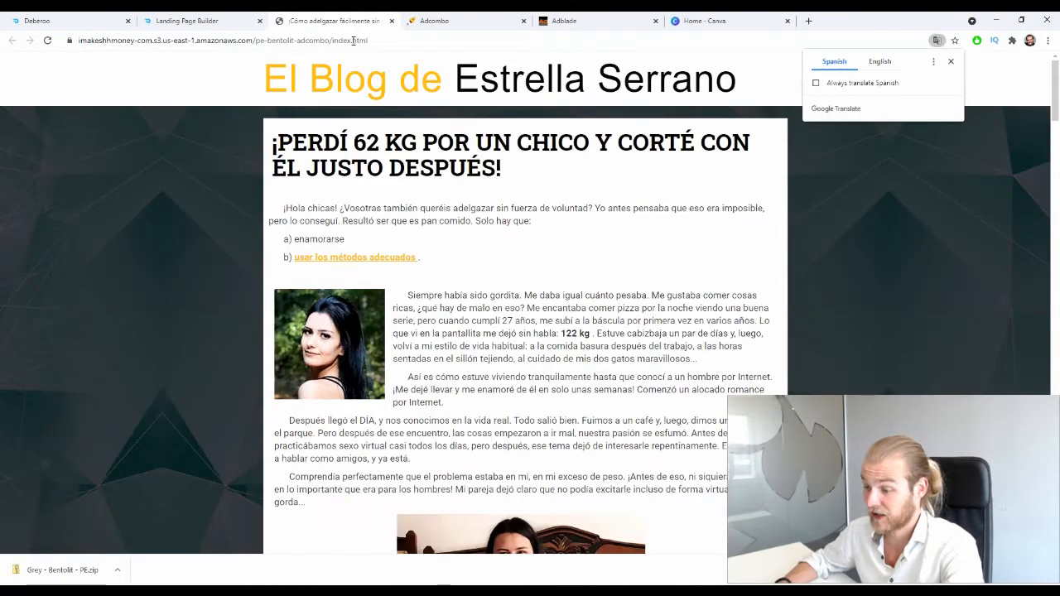
pyautogui.click(363, 39)
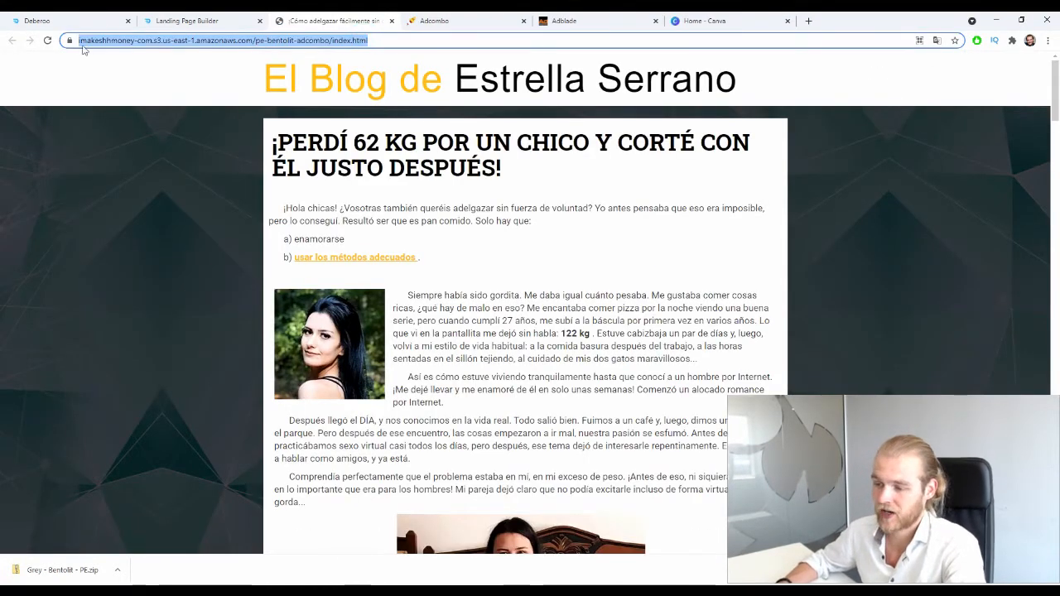
pyautogui.click(37, 21)
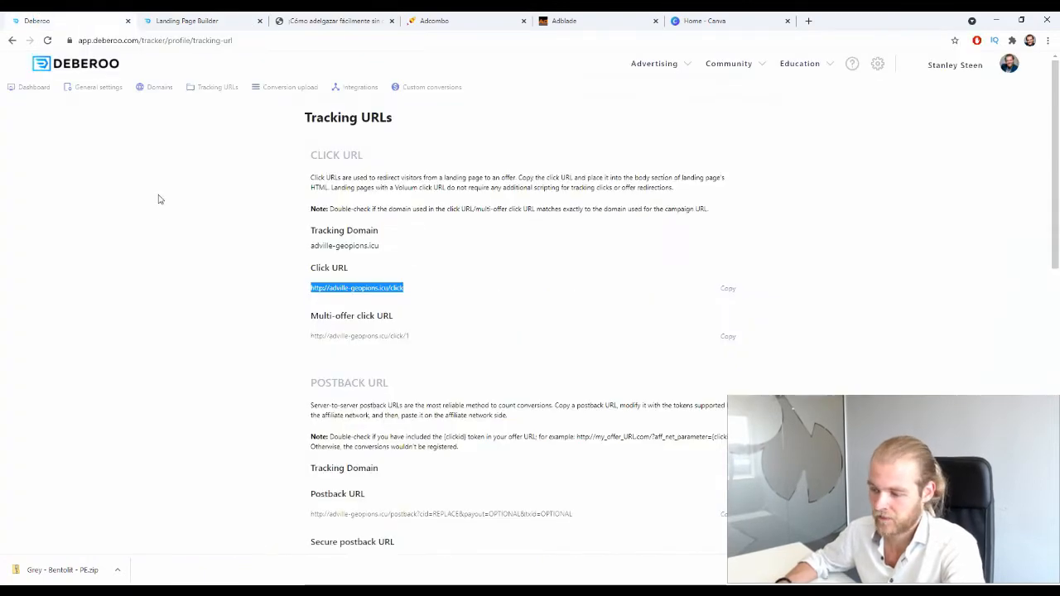
# Step: Create a new lander in the tracker with the Initial workspace and the country tag Peru
pyautogui.click(33, 87)
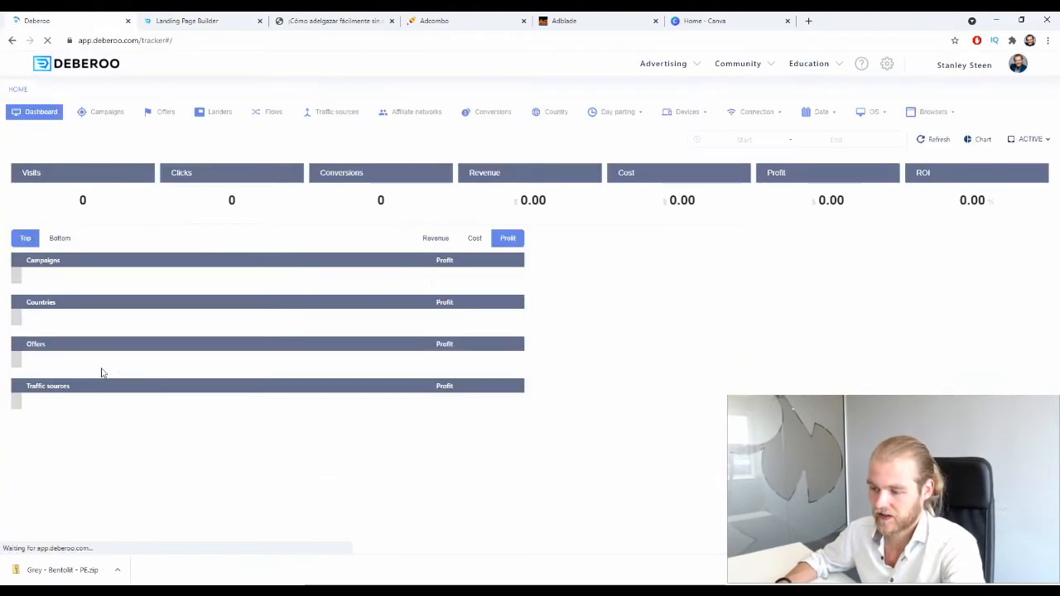
pyautogui.click(209, 115)
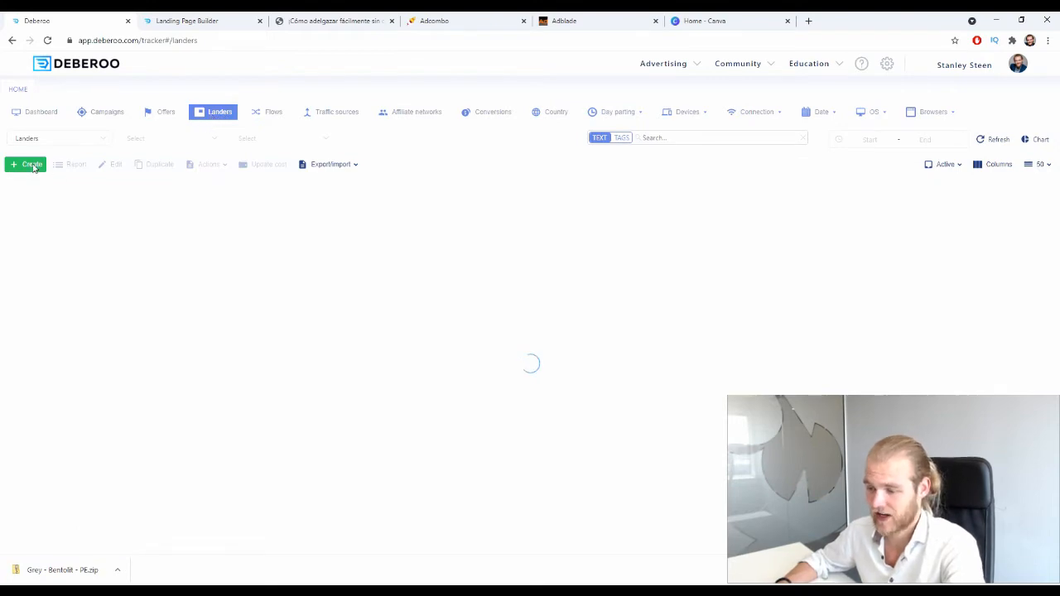
pyautogui.click(34, 168)
pyautogui.click(38, 182)
pyautogui.click(32, 165)
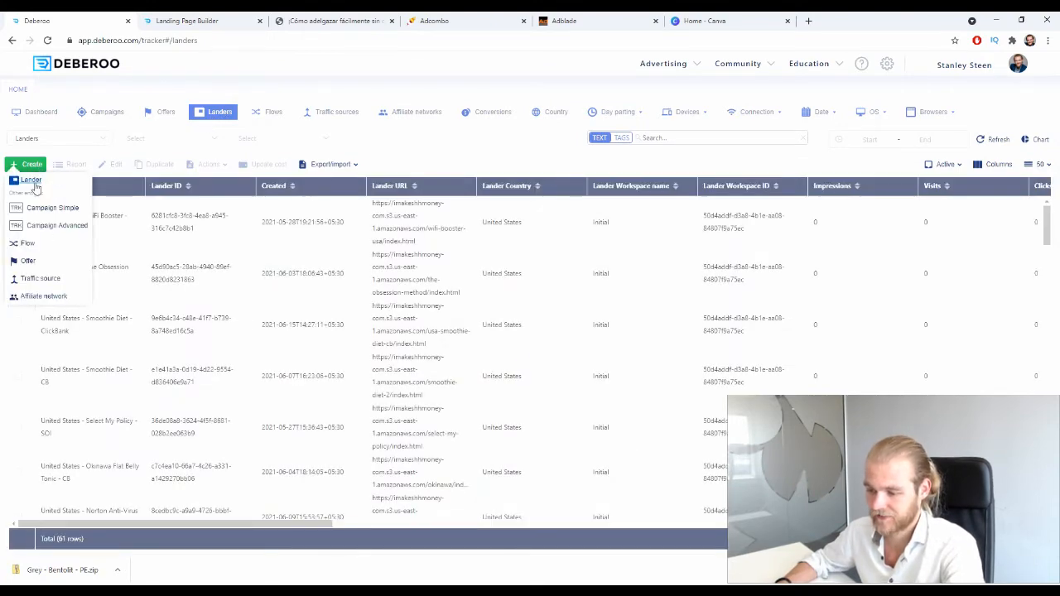
pyautogui.click(35, 181)
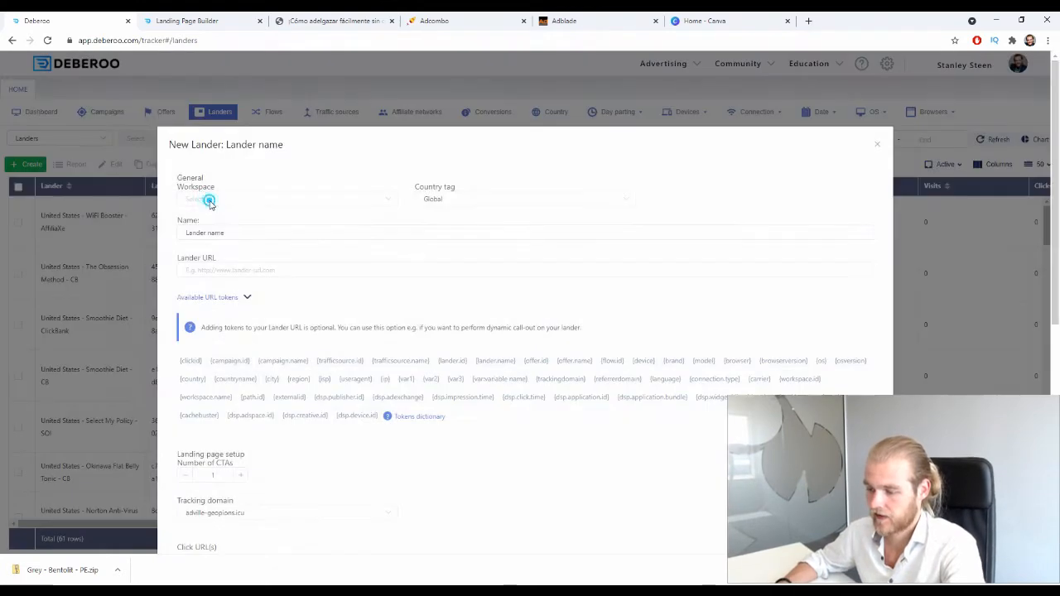
pyautogui.click(209, 200)
pyautogui.click(215, 232)
pyautogui.click(511, 206)
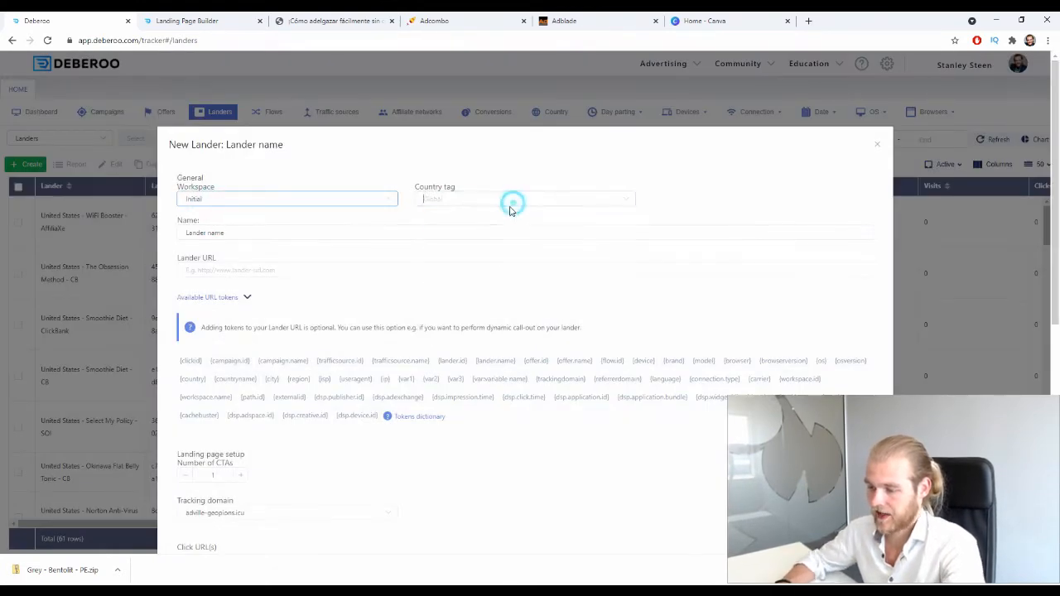
pyautogui.write('pe')
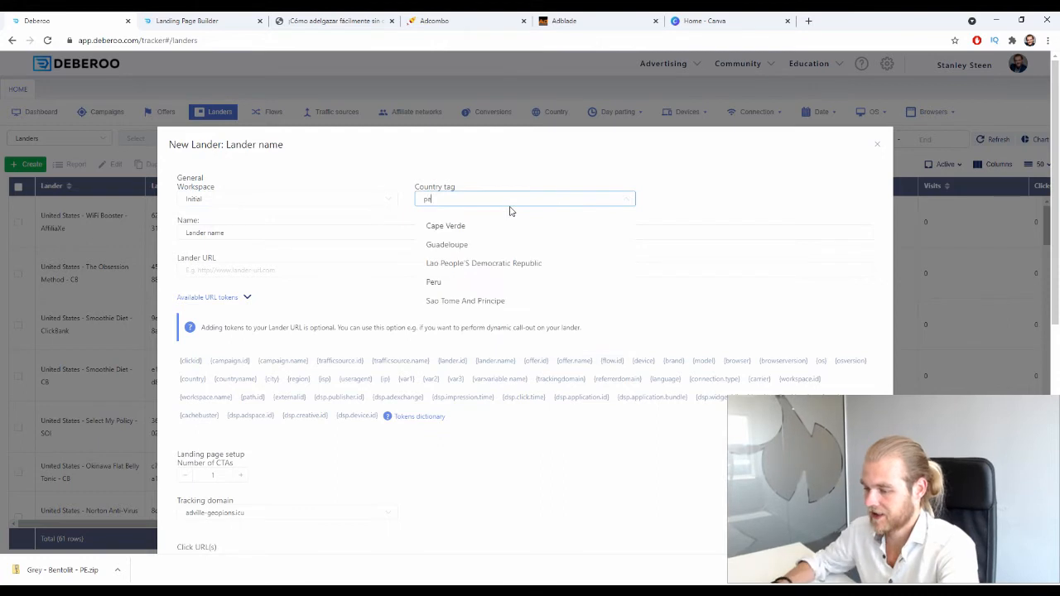
pyautogui.click(430, 285)
# Step: Name the new lander "Benotlit - AdCombo"
pyautogui.click(260, 233)
pyautogui.hotkey('ctrl', 'a')
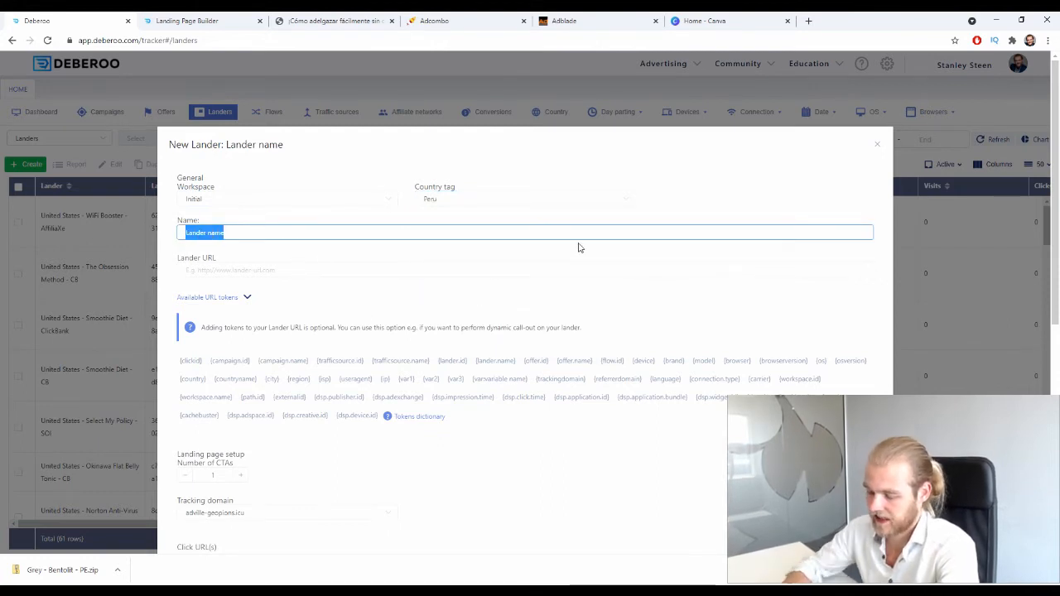
pyautogui.write('Benotl')
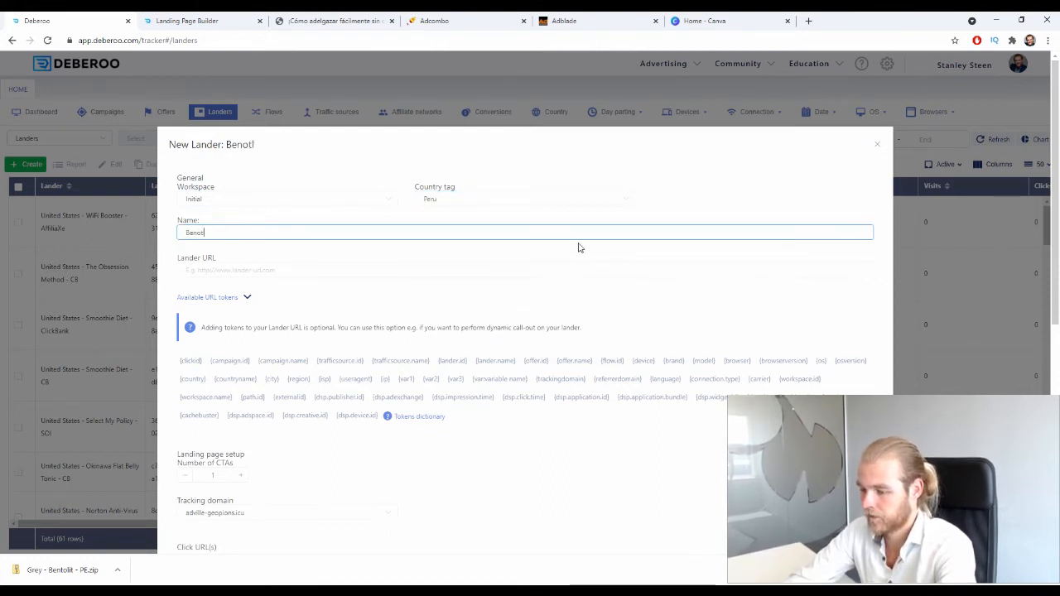
pyautogui.write('it - AdCombo - Lander 1')
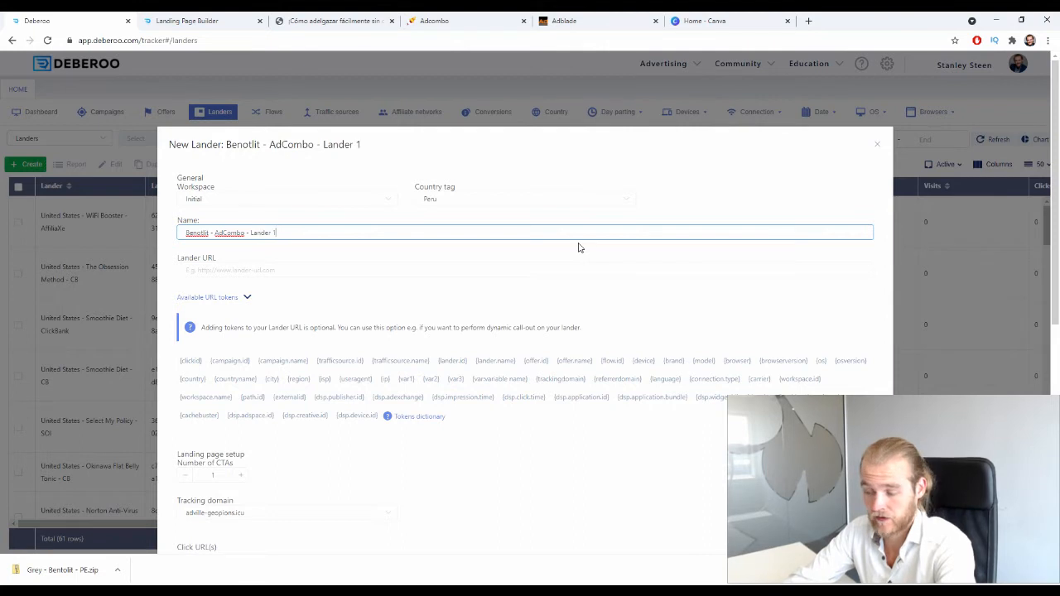
pyautogui.press('BackSpace')
pyautogui.press('BackSpace')
pyautogui.press('BackSpace')
pyautogui.press('BackSpace')
pyautogui.press('BackSpace')
pyautogui.press('BackSpace')
pyautogui.press('BackSpace')
pyautogui.press('BackSpace')
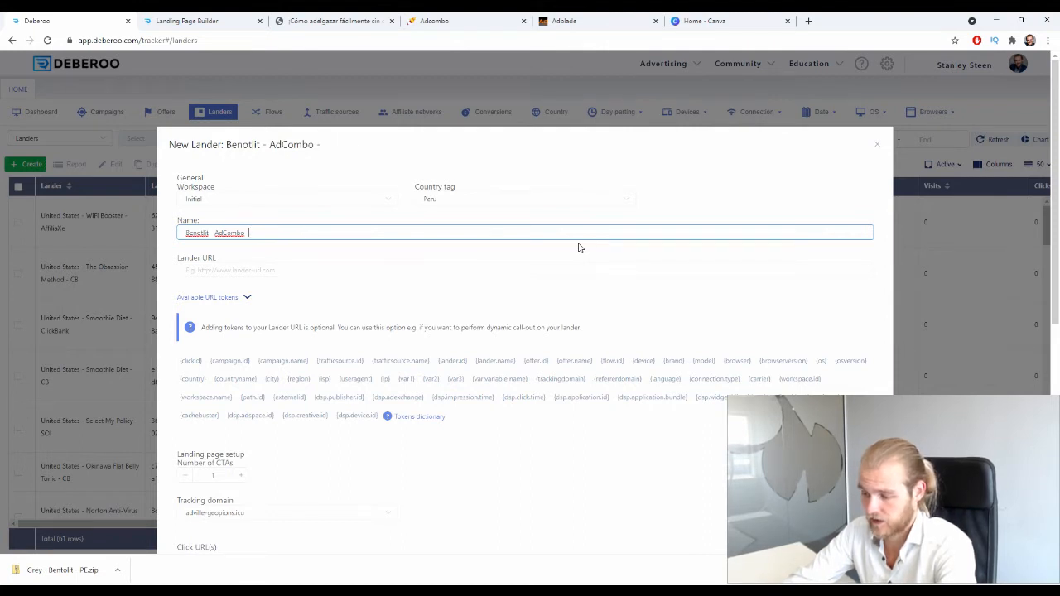
pyautogui.press('BackSpace')
pyautogui.press('BackSpace')
pyautogui.click(305, 271)
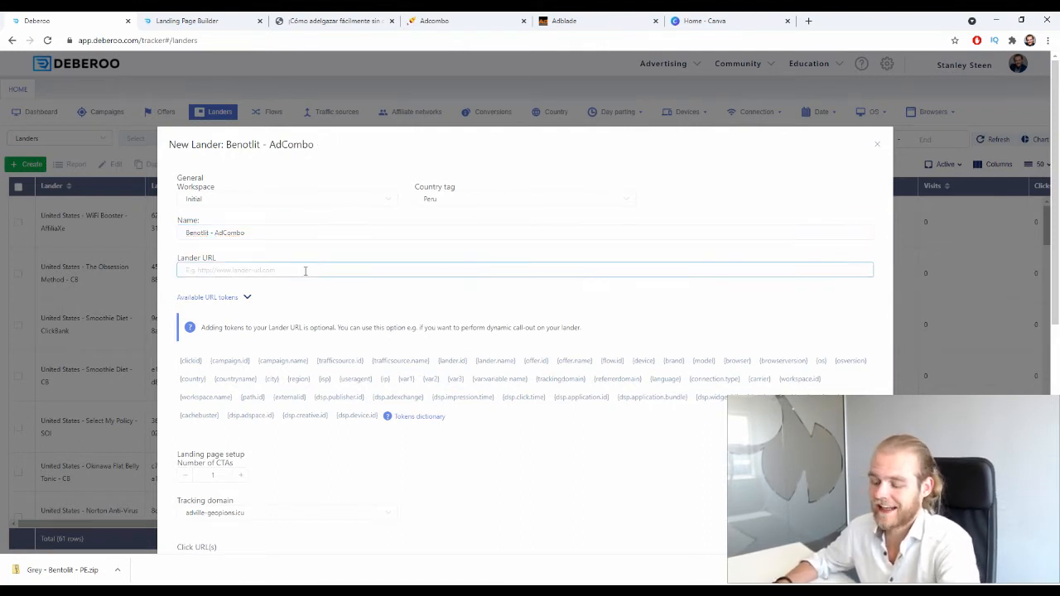
pyautogui.write('https://imakeshmoney-com.s3.us-east-1.amazonaws.com/pe-bentolit-adcombo/index.html')
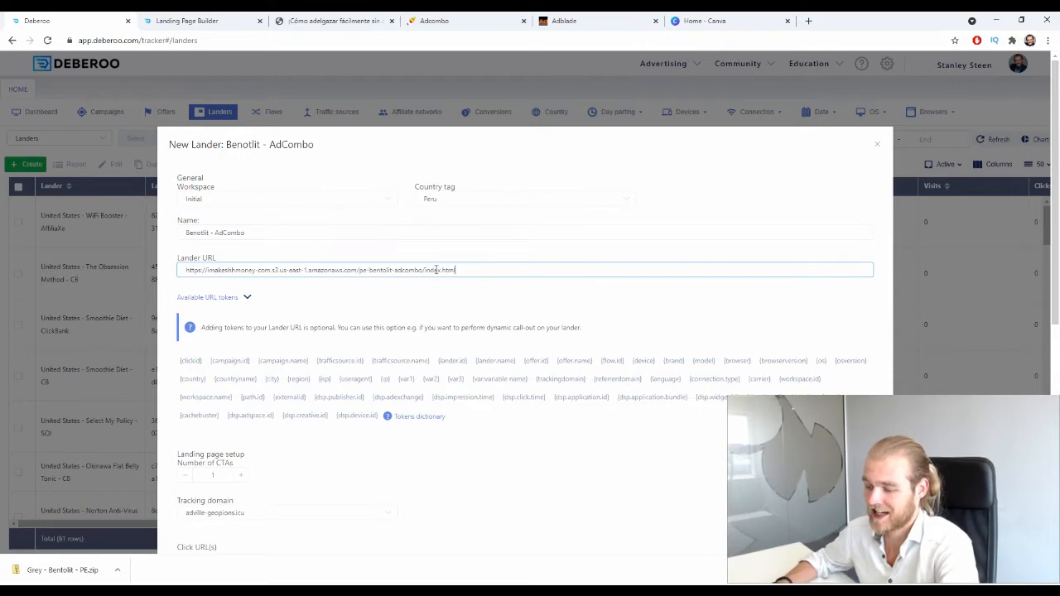
pyautogui.scroll(-5, 436, 270)
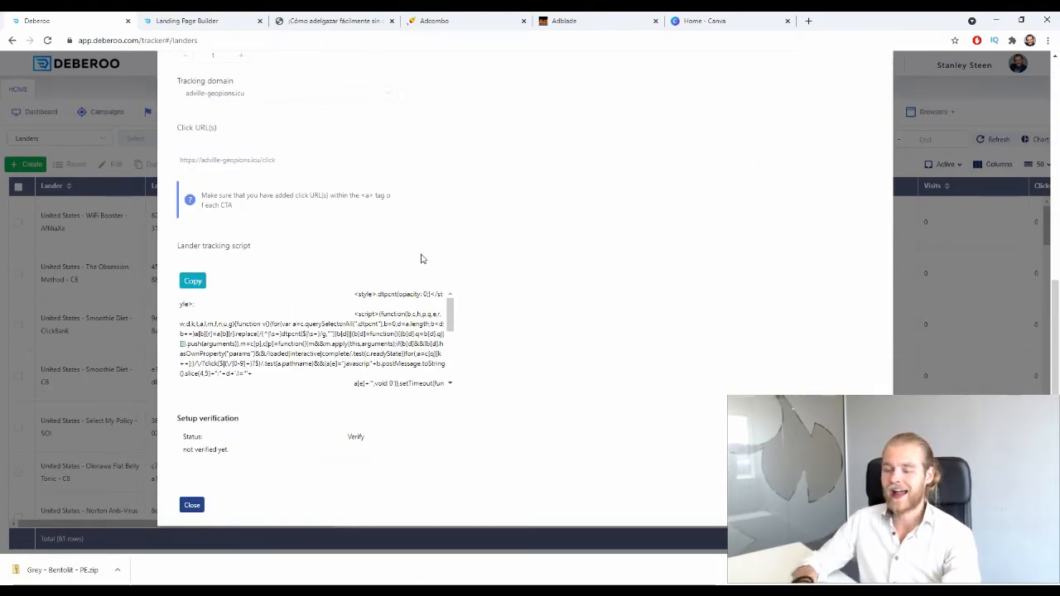
pyautogui.press('Escape')
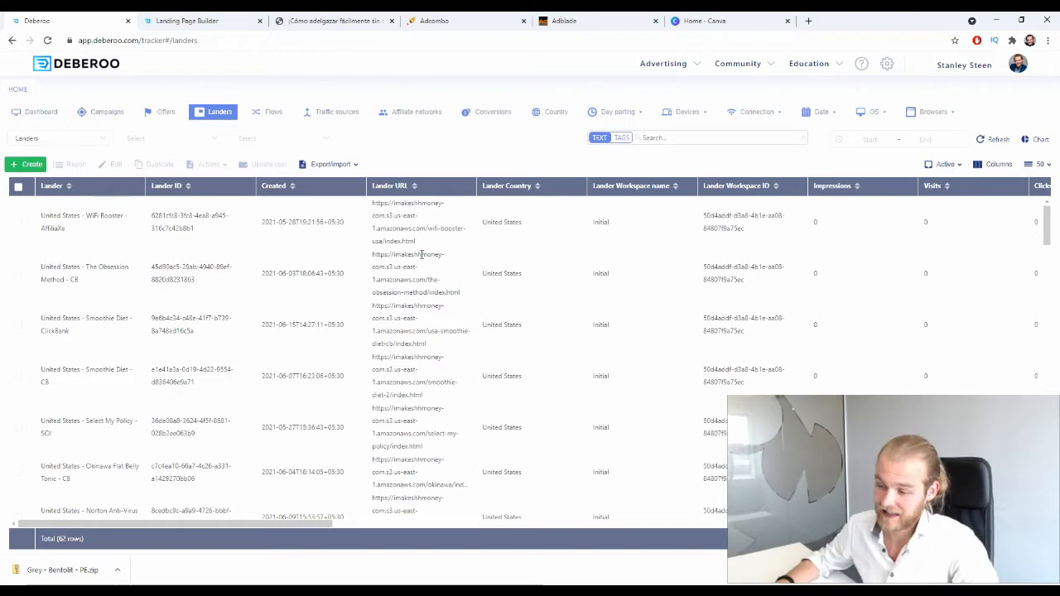
# Step: Start a new simple campaign in the Initial workspace with AdBlade as traffic source and Peru as country tag
pyautogui.click(106, 112)
pyautogui.click(26, 164)
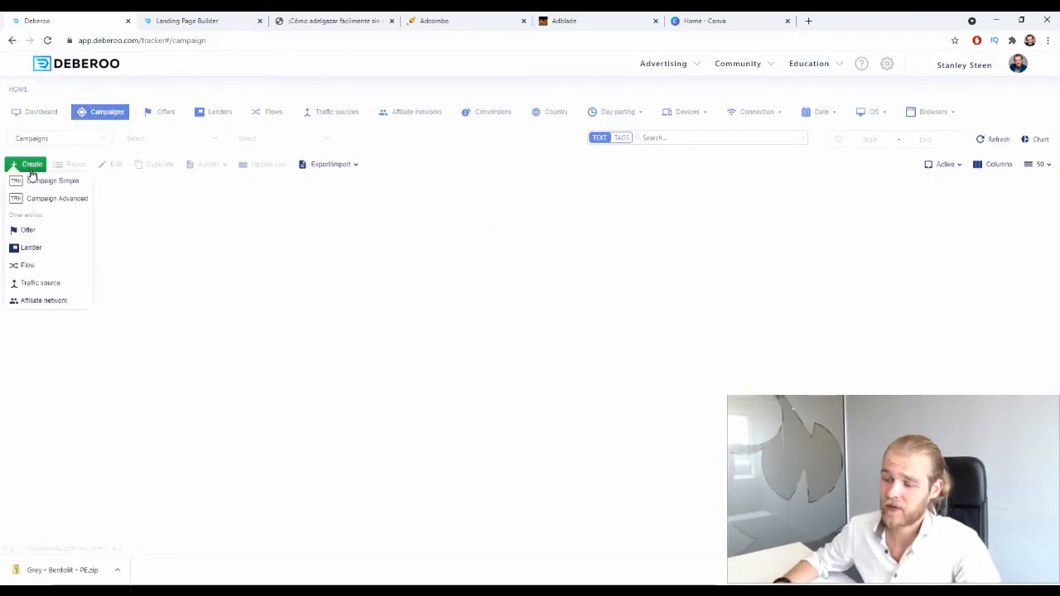
pyautogui.click(38, 183)
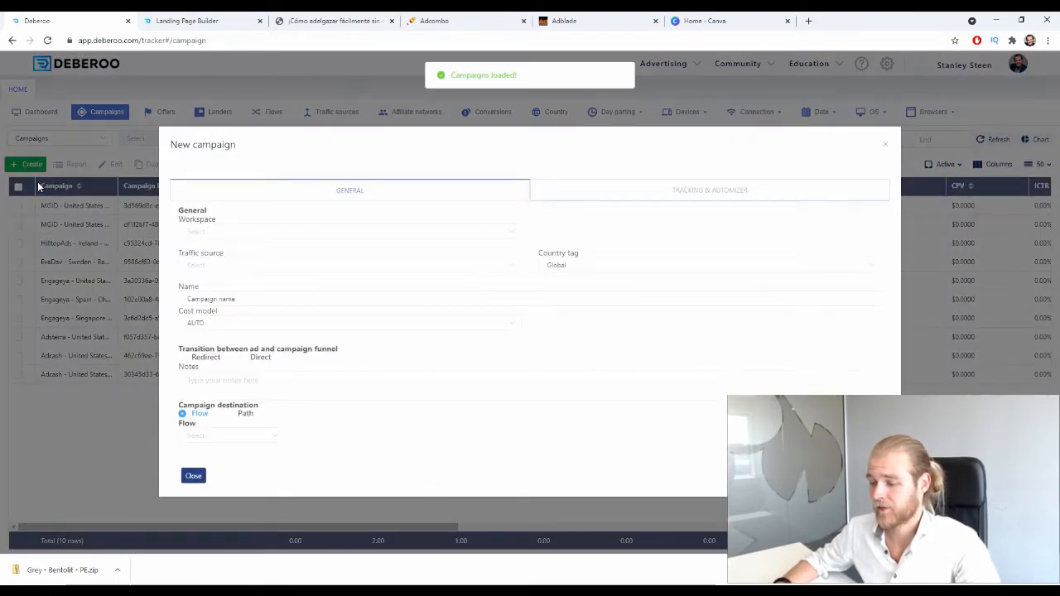
pyautogui.click(226, 266)
pyautogui.click(280, 316)
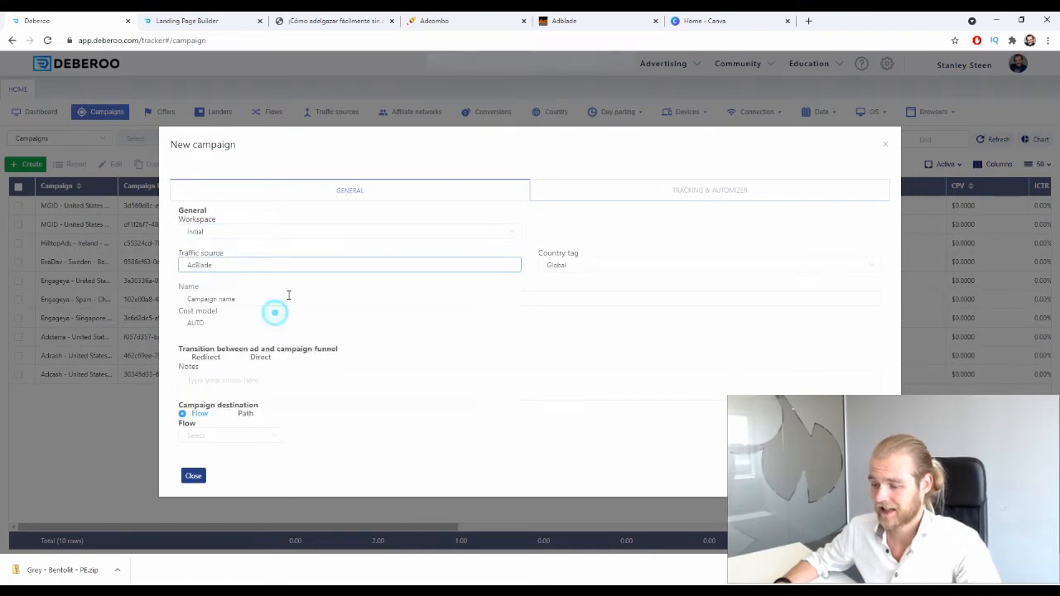
pyautogui.click(668, 274)
pyautogui.write('pe')
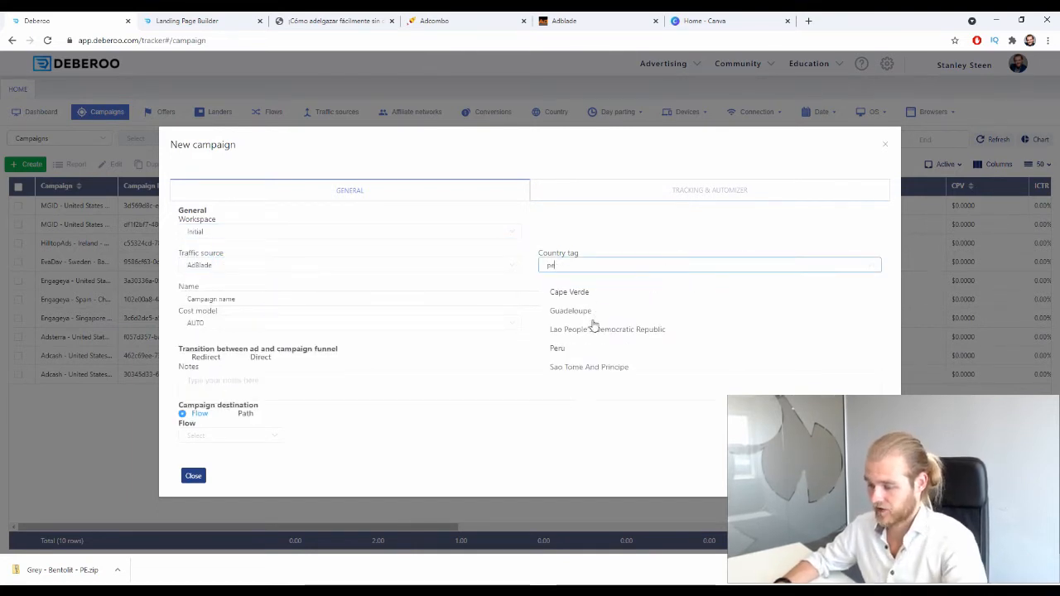
pyautogui.click(585, 349)
# Step: Name the new campaign "Bentolit - AdCombo"
pyautogui.moveTo(280, 295); pyautogui.dragTo(184, 298)
pyautogui.write('Bentol')
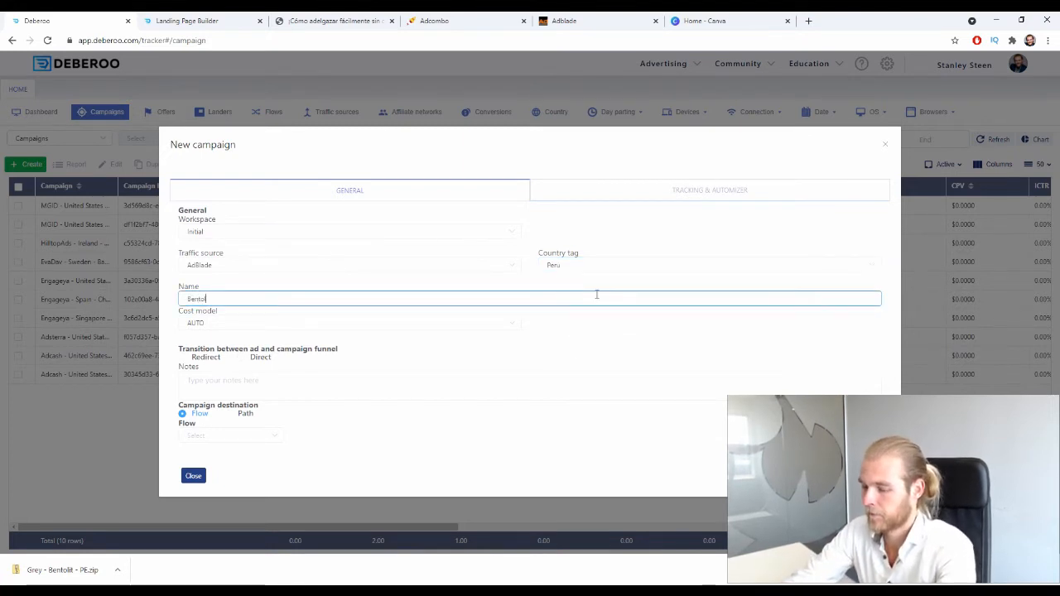
pyautogui.write('it - Ad C')
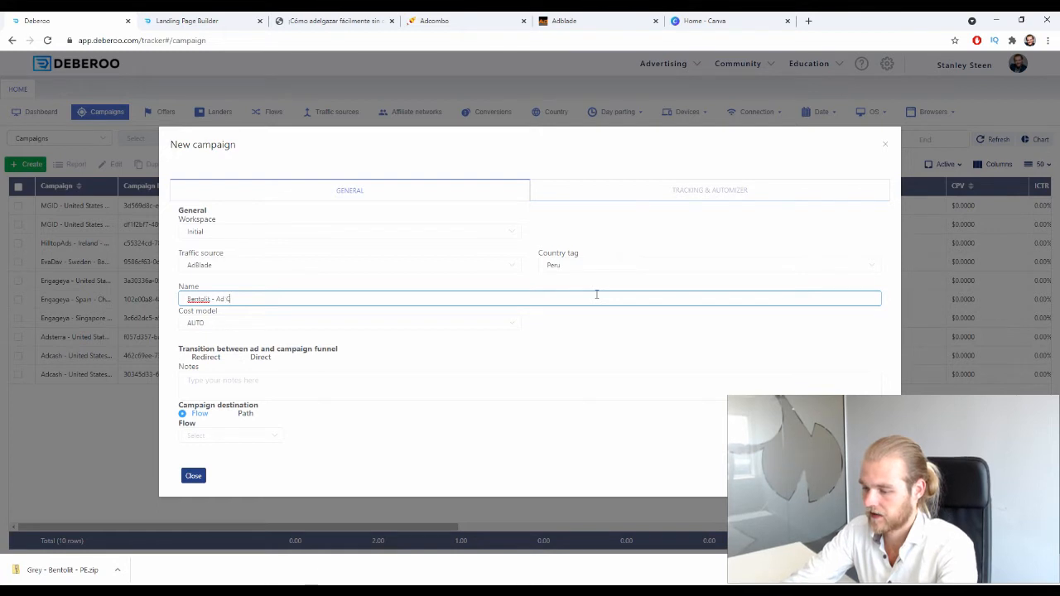
pyautogui.write('ombo')
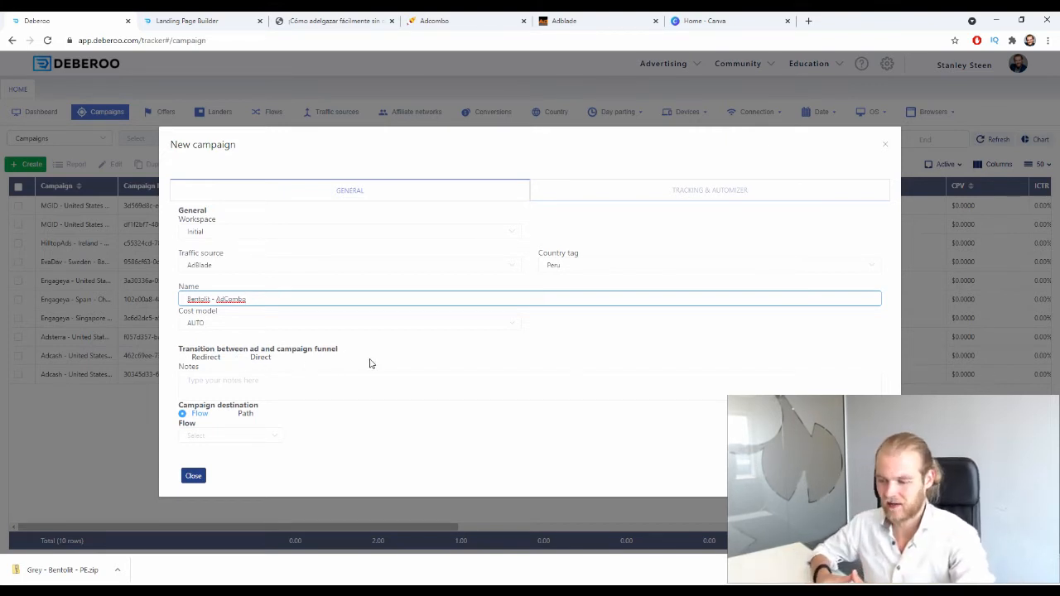
# Step: Set the transition between ad and campaign funnel to Redirect
pyautogui.click(261, 355)
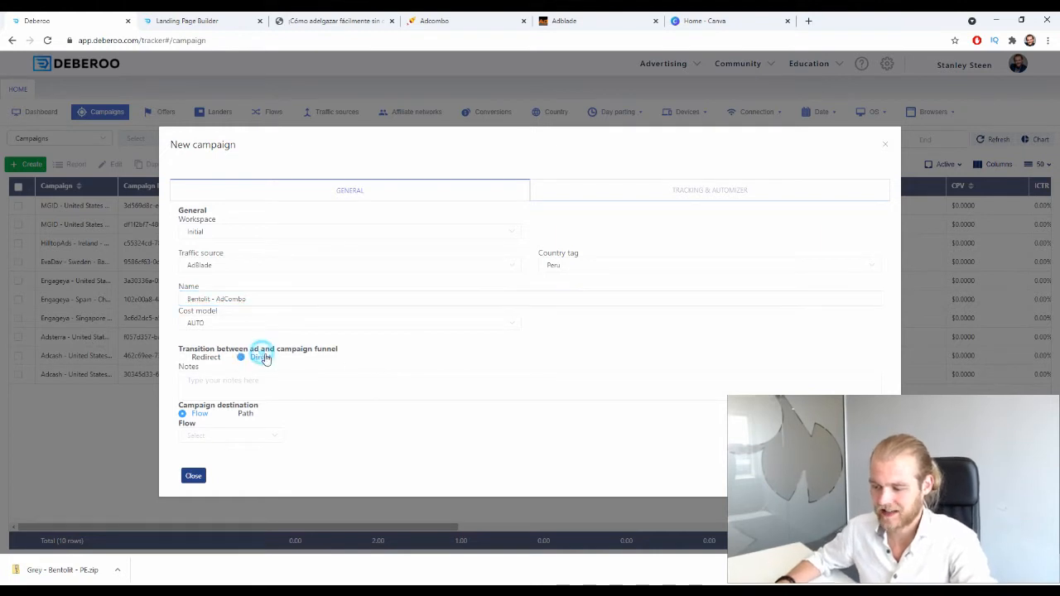
pyautogui.click(192, 357)
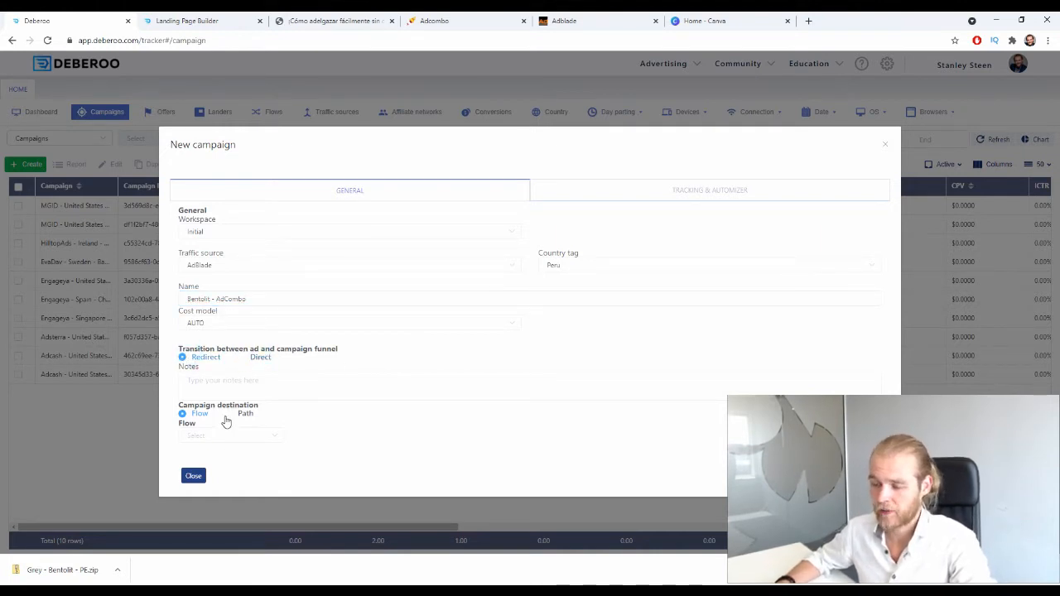
pyautogui.moveTo(180, 401); pyautogui.dragTo(258, 408)
pyautogui.click(268, 409)
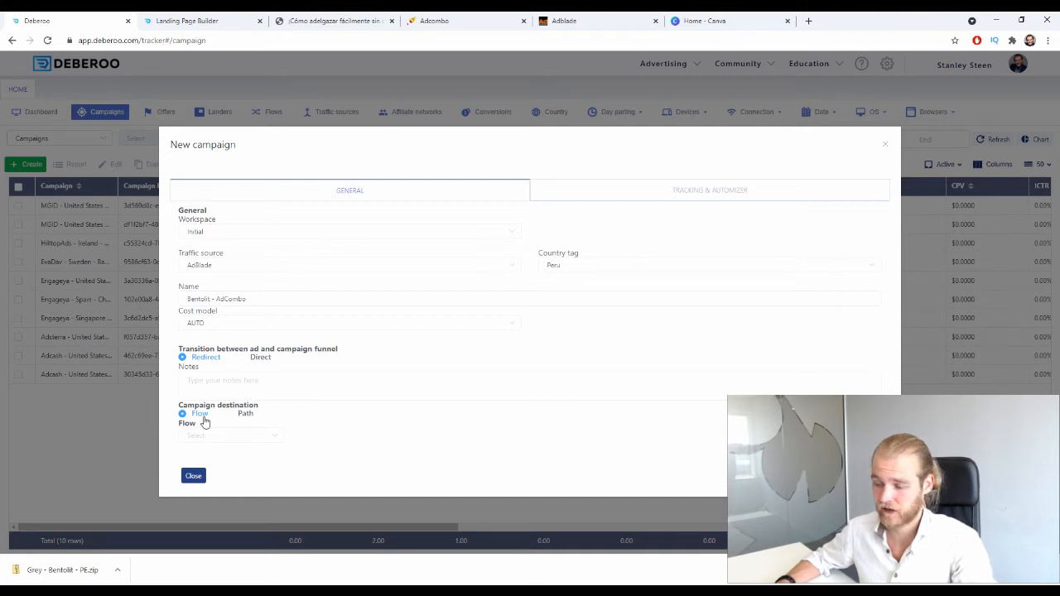
# Step: Set the campaign destination to Path and the transition to offer to 302
pyautogui.click(244, 413)
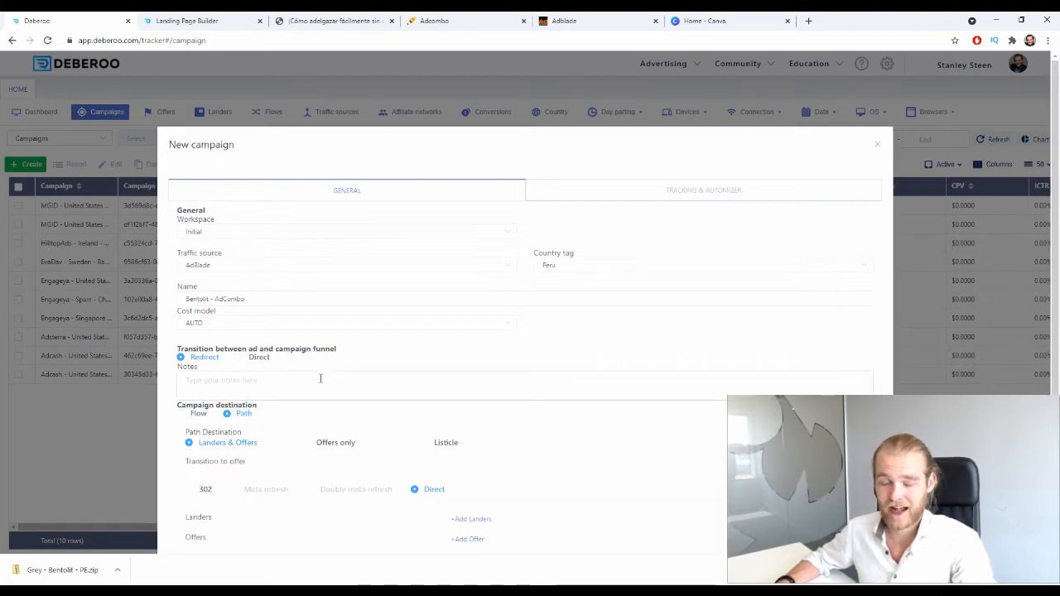
pyautogui.scroll(-2, 321, 378)
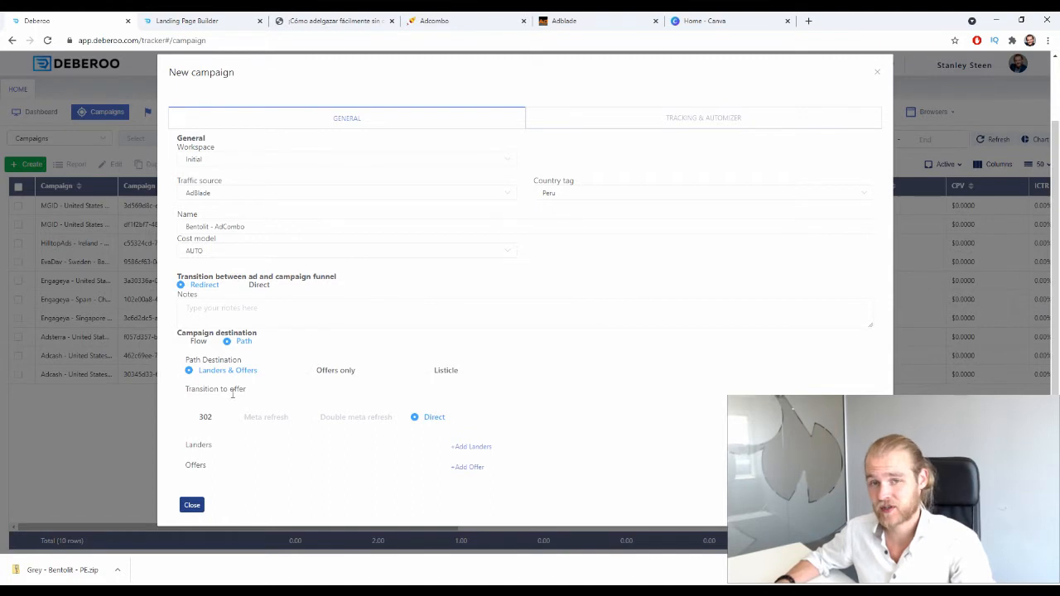
pyautogui.click(206, 418)
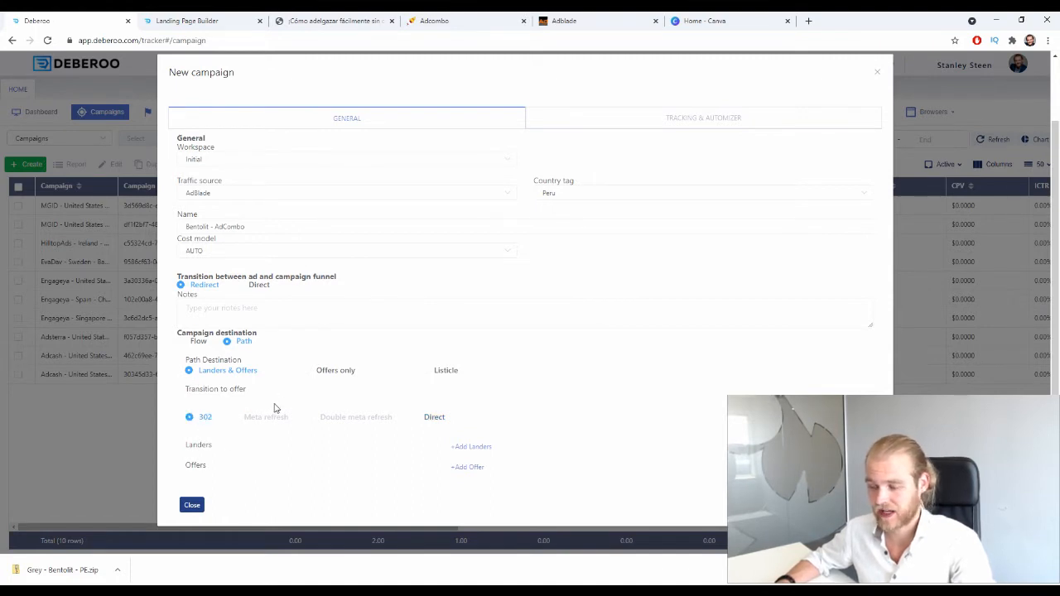
# Step: Add one lander entry and one offer entry to the campaign path
pyautogui.click(465, 447)
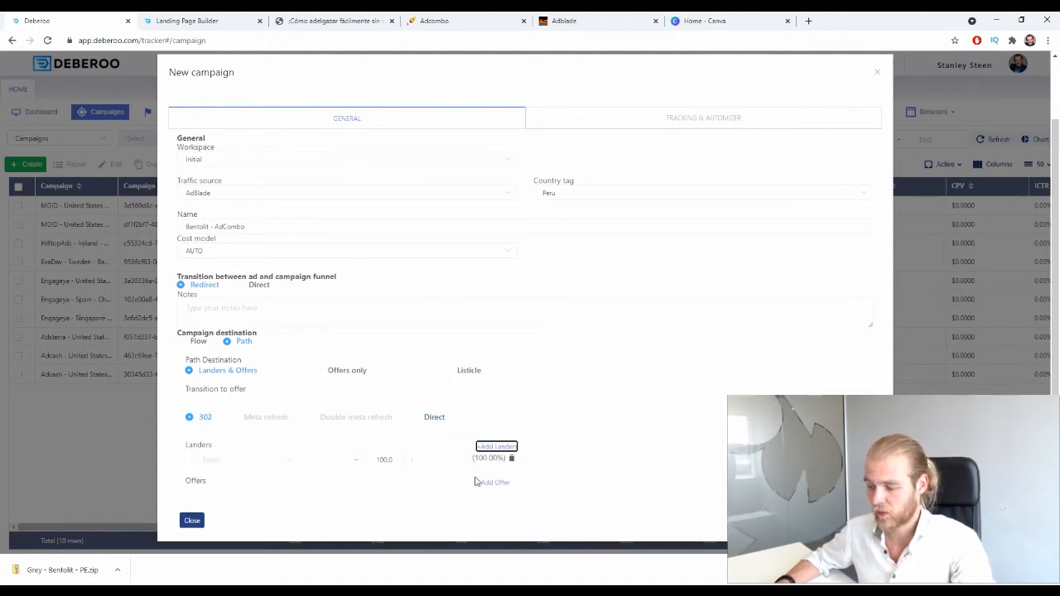
pyautogui.click(493, 481)
pyautogui.scroll(-1, 489, 473)
# Step: Assign the lander "Peru - Benotlit - AdCombo" and the AdCombo Peru Bentolit offer to the campaign path
pyautogui.click(242, 430)
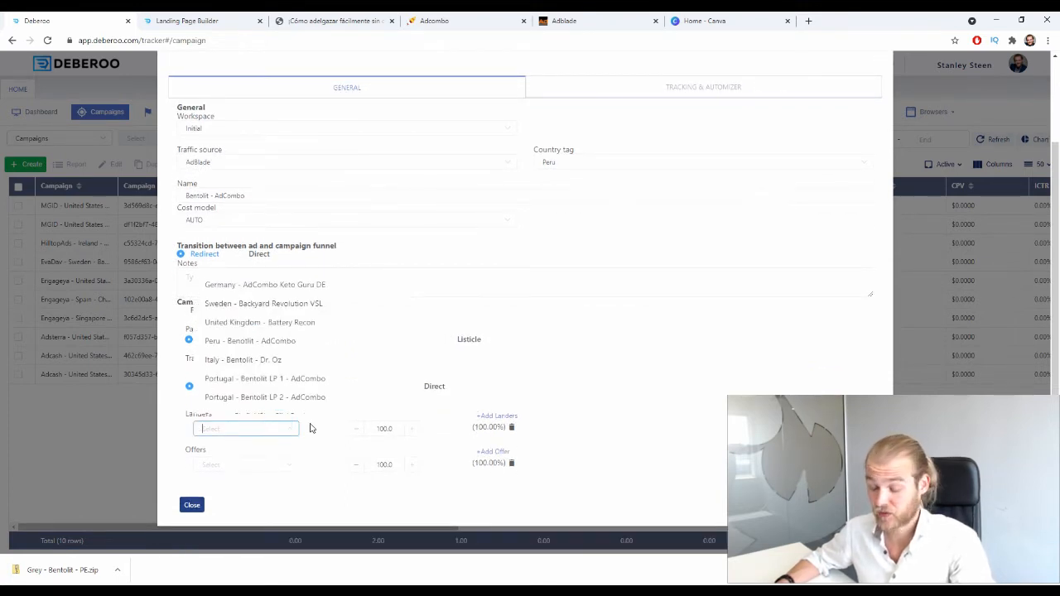
pyautogui.click(708, 443)
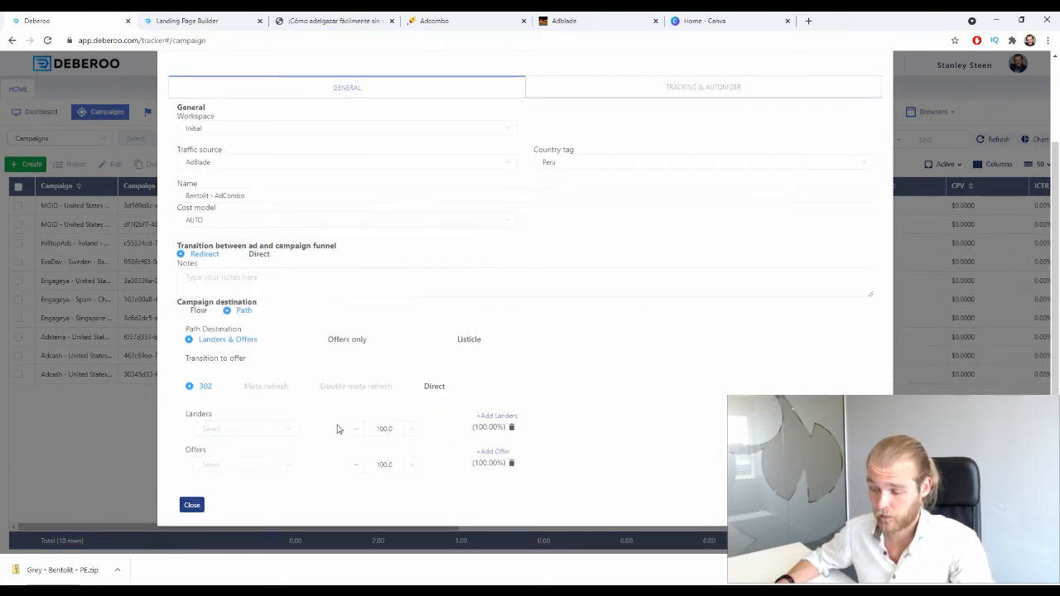
pyautogui.click(268, 427)
pyautogui.write('pe')
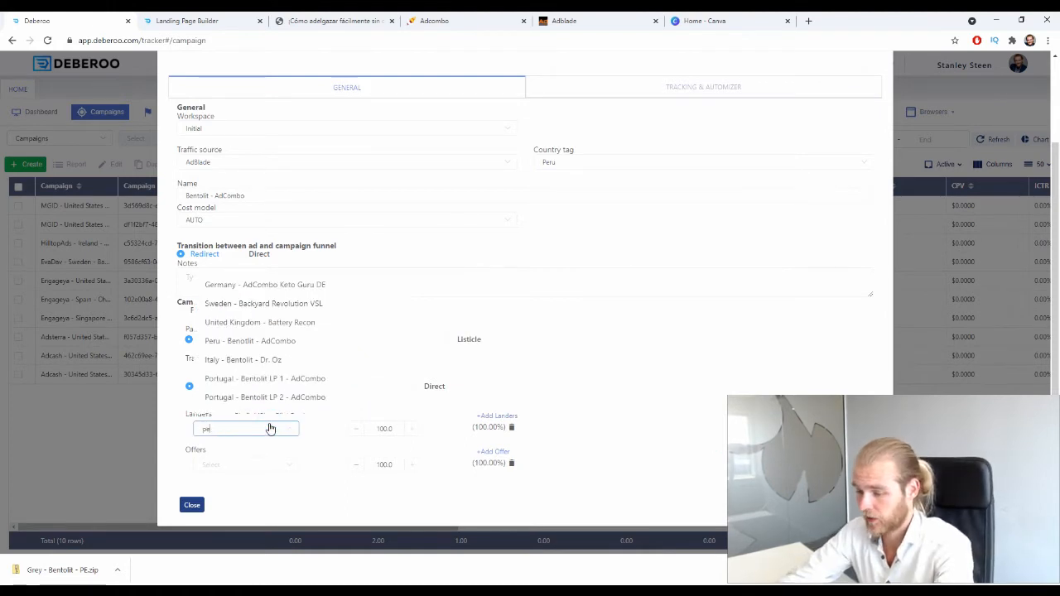
pyautogui.write('ru')
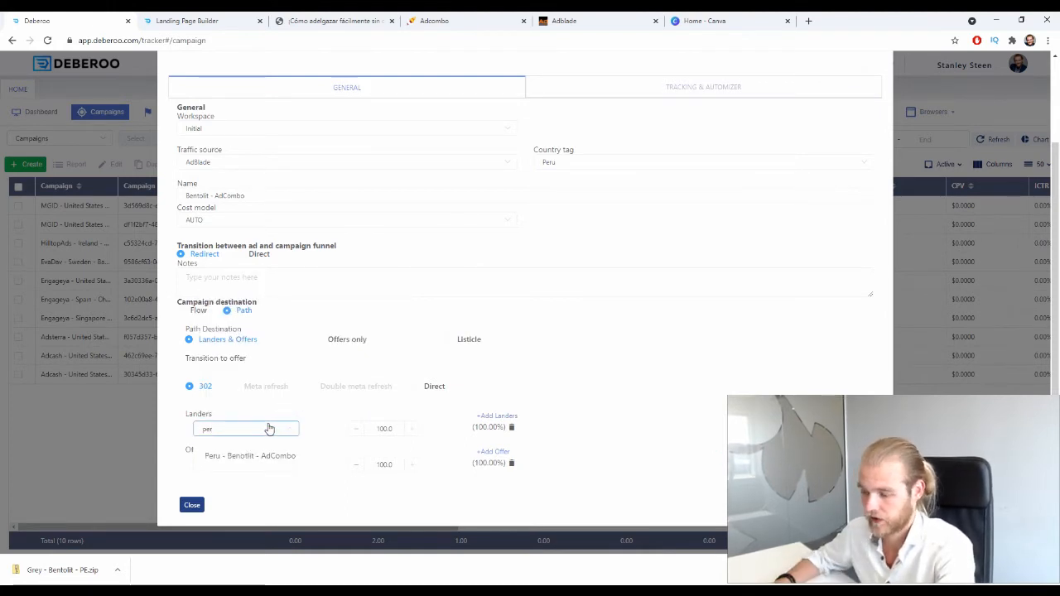
pyautogui.click(272, 455)
pyautogui.write('per')
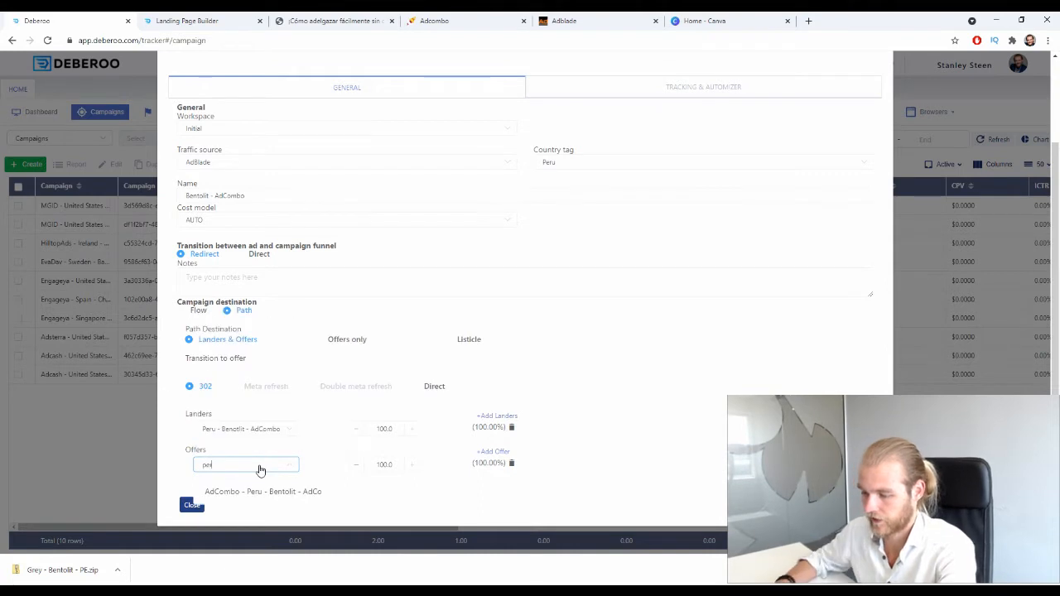
pyautogui.click(241, 491)
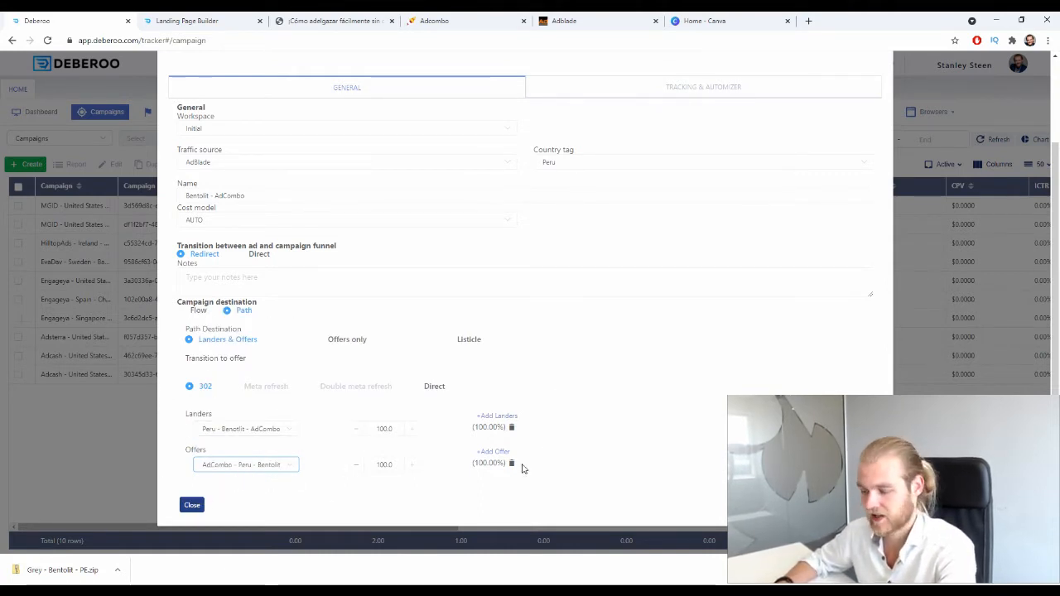
# Step: Save the new campaign and copy its campaign URL
pyautogui.click(531, 506)
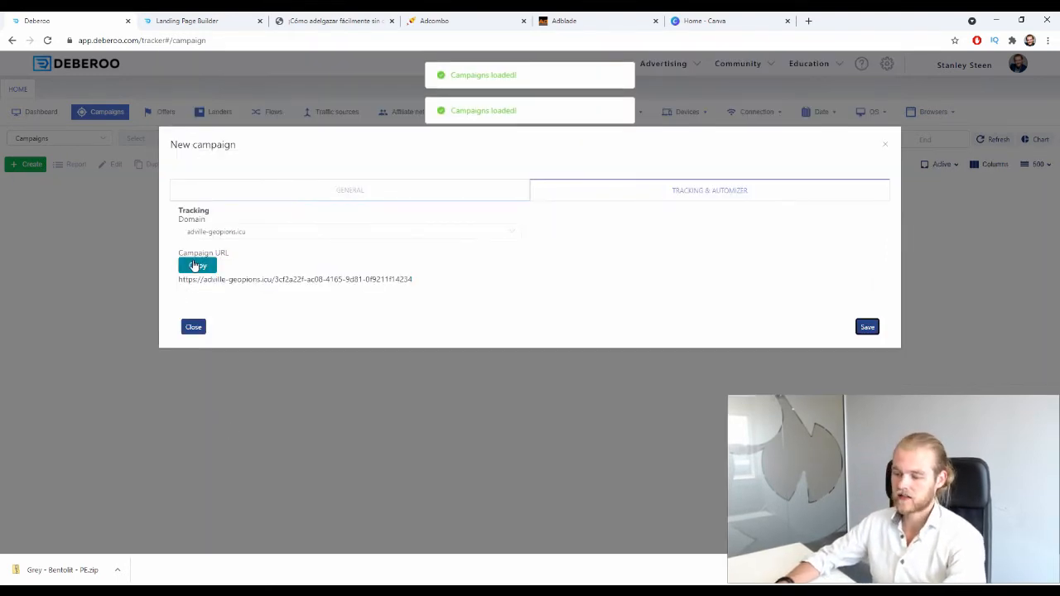
pyautogui.click(197, 265)
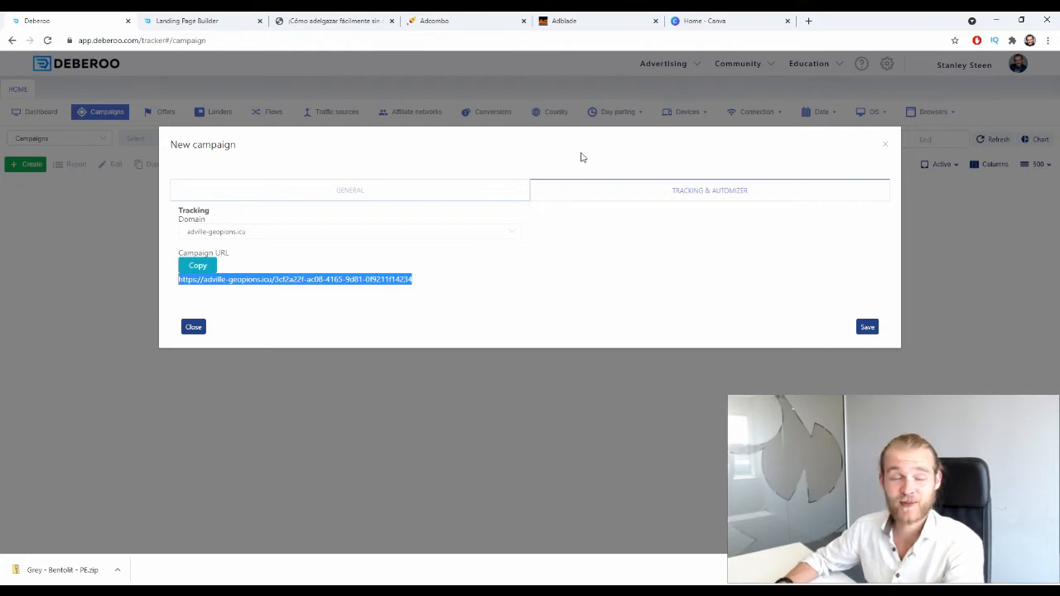
# Step: Switch to Adblade, log in again with the account e-mail and password, and dismiss the notice about setting ads live
pyautogui.click(596, 16)
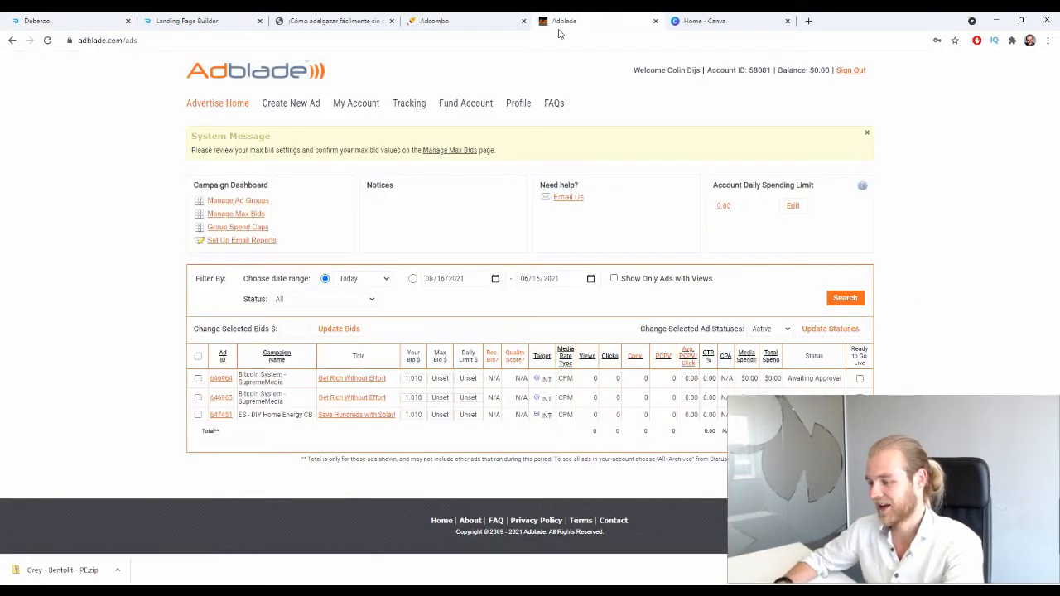
pyautogui.click(305, 103)
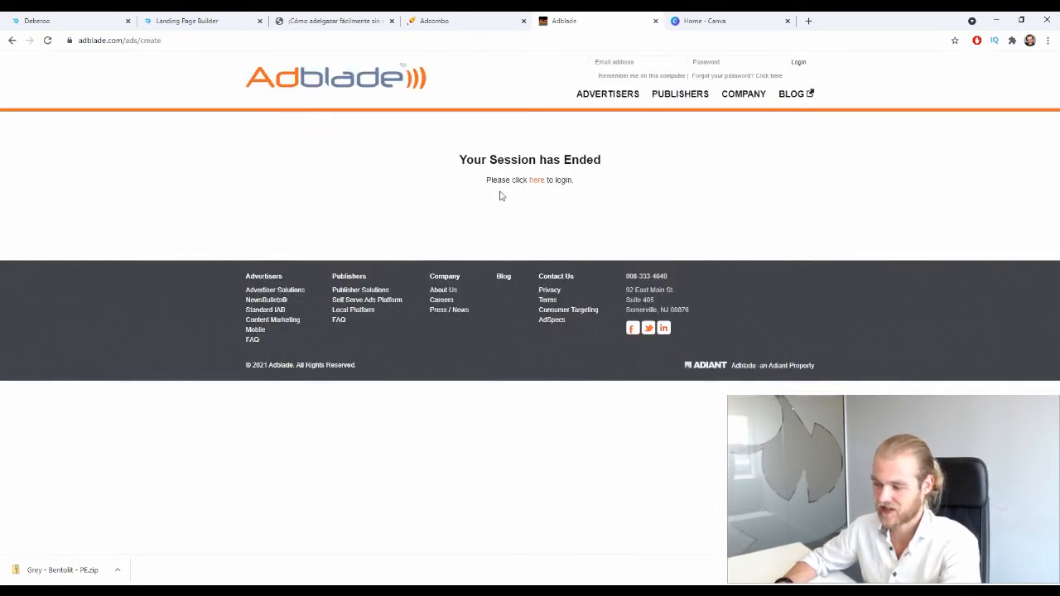
pyautogui.click(537, 180)
pyautogui.click(627, 61)
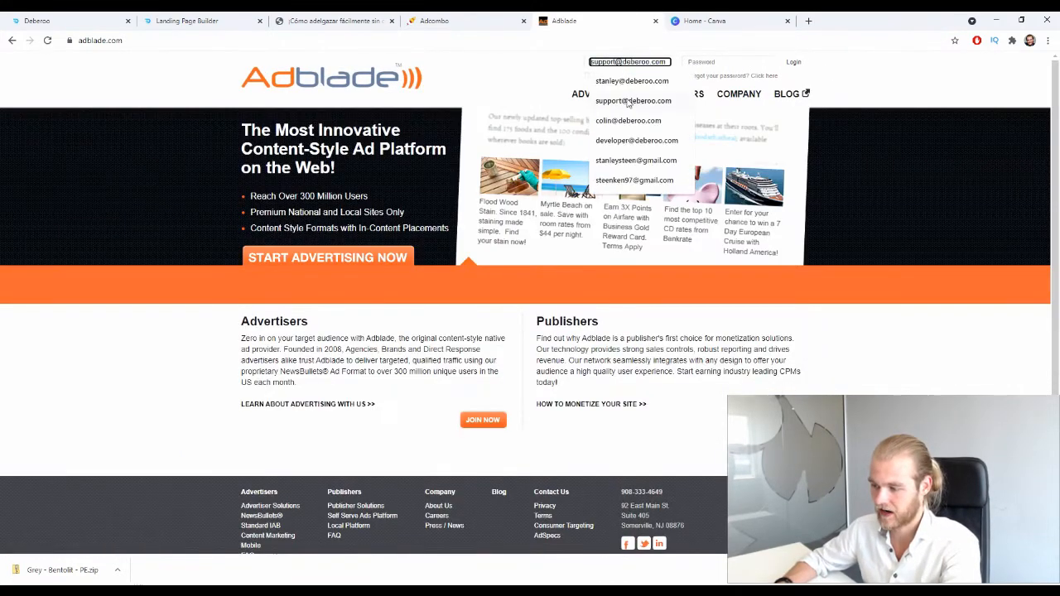
pyautogui.click(630, 101)
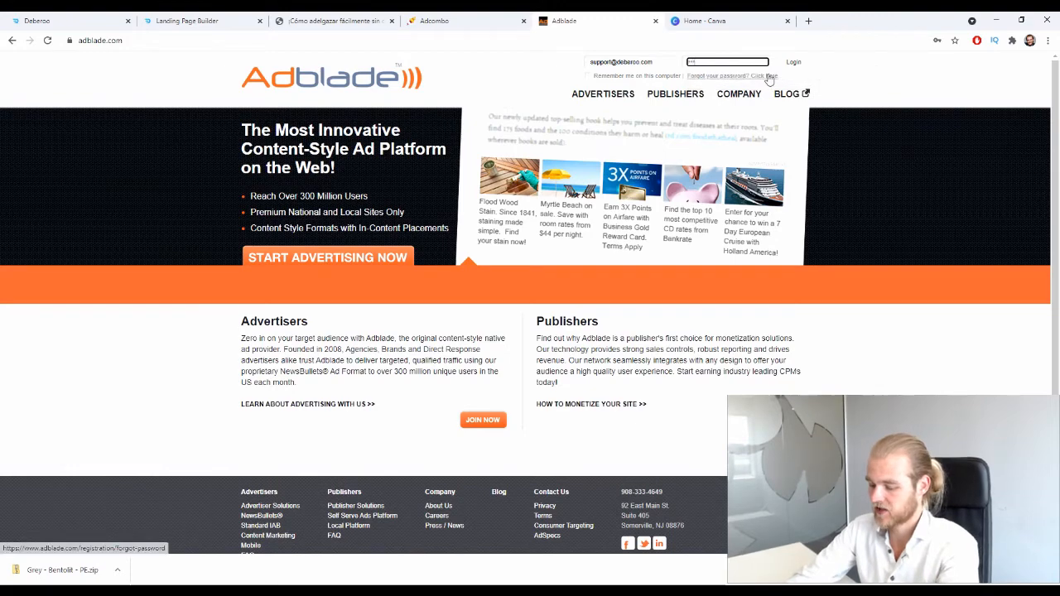
pyautogui.write('••••••••')
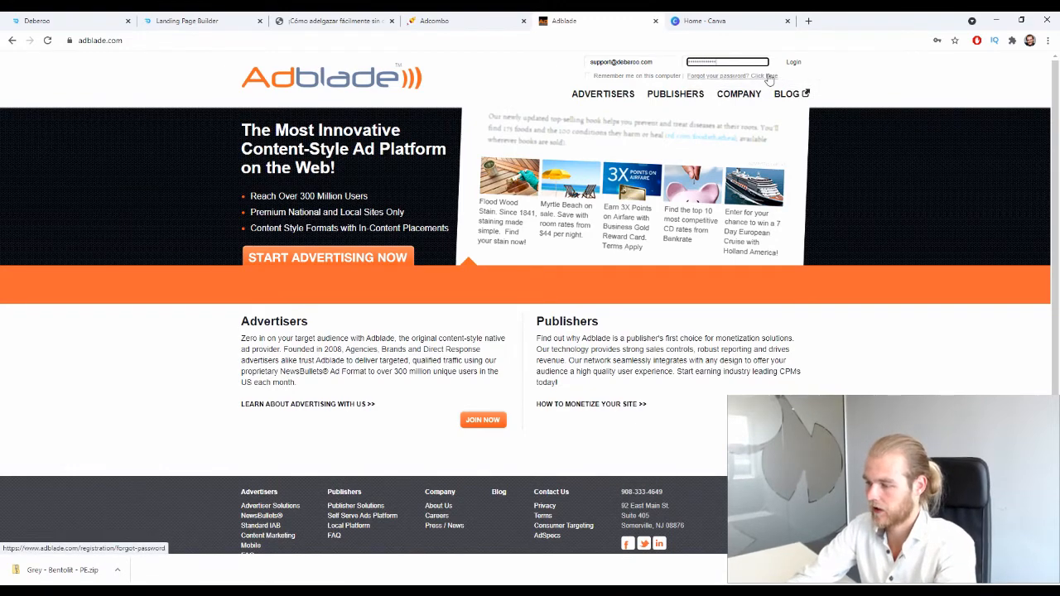
pyautogui.press('Return')
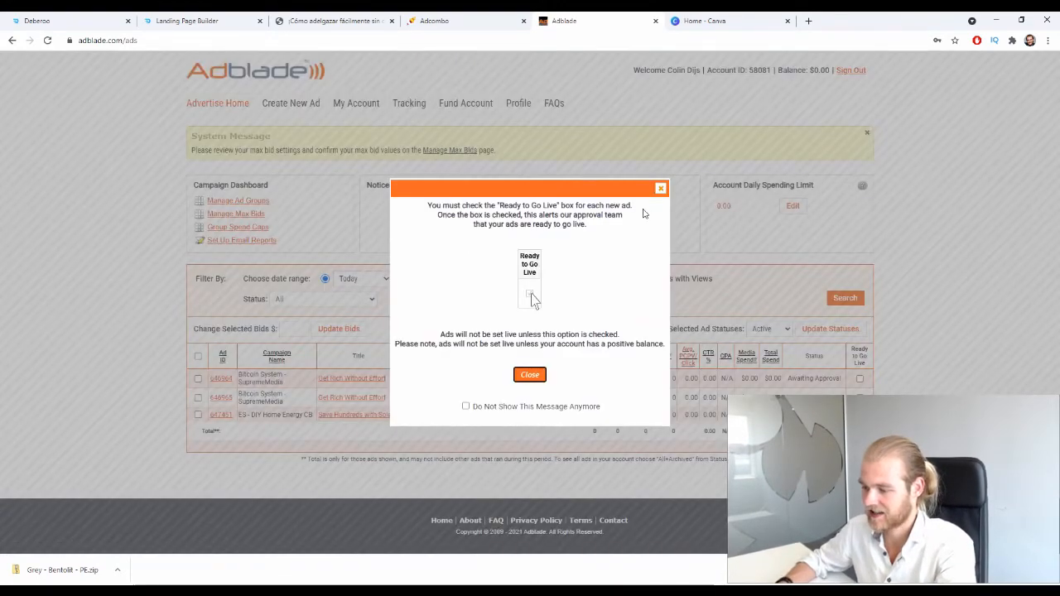
pyautogui.click(661, 190)
# Step: Start a new ad with the ad type Newsbullet and the platform Desktop
pyautogui.click(290, 104)
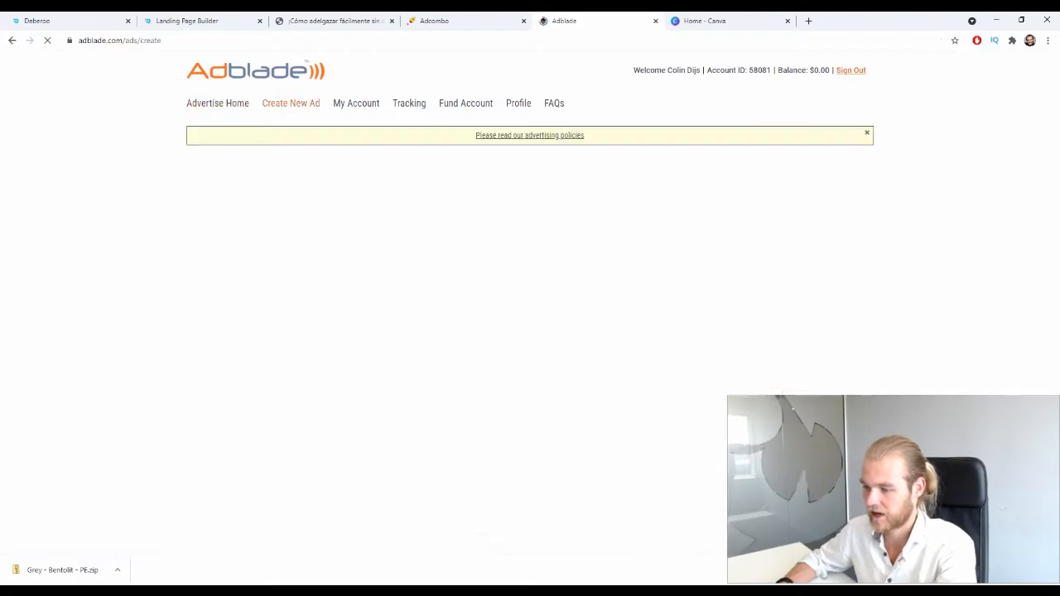
pyautogui.scroll(-2, 211, 184)
pyautogui.click(354, 156)
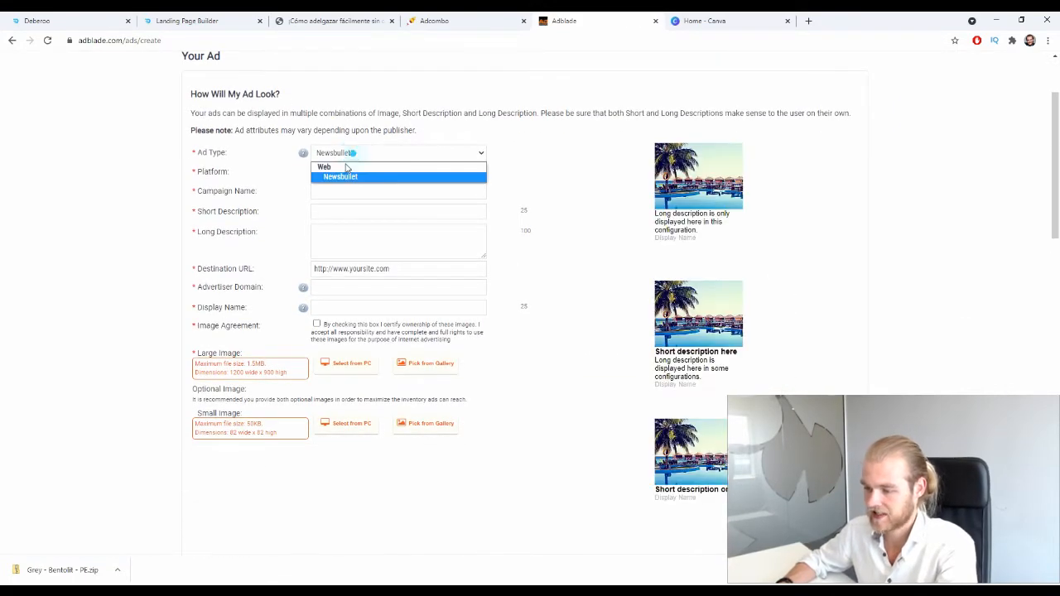
pyautogui.click(336, 177)
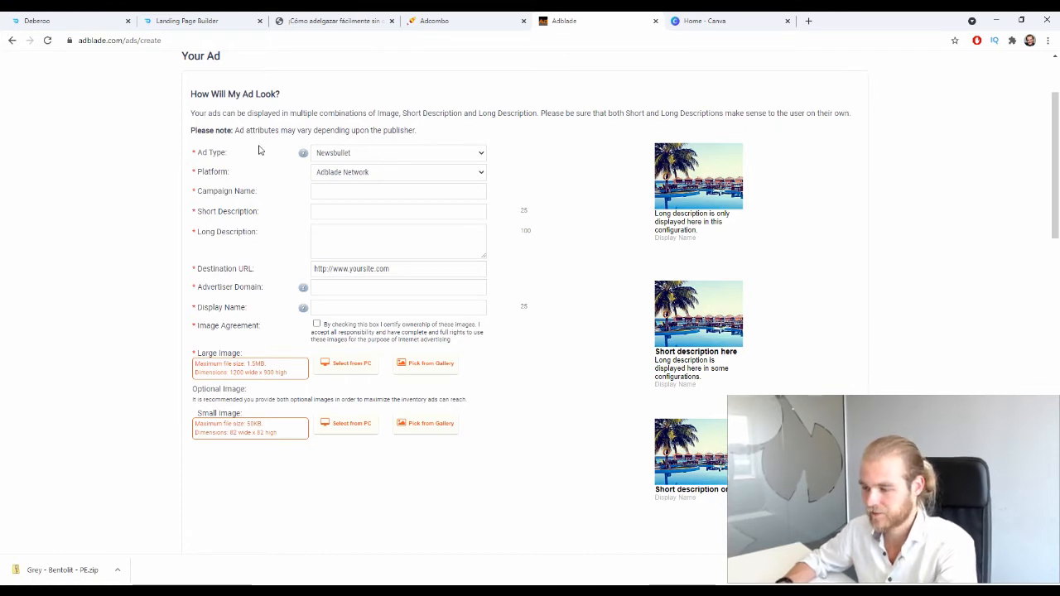
pyautogui.click(348, 173)
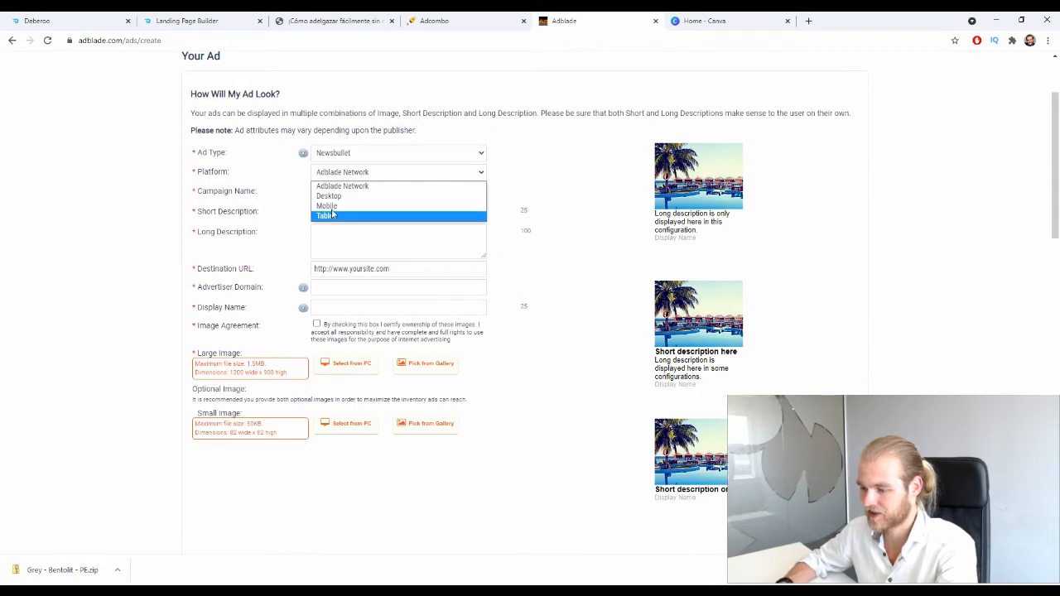
pyautogui.click(333, 198)
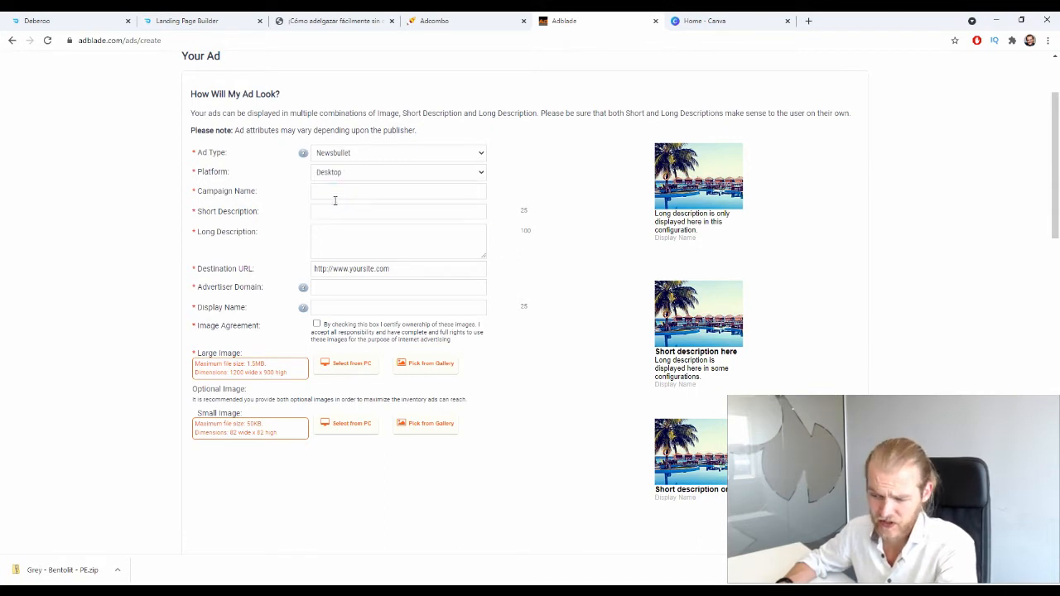
# Step: Name the ad's campaign "PE - Bentolit - AdCombo"
pyautogui.click(386, 190)
pyautogui.write('PE -')
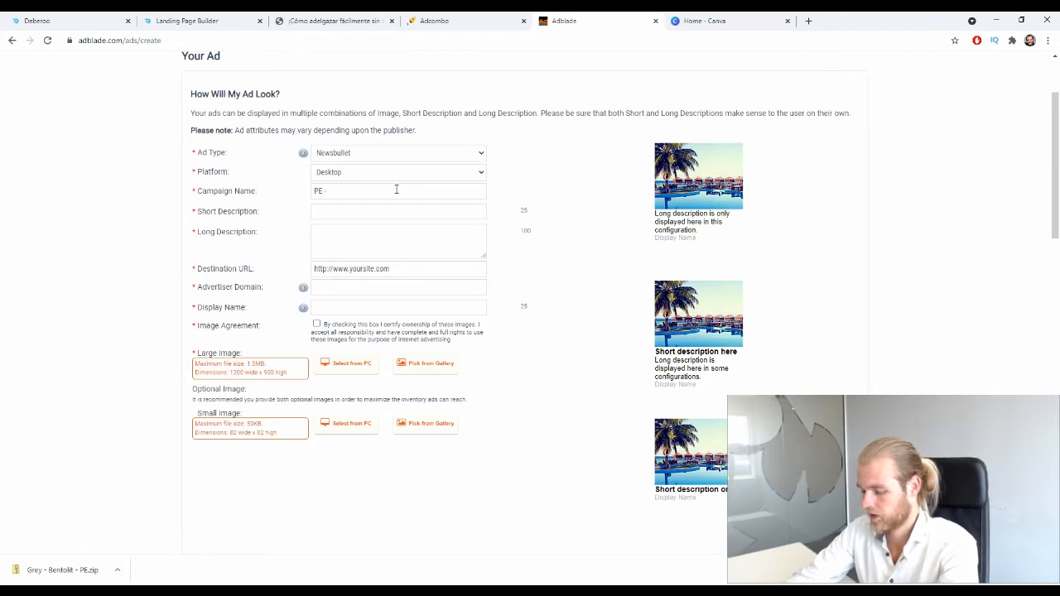
pyautogui.write(' Bentolit - AdCombo')
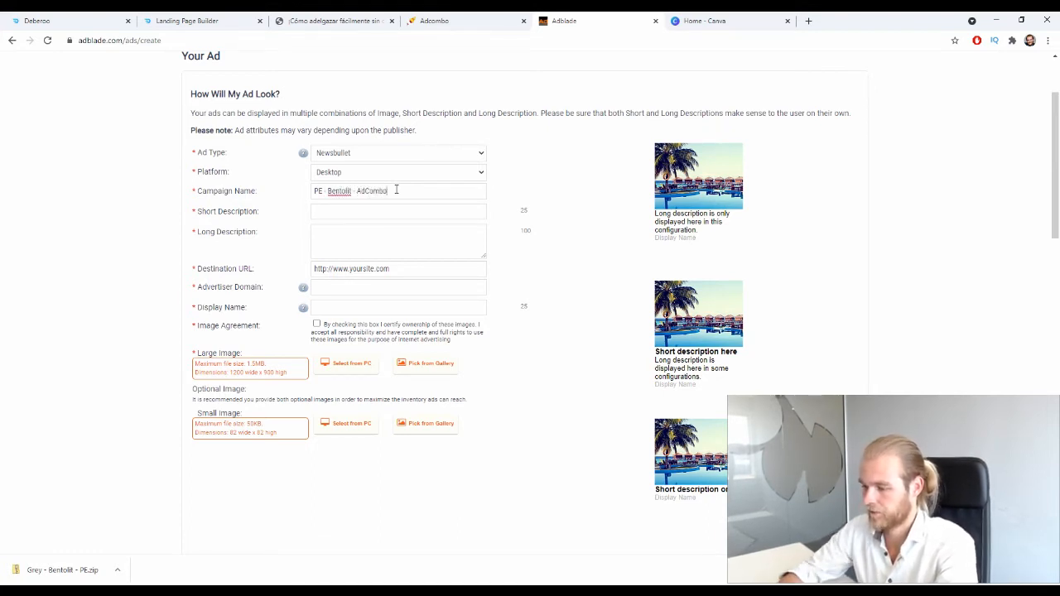
# Step: Enter "Volcanic Clay Melt Fat!" as the ad's short description
pyautogui.click(401, 214)
pyautogui.click(562, 197)
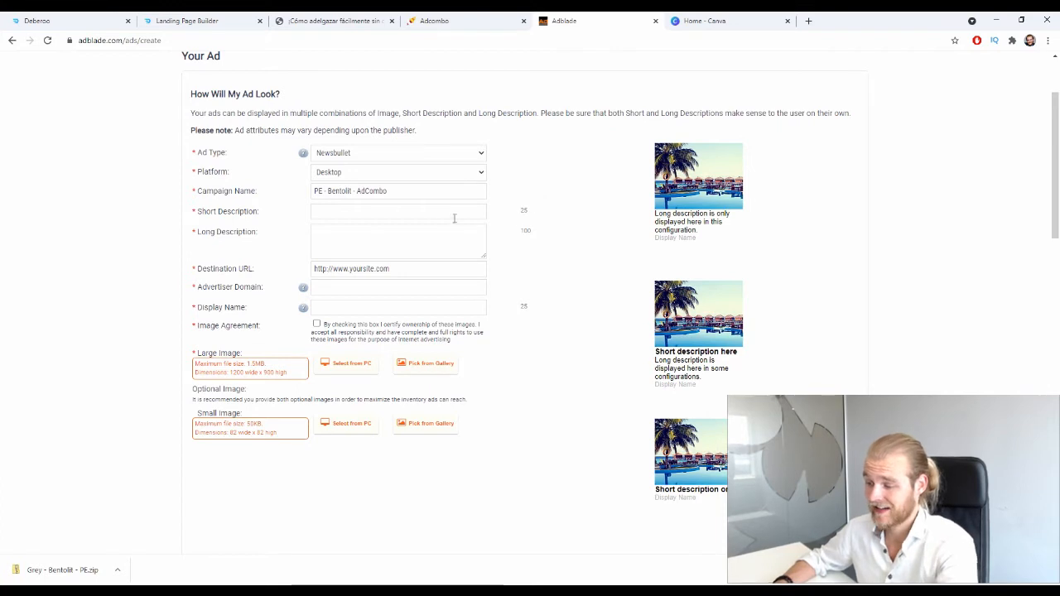
pyautogui.click(438, 211)
pyautogui.click(555, 191)
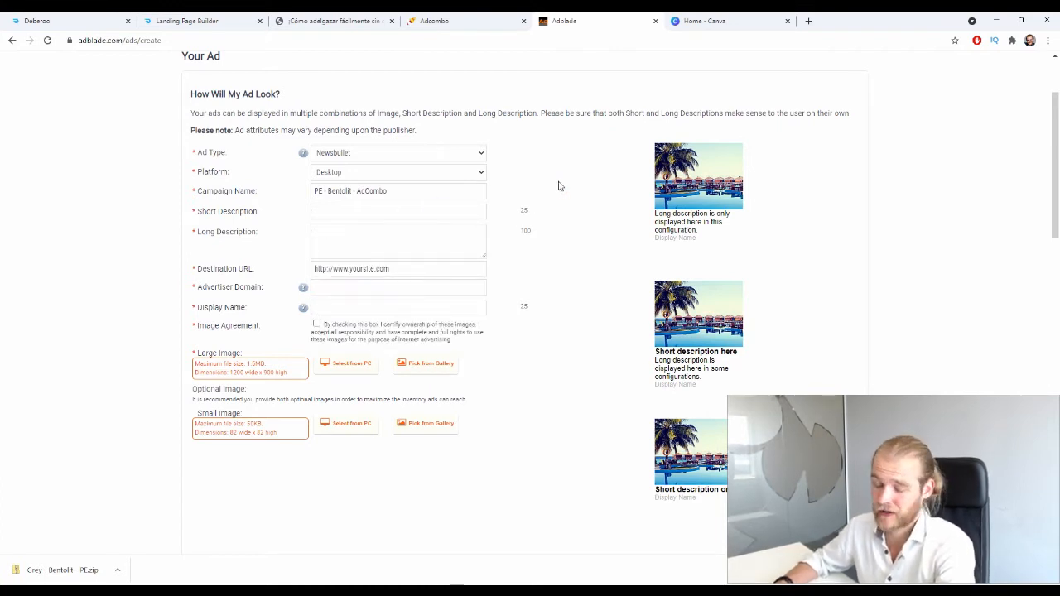
pyautogui.click(337, 208)
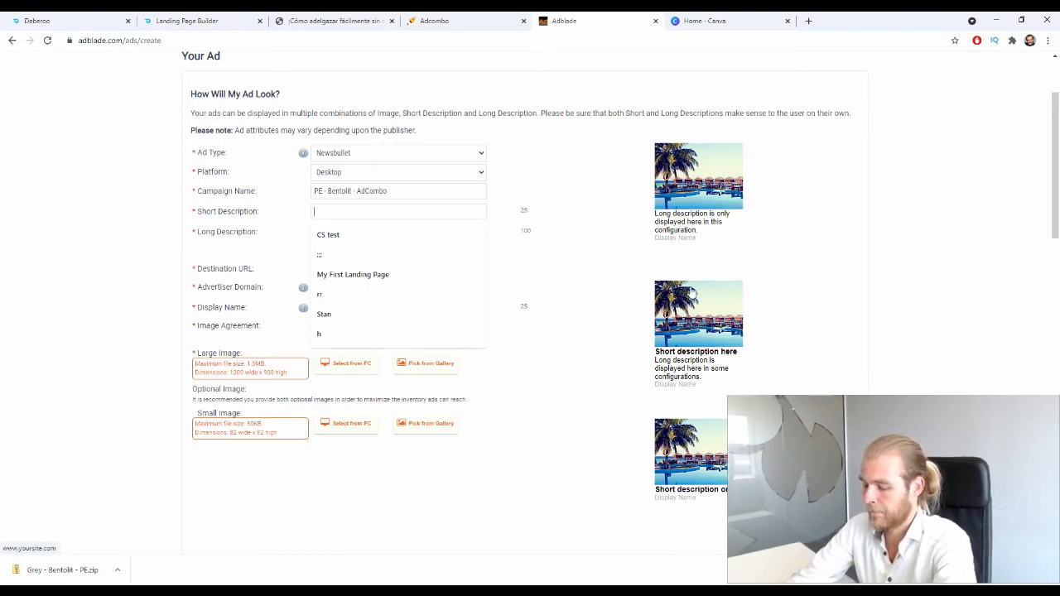
pyautogui.write('Vol')
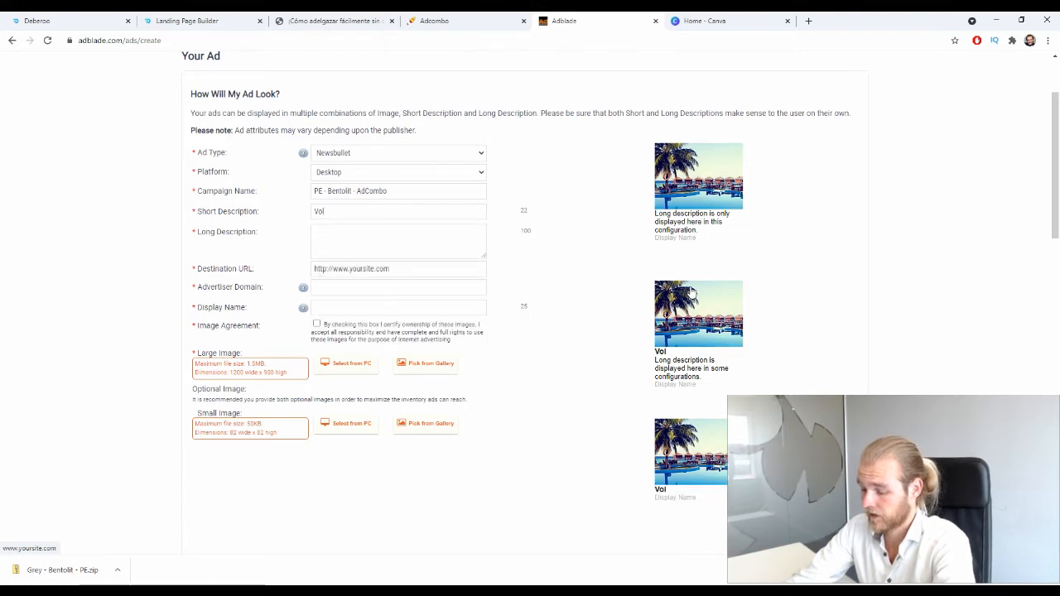
pyautogui.write('canic Clay')
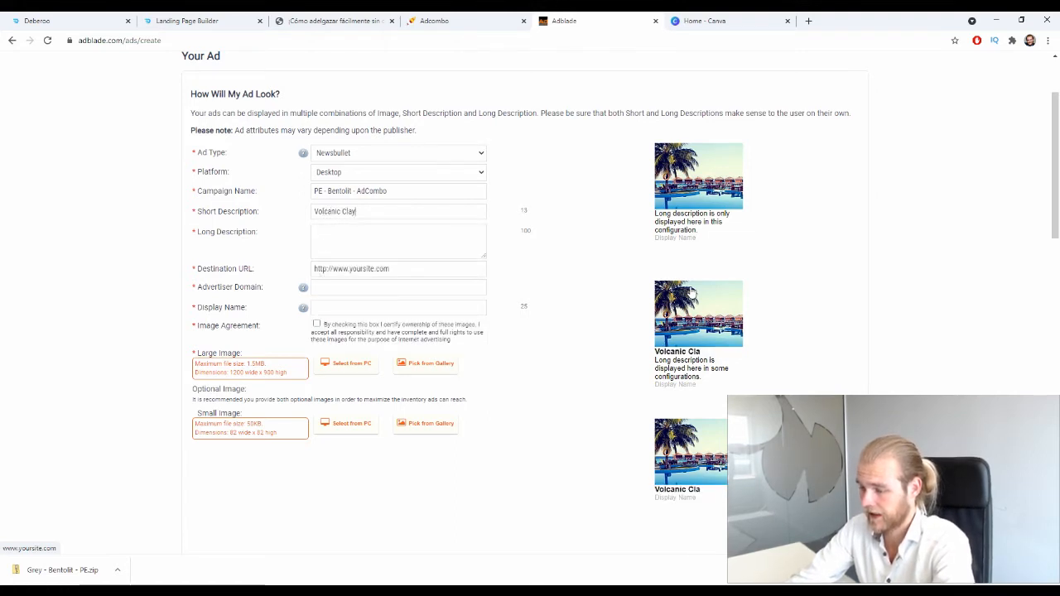
pyautogui.write(' MElt')
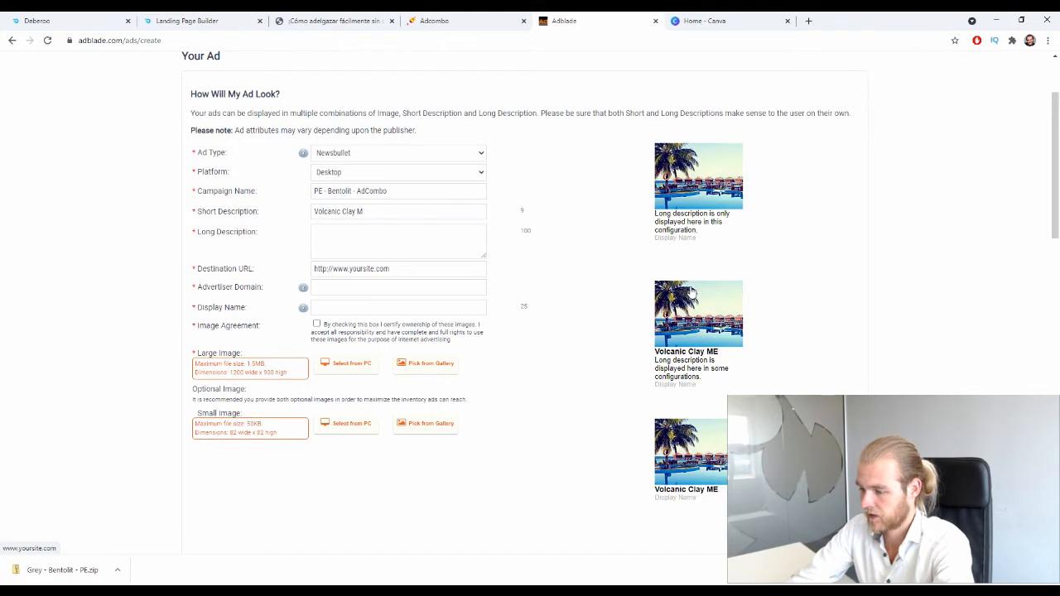
pyautogui.write('elt Fat!')
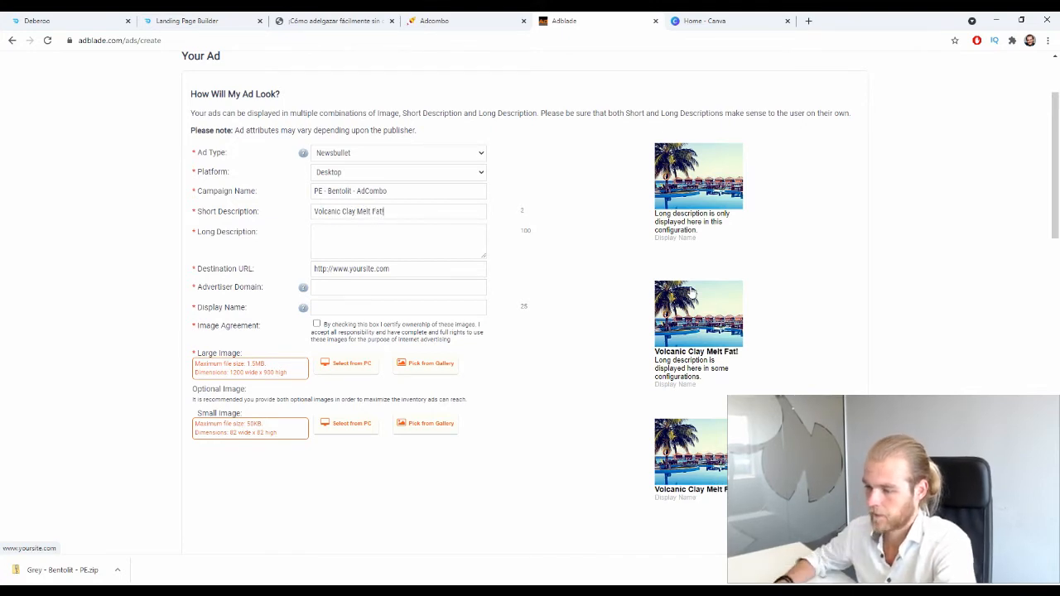
# Step: Begin the ad's long description with "An Incredible", correcting the spelling of the second word
pyautogui.click(409, 252)
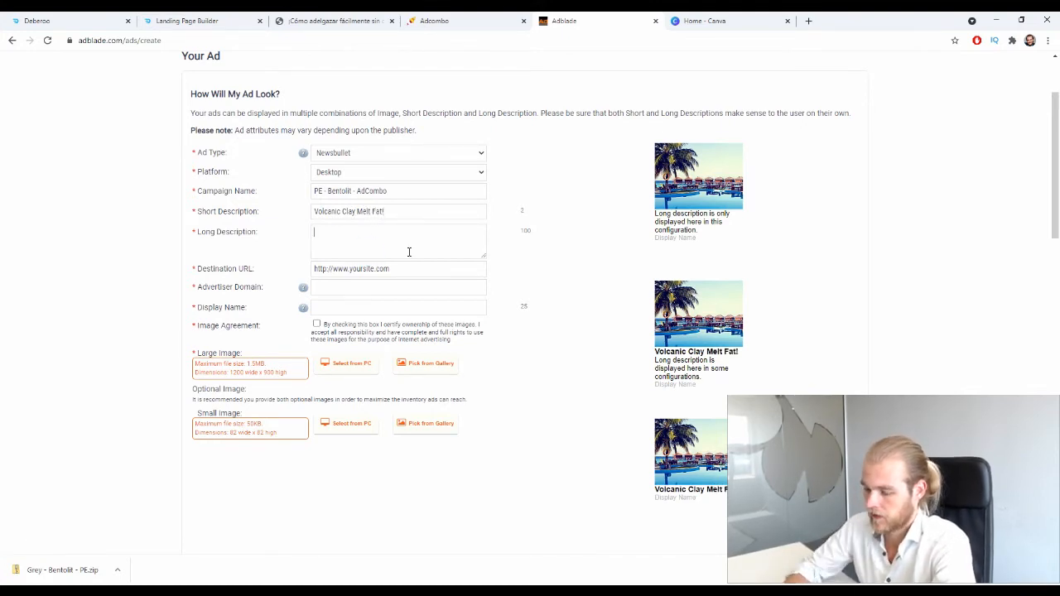
pyautogui.write('An IN')
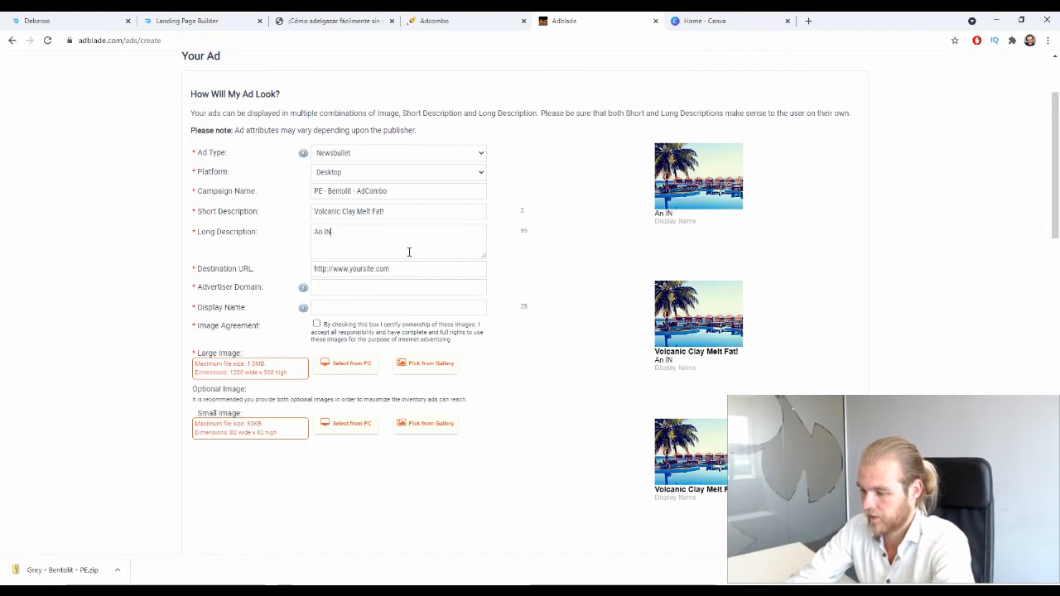
pyautogui.press('BackSpace')
pyautogui.write('ncre')
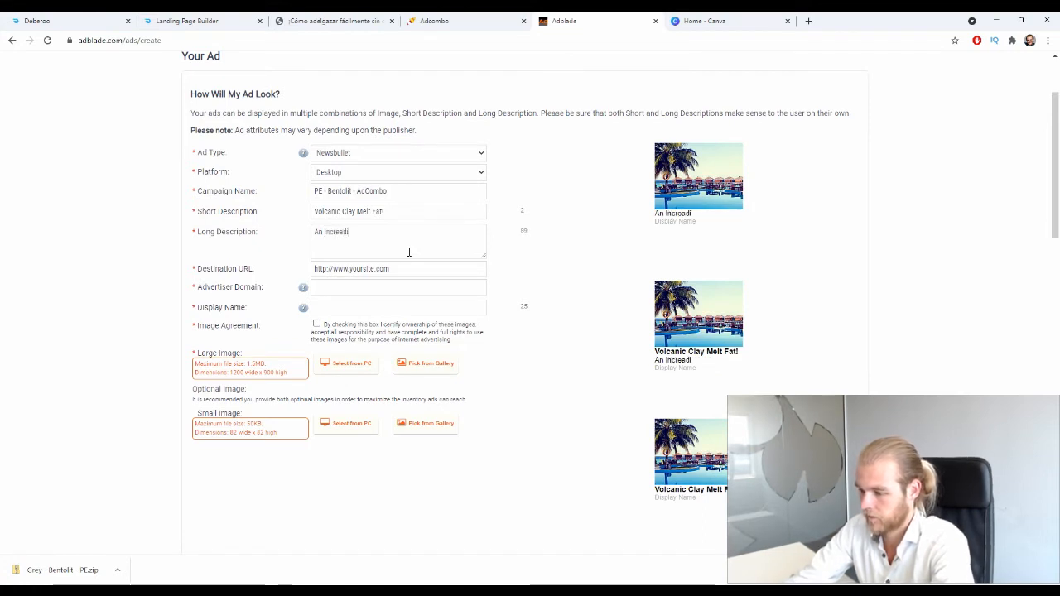
pyautogui.write('adi')
pyautogui.press('BackSpace')
pyautogui.write('able')
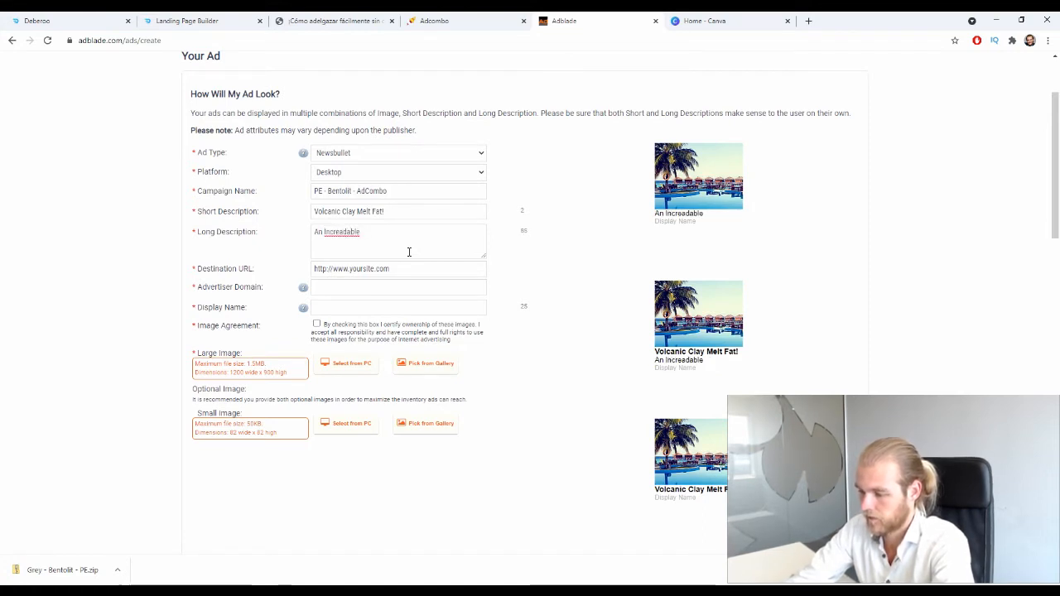
pyautogui.press('BackSpace')
pyautogui.press('BackSpace')
pyautogui.press('BackSpace')
pyautogui.press('BackSpace')
pyautogui.press('BackSpace')
pyautogui.write('ible')
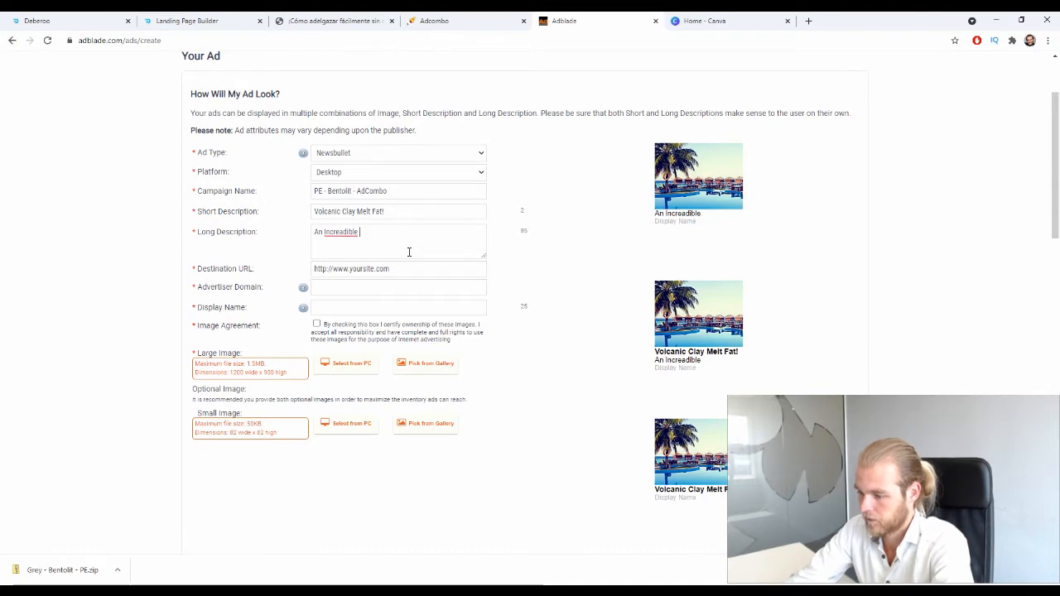
pyautogui.rightClick(323, 232)
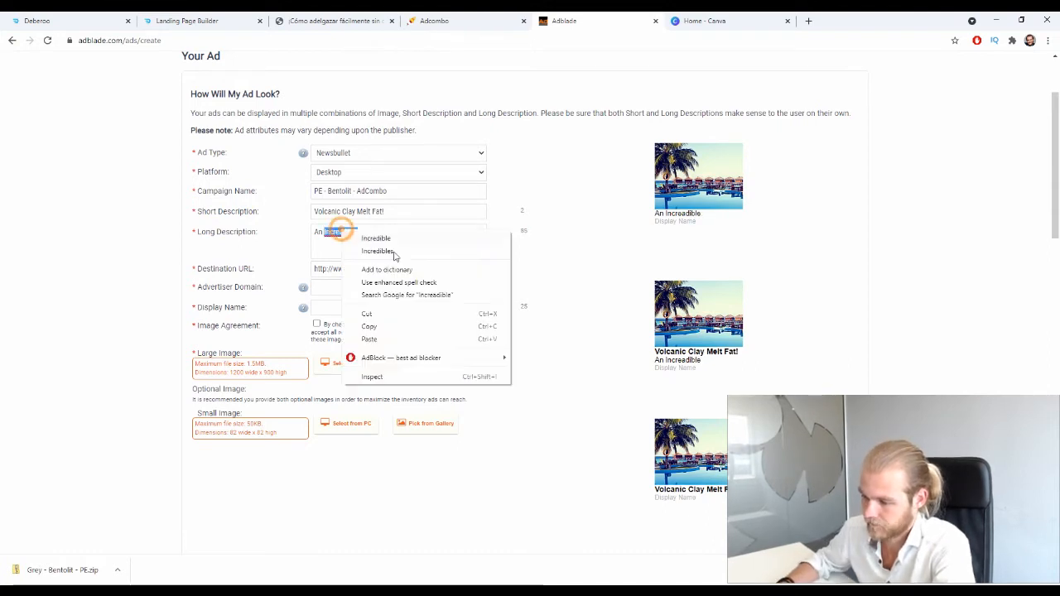
pyautogui.click(411, 239)
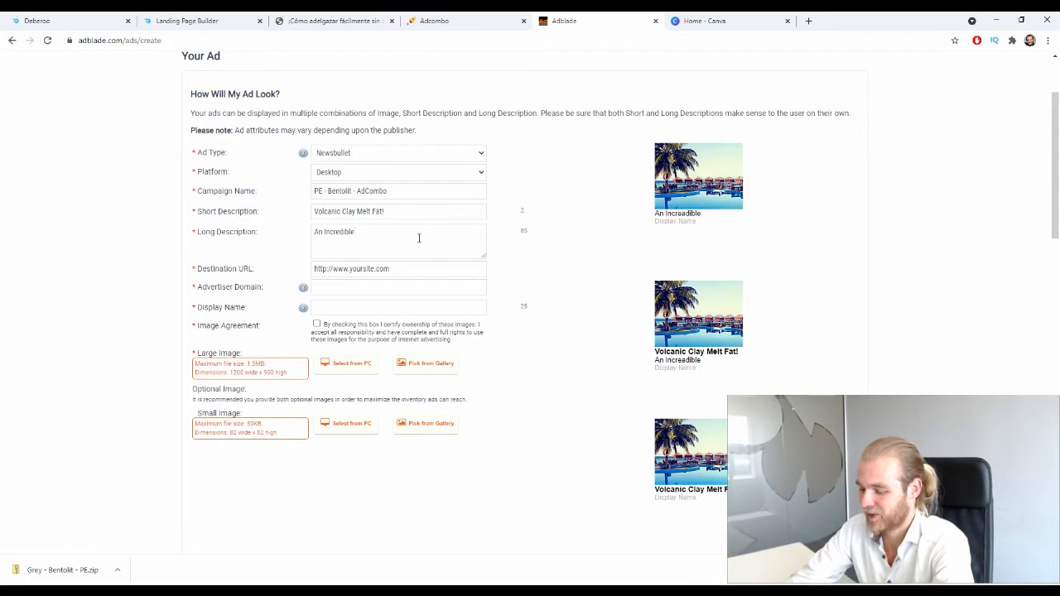
# Step: Continue the long description with "Research Has Shown That Volcanic Clay Will Melt Fat Like Crazy, Without Excercize"
pyautogui.write('Rese')
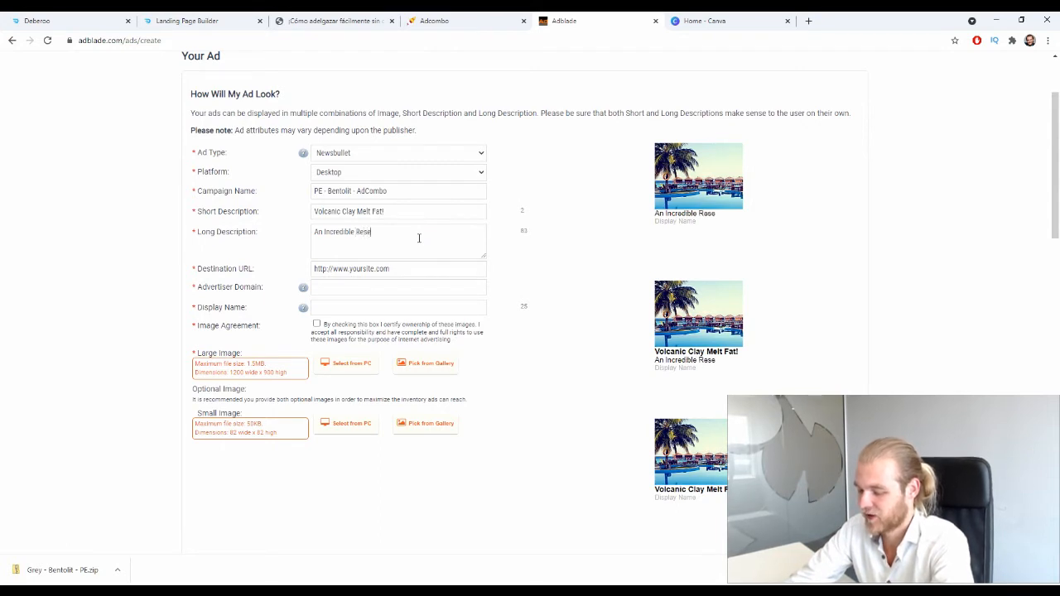
pyautogui.write('arch ')
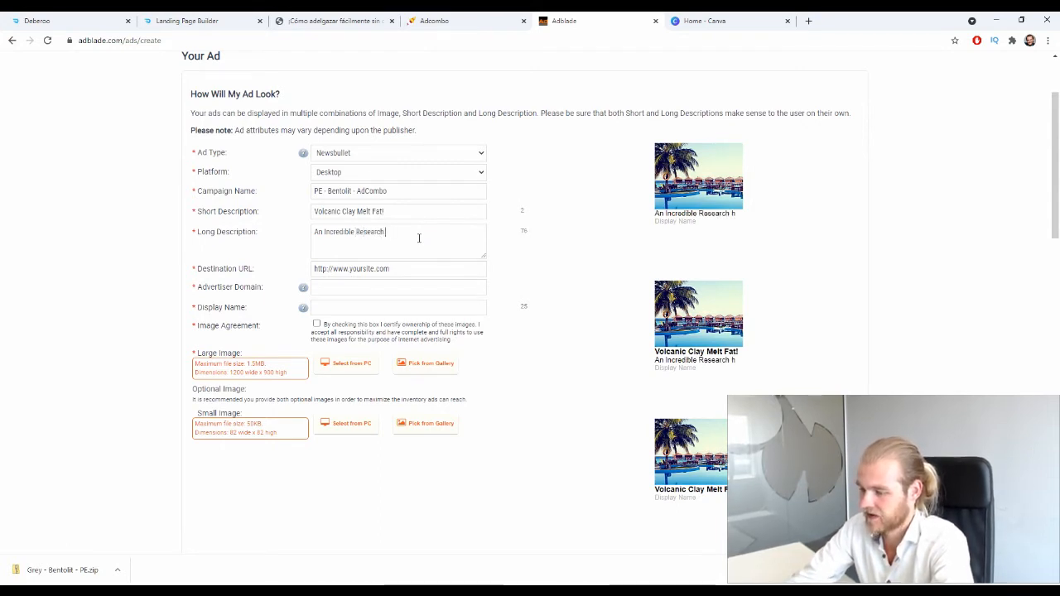
pyautogui.write('Has Shown Th')
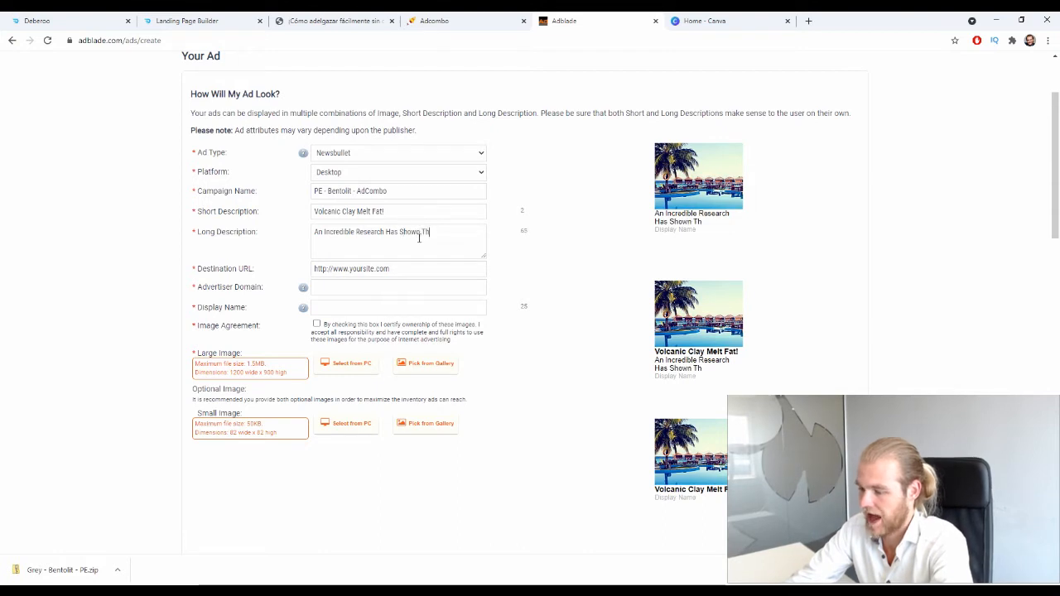
pyautogui.write('at Volca')
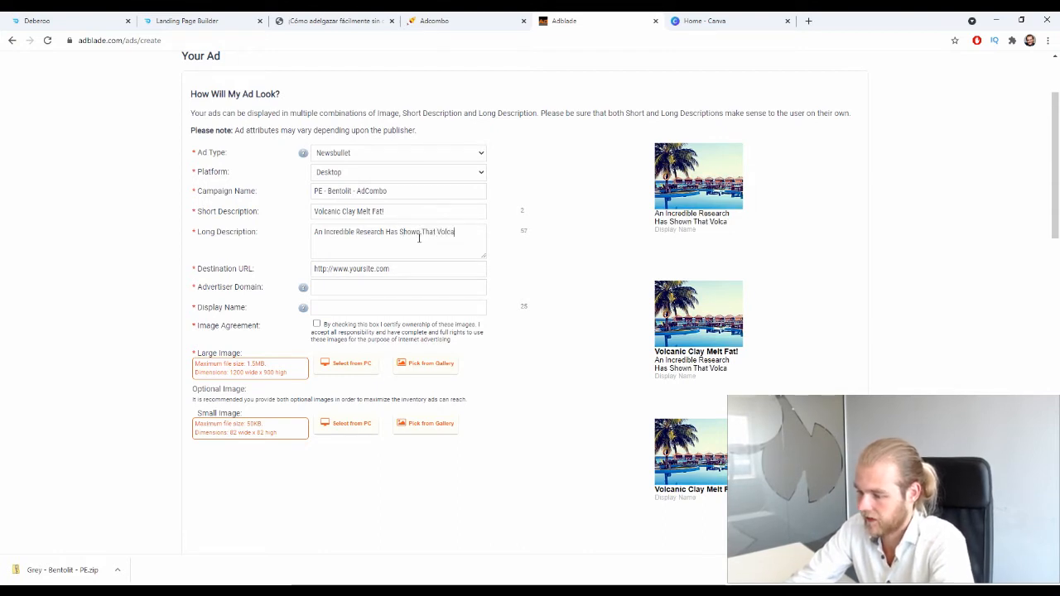
pyautogui.write('nic Cal')
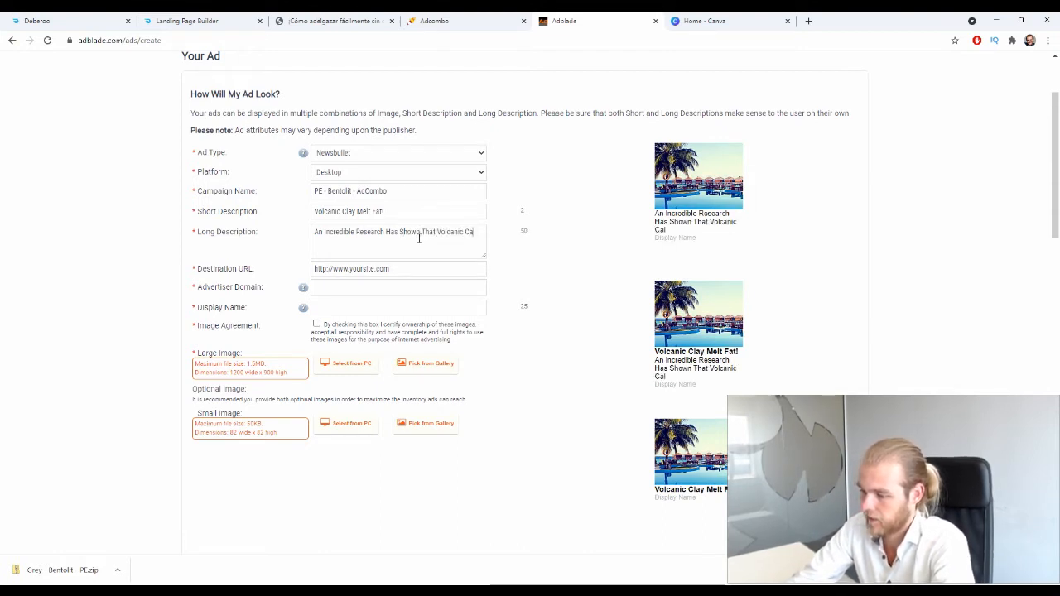
pyautogui.press('BackSpace')
pyautogui.press('BackSpace')
pyautogui.write('lay Will ')
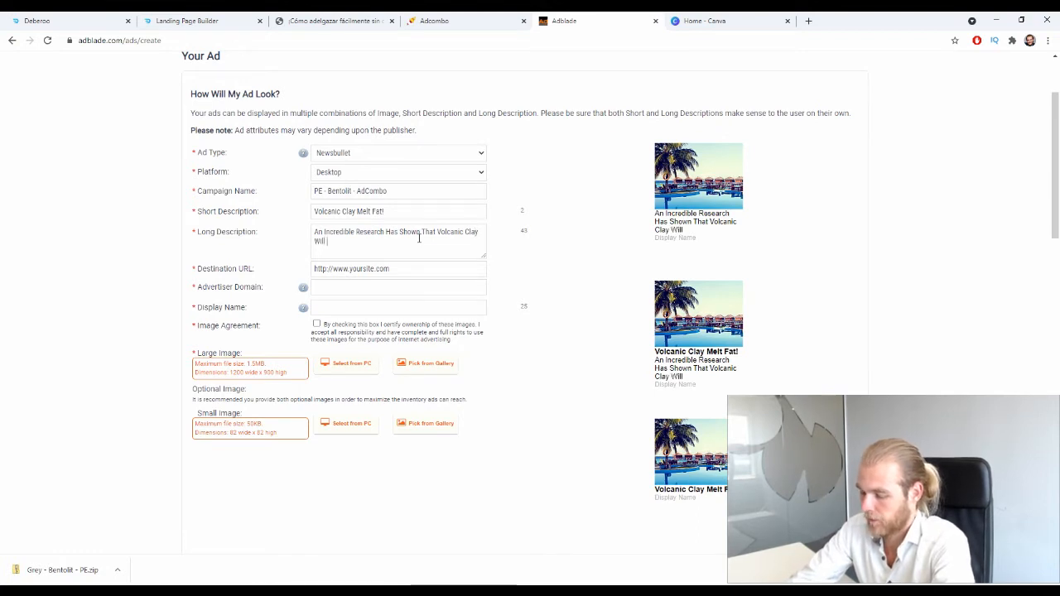
pyautogui.write('Melt Fat')
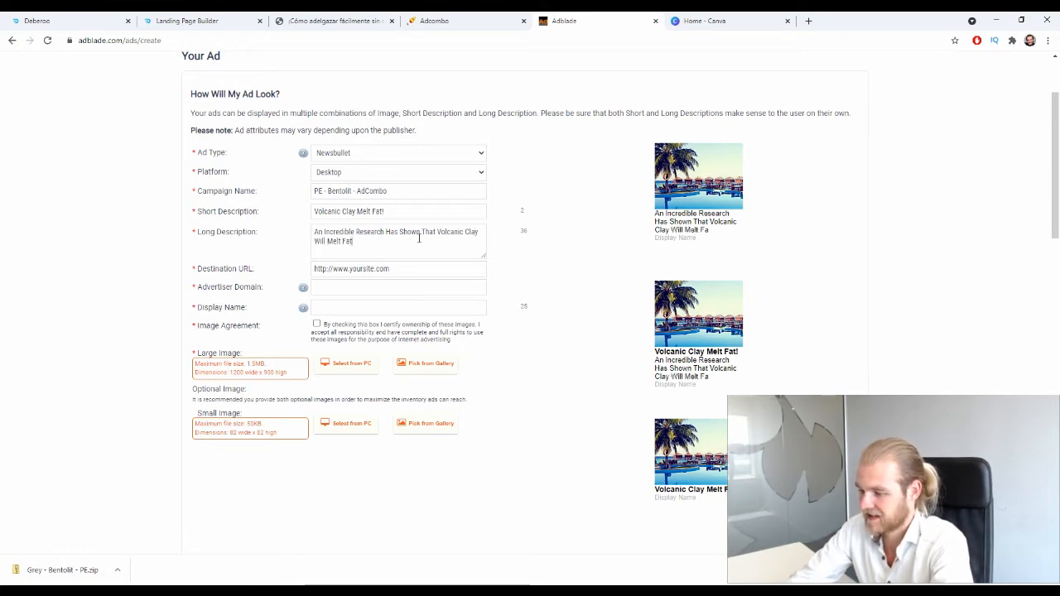
pyautogui.write(' Like C')
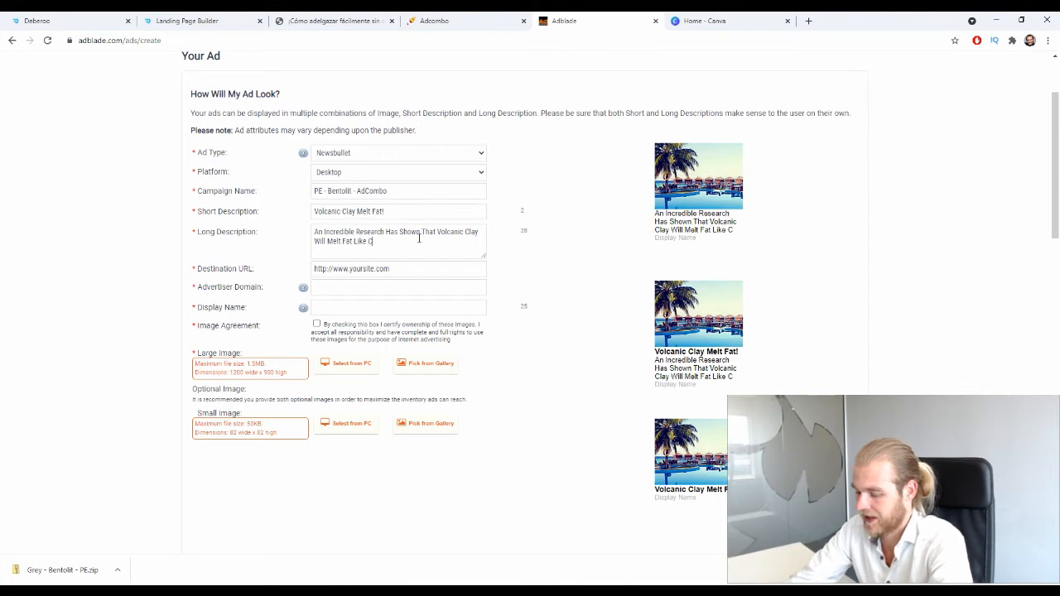
pyautogui.write('razy')
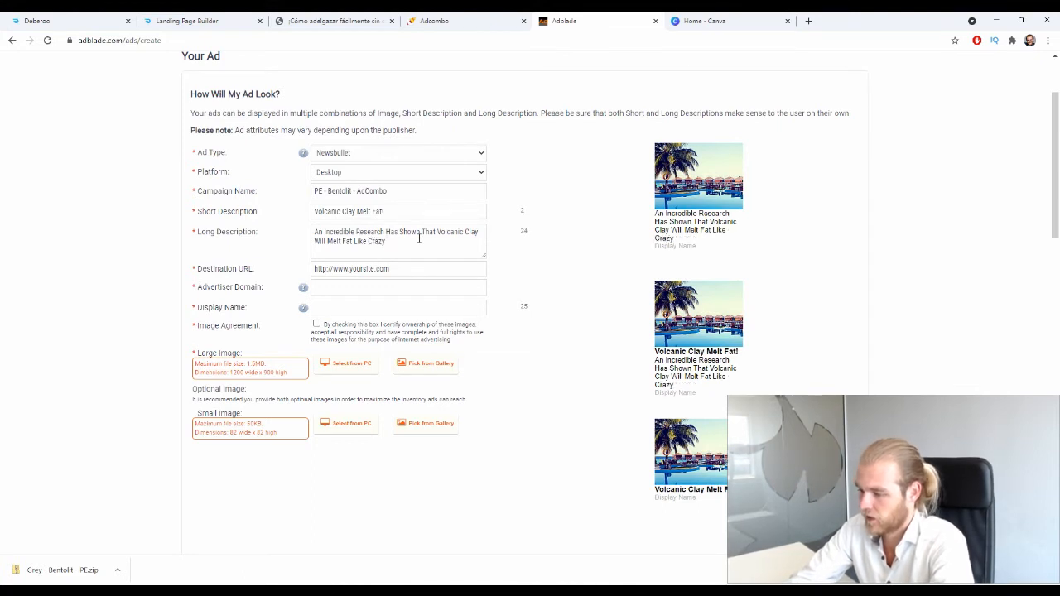
pyautogui.write(', Without Excercize')
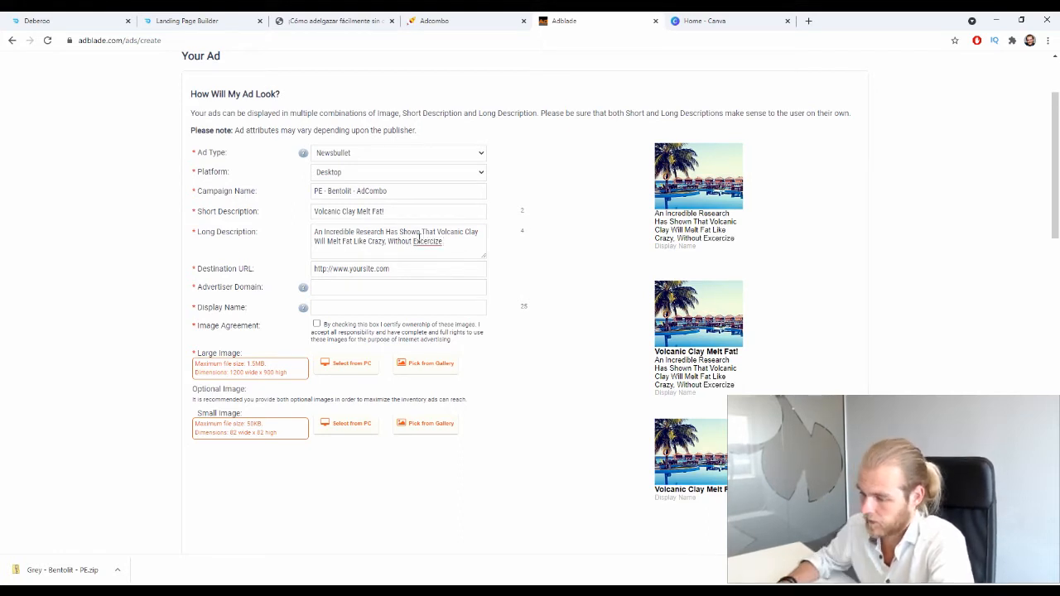
# Step: Correct the long description's last word to "Exercise" and end the sentence with a full stop
pyautogui.rightClick(420, 241)
pyautogui.click(487, 241)
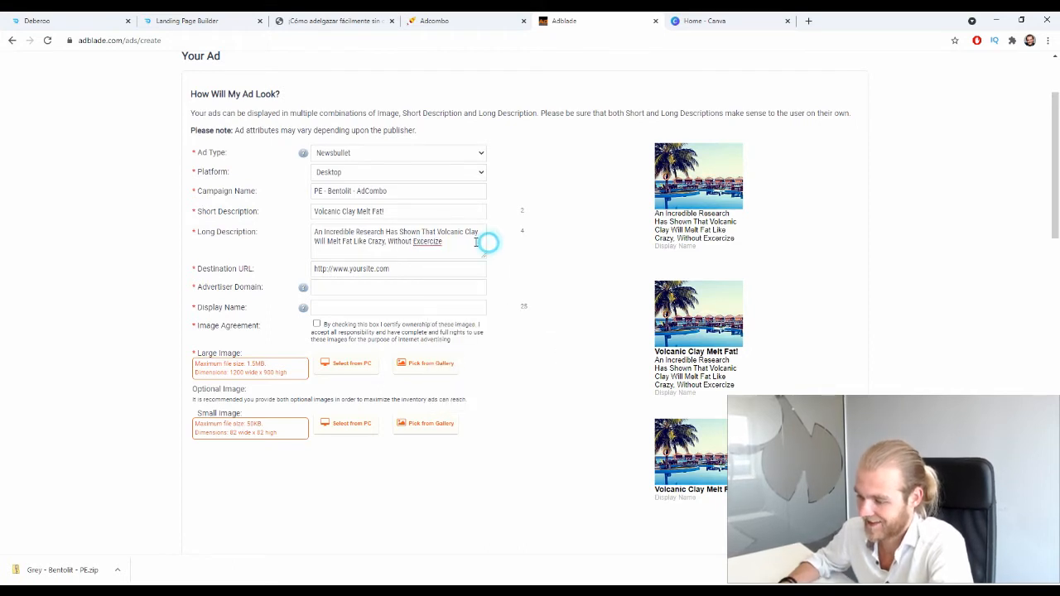
pyautogui.rightClick(425, 245)
pyautogui.click(480, 258)
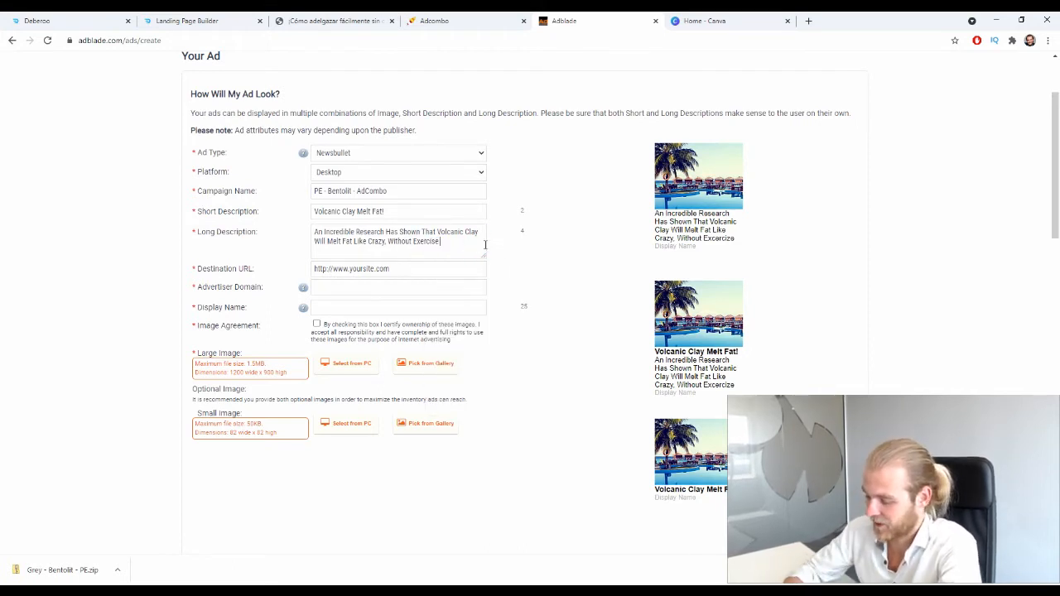
# Step: Replace the placeholder destination URL with the copied adville-geopions.icu campaign link and check its beginning
pyautogui.moveTo(211, 261); pyautogui.dragTo(261, 262)
pyautogui.click(266, 261)
pyautogui.moveTo(404, 270); pyautogui.dragTo(221, 252)
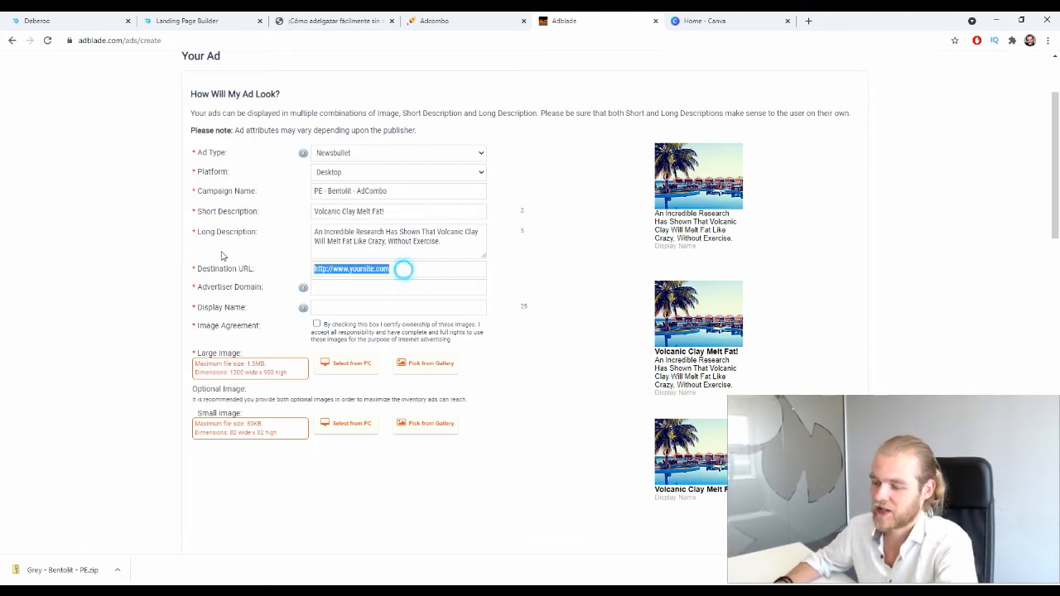
pyautogui.hotkey('ctrl', 'v')
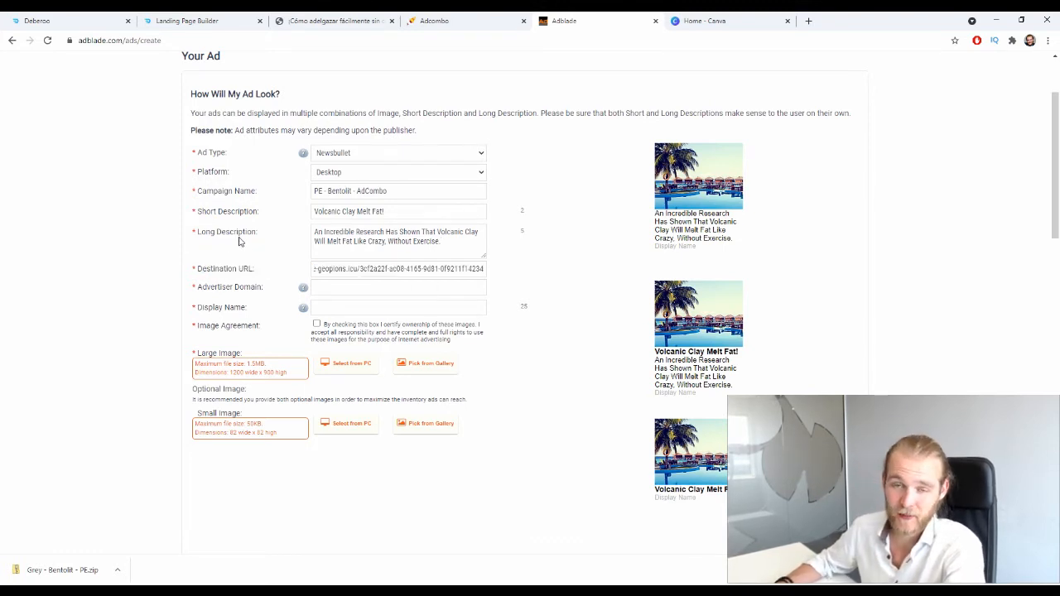
pyautogui.moveTo(341, 269); pyautogui.dragTo(265, 265)
pyautogui.click(264, 266)
# Step: Set the advertiser domain to "bentolit.com" and the display name to "Volcanic-Research.com", checking the product name in the AdCombo offer
pyautogui.click(353, 287)
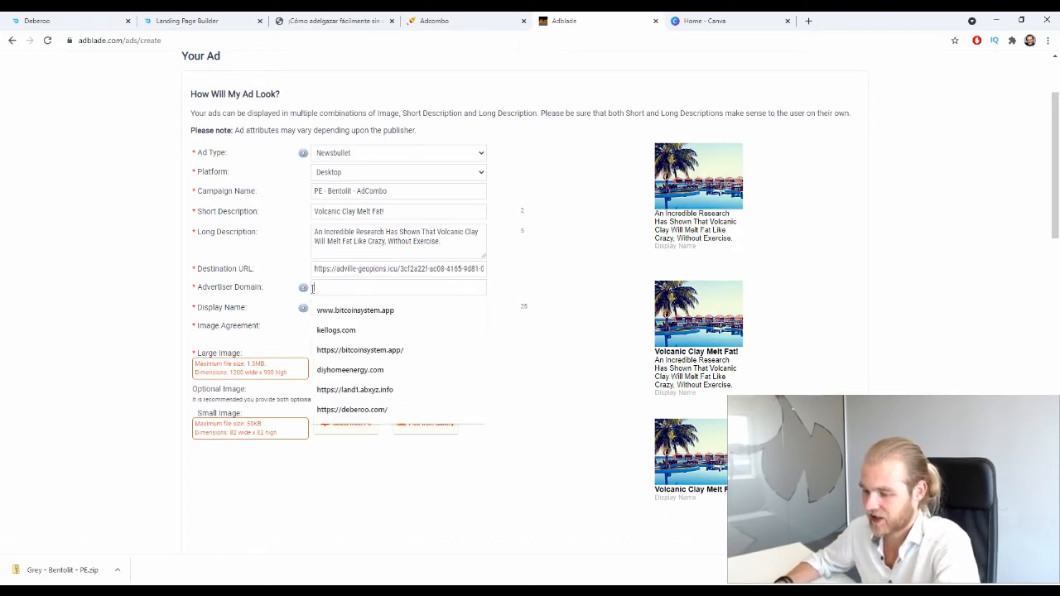
pyautogui.click(339, 289)
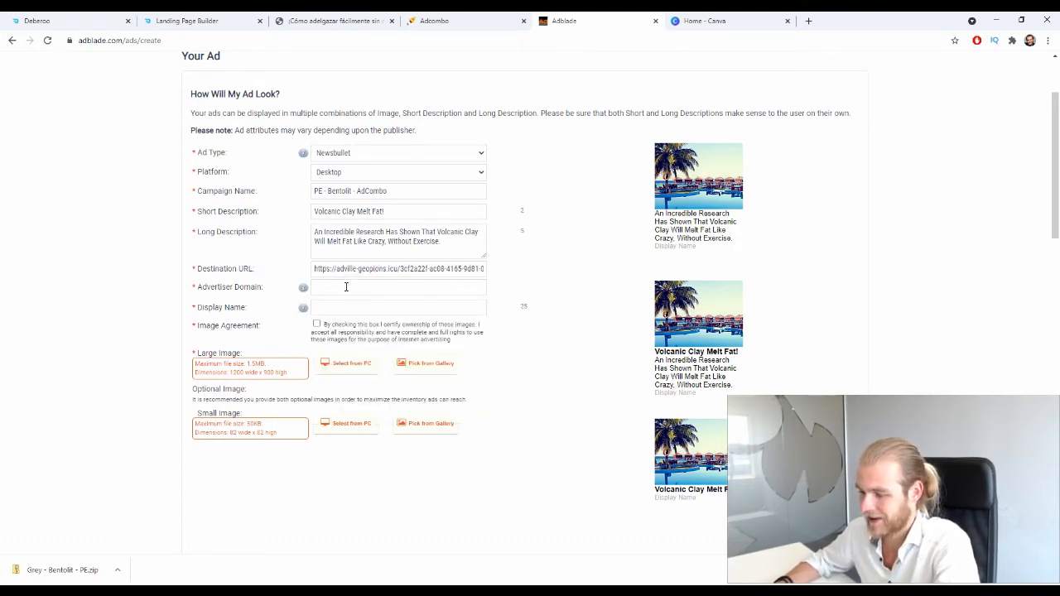
pyautogui.click(351, 288)
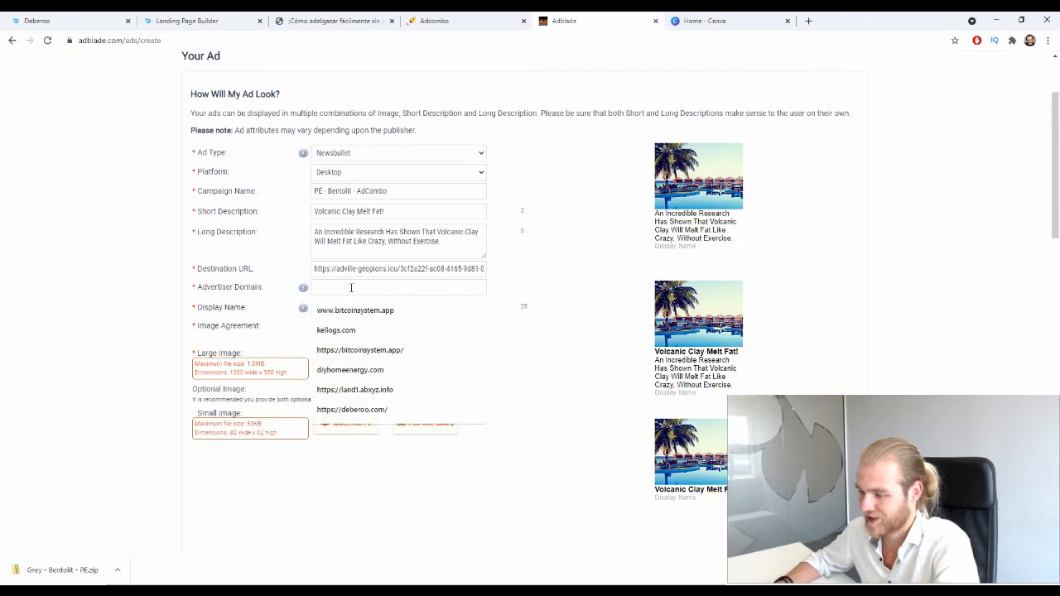
pyautogui.hotkey('ctrl', 'shift', 'Tab')
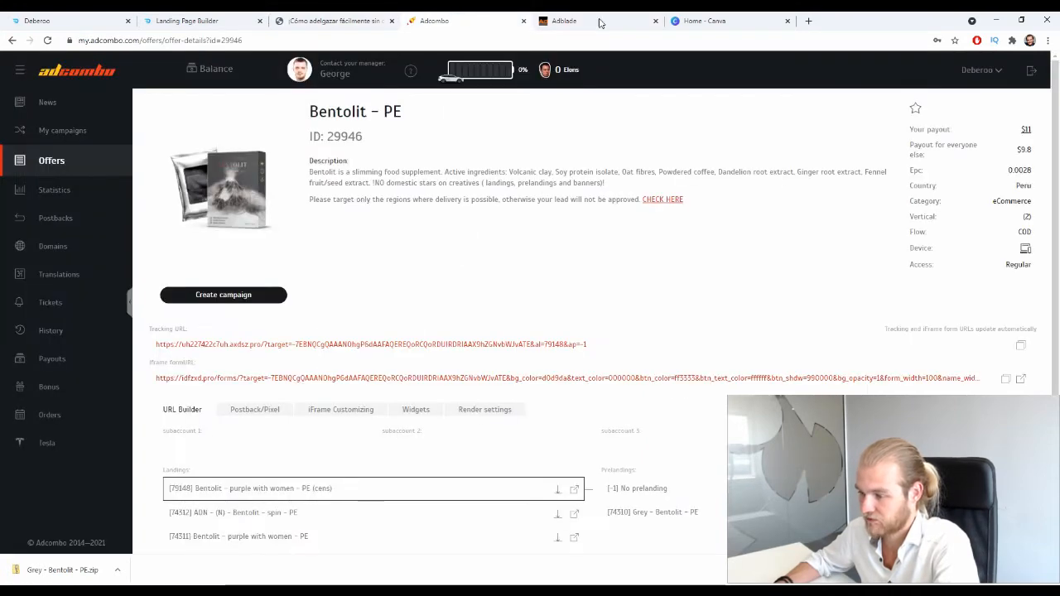
pyautogui.hotkey('ctrl', 'Tab')
pyautogui.write('be')
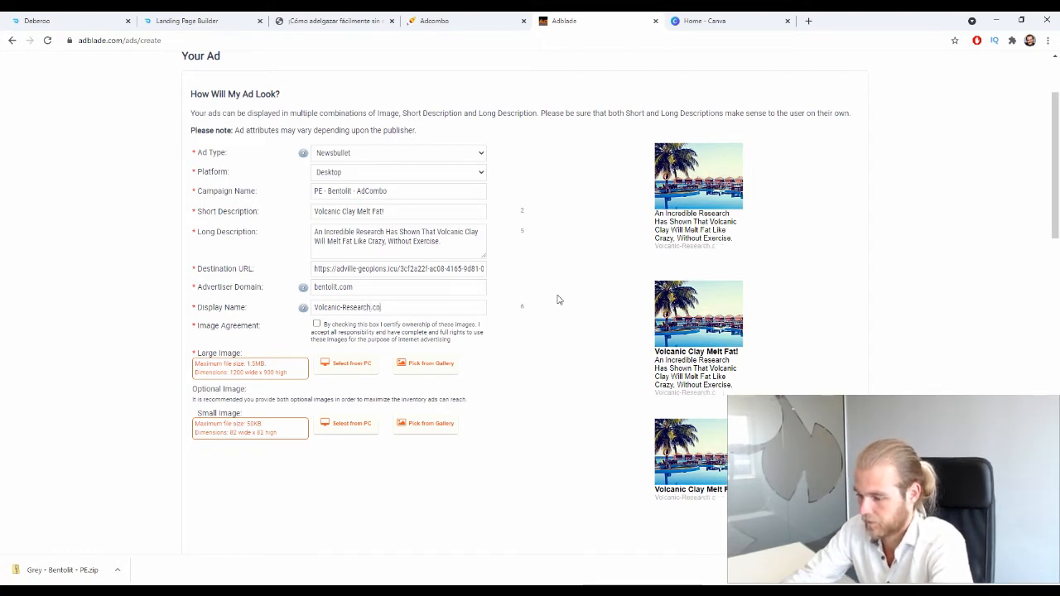
pyautogui.write('m')
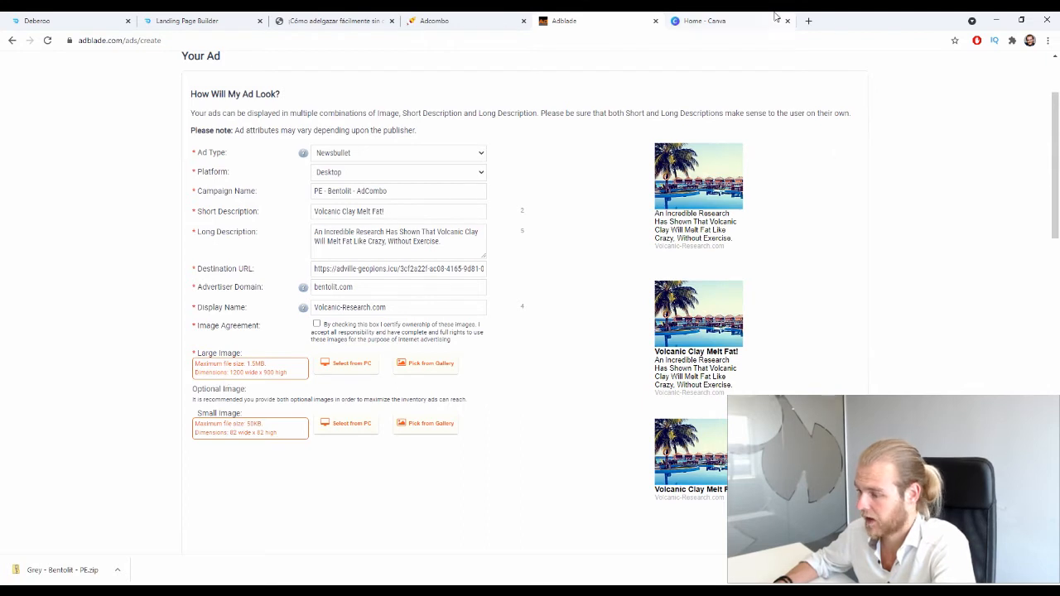
# Step: Switch to Canva and create a new custom design of 82 x 82 px, matching Adblade's small image size
pyautogui.click(704, 20)
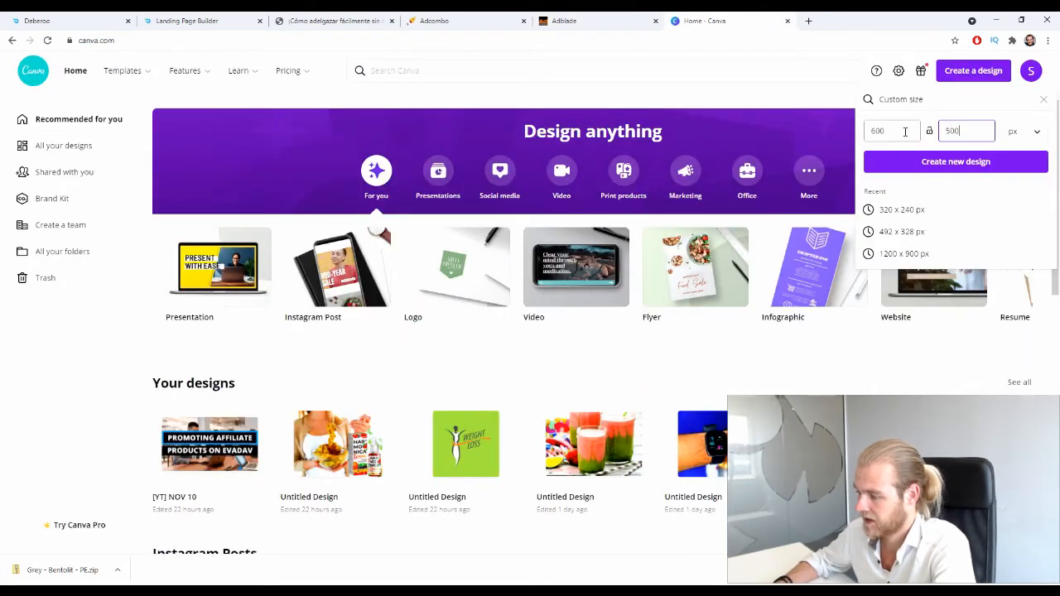
pyautogui.click(904, 132)
pyautogui.press('BackSpace')
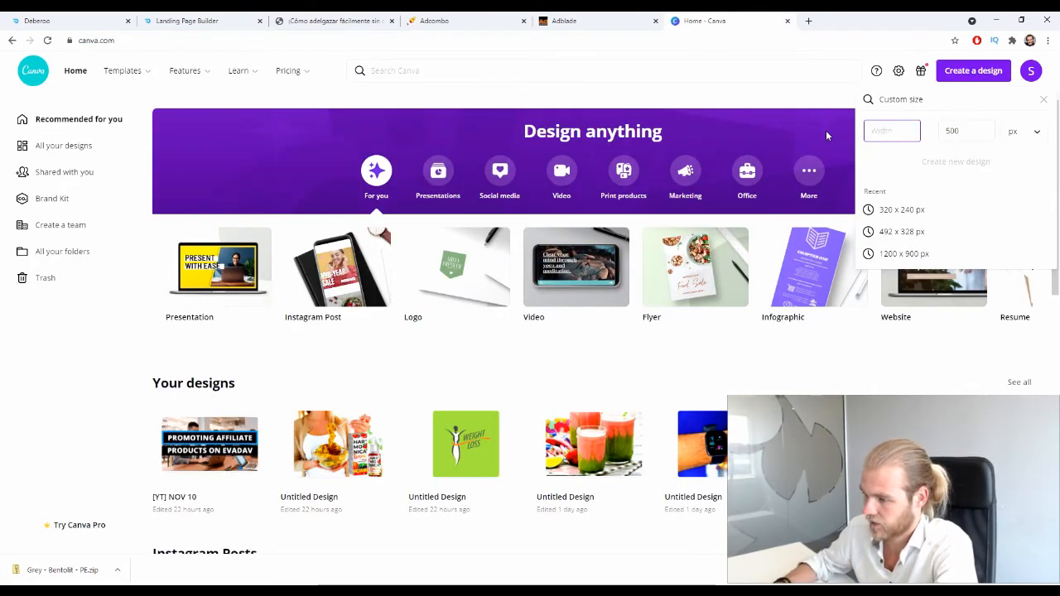
pyautogui.click(560, 18)
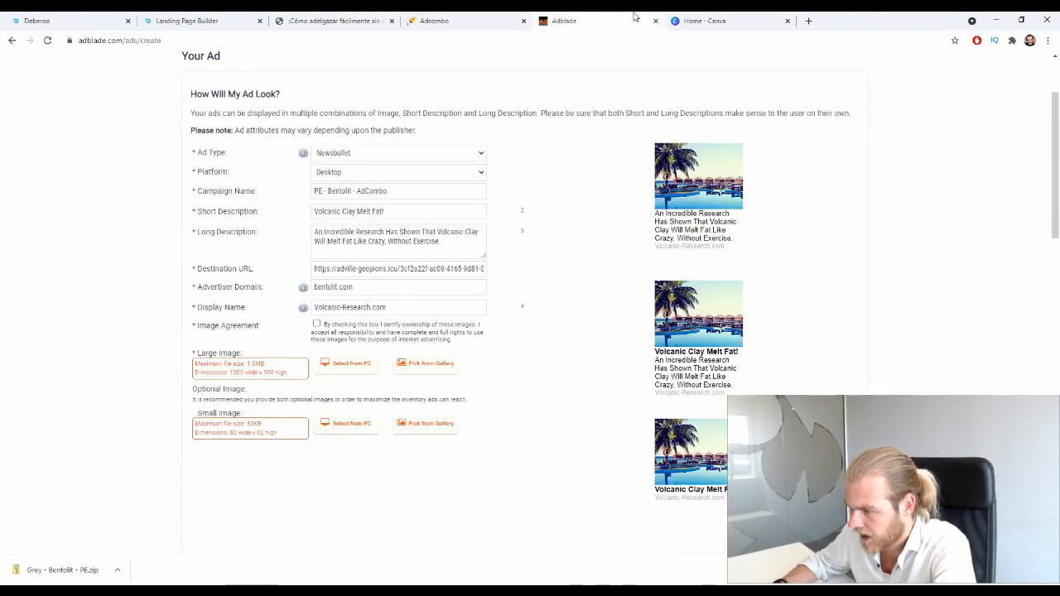
pyautogui.click(707, 17)
pyautogui.click(889, 133)
pyautogui.write('82')
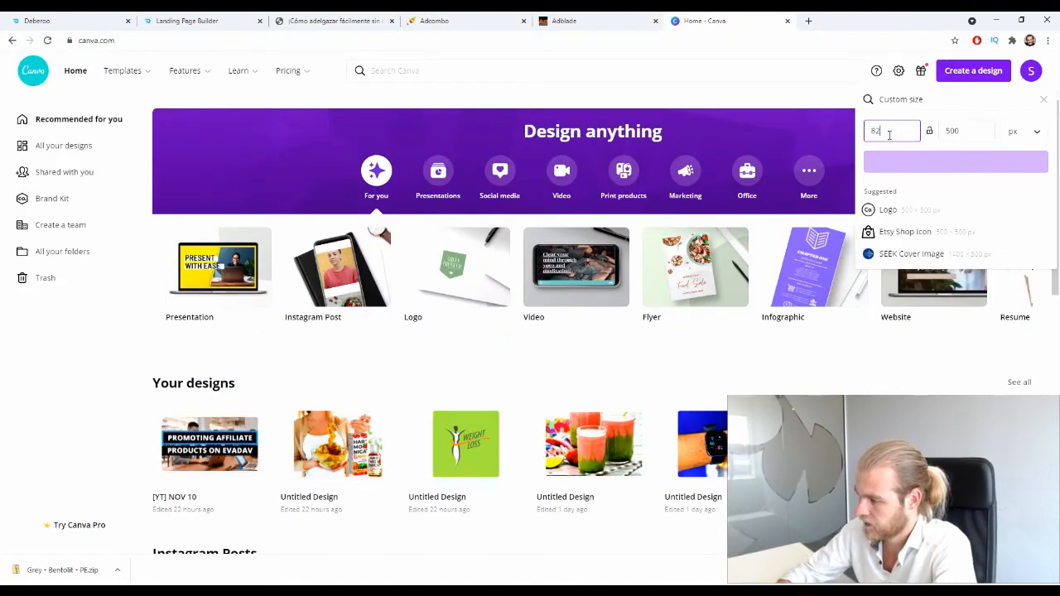
pyautogui.press('Tab')
pyautogui.write('82')
pyautogui.press('Return')
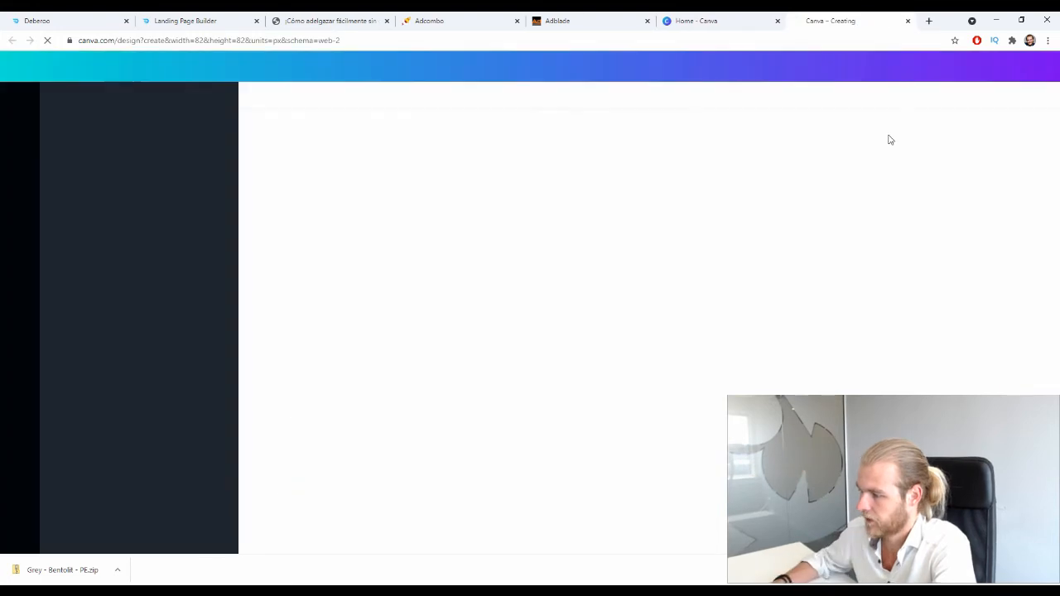
# Step: Return to the Canva home page and create another custom design of 1200 x 900 px for the large image
pyautogui.click(713, 20)
pyautogui.click(878, 132)
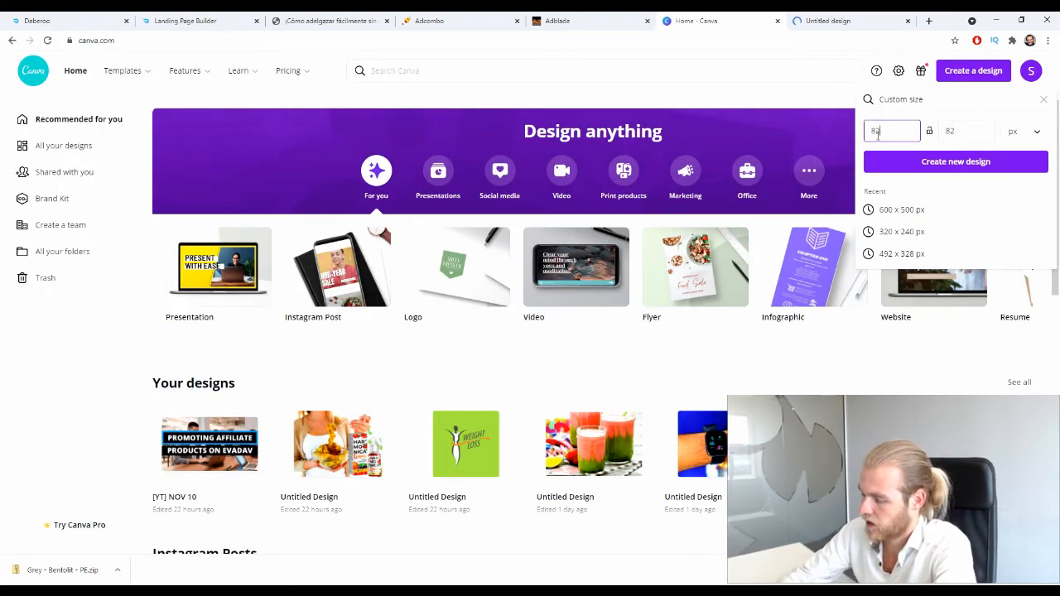
pyautogui.press('BackSpace')
pyautogui.press('BackSpace')
pyautogui.write('1200')
pyautogui.press('Tab')
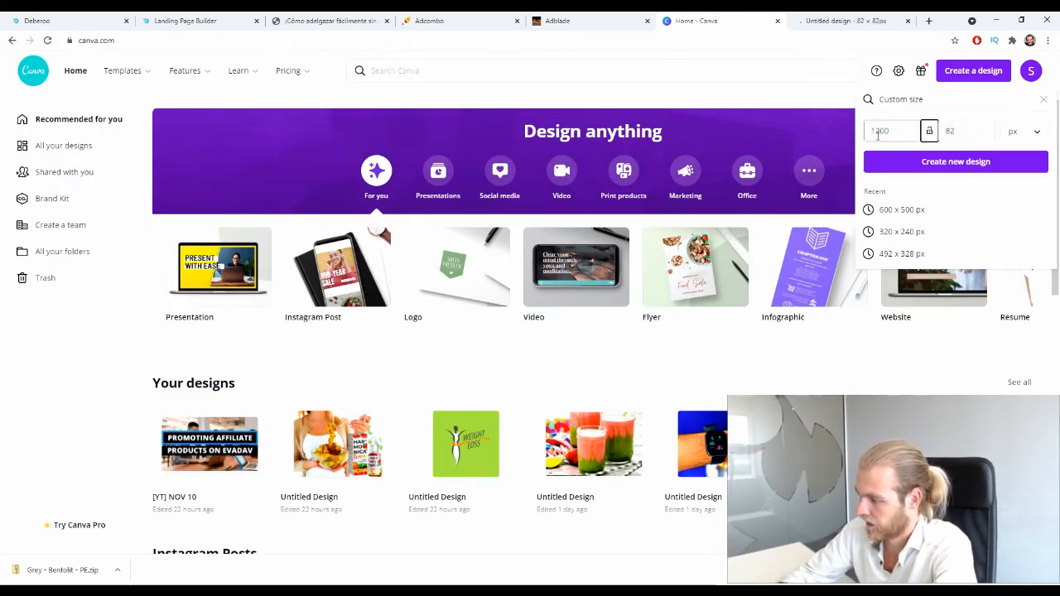
pyautogui.press('Tab')
pyautogui.write('900')
pyautogui.press('Return')
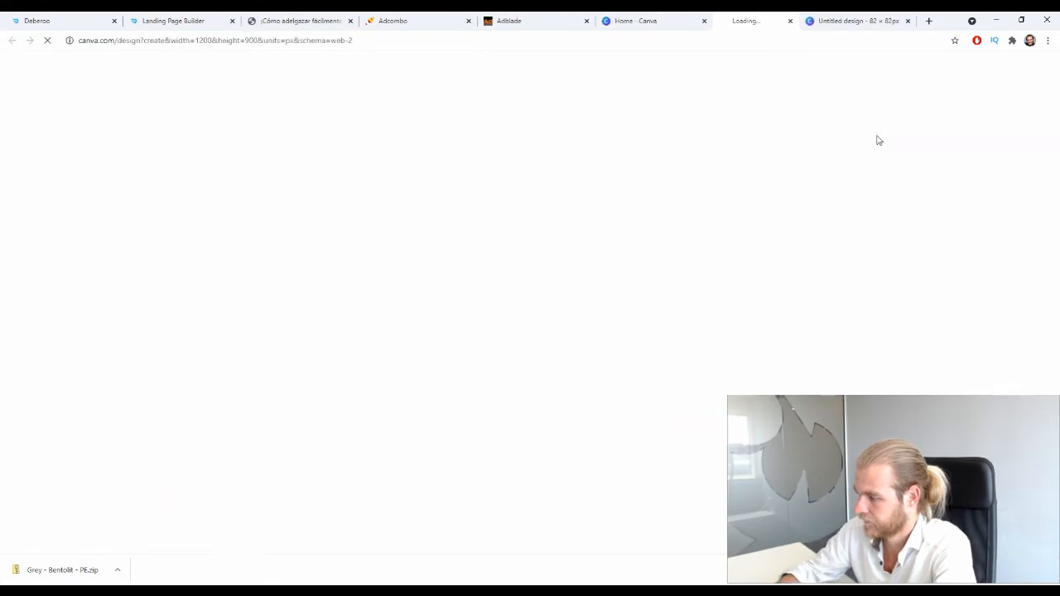
# Step: Search Google Images for "cool volcano logo" in a new browser tab
pyautogui.click(929, 21)
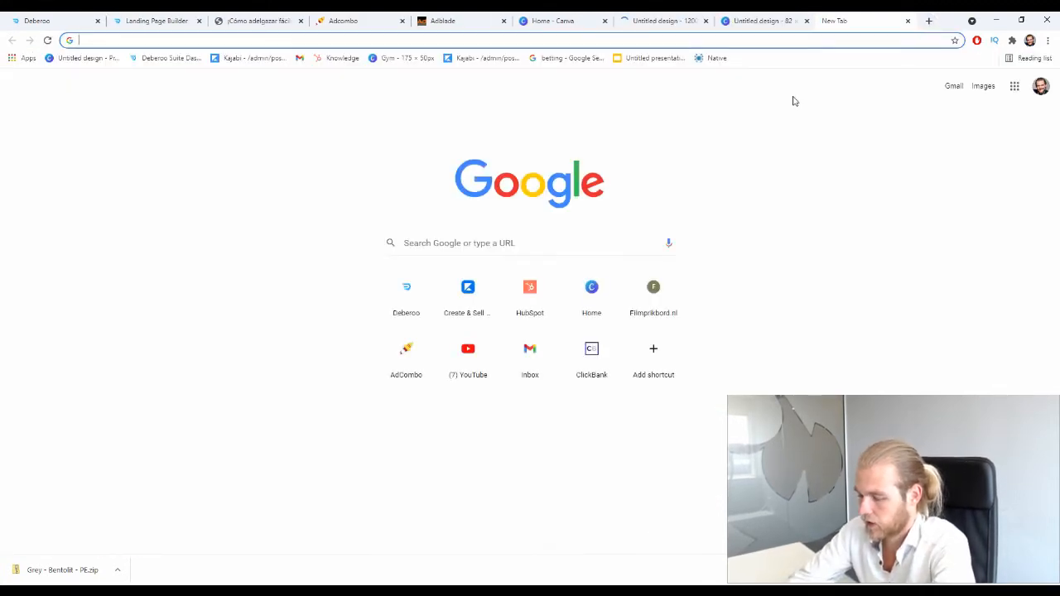
pyautogui.write('cool volcano lo')
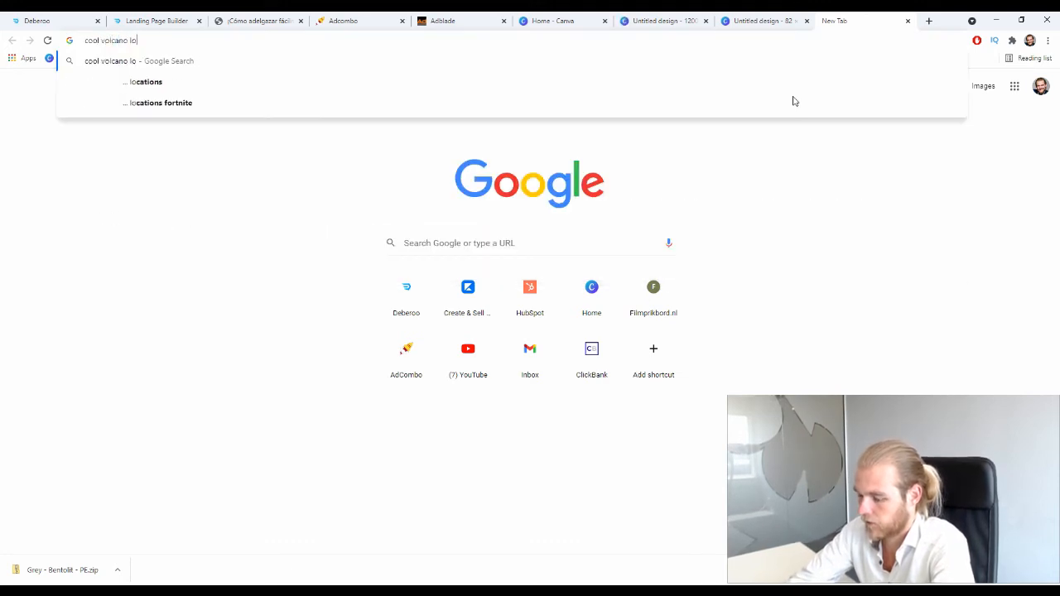
pyautogui.write('go')
pyautogui.press('Return')
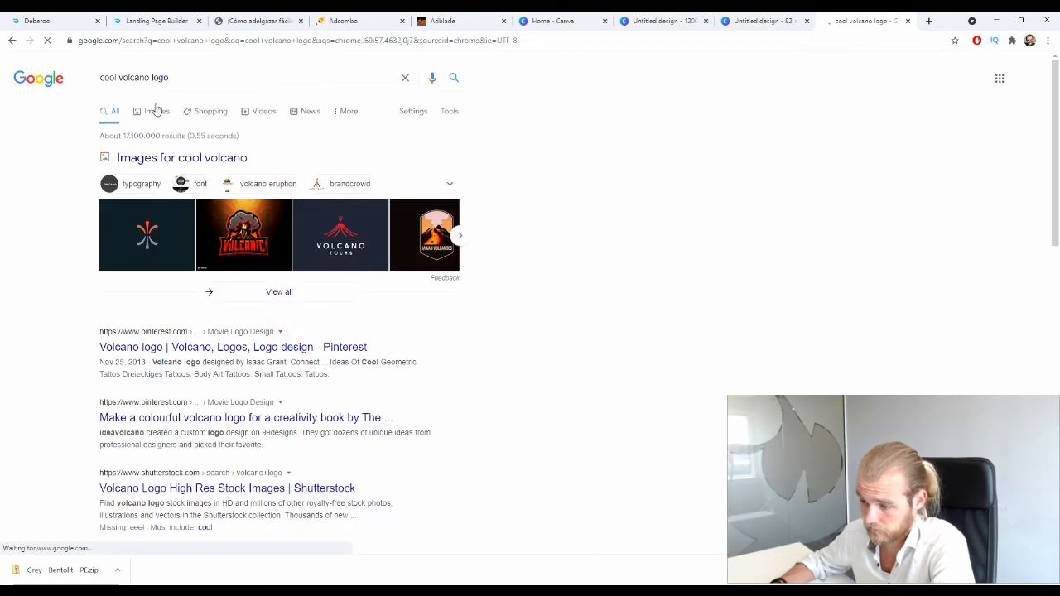
pyautogui.click(156, 111)
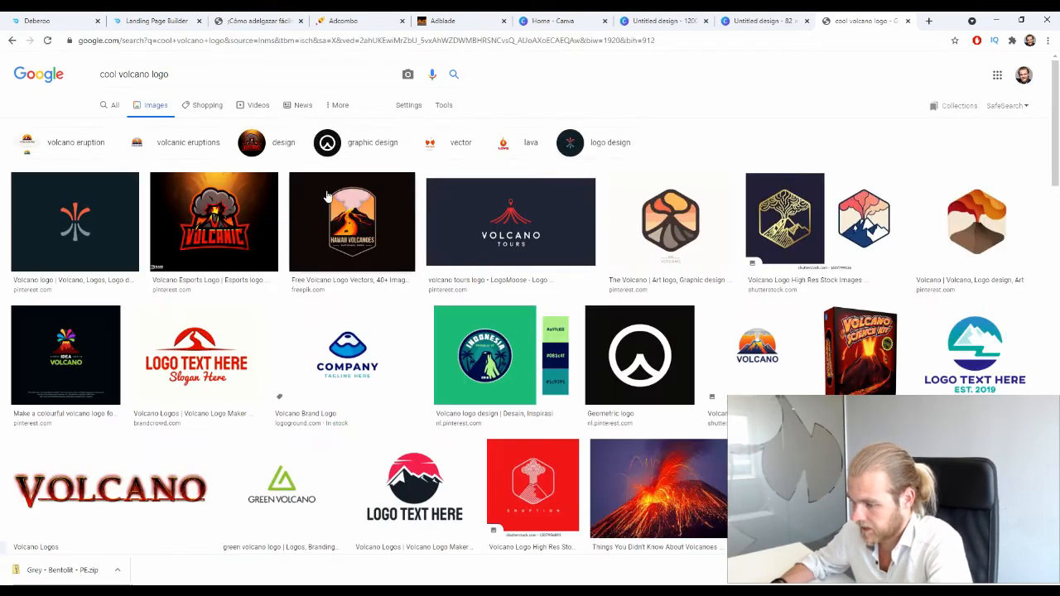
# Step: Look through the image results for a suitable volcano logo, previewing the BrandCrowd hexagon logo along the way
pyautogui.scroll(-6, 336, 190)
pyautogui.scroll(-2, 335, 186)
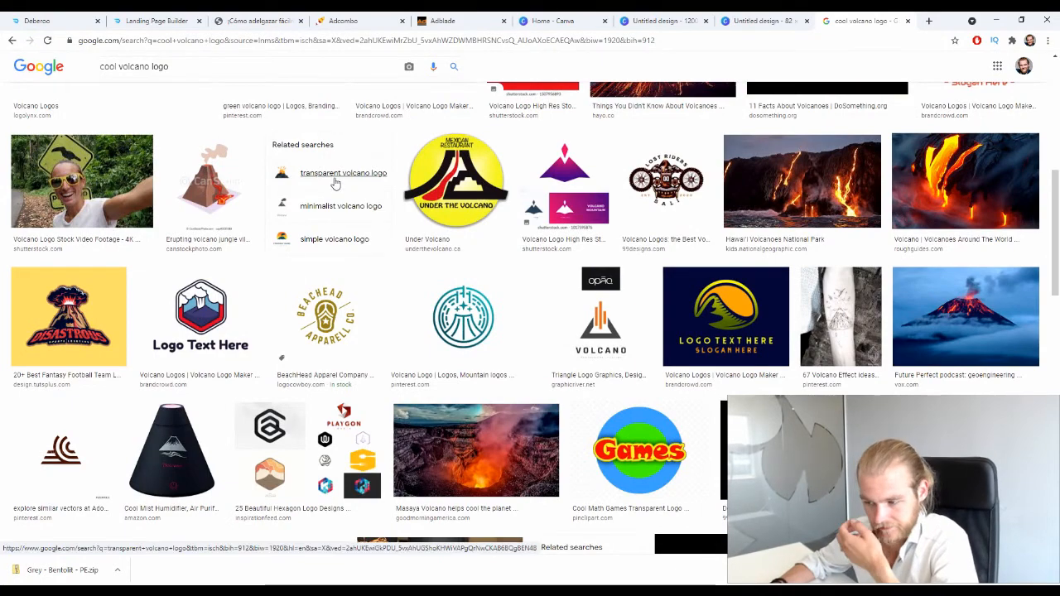
pyautogui.scroll(-1, 336, 183)
pyautogui.scroll(-3, 335, 185)
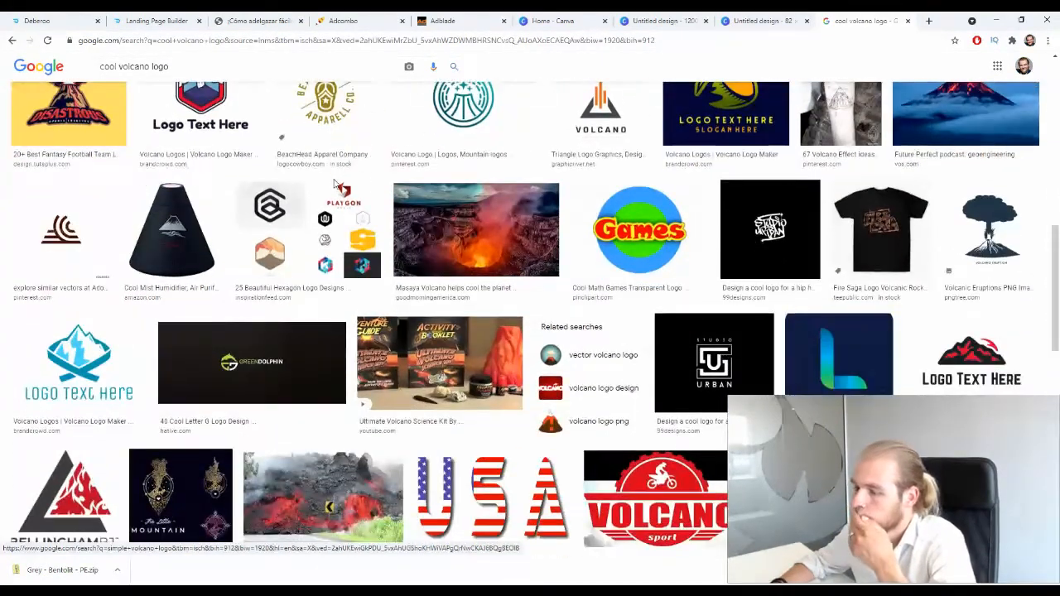
pyautogui.scroll(3, 335, 185)
pyautogui.click(202, 261)
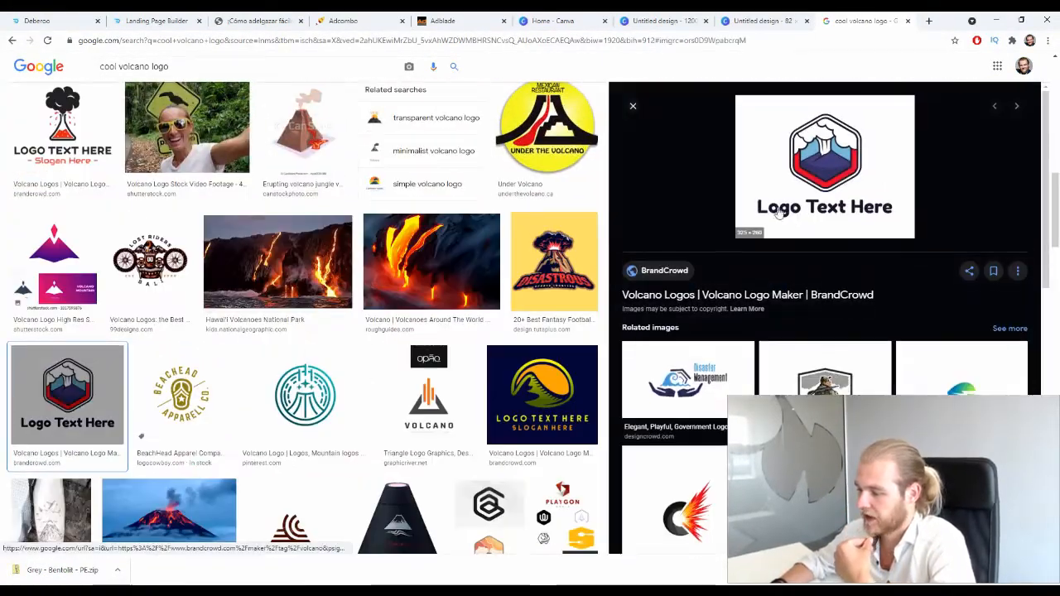
pyautogui.click(633, 104)
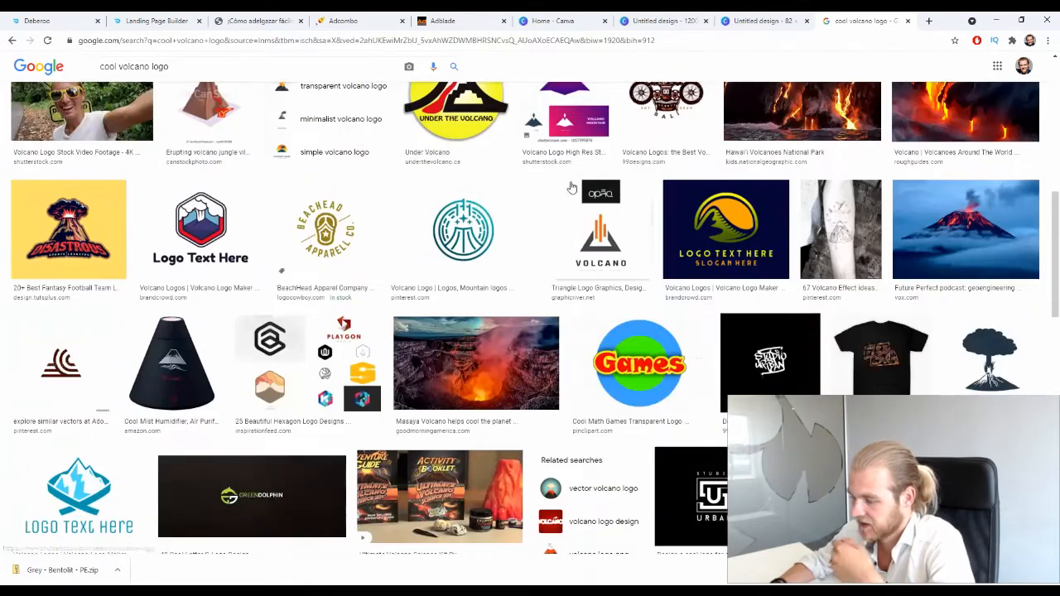
pyautogui.scroll(-2, 574, 180)
pyautogui.scroll(-6, 574, 181)
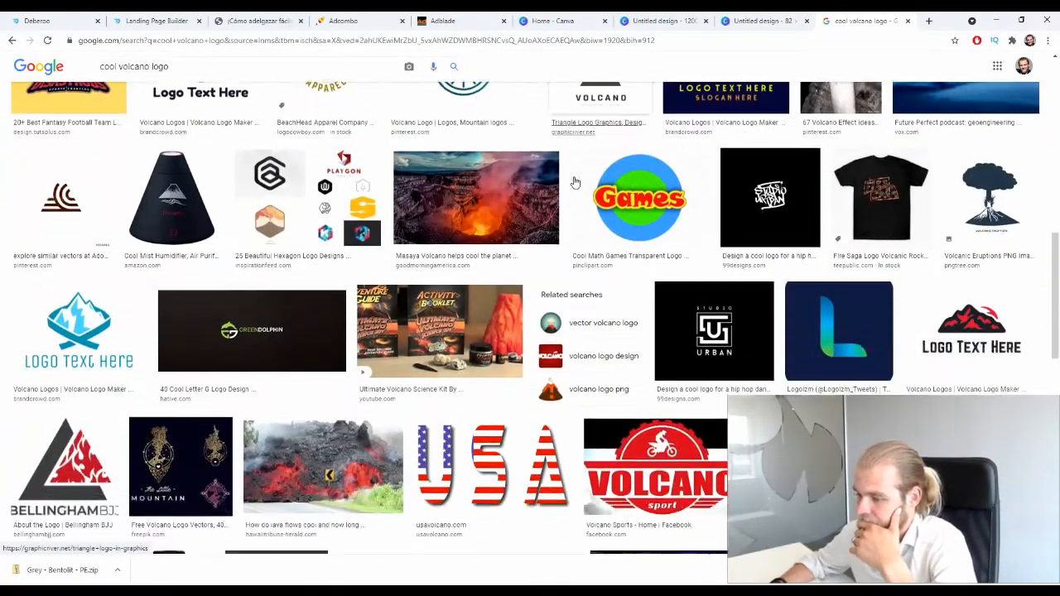
pyautogui.scroll(-4, 574, 181)
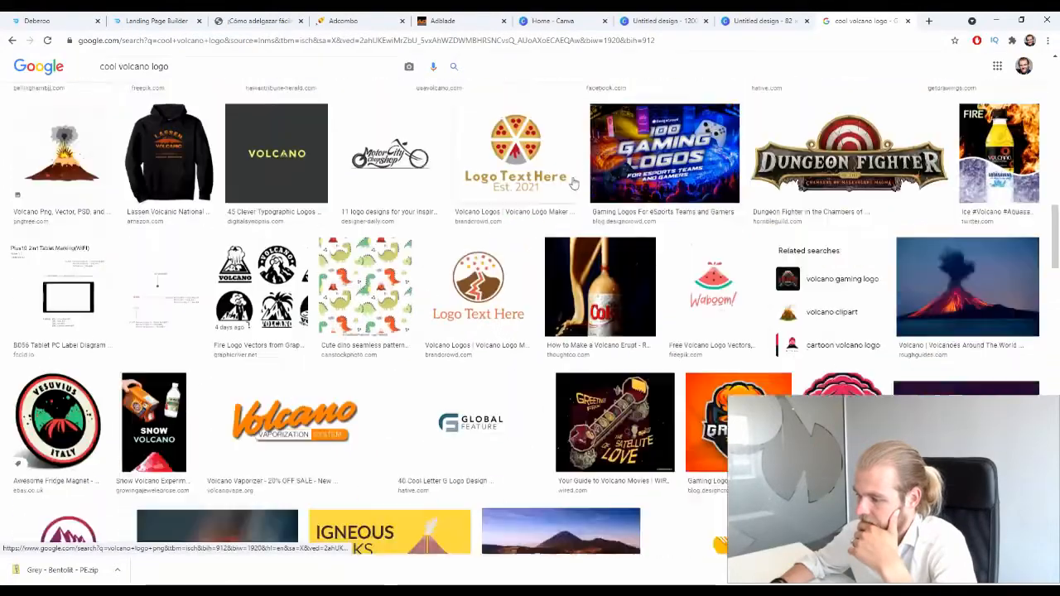
pyautogui.scroll(2, 568, 181)
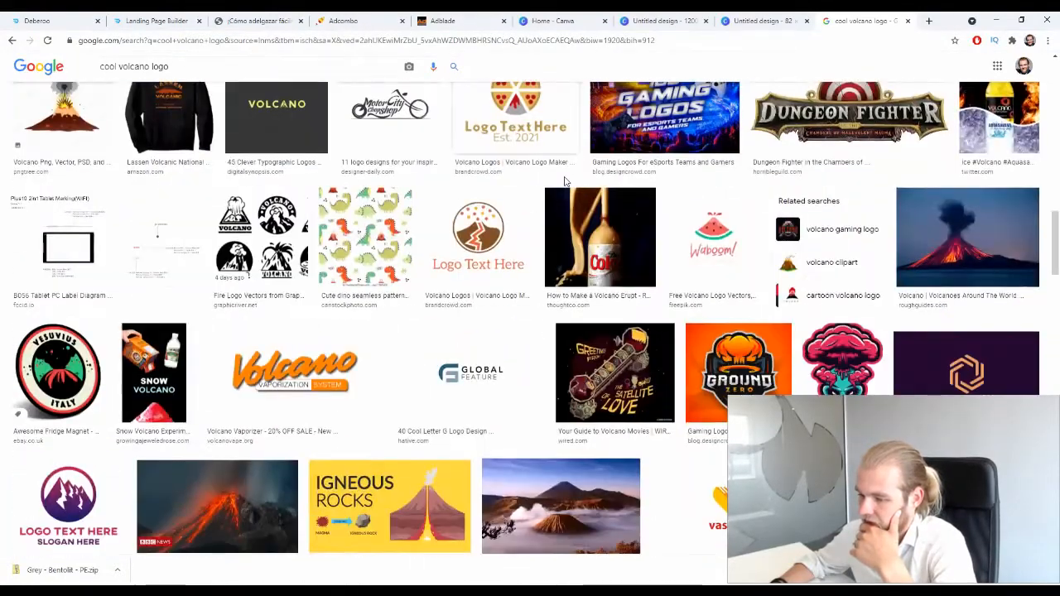
pyautogui.scroll(-5, 564, 180)
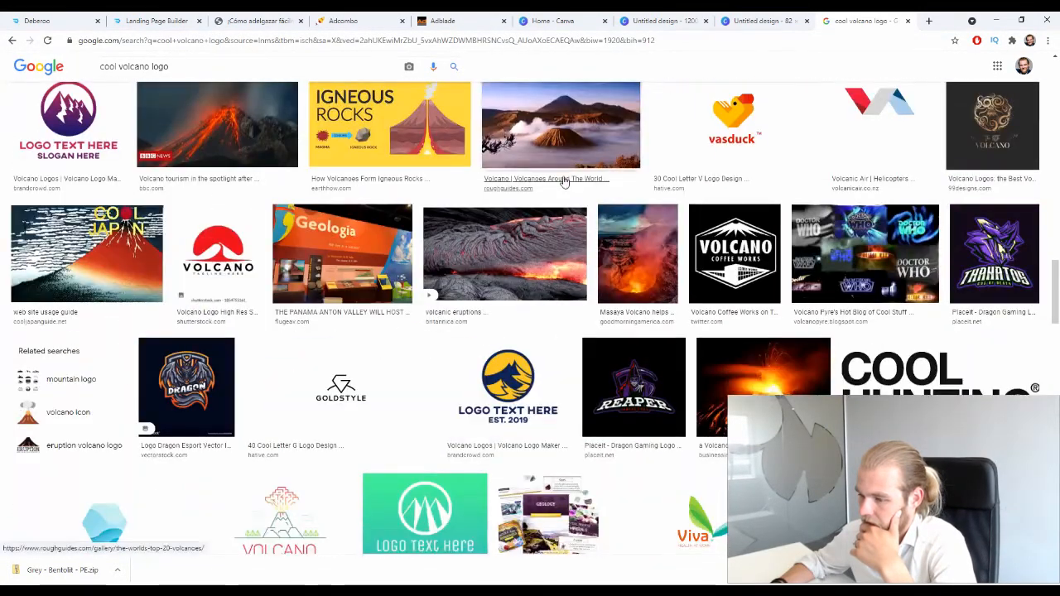
pyautogui.scroll(-10, 564, 180)
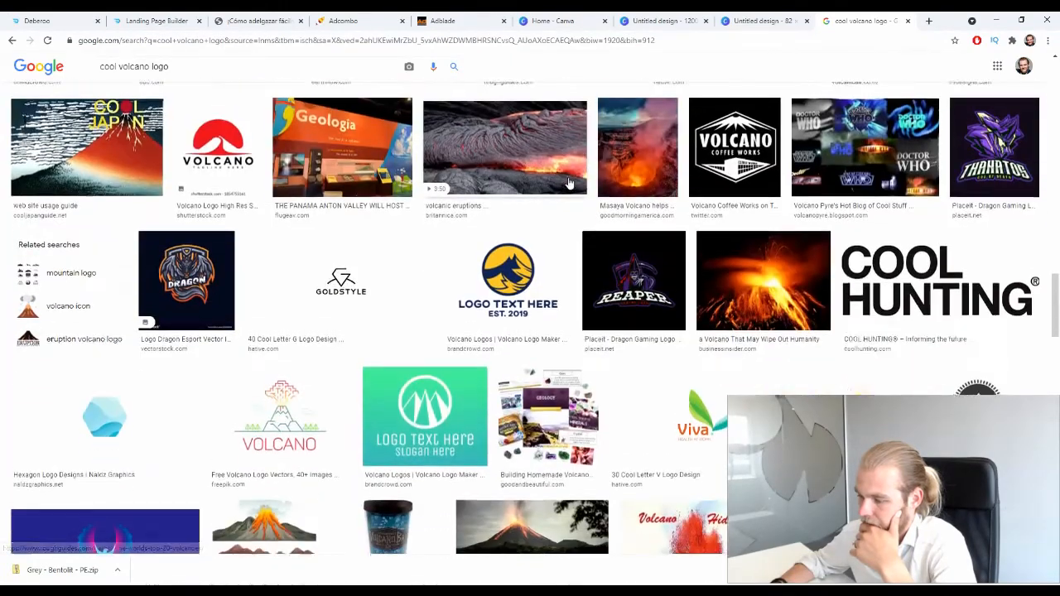
pyautogui.press('Home')
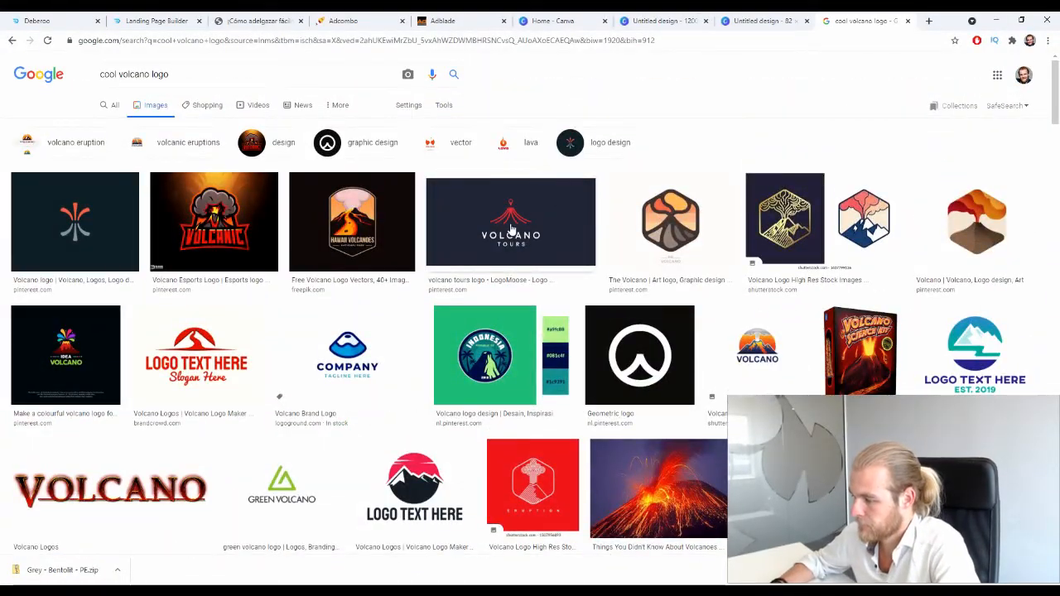
# Step: Save the Shutterstock image with the two hexagonal volcano logos to the computer as a JPEG under its suggested name
pyautogui.click(866, 203)
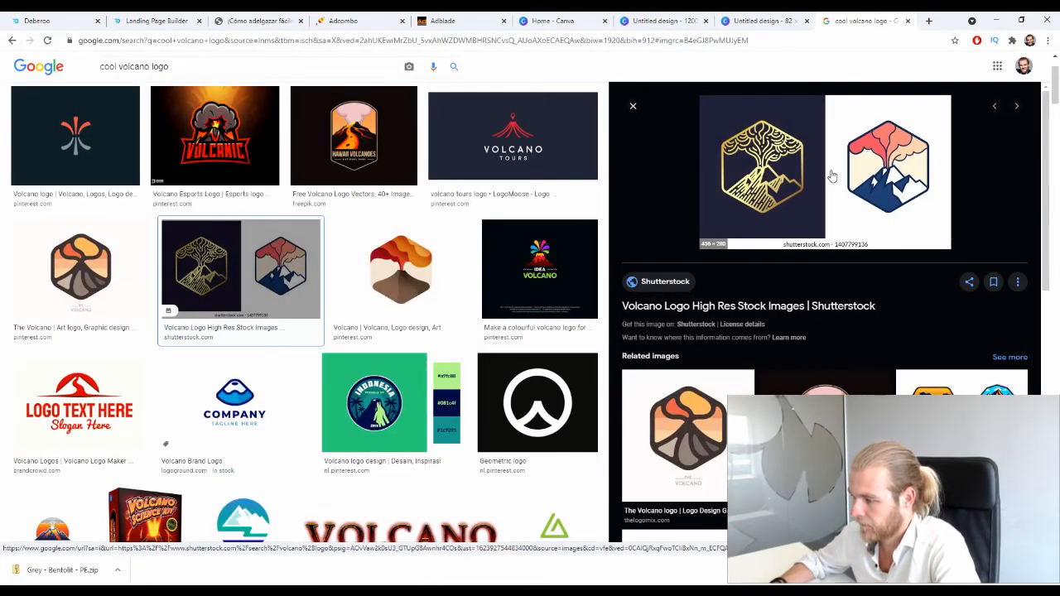
pyautogui.rightClick(832, 175)
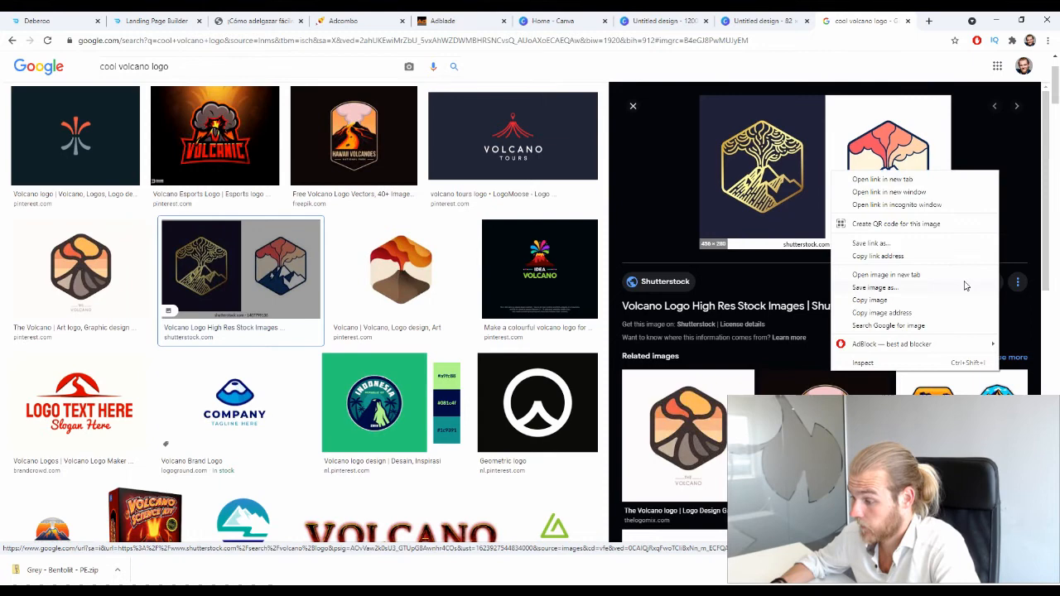
pyautogui.click(901, 288)
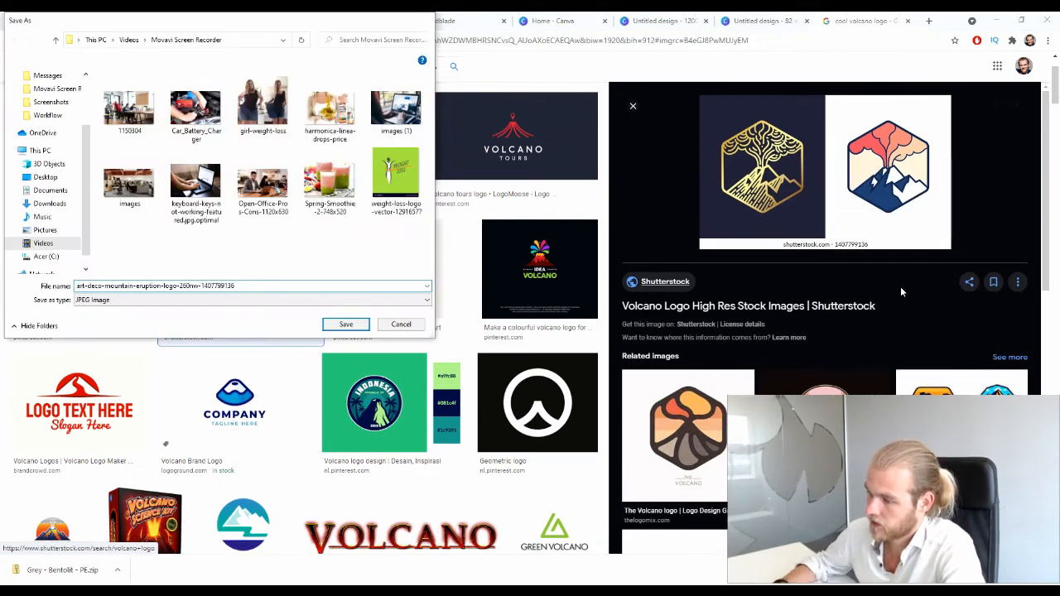
pyautogui.press('Return')
# Step: Switch to the 82 x 82 px Canva design, upload the saved volcano logo image and fill the page with it
pyautogui.click(774, 21)
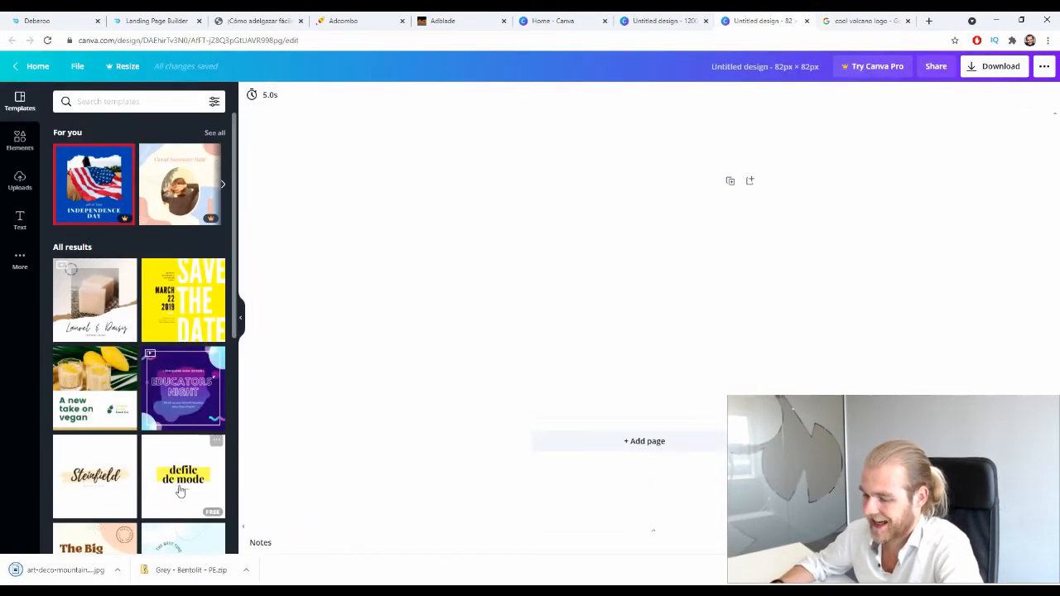
pyautogui.moveTo(58, 570); pyautogui.dragTo(189, 289)
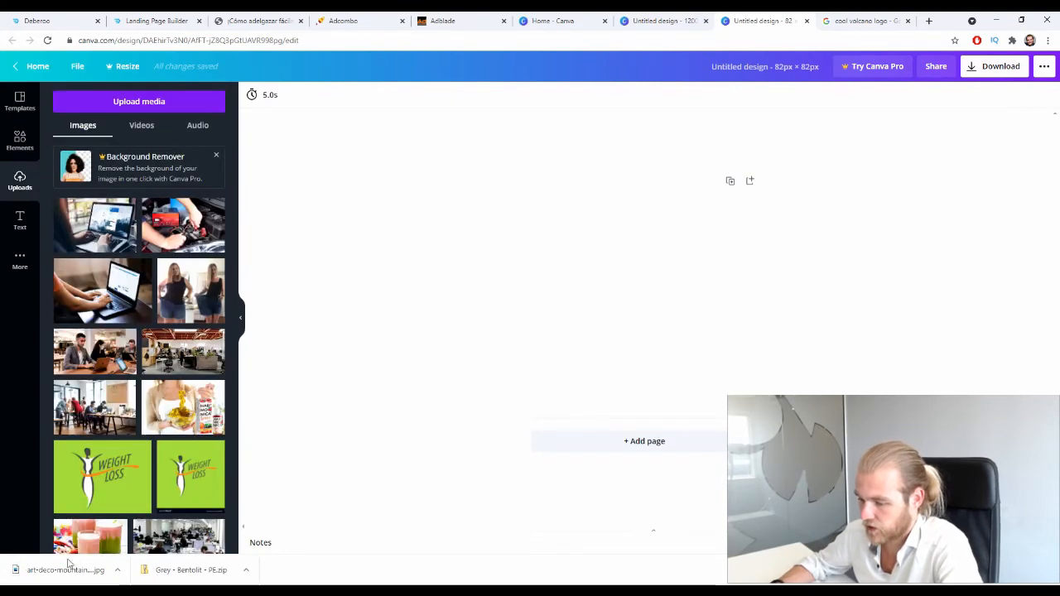
pyautogui.moveTo(69, 569); pyautogui.dragTo(189, 244)
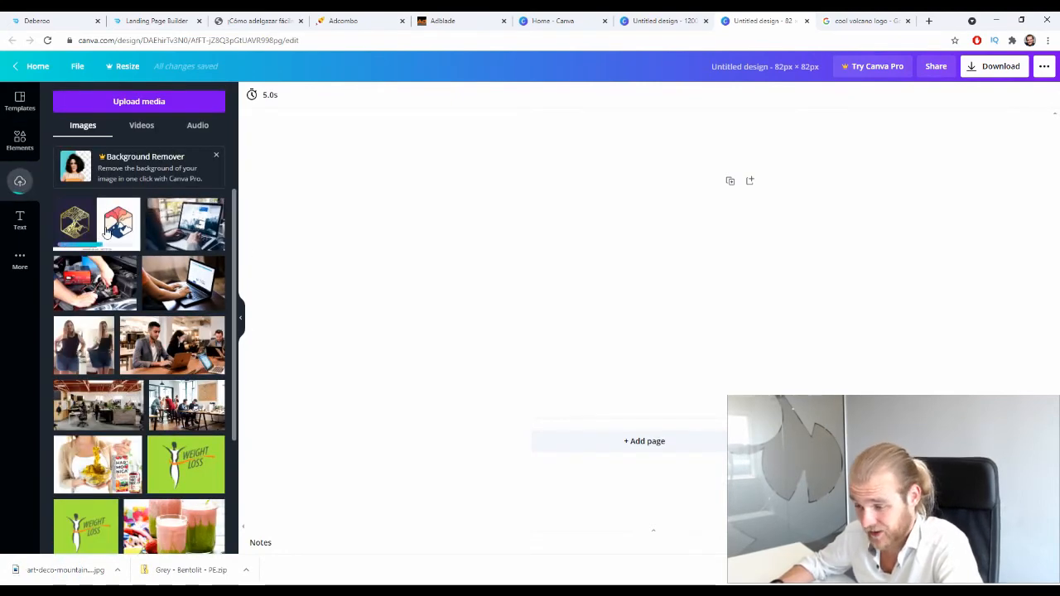
pyautogui.moveTo(83, 224); pyautogui.dragTo(538, 275)
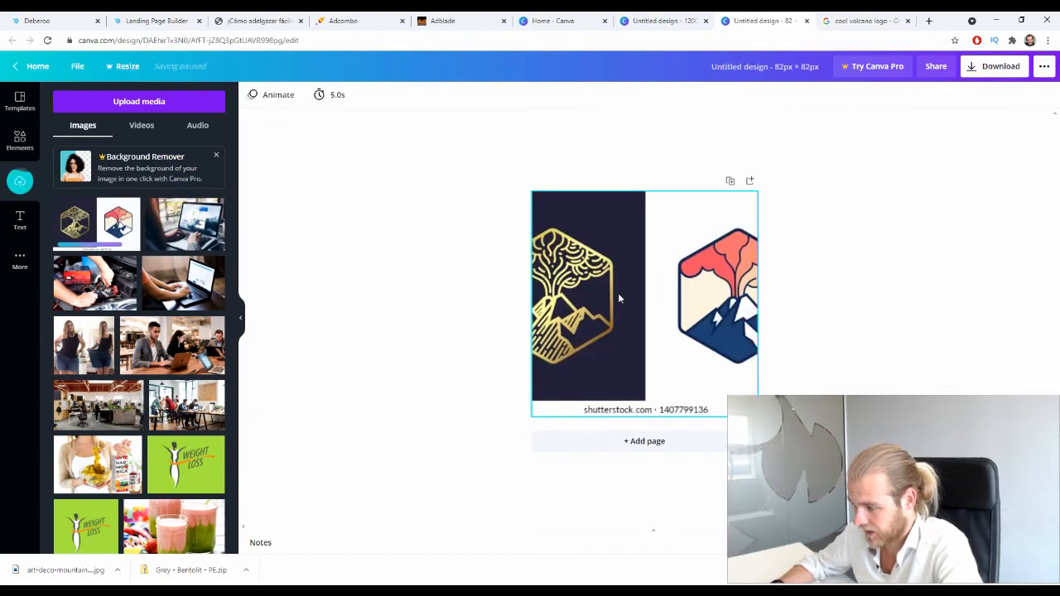
# Step: Crop the image by enlarging and repositioning it so only the gold volcano emblem on dark blue fills the page
pyautogui.click(621, 294)
pyautogui.click(635, 295)
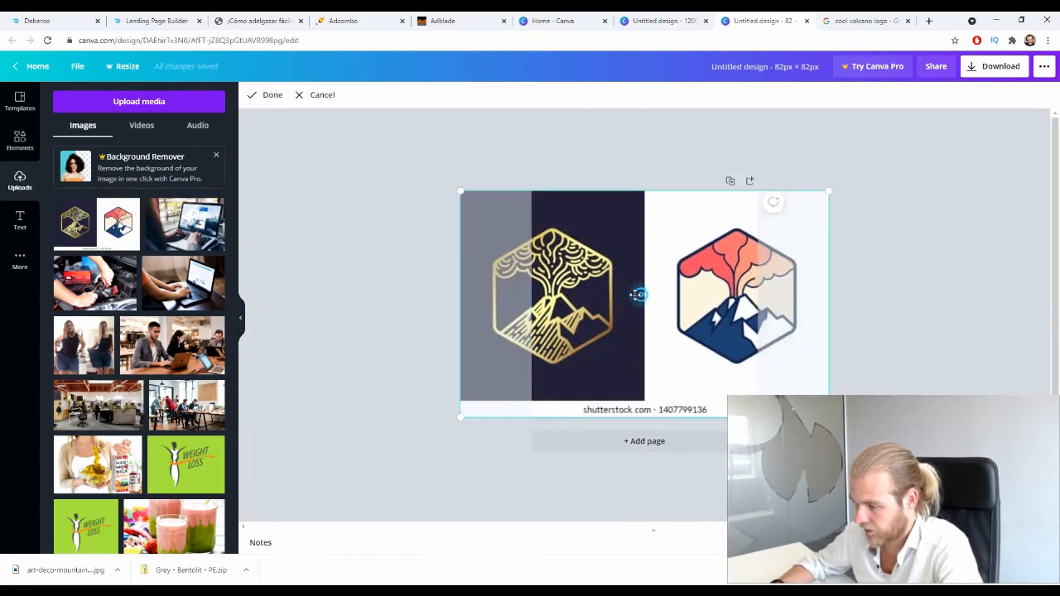
pyautogui.moveTo(635, 295); pyautogui.dragTo(692, 289)
pyautogui.moveTo(900, 417); pyautogui.dragTo(979, 465)
pyautogui.moveTo(682, 333); pyautogui.dragTo(697, 324)
pyautogui.moveTo(977, 460); pyautogui.dragTo(997, 473)
pyautogui.moveTo(641, 298); pyautogui.dragTo(642, 282)
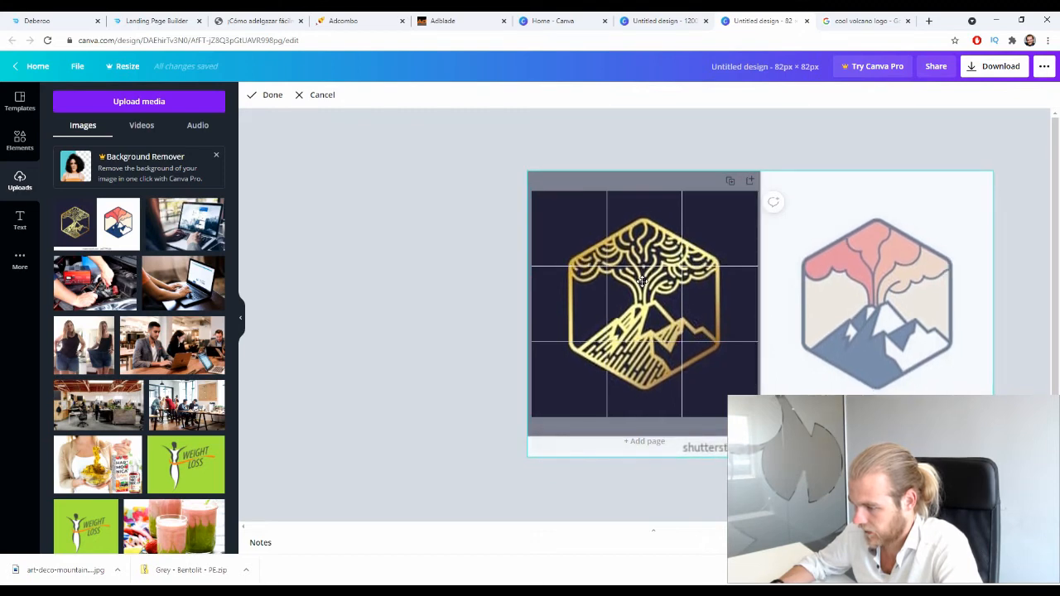
pyautogui.click(316, 352)
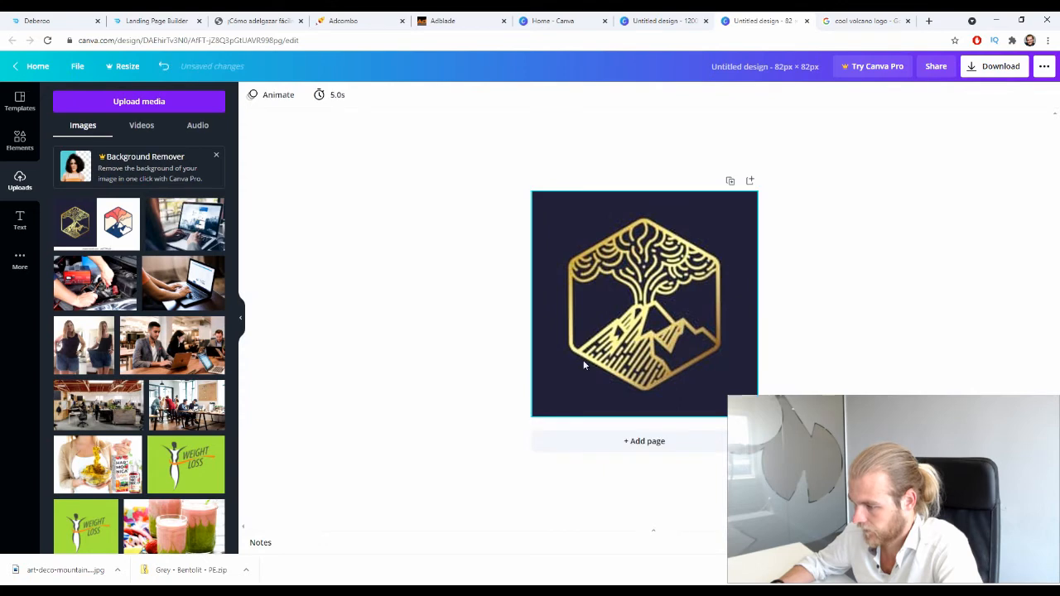
# Step: Download the volcano logo design as a PNG and return to the Adblade ad form
pyautogui.click(992, 76)
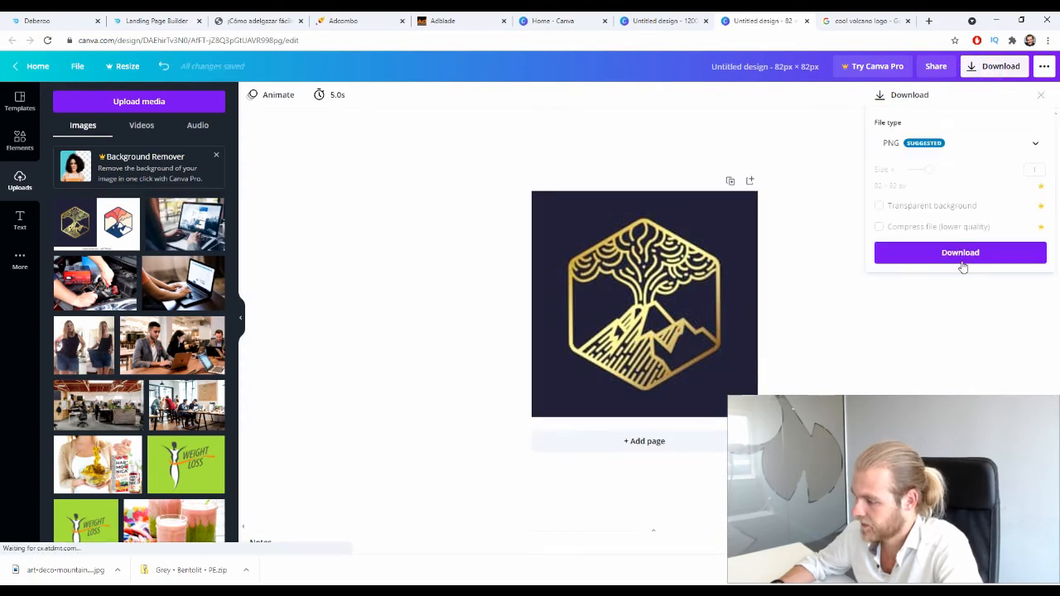
pyautogui.click(961, 260)
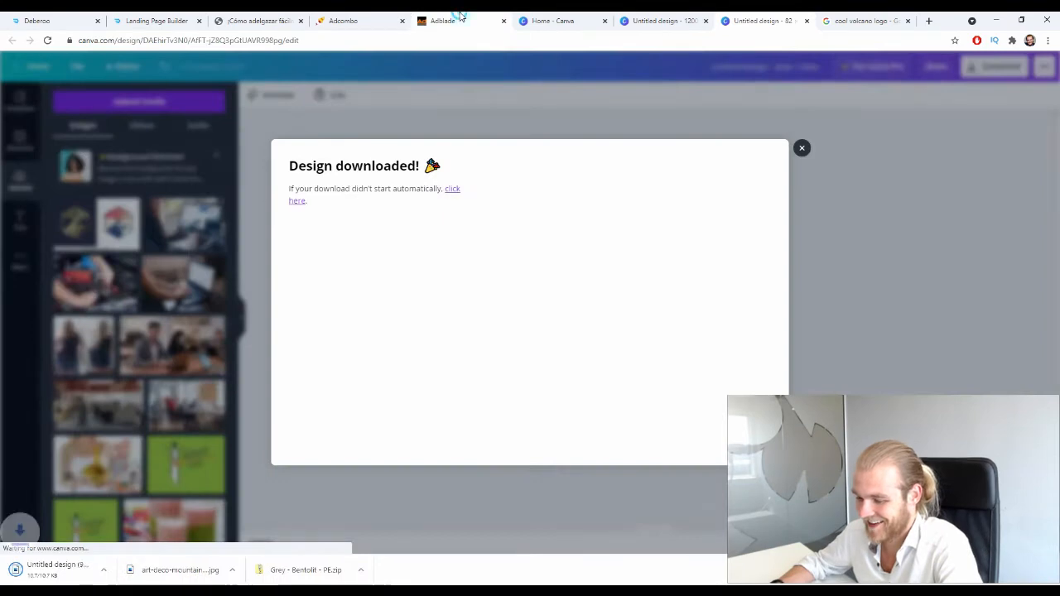
pyautogui.click(442, 20)
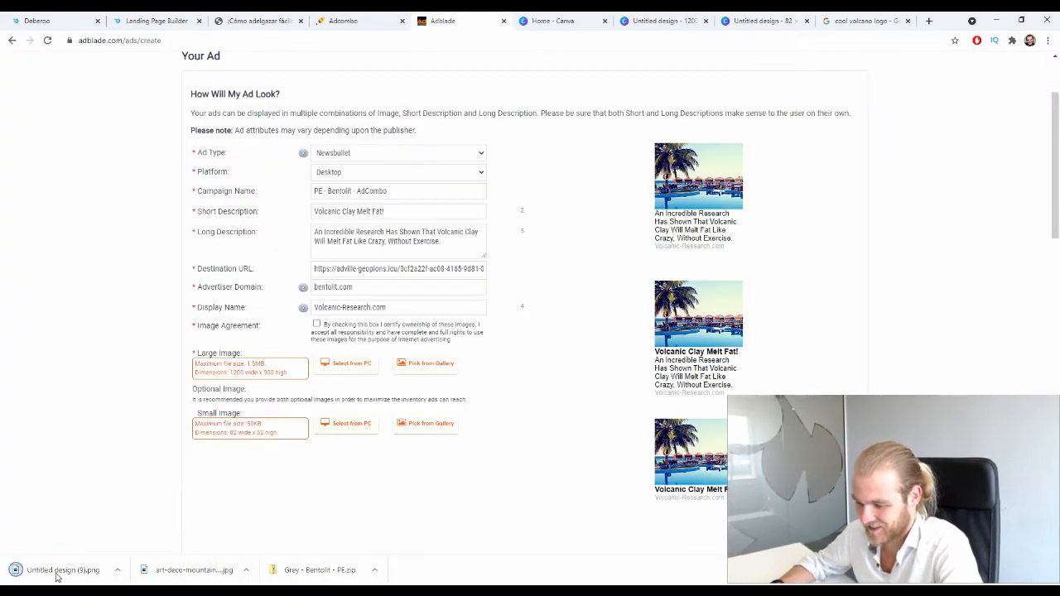
# Step: Try to upload "Untitled design (9)" from Downloads as the ad's small image
pyautogui.click(355, 425)
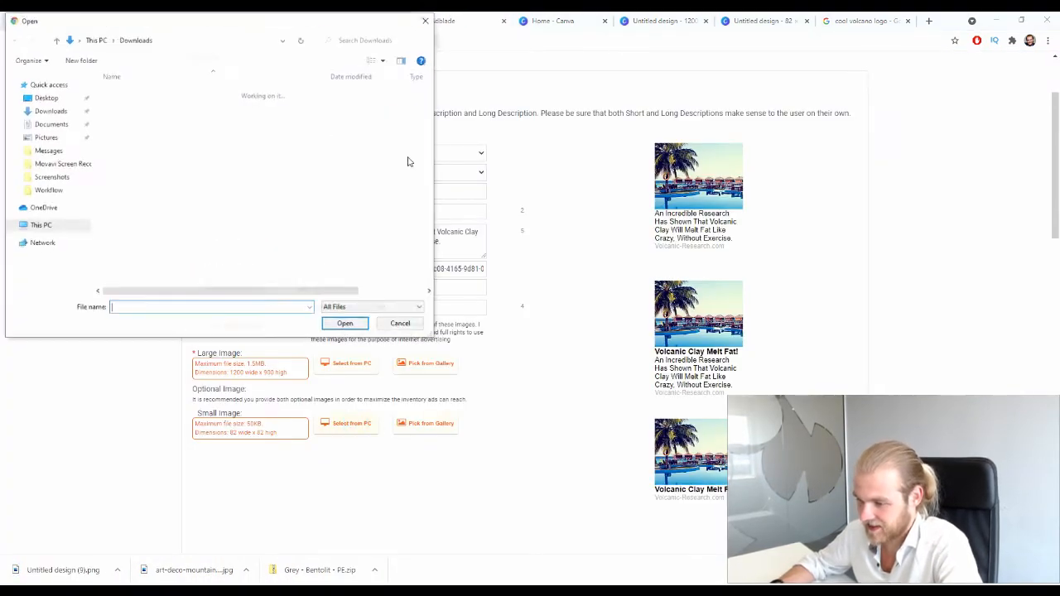
pyautogui.click(167, 165)
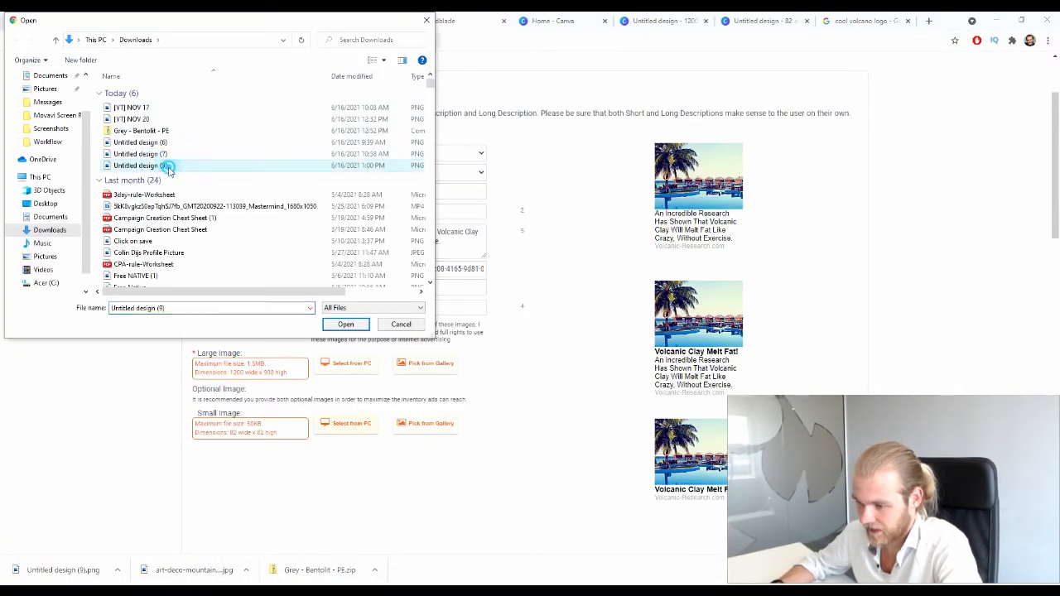
pyautogui.doubleClick(169, 167)
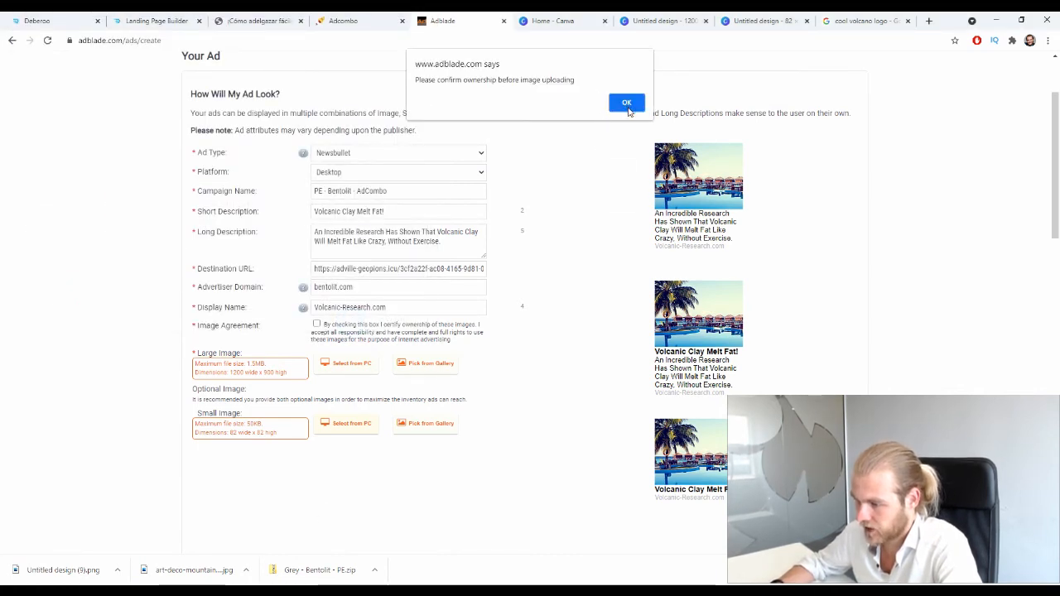
pyautogui.click(626, 103)
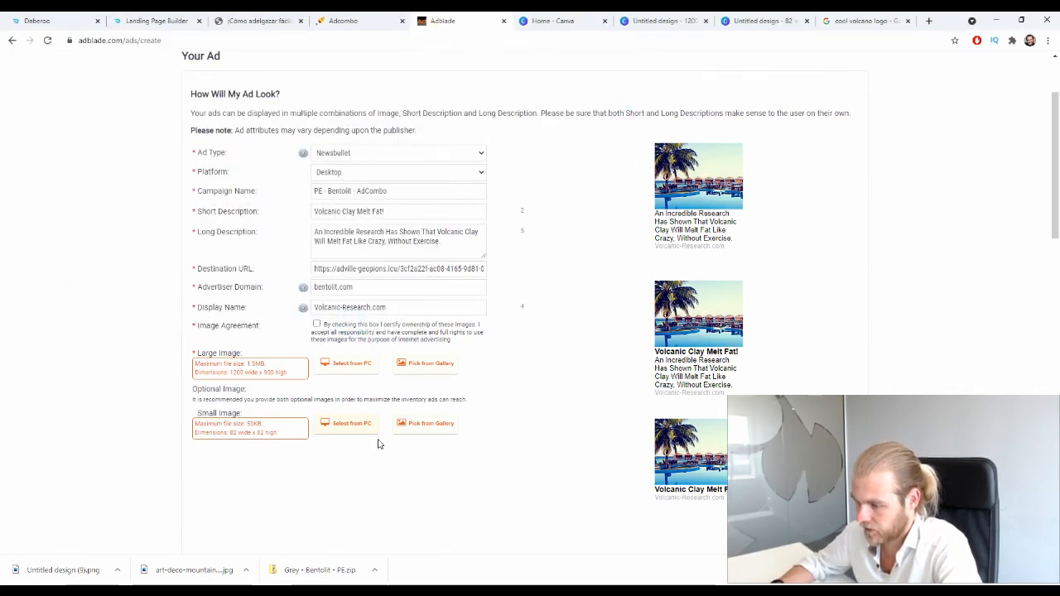
# Step: Accept the image ownership agreement and upload "Untitled design (9)" as the small image
pyautogui.click(318, 326)
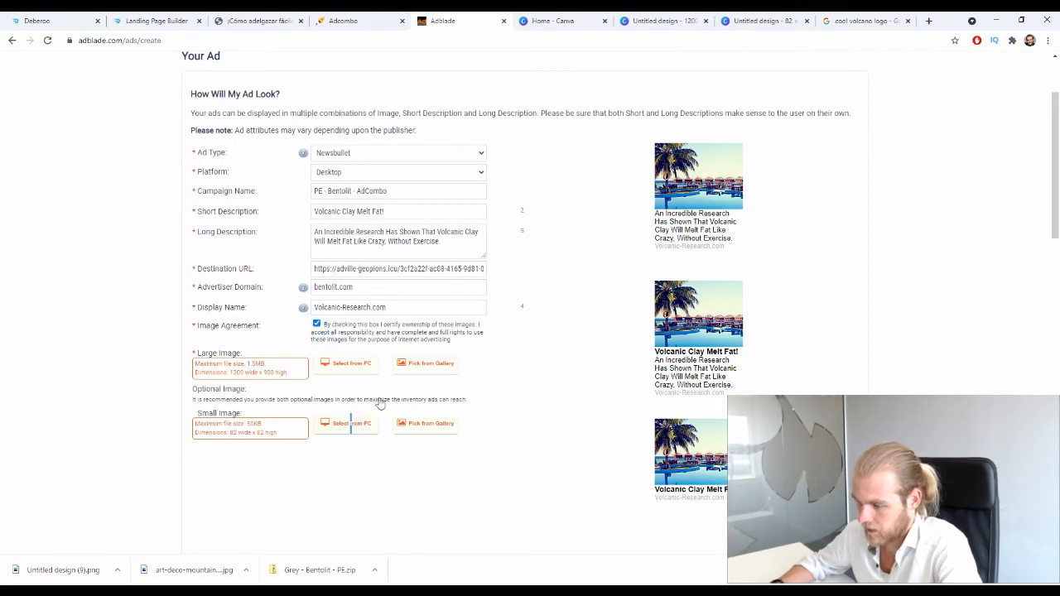
pyautogui.click(351, 423)
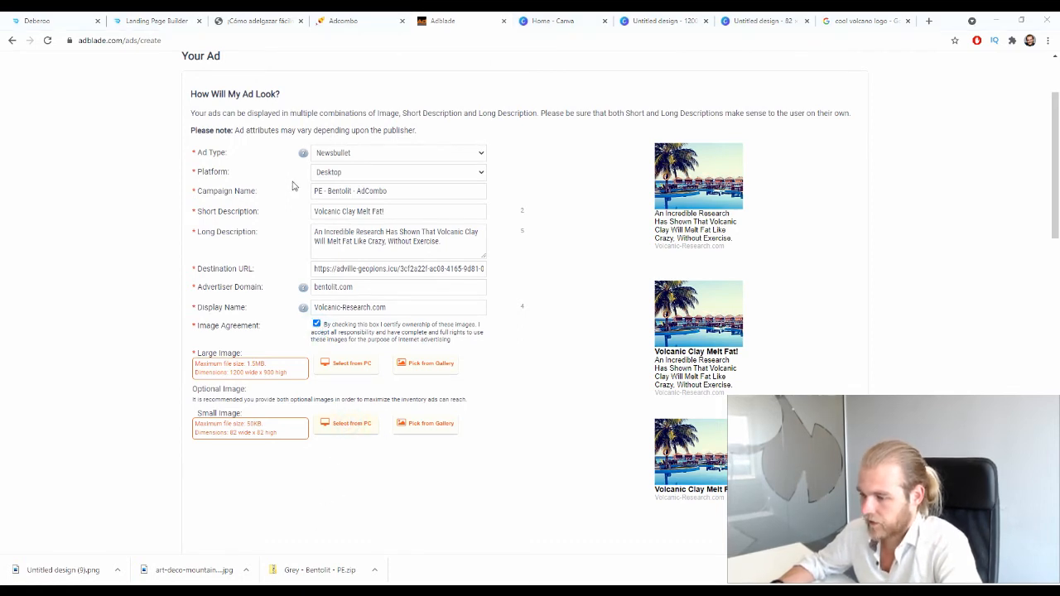
pyautogui.click(138, 165)
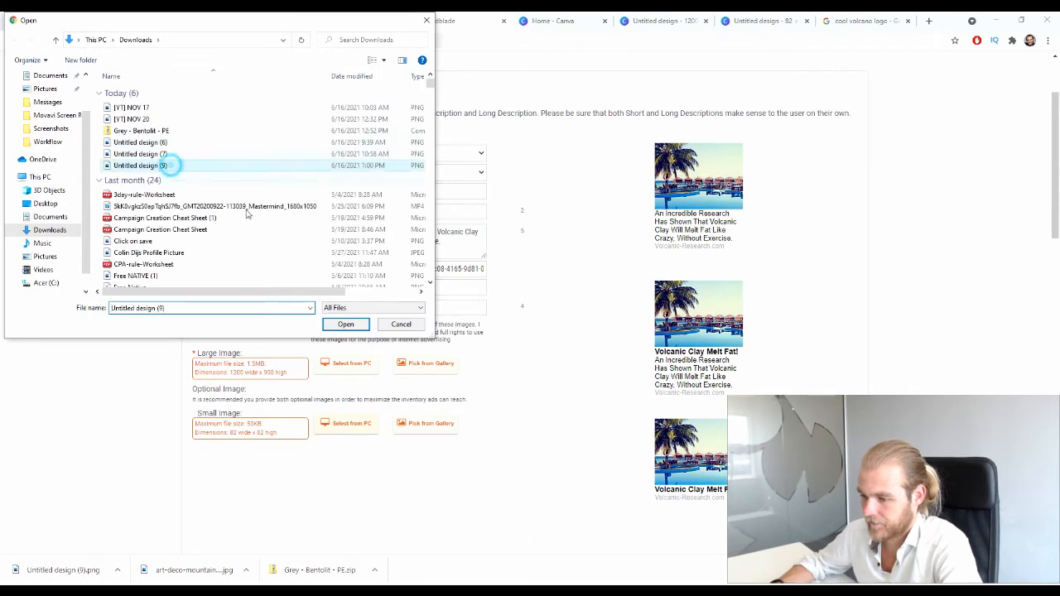
pyautogui.click(346, 325)
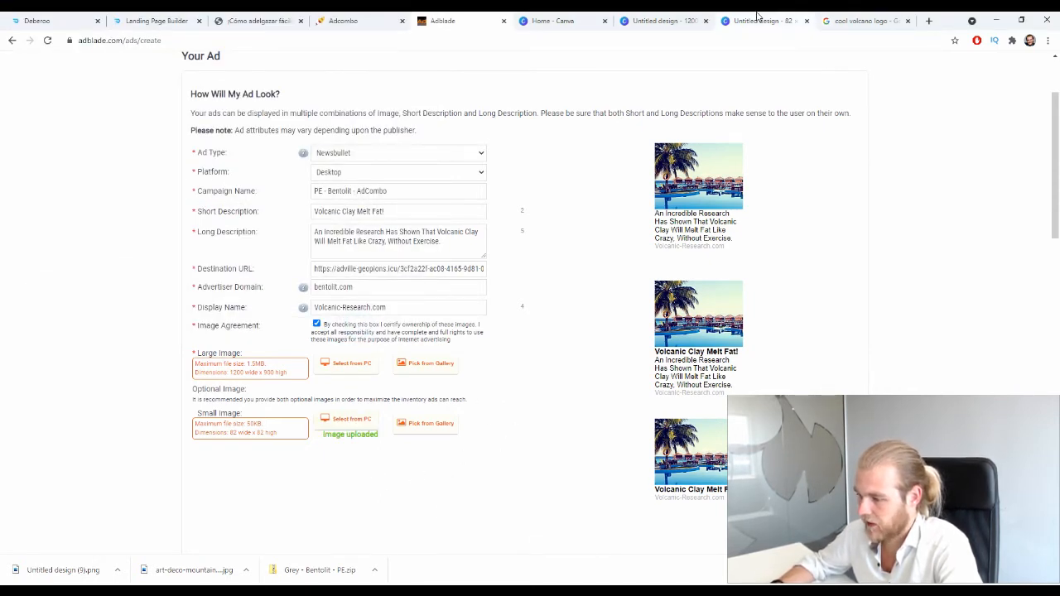
# Step: Switch to Google Images and search for "erupting volcano"
pyautogui.click(662, 20)
pyautogui.click(866, 20)
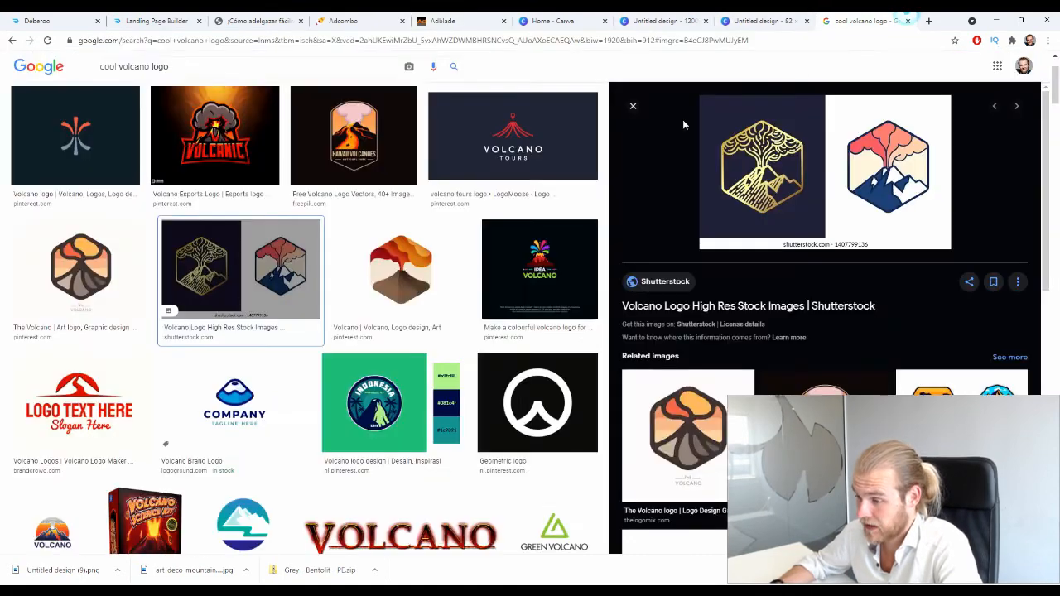
pyautogui.moveTo(319, 71); pyautogui.dragTo(124, 75)
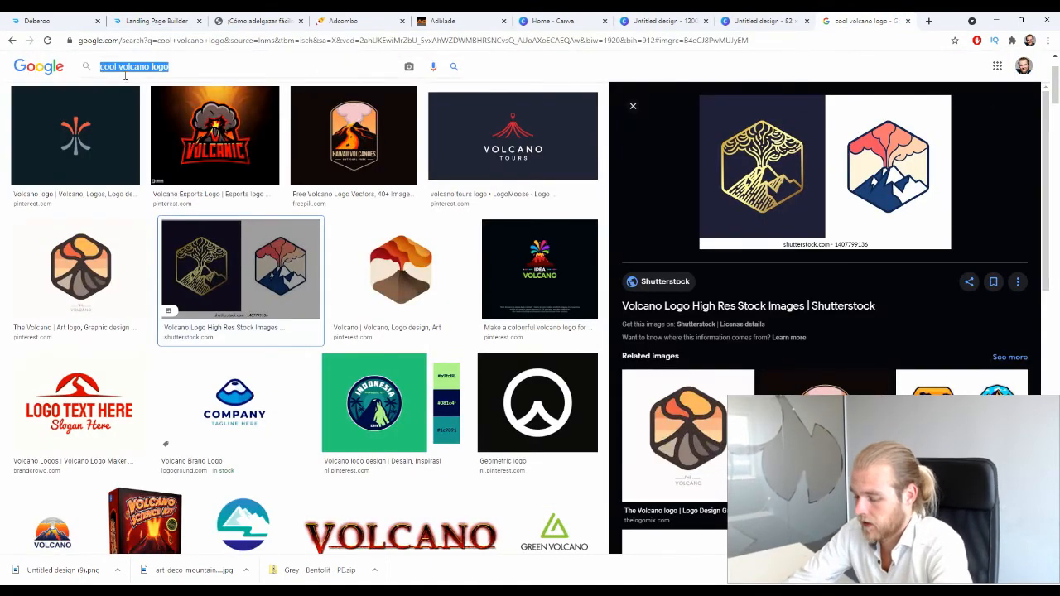
pyautogui.write('erupting volcano')
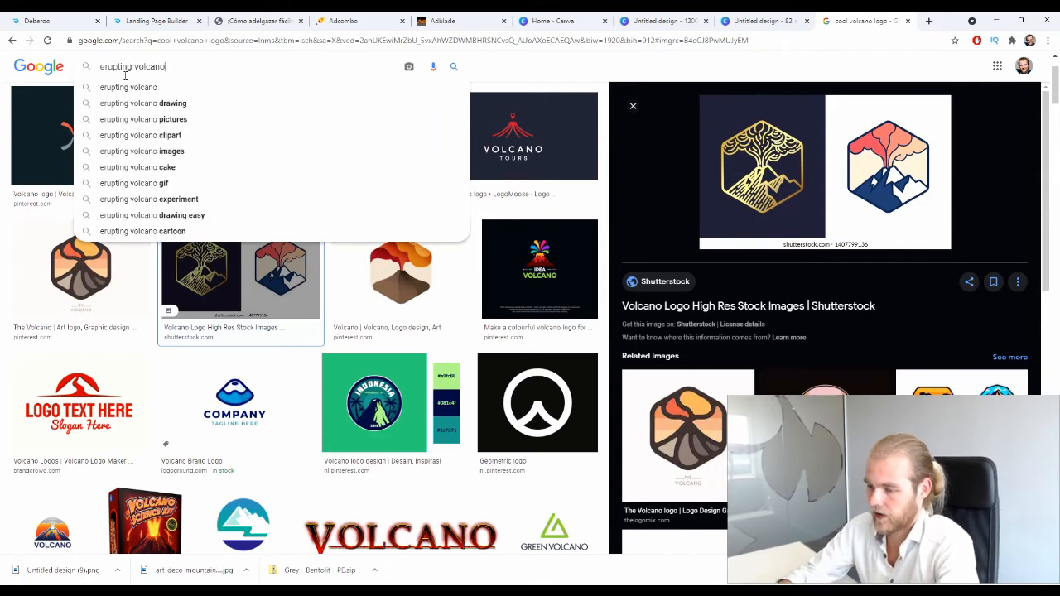
pyautogui.press('Return')
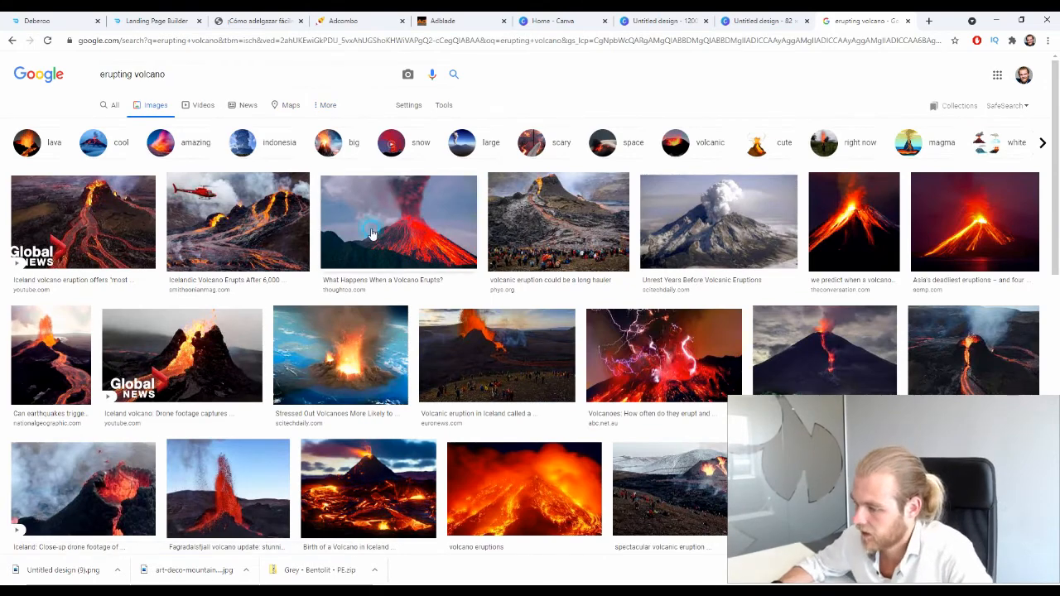
# Step: Preview the ThoughtCo, ABC lightning and Global Facts photos among the results to compare them for the large ad image
pyautogui.click(368, 239)
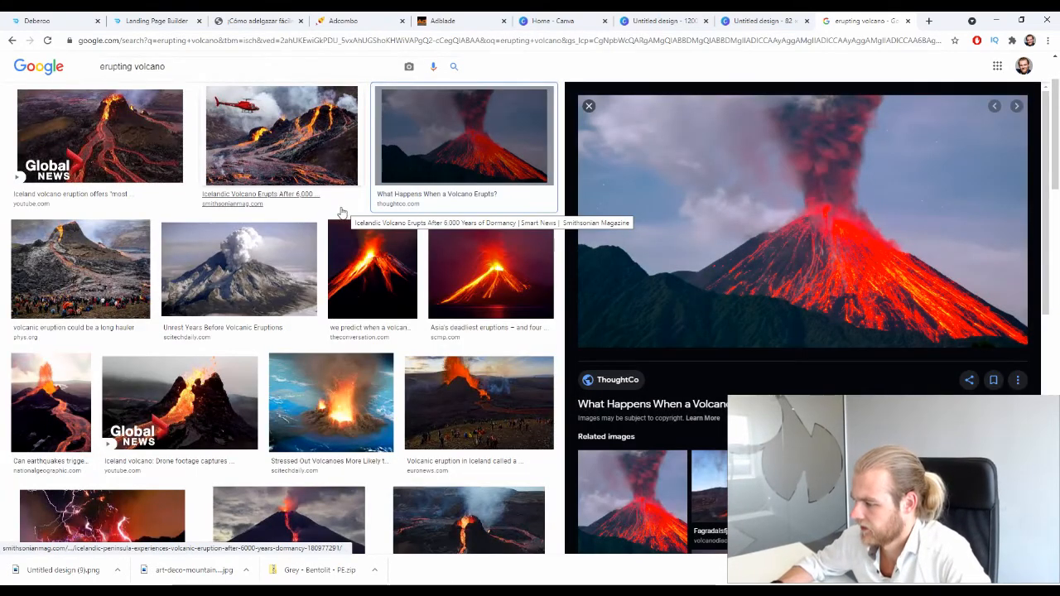
pyautogui.scroll(-3, 481, 309)
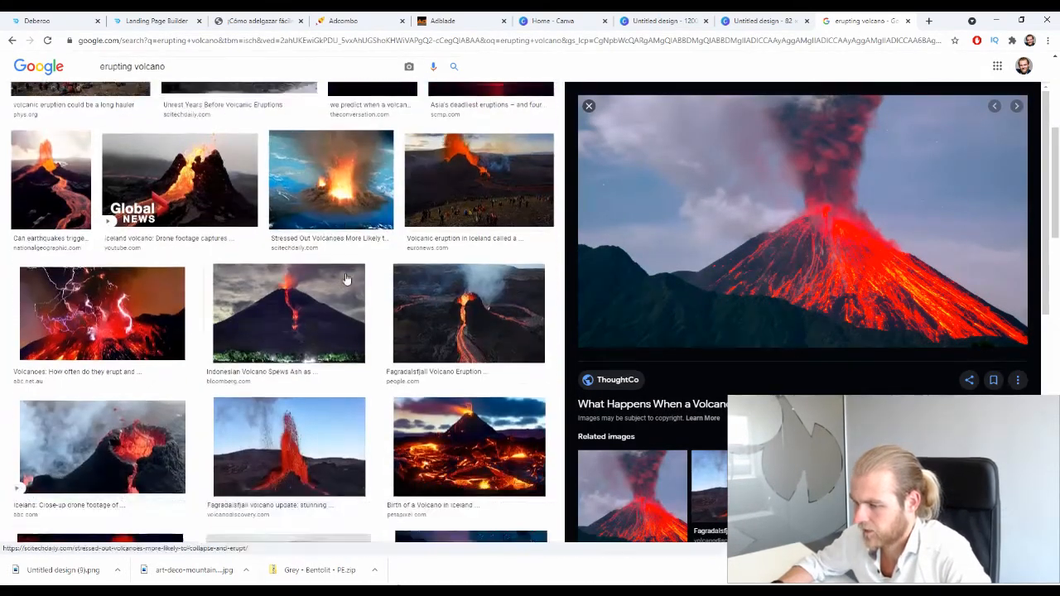
pyautogui.scroll(1, 349, 276)
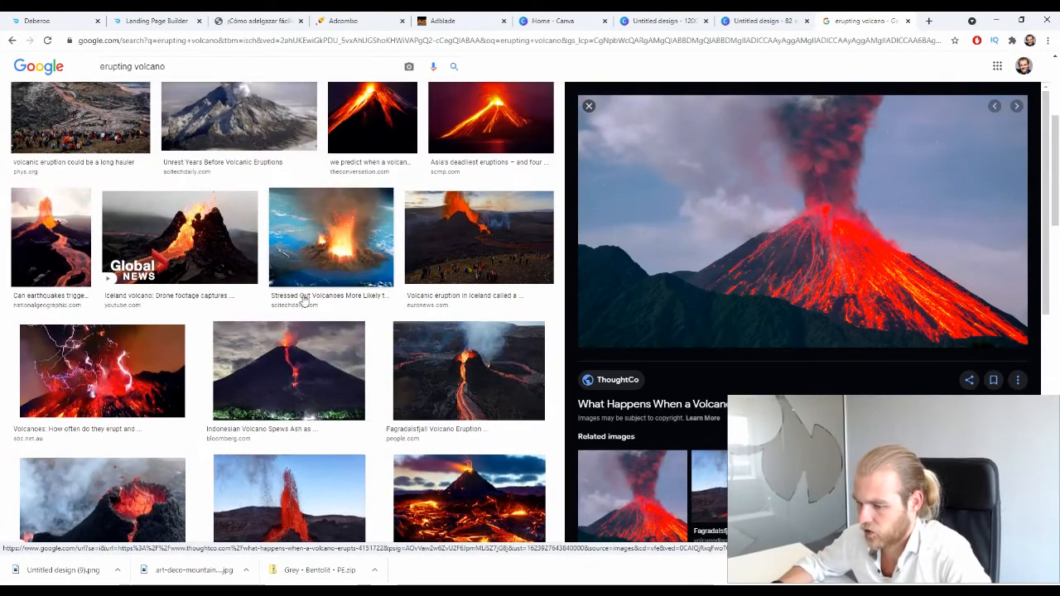
pyautogui.click(104, 380)
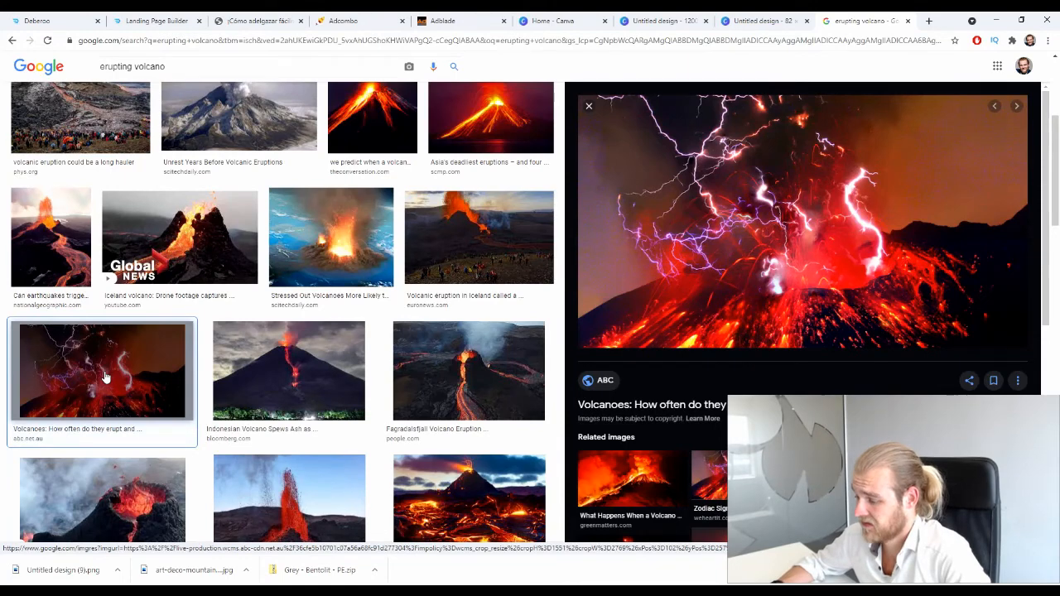
pyautogui.click(860, 475)
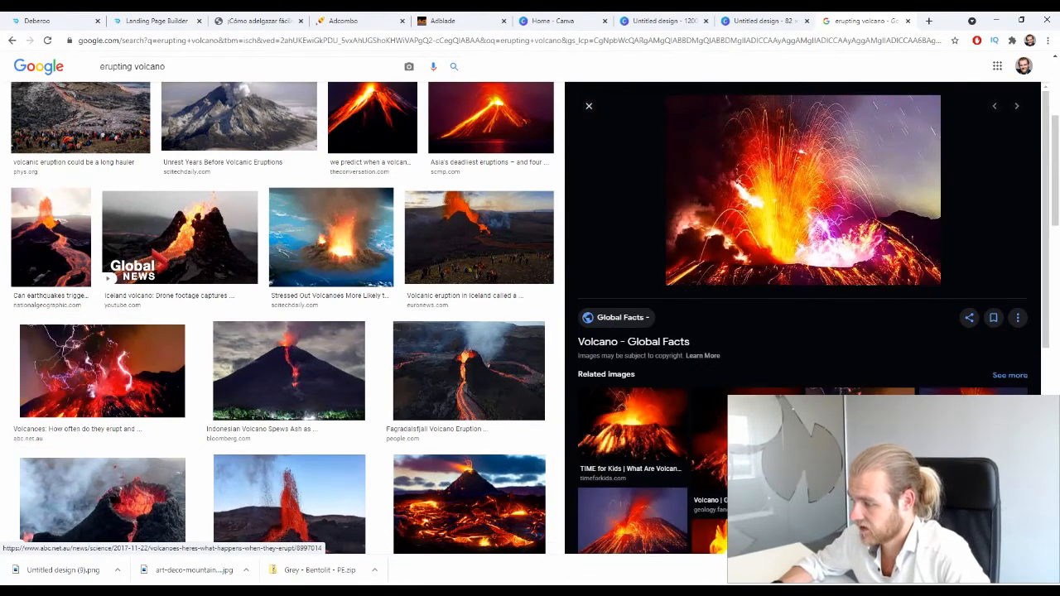
pyautogui.click(124, 373)
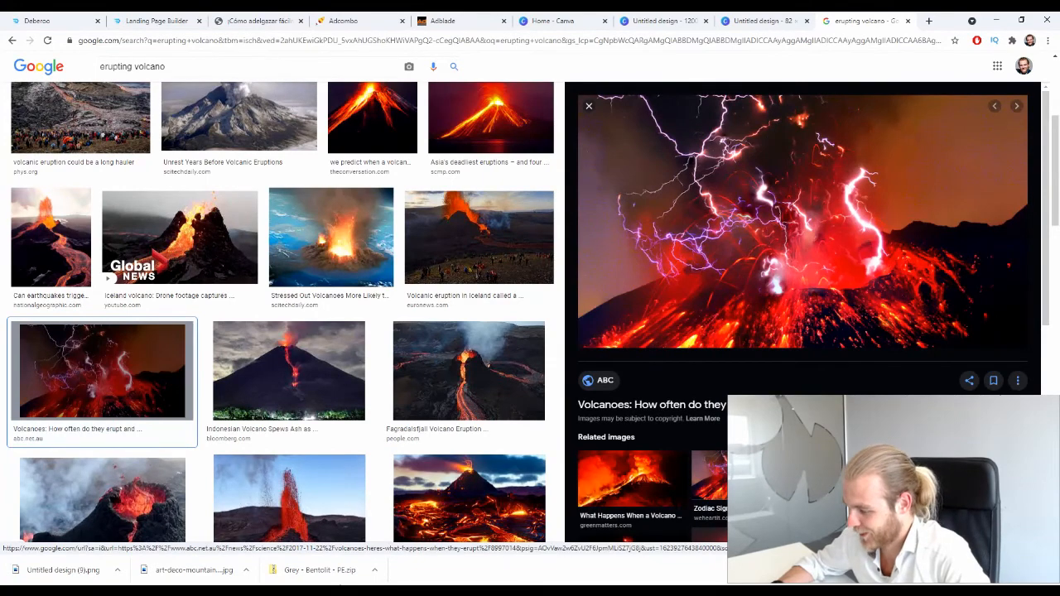
pyautogui.click(860, 474)
pyautogui.rightClick(781, 164)
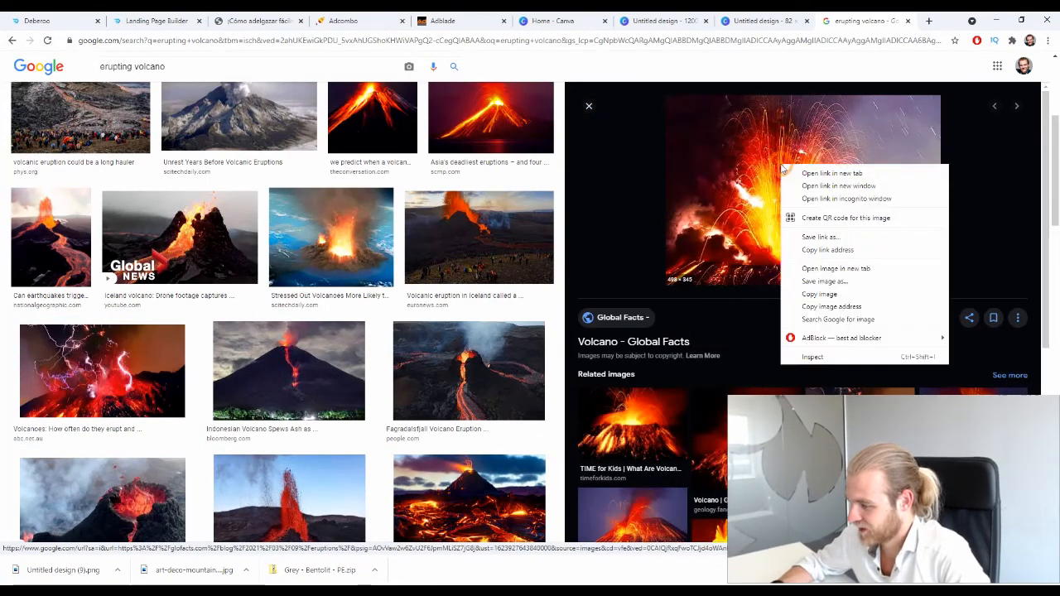
pyautogui.click(734, 337)
pyautogui.click(734, 337)
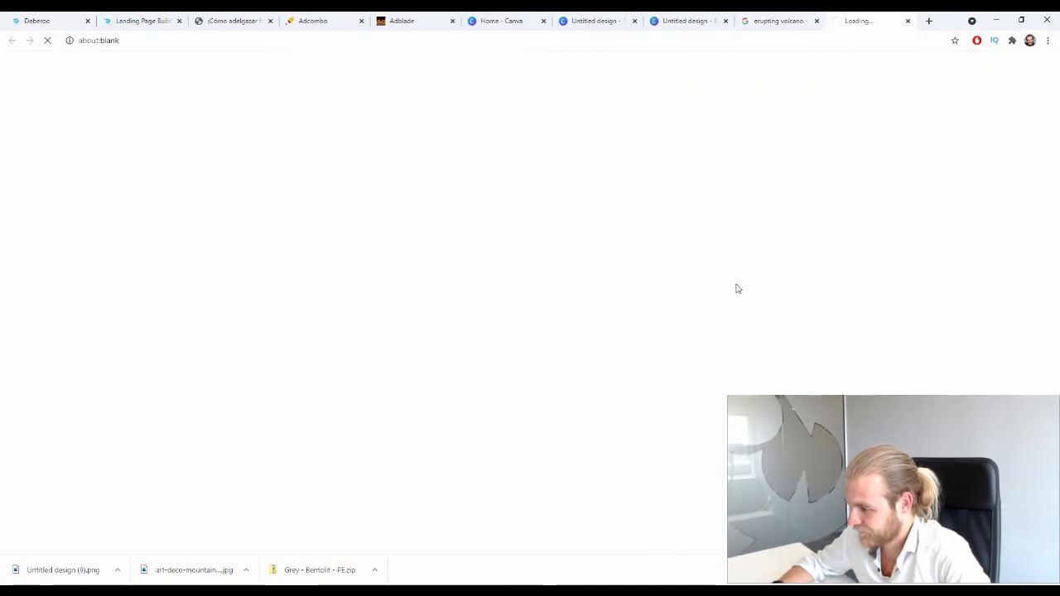
pyautogui.click(909, 20)
# Step: Save the ABC volcano lightning image and try to upload it to the 1200 × 900 px Canva design
pyautogui.click(99, 373)
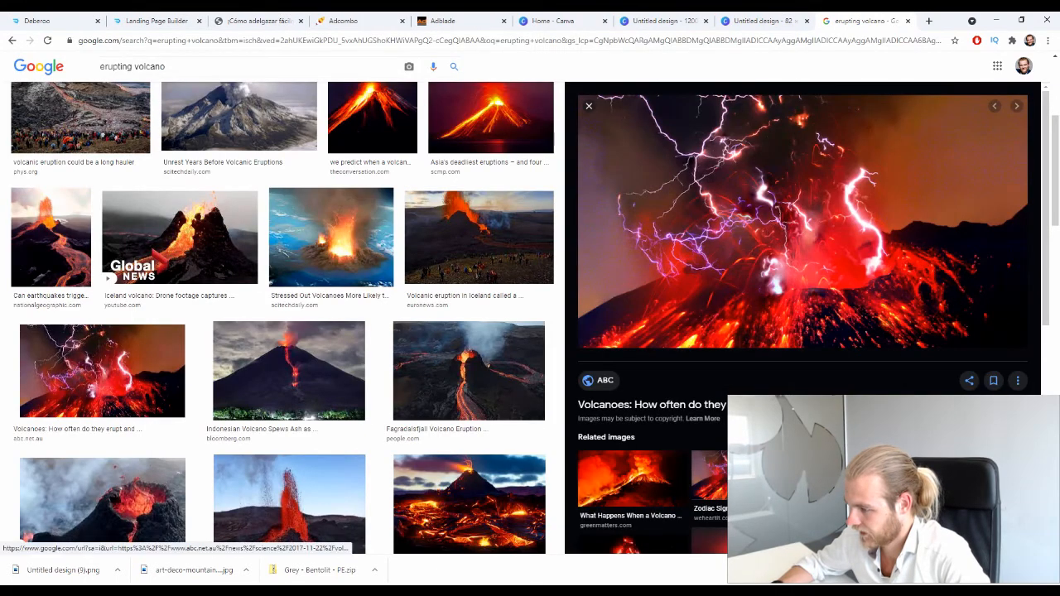
pyautogui.rightClick(809, 176)
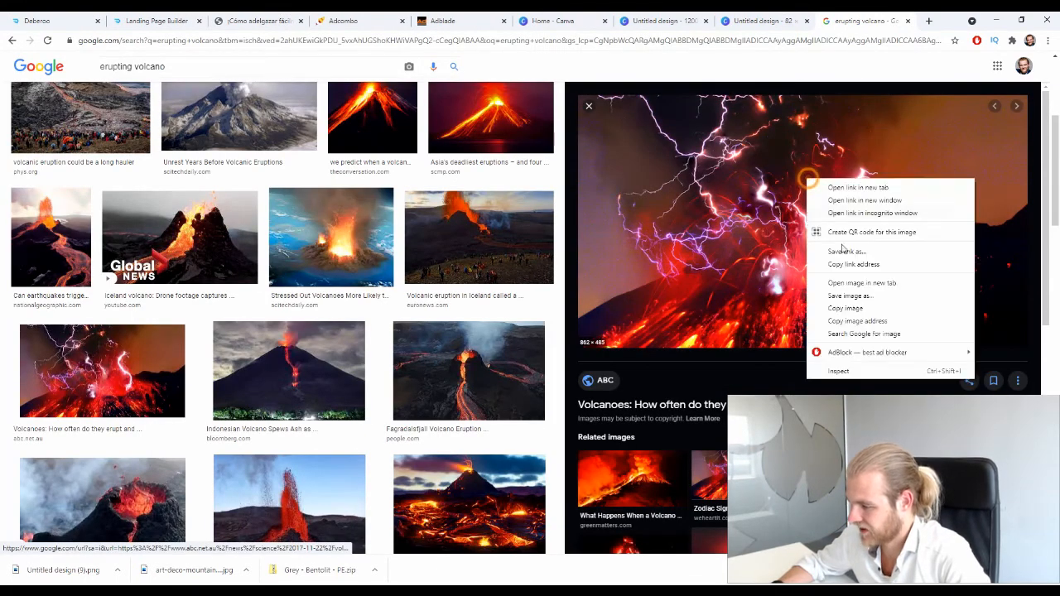
pyautogui.click(852, 292)
pyautogui.press('Return')
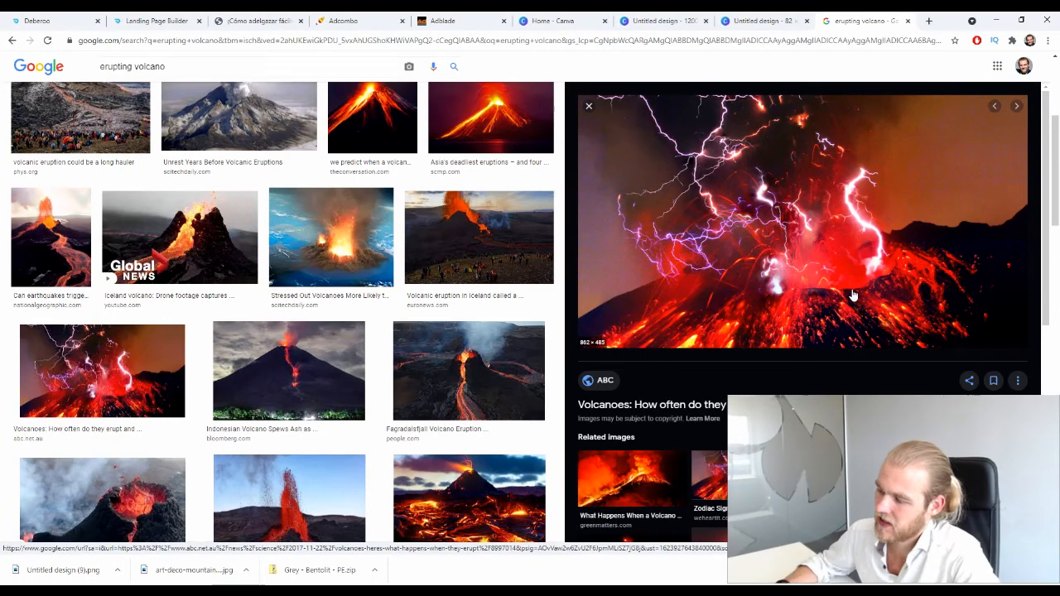
pyautogui.click(694, 18)
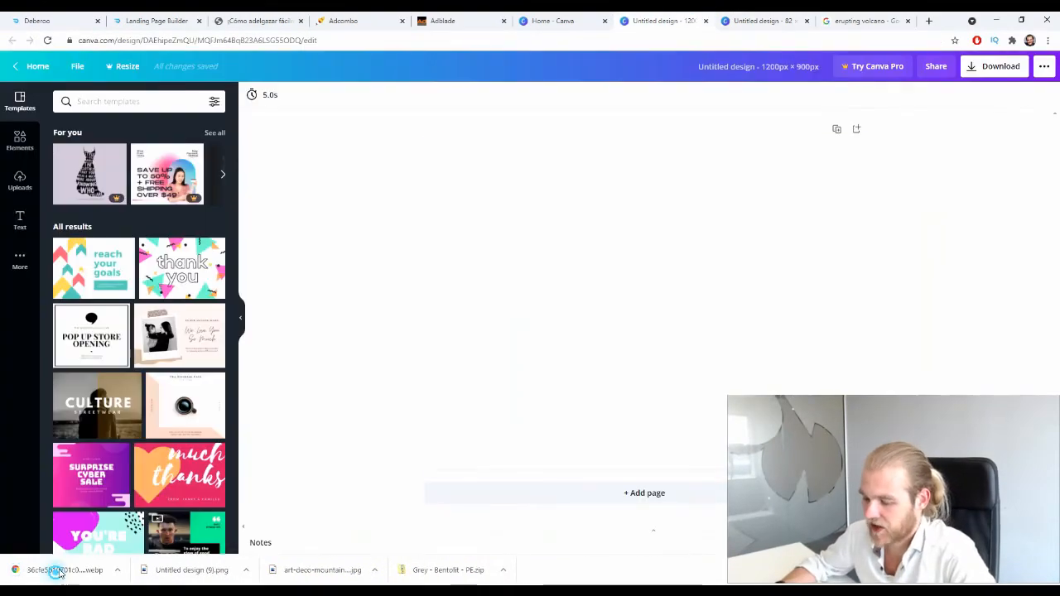
pyautogui.moveTo(50, 570); pyautogui.dragTo(80, 570)
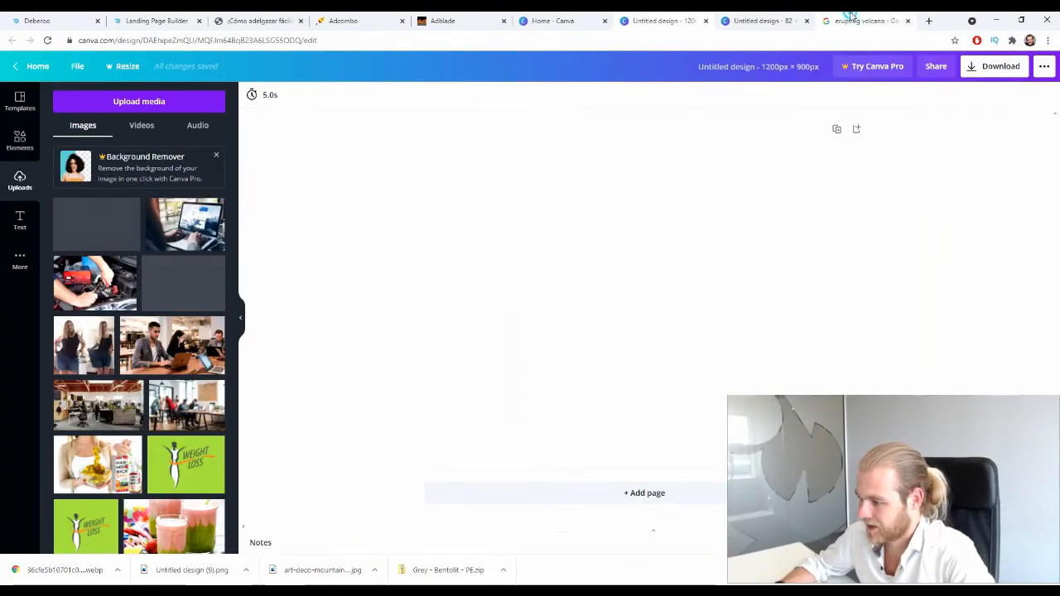
# Step: Return to the image results and save the Global Facts eruption photo to the computer
pyautogui.click(850, 16)
pyautogui.rightClick(777, 170)
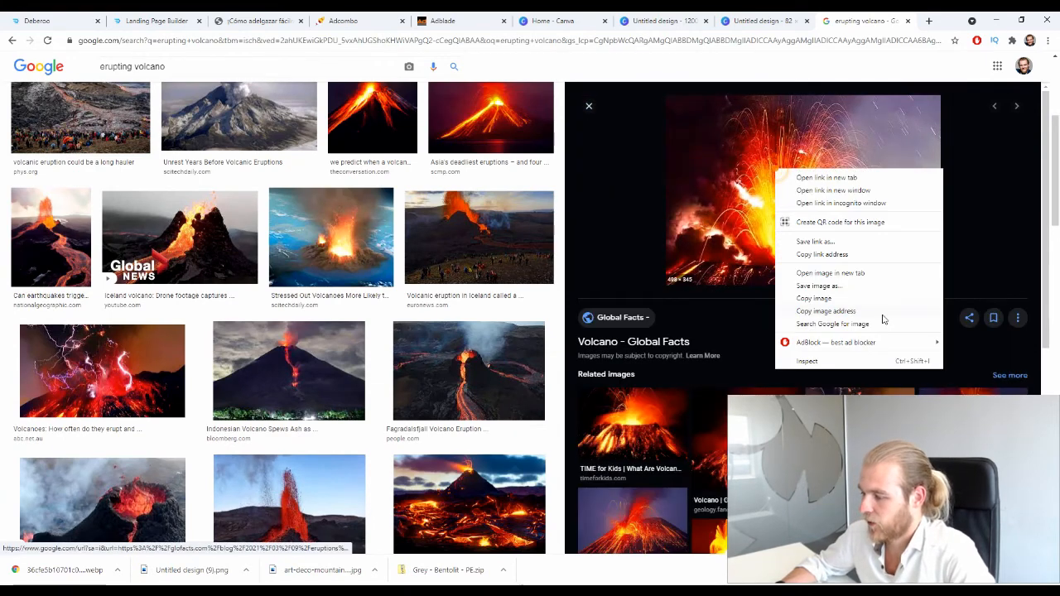
pyautogui.click(839, 284)
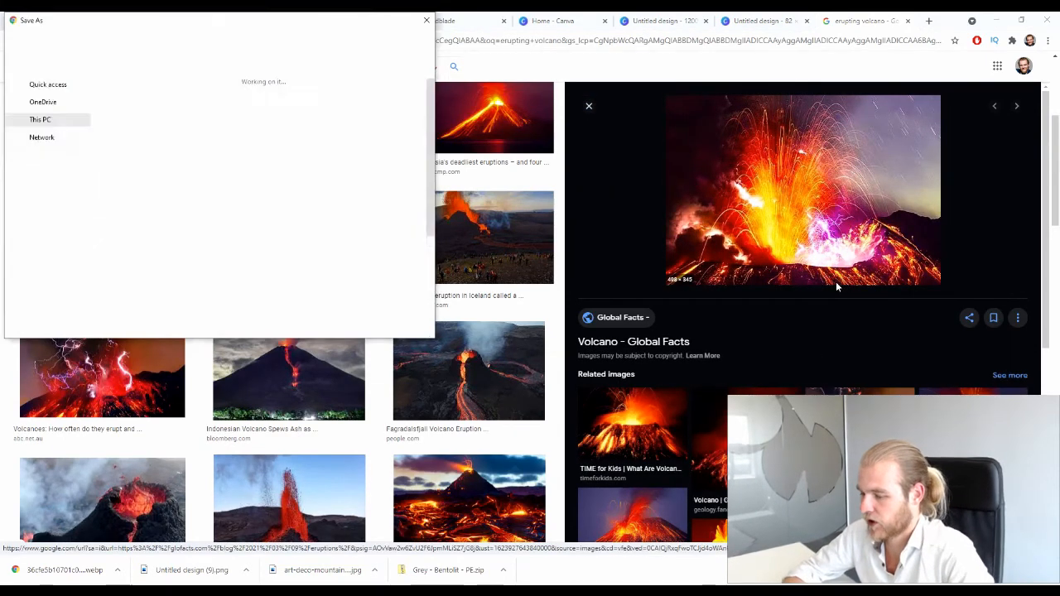
pyautogui.press('Return')
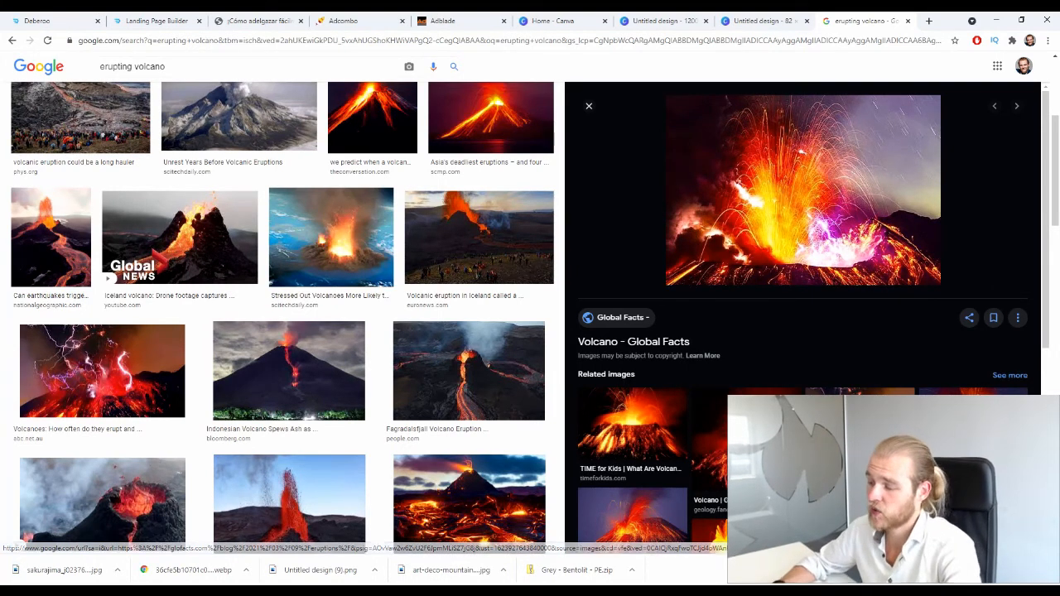
# Step: Upload the saved sakurajima JPG to the 1200 × 900 px Canva design and place it to fill the whole page
pyautogui.click(667, 21)
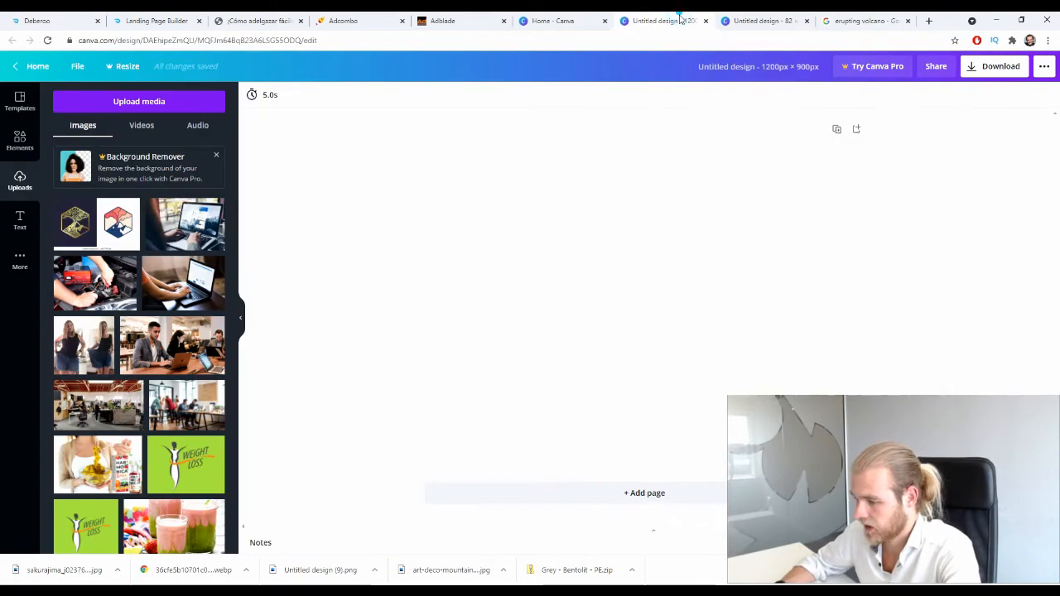
pyautogui.moveTo(80, 562); pyautogui.dragTo(116, 331)
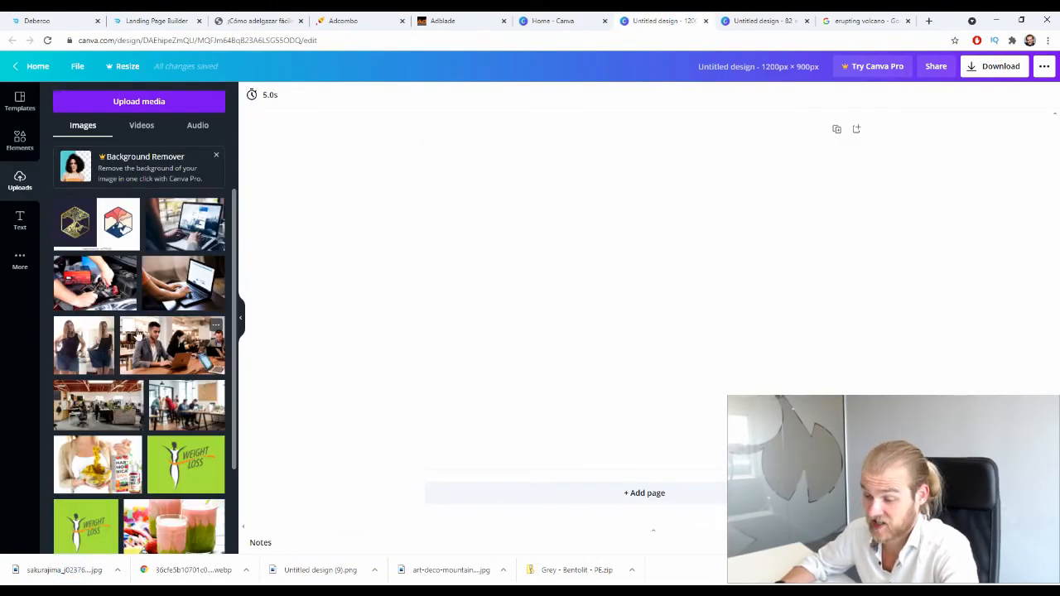
pyautogui.moveTo(89, 254); pyautogui.dragTo(440, 241)
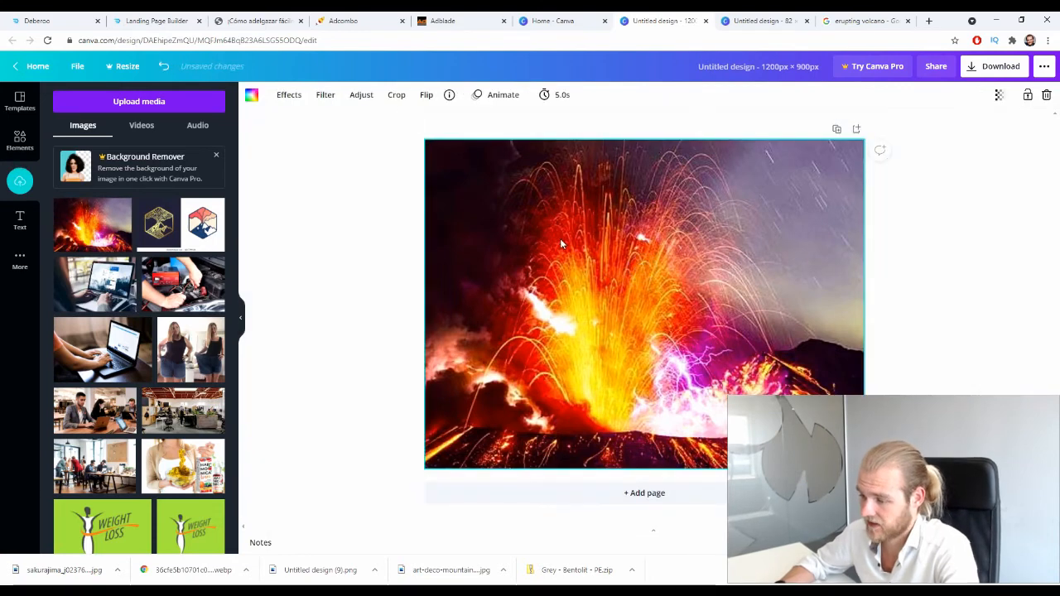
# Step: Adjust the eruption photo to brightness 16, contrast 34, saturation 47 and blur -25
pyautogui.click(356, 95)
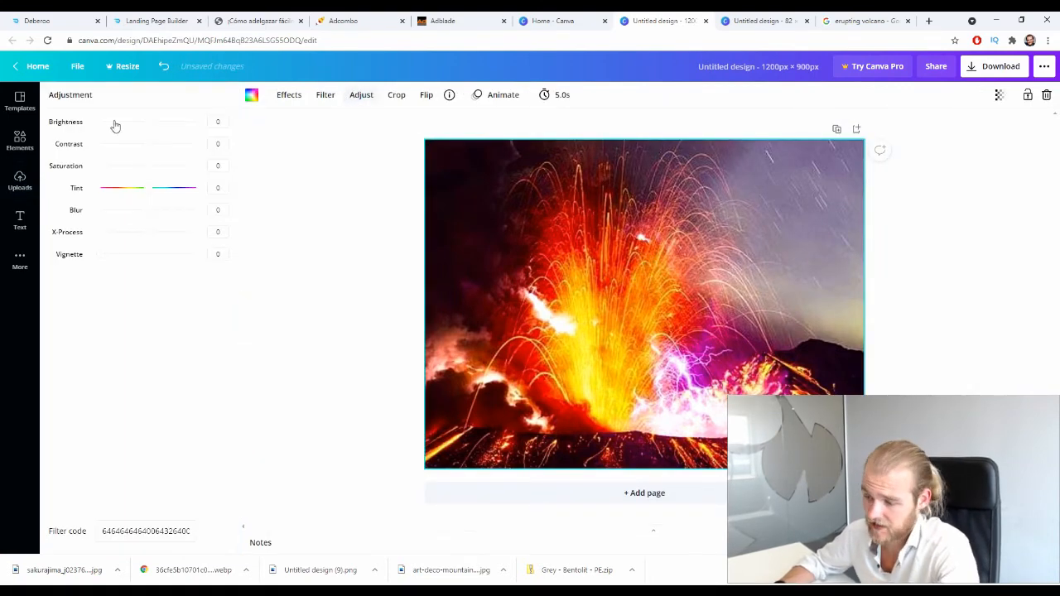
pyautogui.click(151, 122)
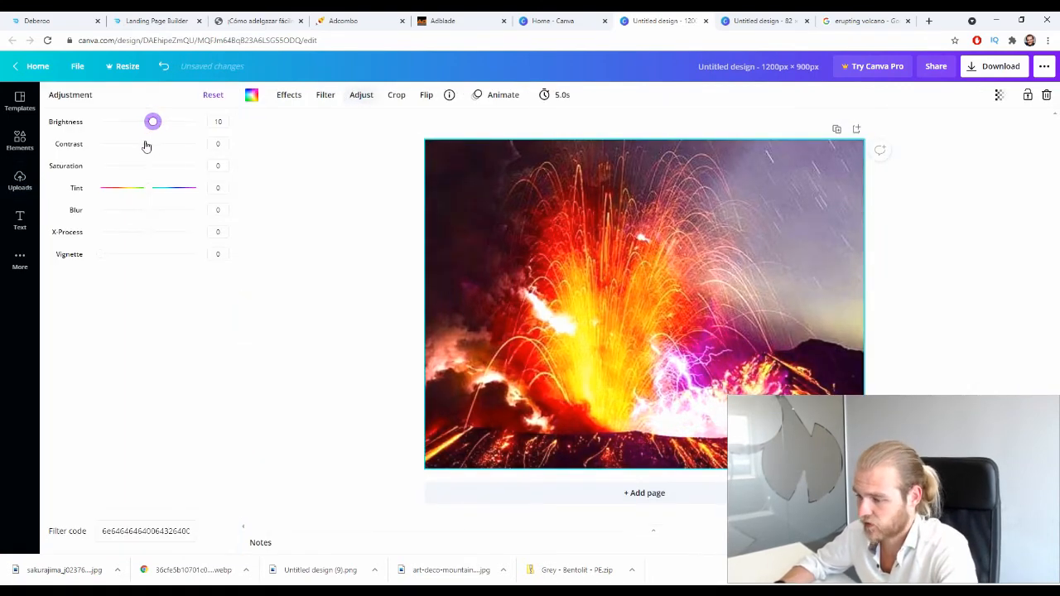
pyautogui.moveTo(152, 146); pyautogui.dragTo(171, 169)
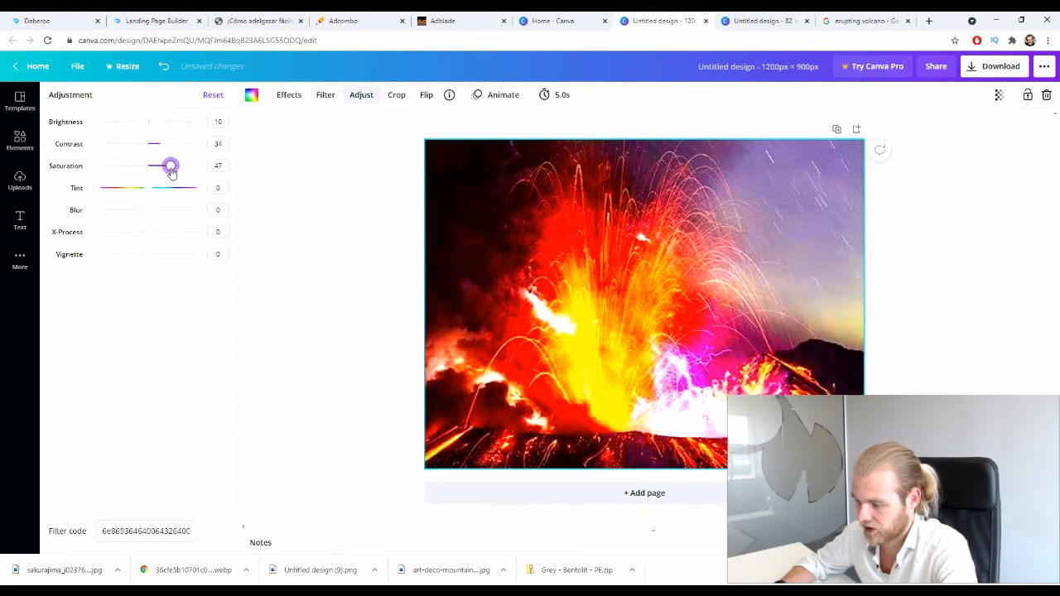
pyautogui.moveTo(150, 210); pyautogui.dragTo(136, 209)
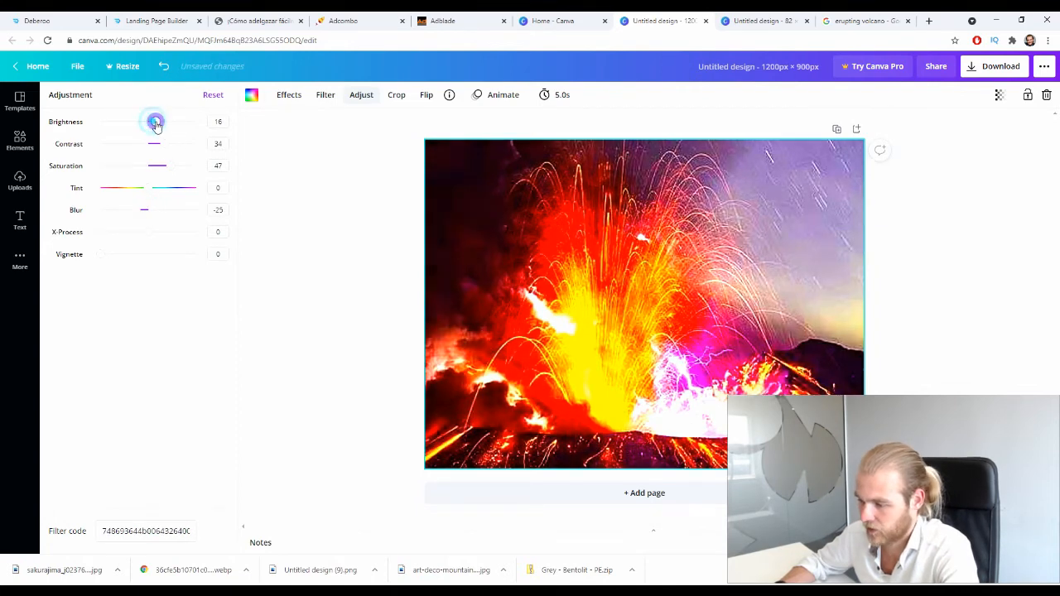
pyautogui.click(306, 260)
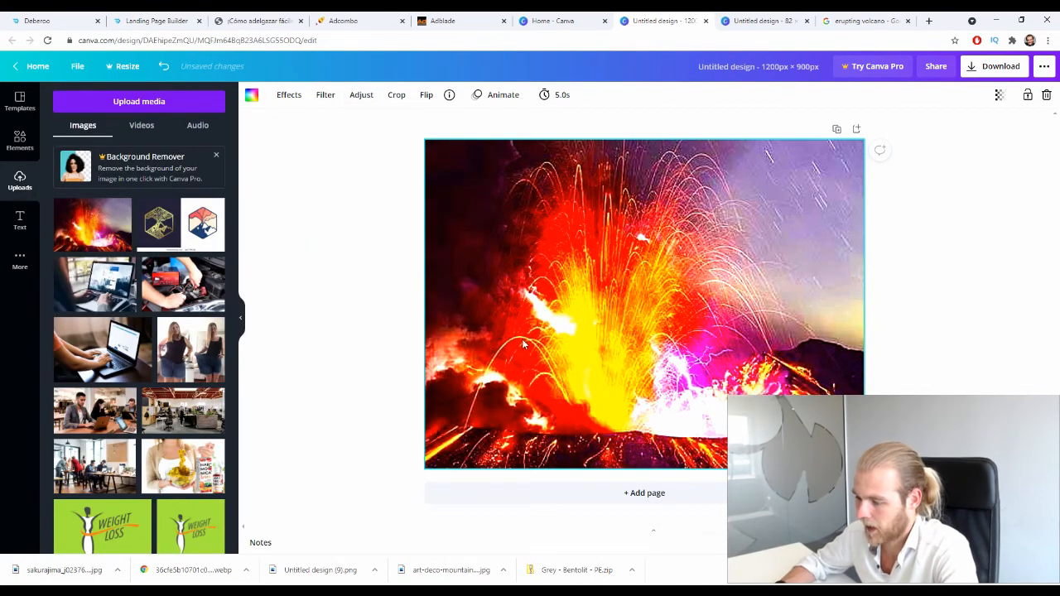
# Step: Download the eruption design as a PNG and return to the Adblade ad form
pyautogui.click(994, 66)
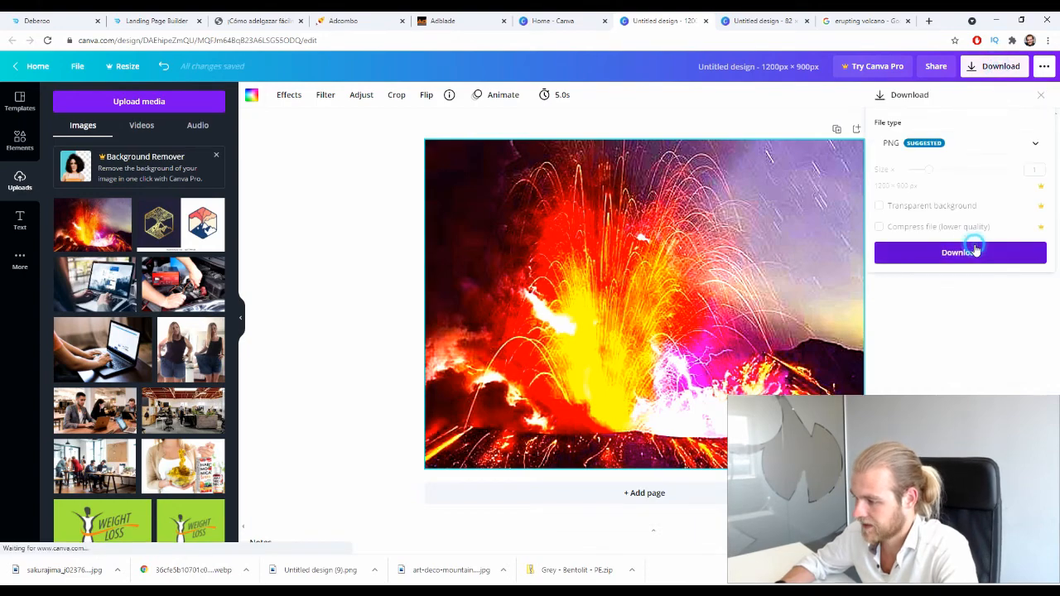
pyautogui.click(961, 250)
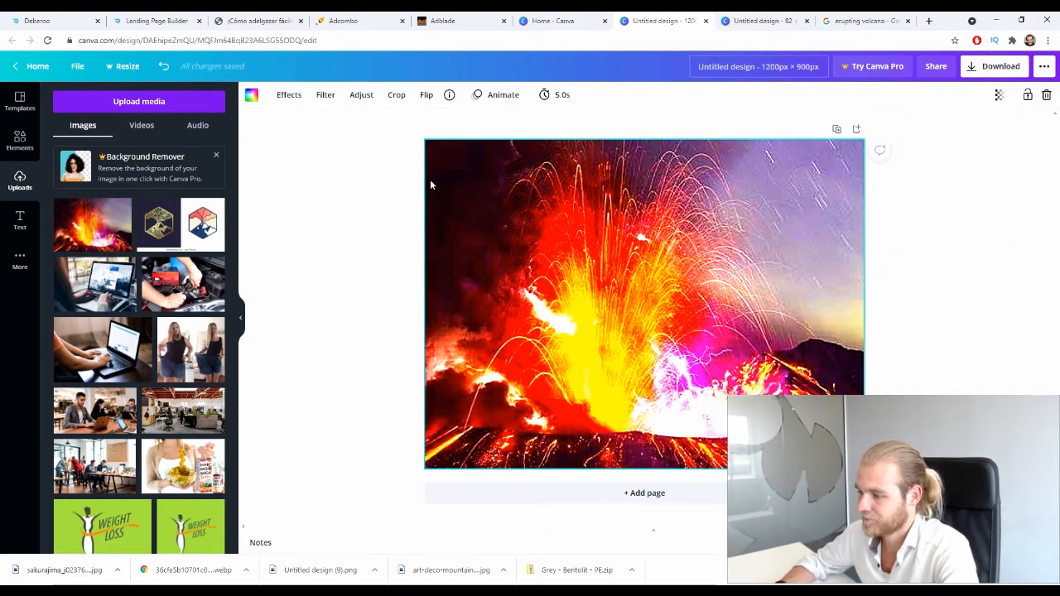
pyautogui.click(447, 21)
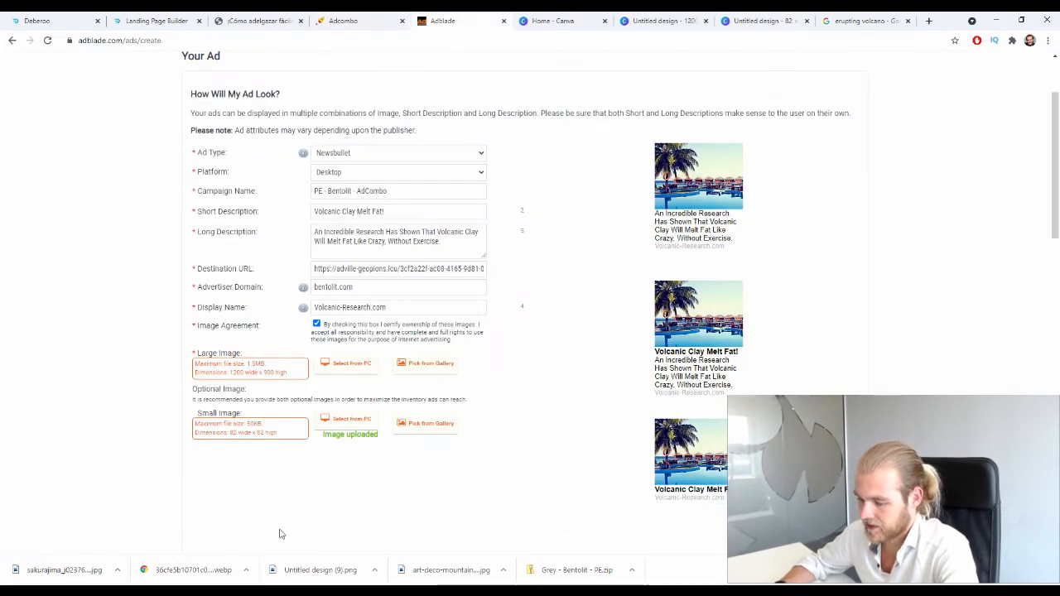
# Step: Try to upload "Untitled design (10)" from Downloads as the ad's large image
pyautogui.click(355, 367)
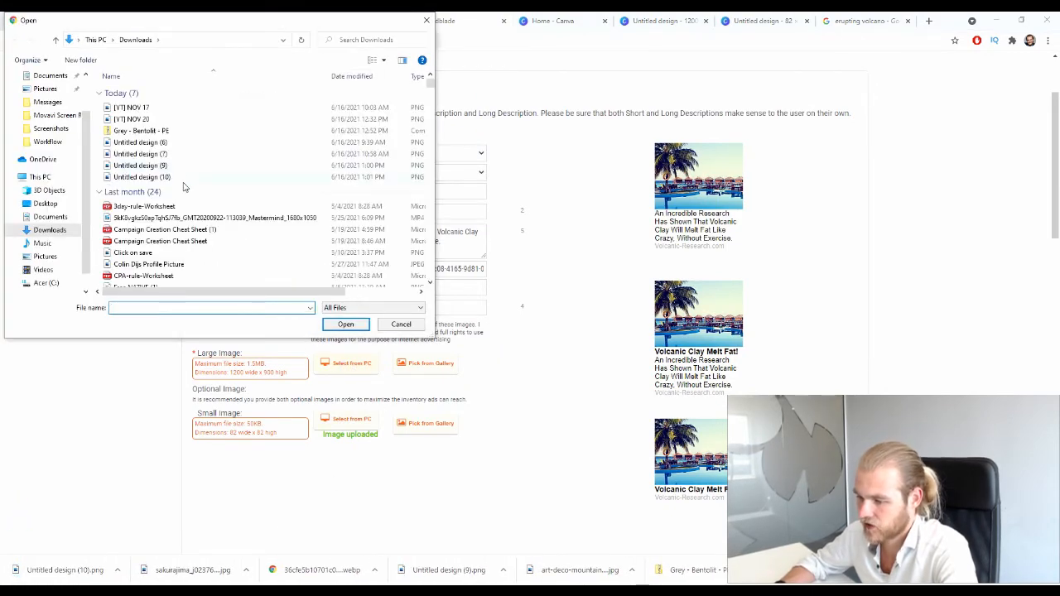
pyautogui.click(181, 177)
pyautogui.click(346, 324)
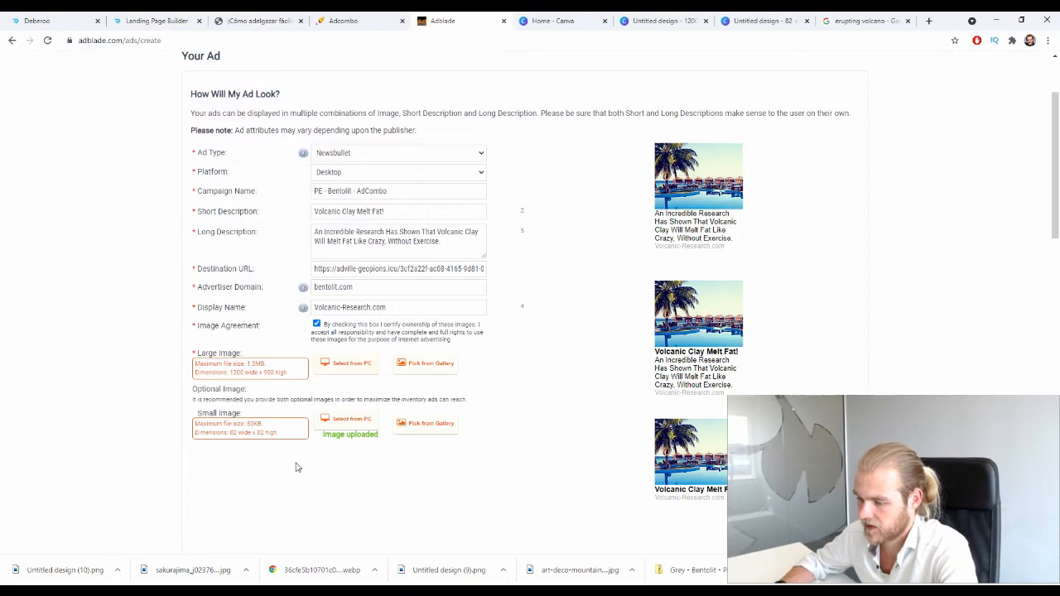
pyautogui.click(627, 114)
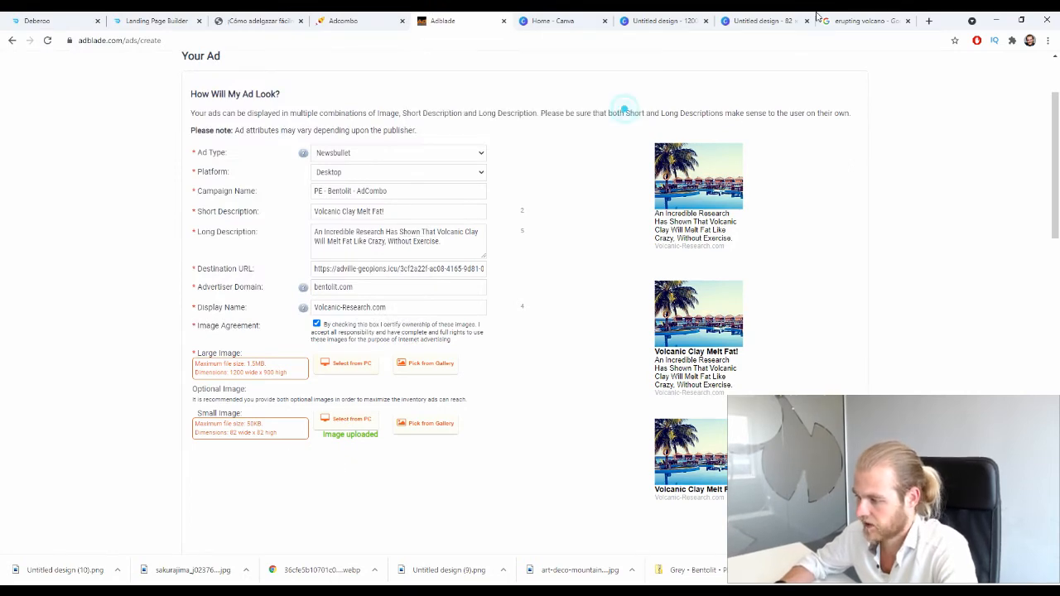
# Step: Download the 1200 × 900 px eruption design from Canva as a JPG
pyautogui.click(660, 21)
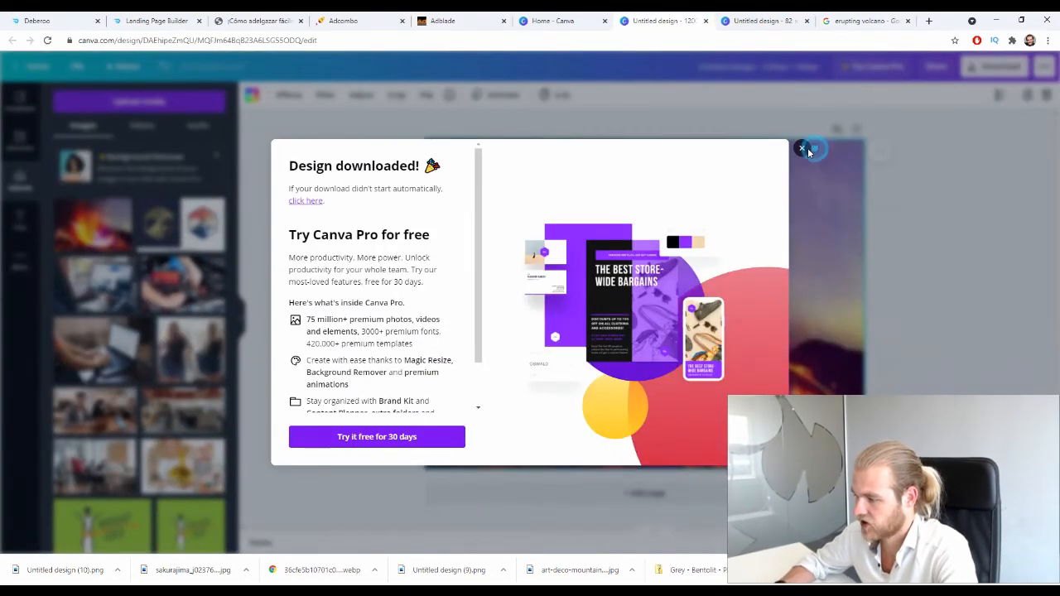
pyautogui.click(802, 147)
pyautogui.click(1000, 66)
pyautogui.click(971, 142)
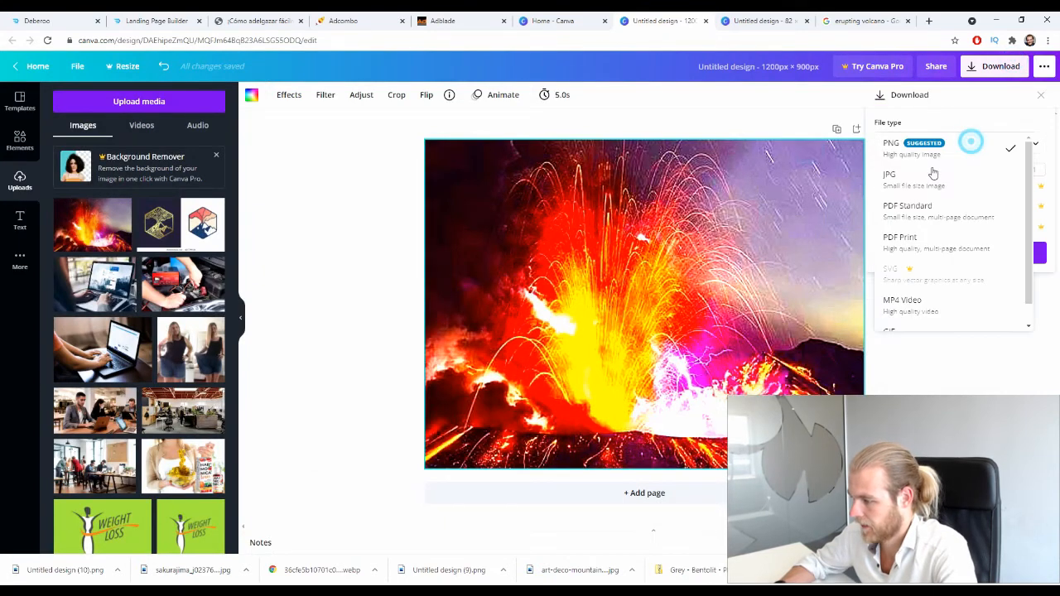
pyautogui.click(913, 177)
pyautogui.click(954, 250)
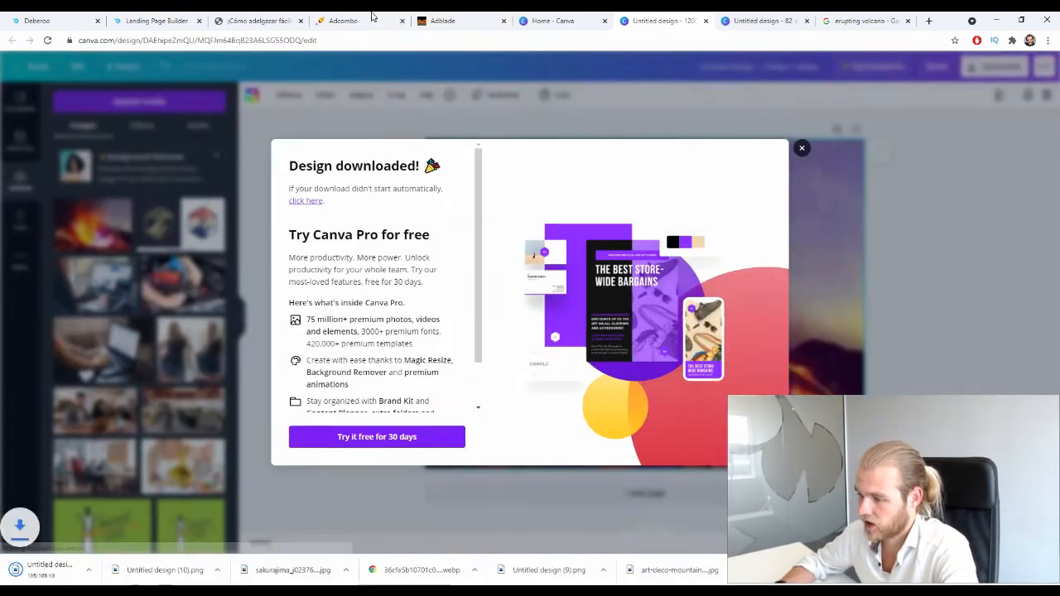
# Step: Upload the "Untitled design" JPG from Downloads as the large image of the Adblade ad
pyautogui.click(425, 24)
pyautogui.click(349, 363)
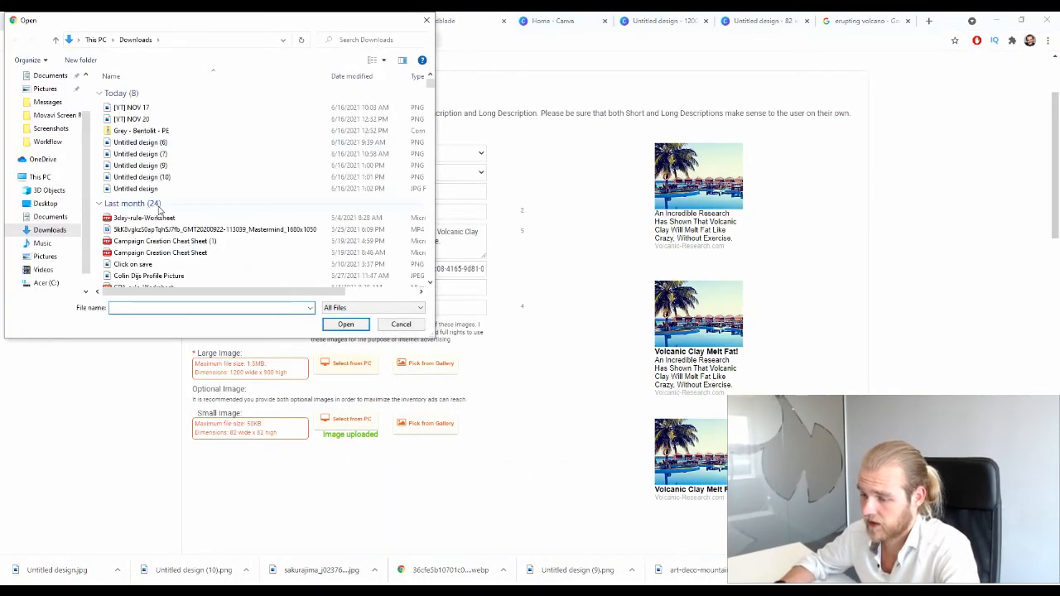
pyautogui.click(153, 189)
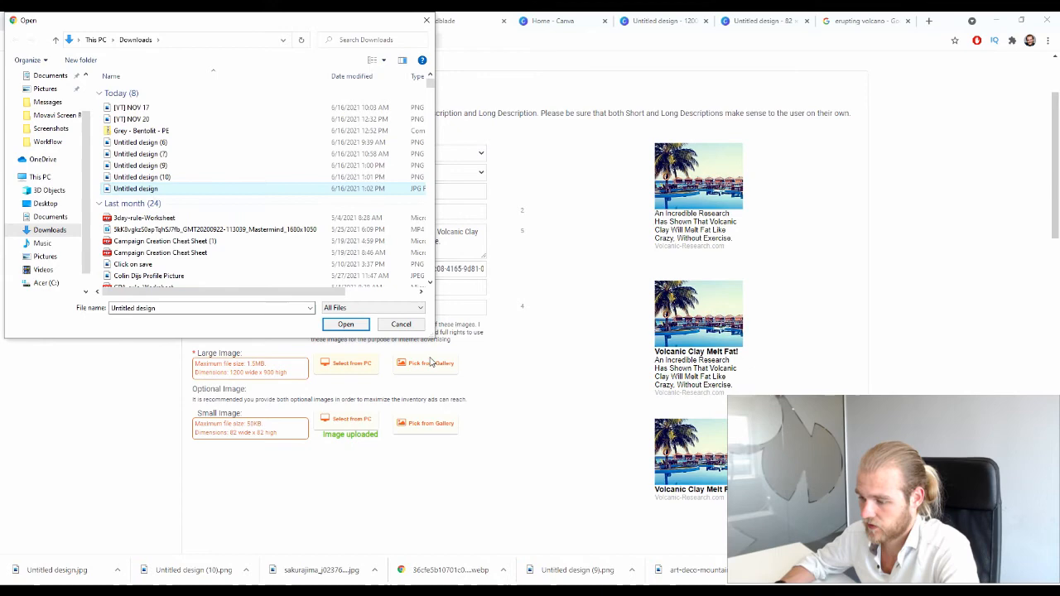
pyautogui.click(345, 324)
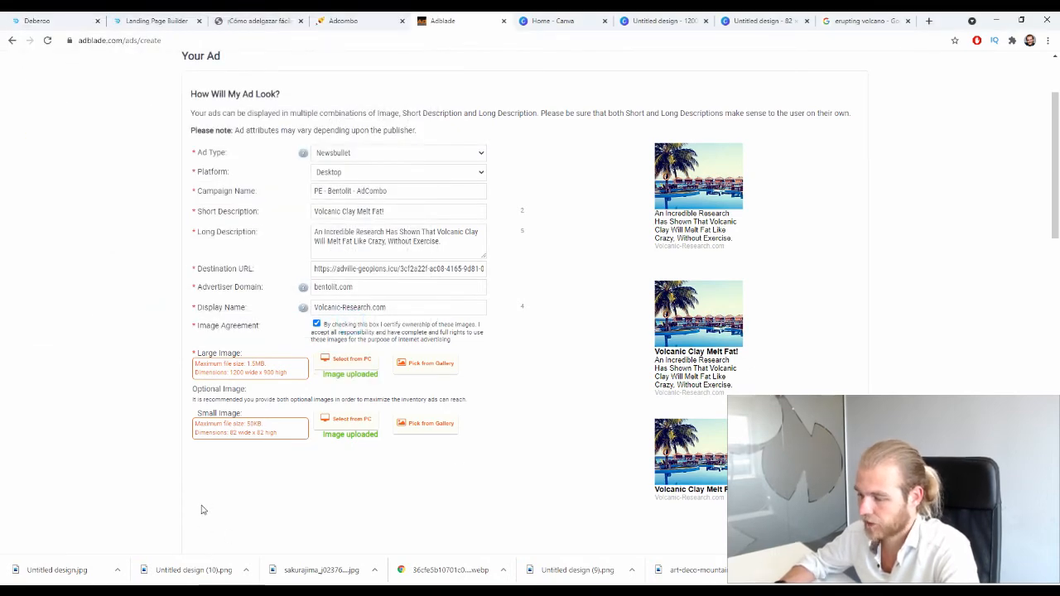
# Step: Examine the CPA Goal and optional Scheduling settings of the ad form
pyautogui.scroll(-5, 798, 251)
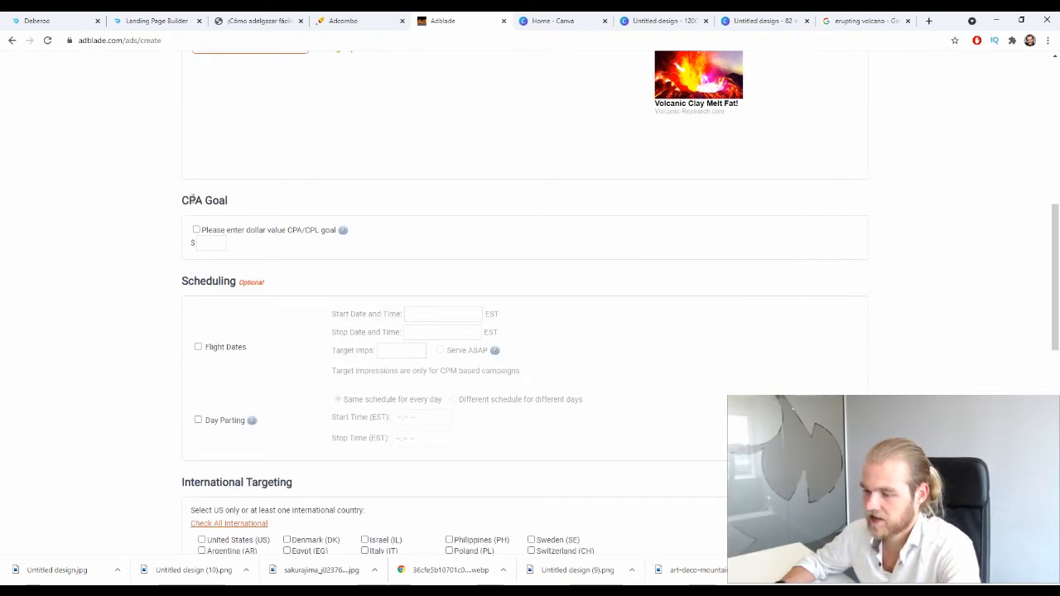
pyautogui.moveTo(190, 201); pyautogui.dragTo(287, 183)
pyautogui.click(286, 179)
pyautogui.click(196, 230)
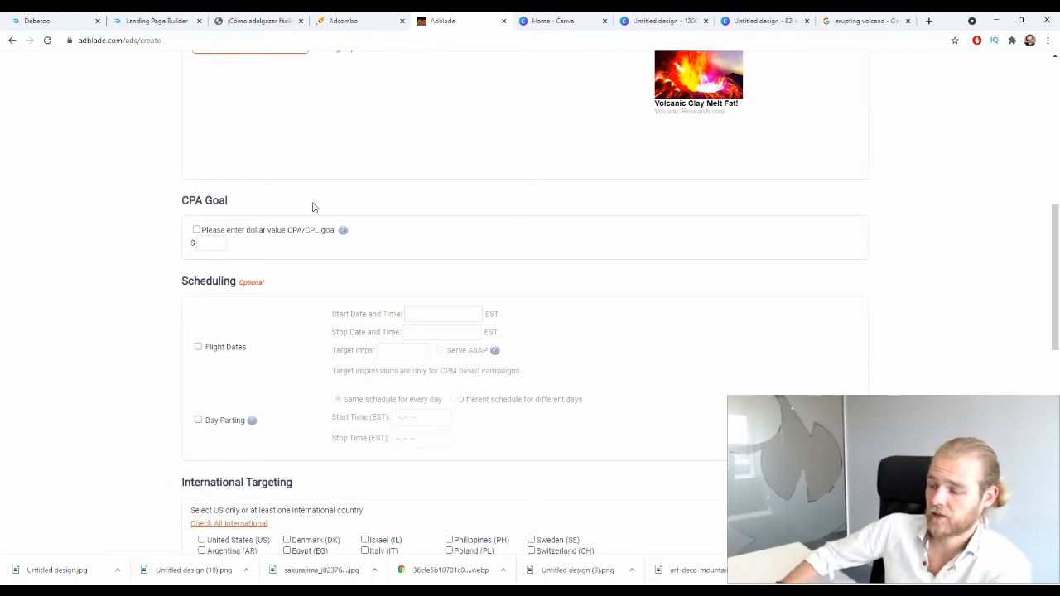
pyautogui.scroll(-1, 249, 207)
pyautogui.moveTo(196, 173); pyautogui.dragTo(253, 184)
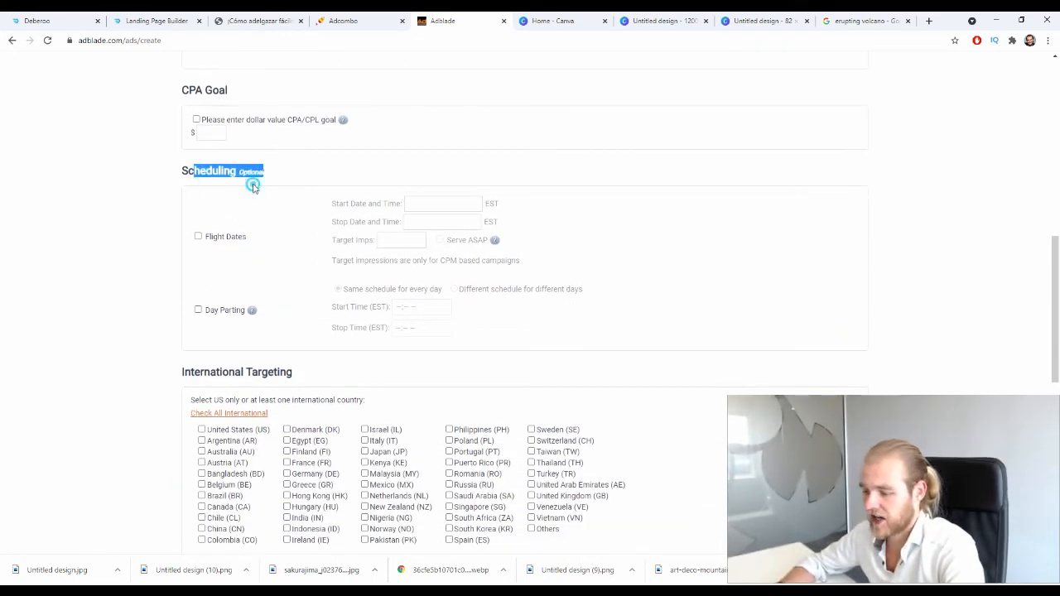
pyautogui.click(239, 196)
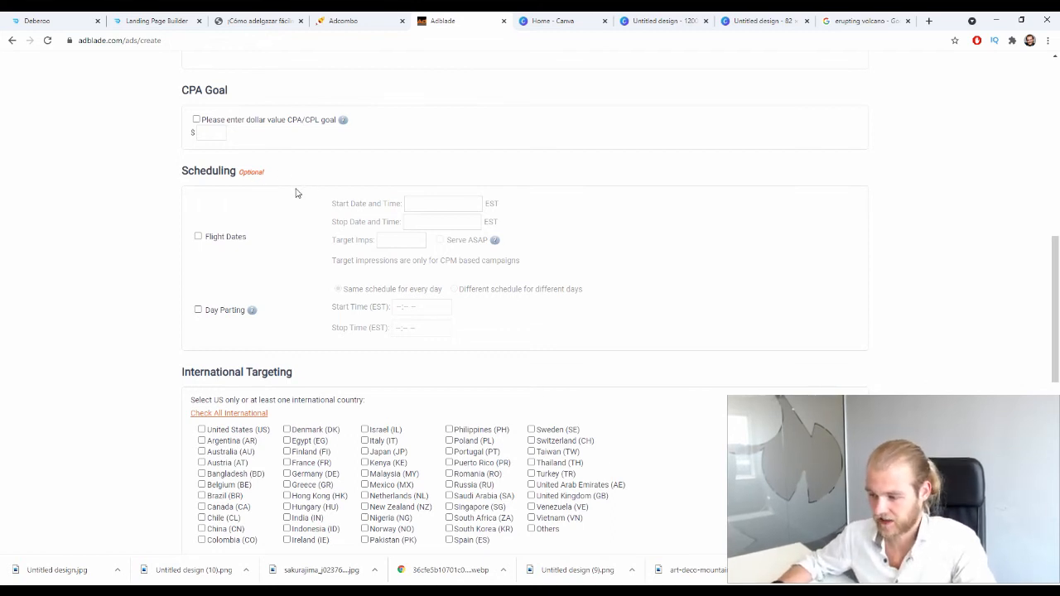
# Step: Try the all-international and United States options, and set the ad's international targeting to Others
pyautogui.scroll(-2, 296, 193)
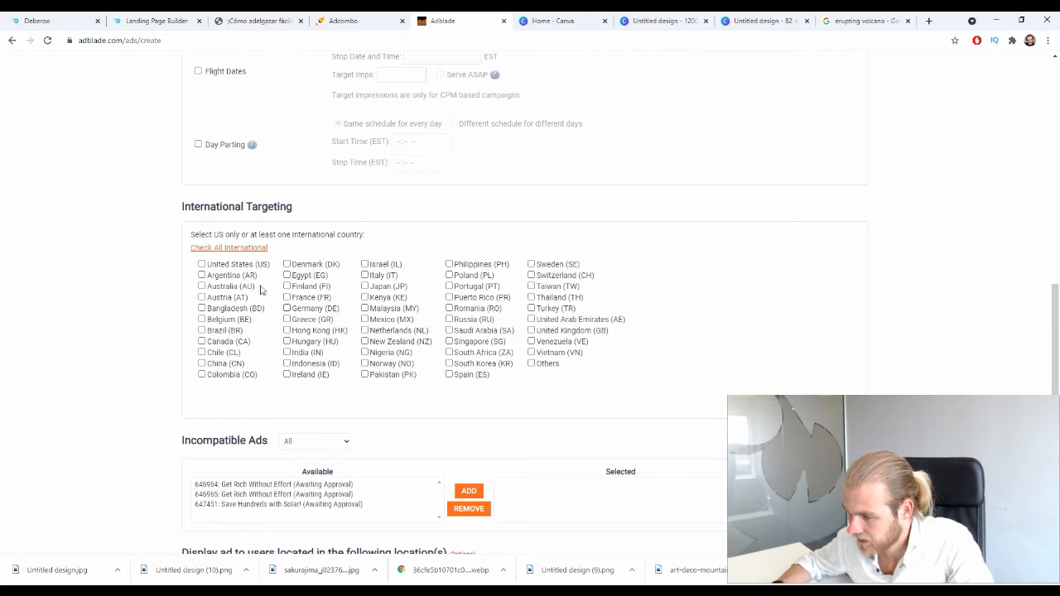
pyautogui.click(218, 247)
pyautogui.click(242, 249)
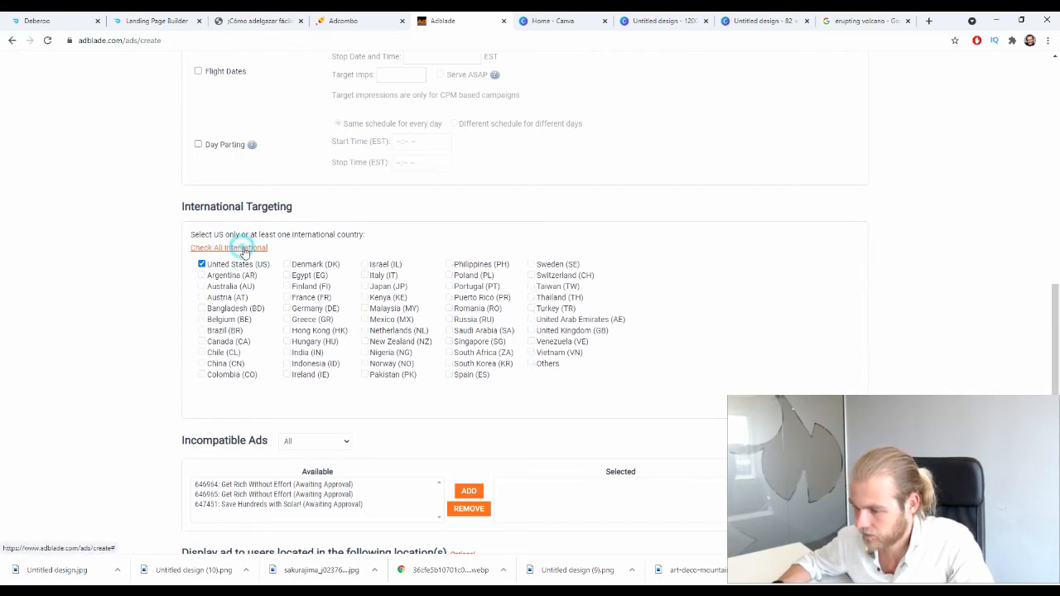
pyautogui.click(201, 249)
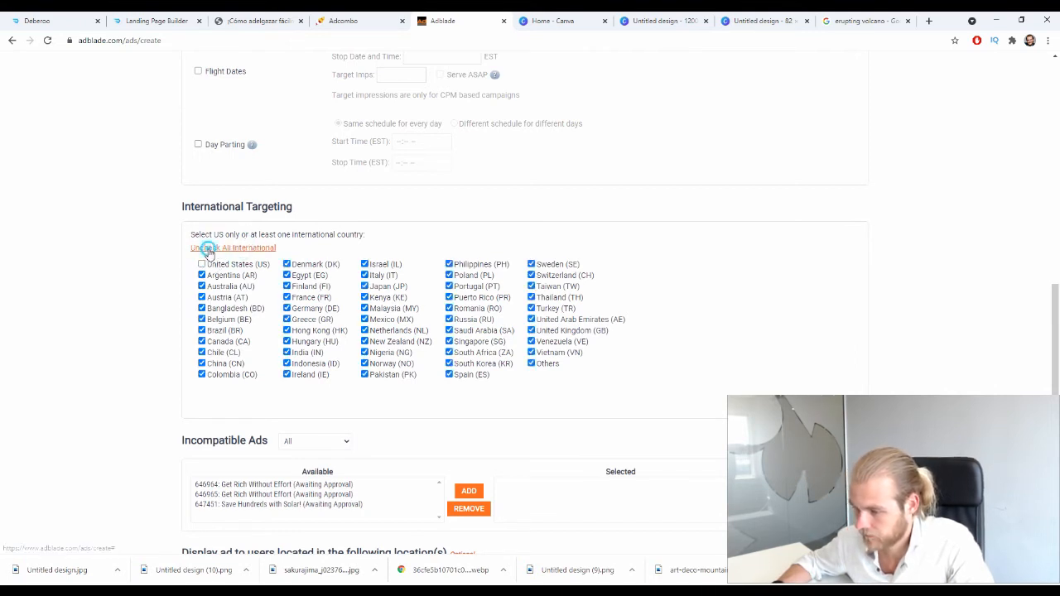
pyautogui.click(208, 248)
pyautogui.click(202, 264)
pyautogui.click(201, 264)
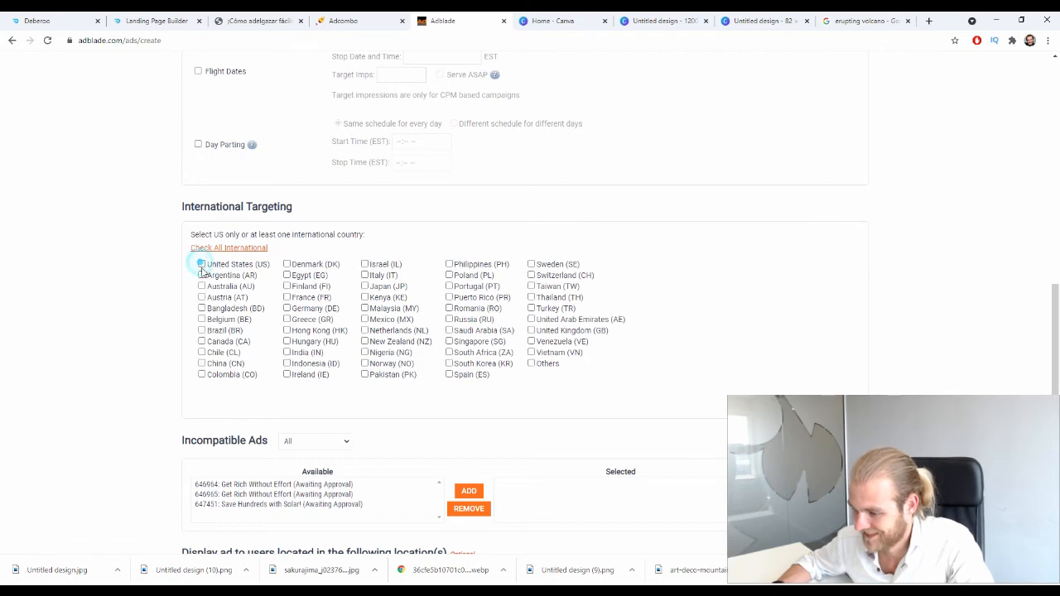
pyautogui.click(532, 365)
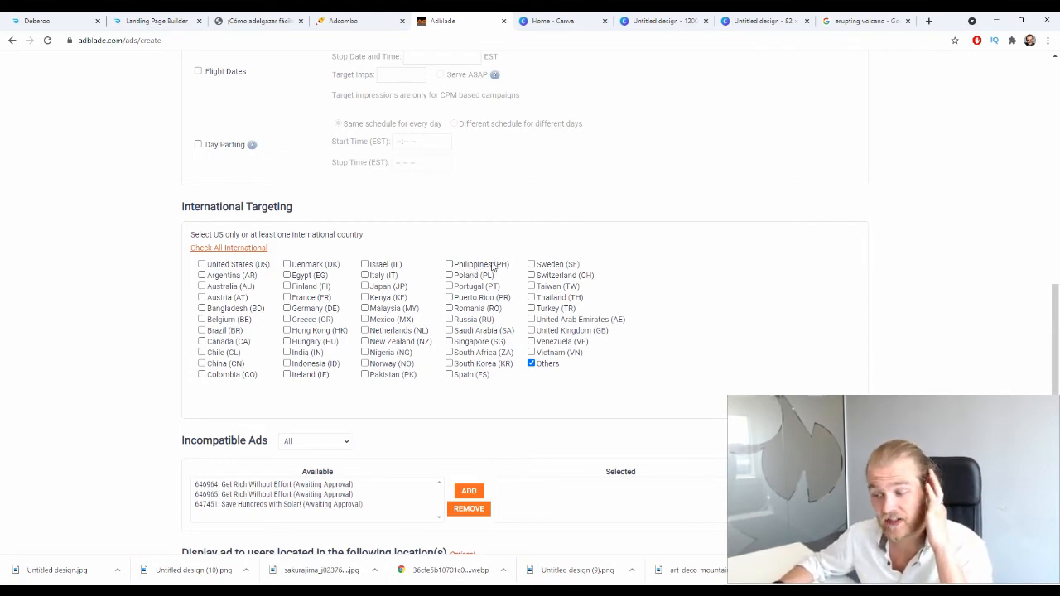
# Step: Check the target country of the Bentolit - PE offer in AdCombo
pyautogui.click(365, 16)
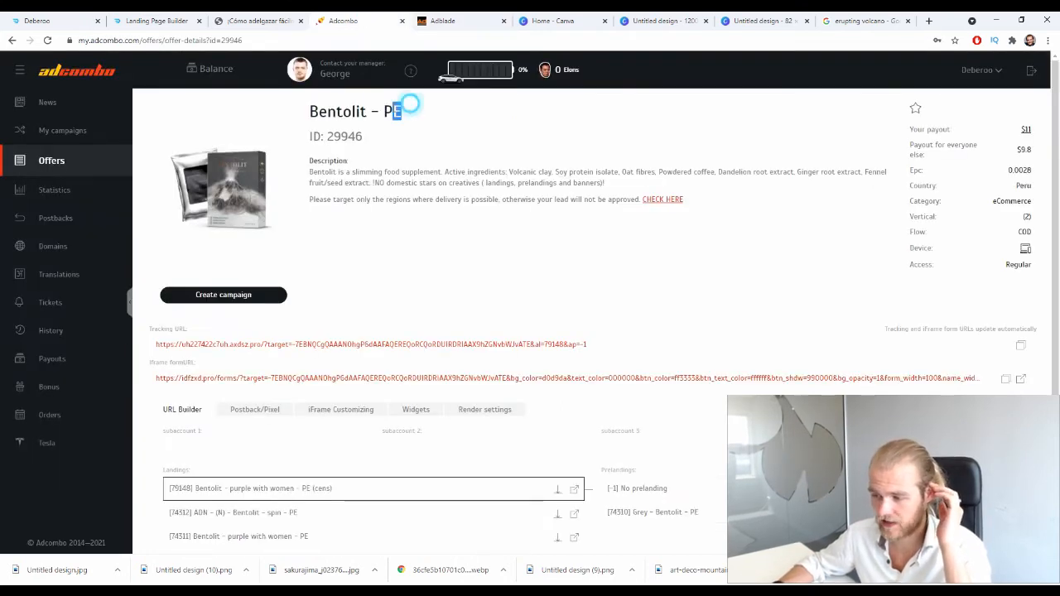
pyautogui.moveTo(407, 108); pyautogui.dragTo(394, 111)
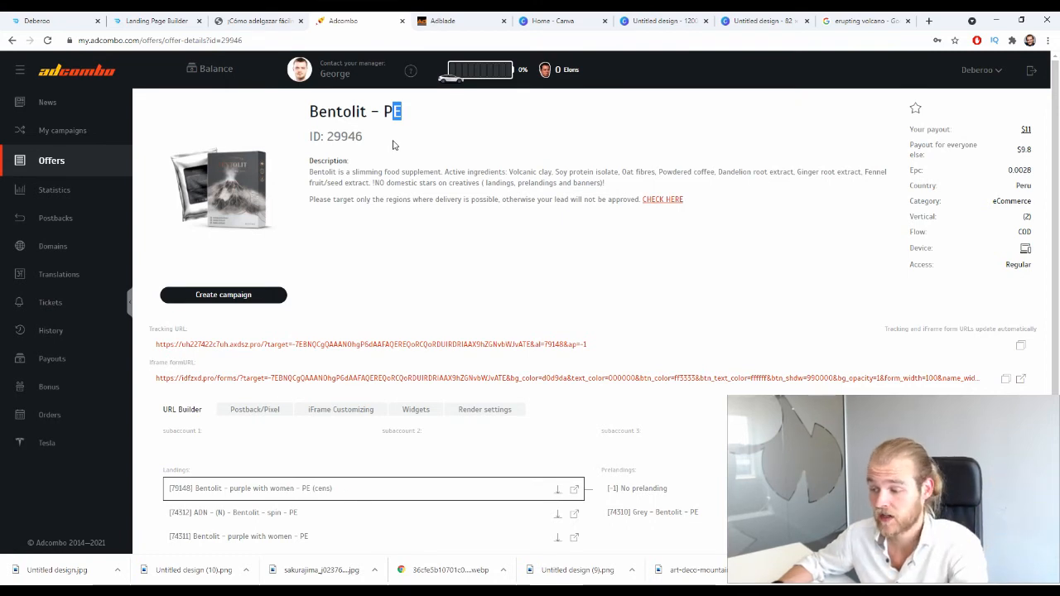
pyautogui.click(536, 221)
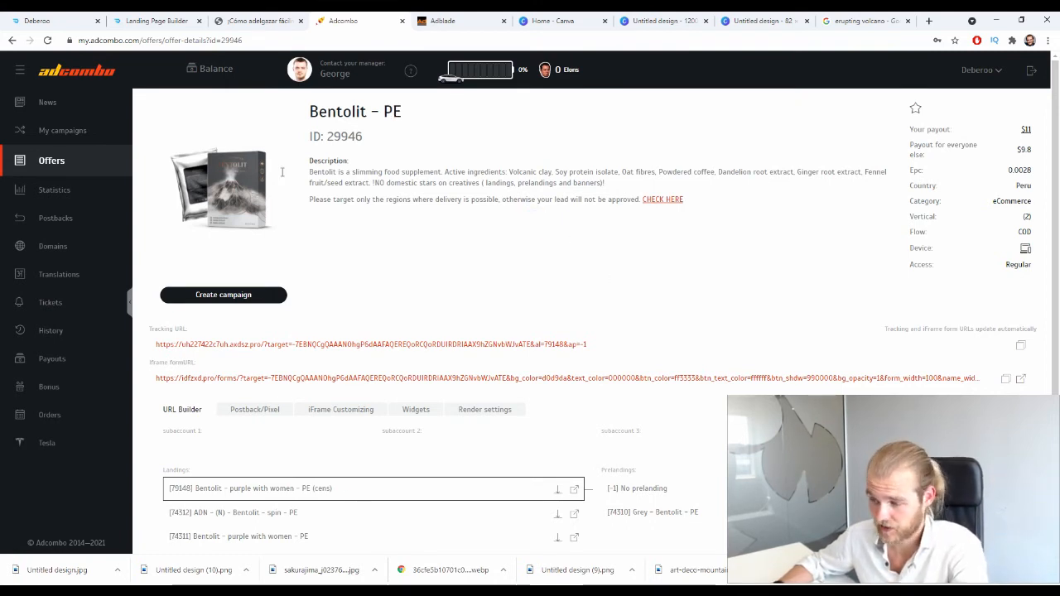
# Step: Search the AdCombo offers for bentolit, compare the countries, and open the Bentolit - IT offer
pyautogui.click(78, 163)
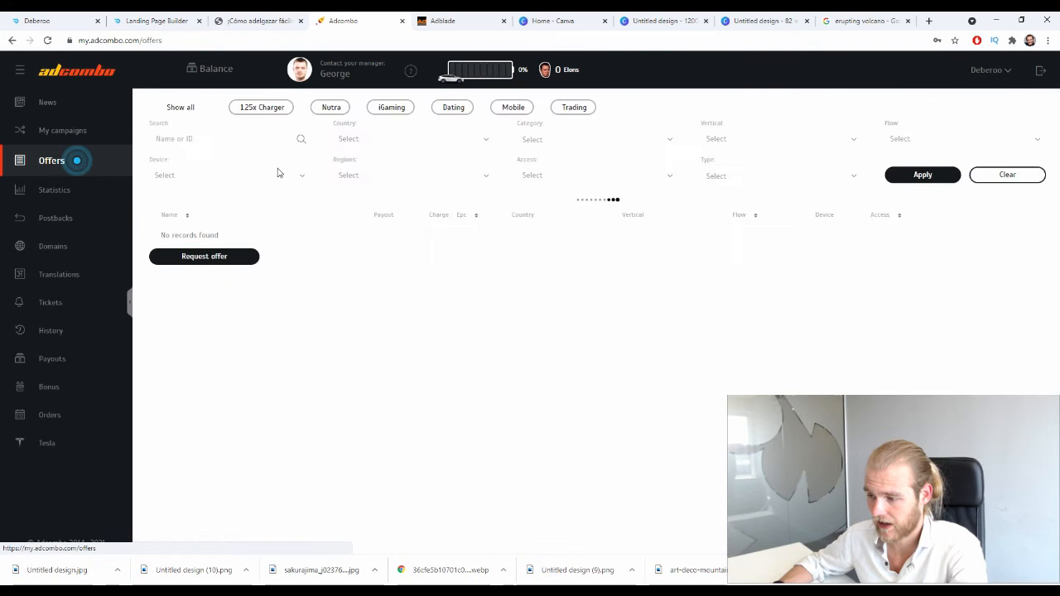
pyautogui.click(235, 139)
pyautogui.write('bentolit')
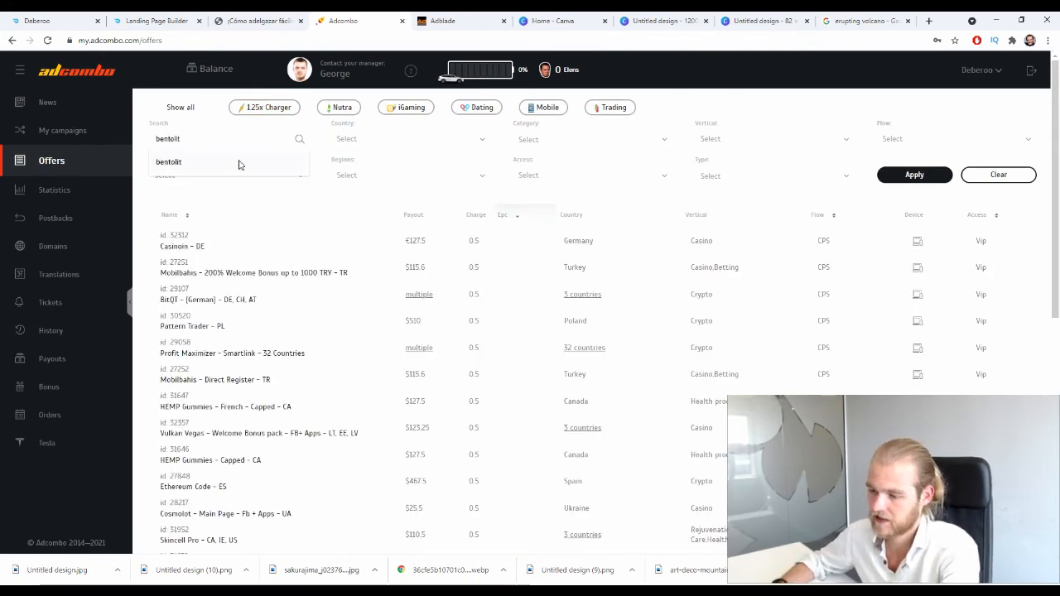
pyautogui.click(239, 163)
pyautogui.click(914, 175)
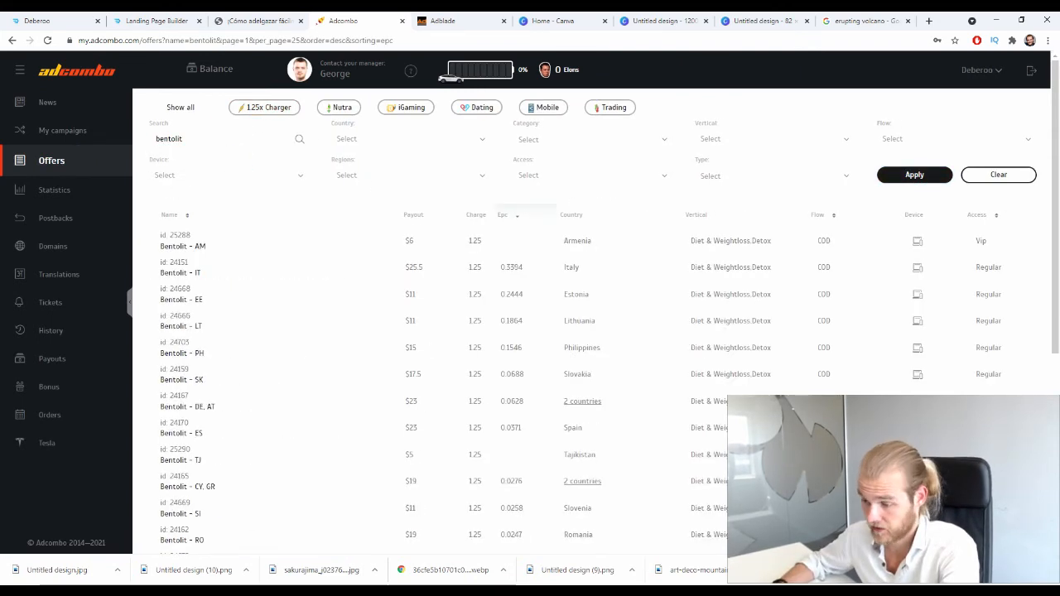
pyautogui.scroll(-2, 326, 440)
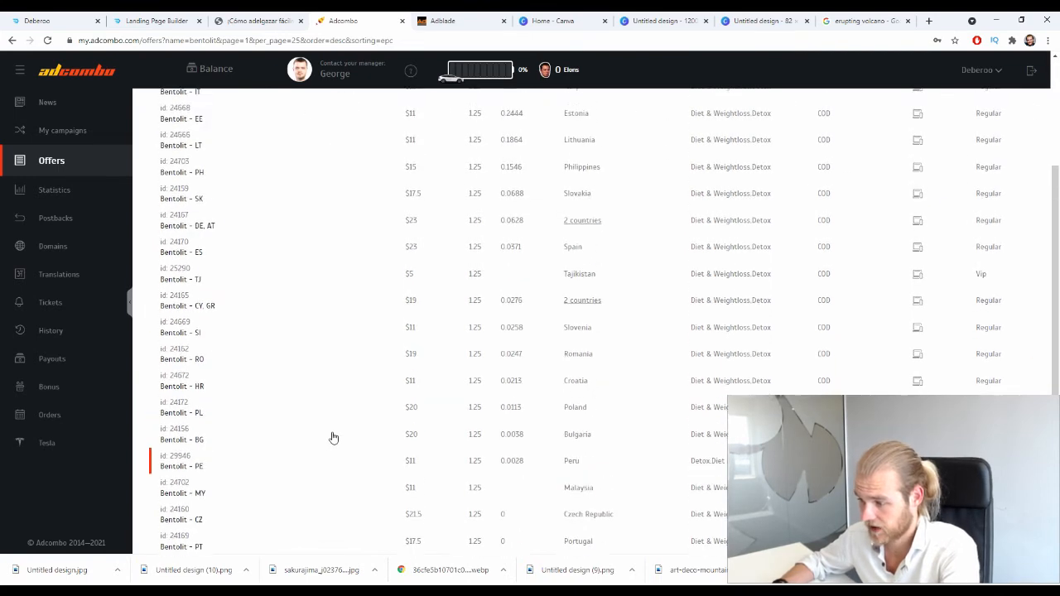
pyautogui.scroll(2, 334, 437)
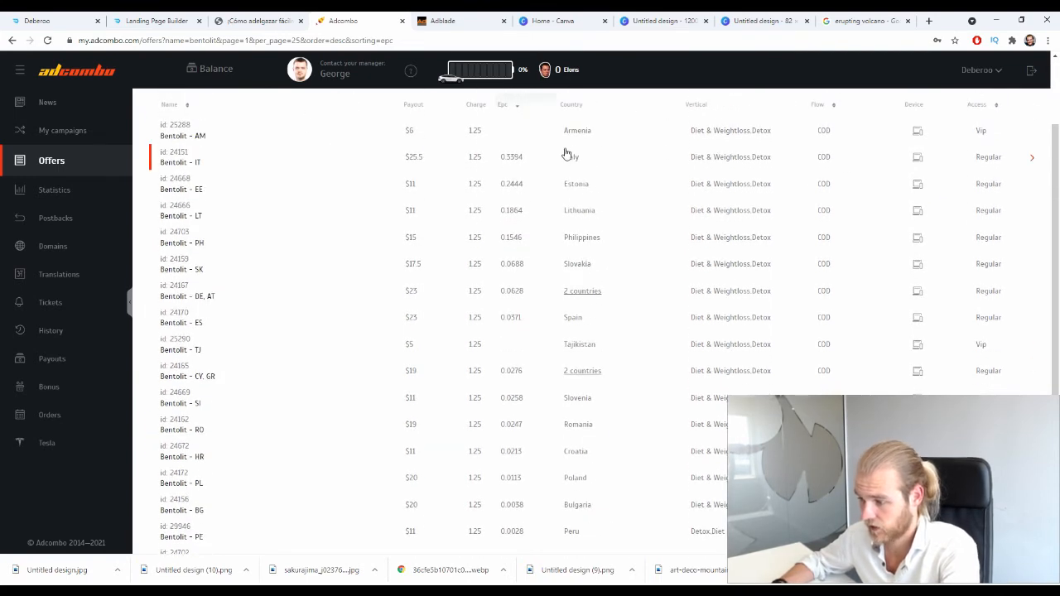
pyautogui.click(188, 167)
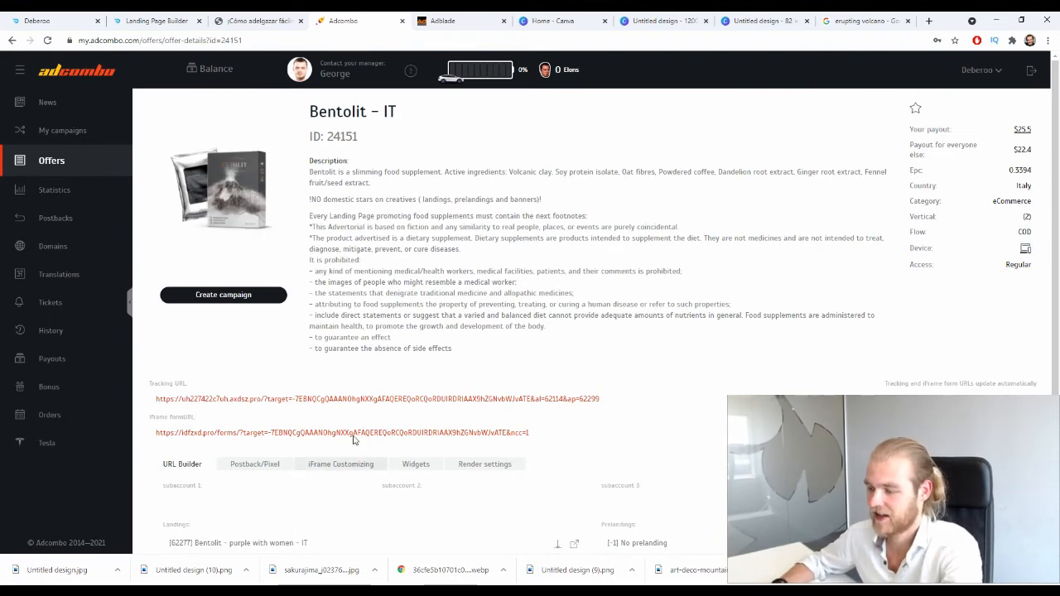
# Step: Return to the Adblade ad form and set the international targeting to Italy (IT) instead of Others
pyautogui.click(474, 20)
pyautogui.click(386, 275)
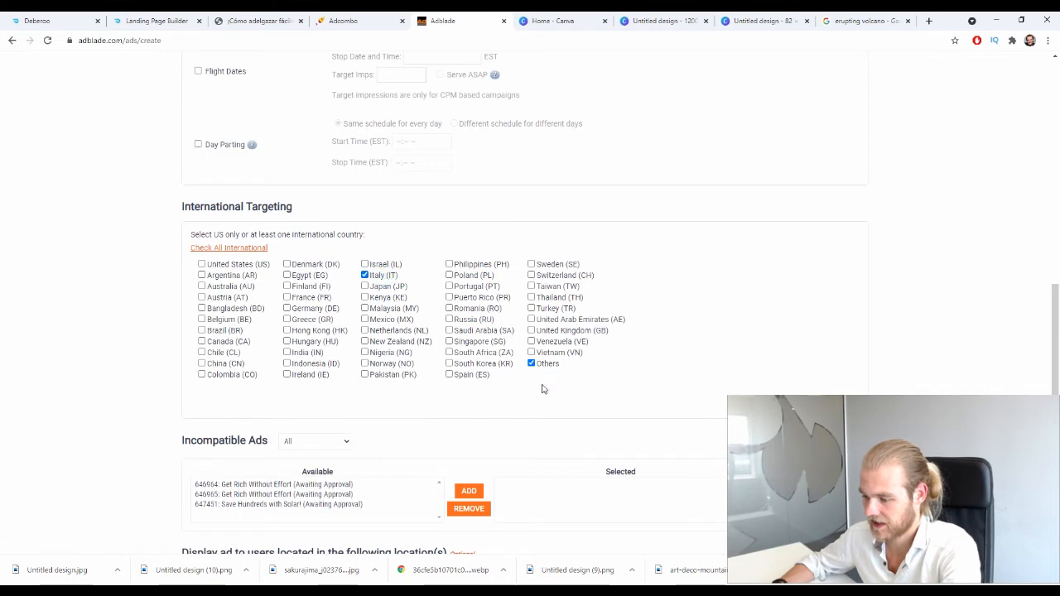
pyautogui.click(540, 364)
# Step: Examine the Use Retargeting and Use DMP Targeting settings, and set Targeting Options back to None
pyautogui.scroll(-2, 756, 346)
pyautogui.scroll(-1, 485, 299)
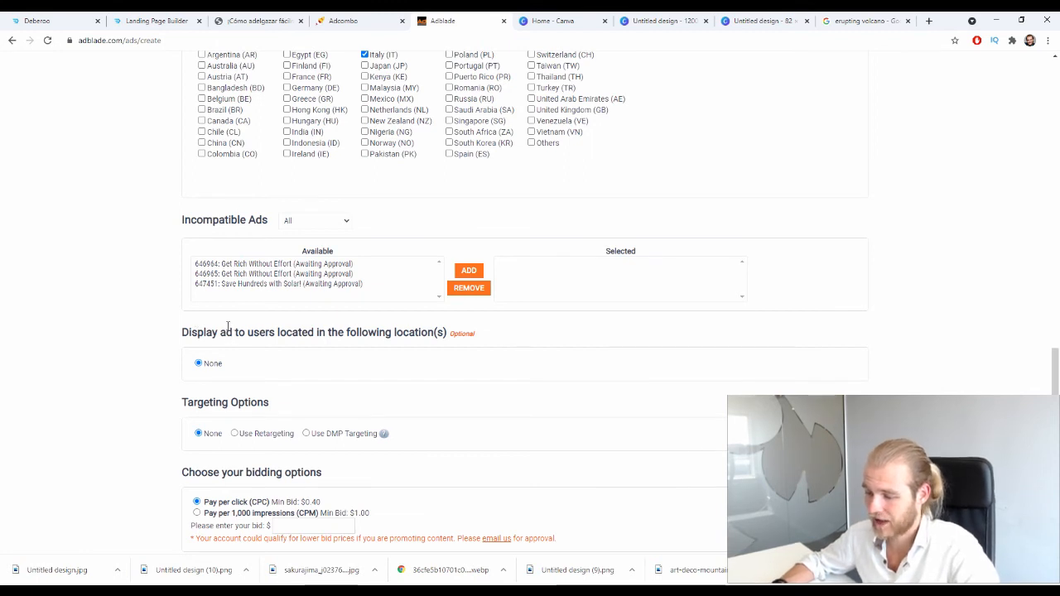
pyautogui.scroll(-2, 315, 344)
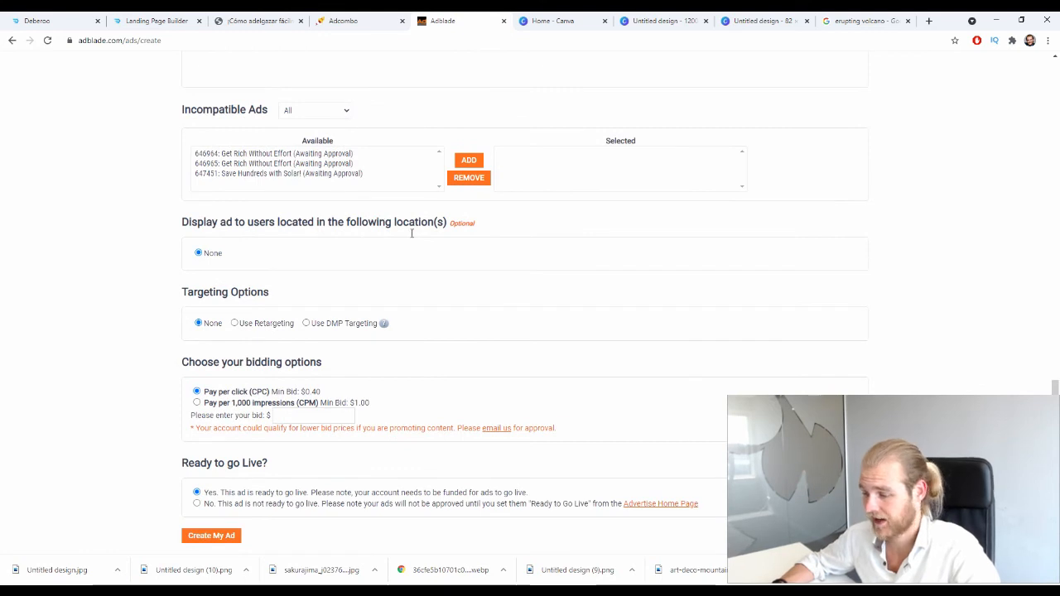
pyautogui.click(266, 324)
pyautogui.click(652, 247)
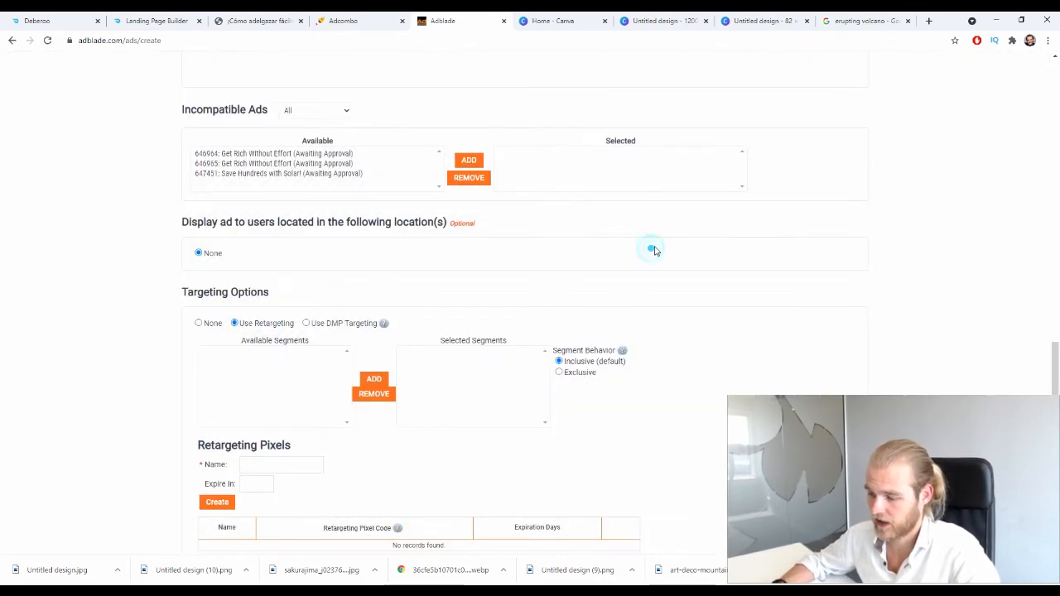
pyautogui.click(334, 323)
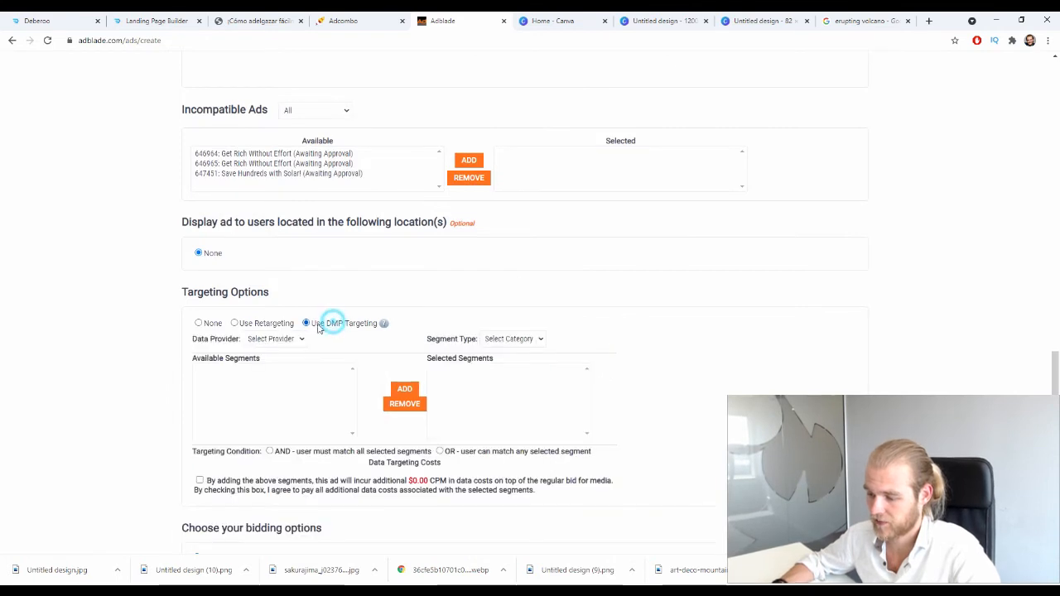
pyautogui.click(208, 323)
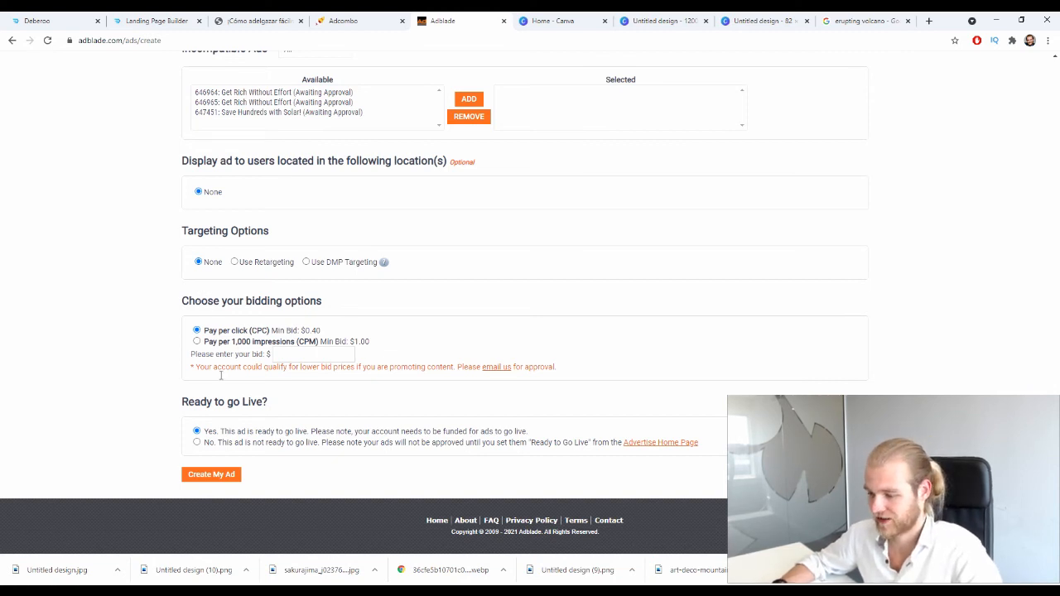
# Step: Set the bidding option to pay per 1,000 impressions (CPM) and mark the ad as not ready to go live
pyautogui.click(196, 341)
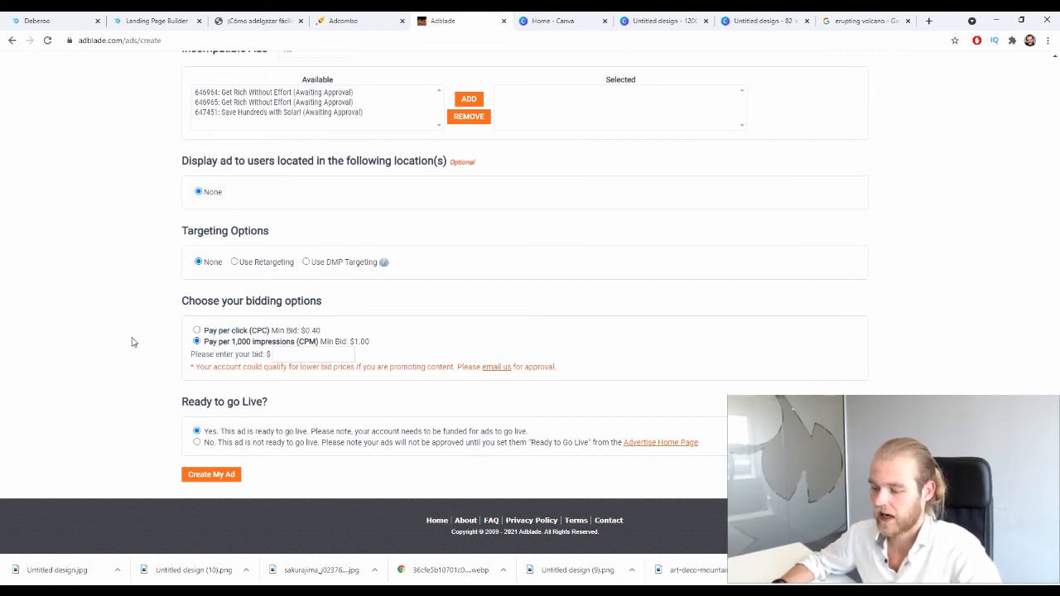
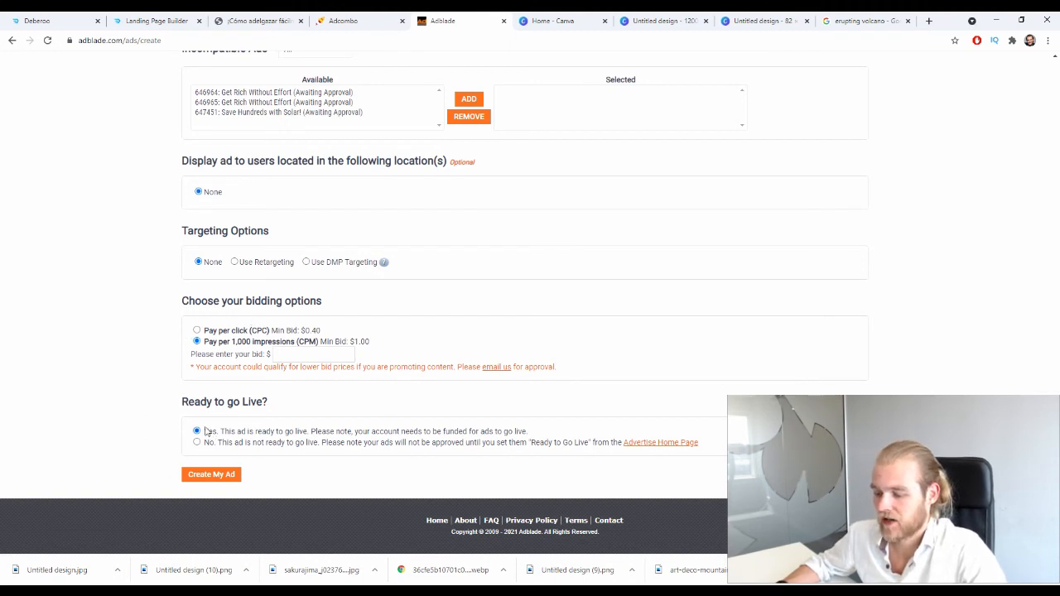
pyautogui.moveTo(203, 432); pyautogui.dragTo(233, 436)
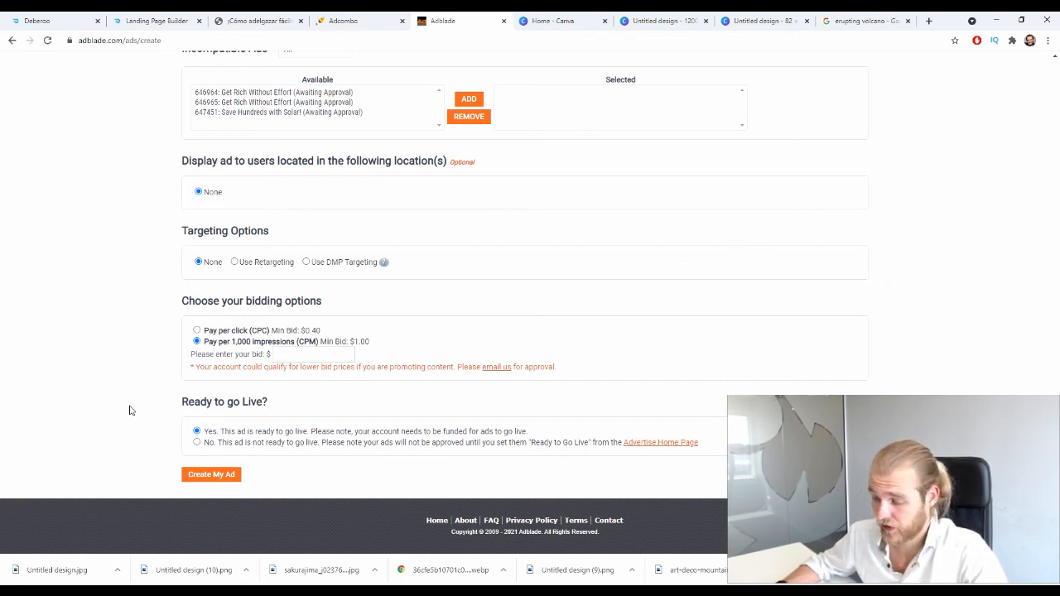
pyautogui.click(197, 443)
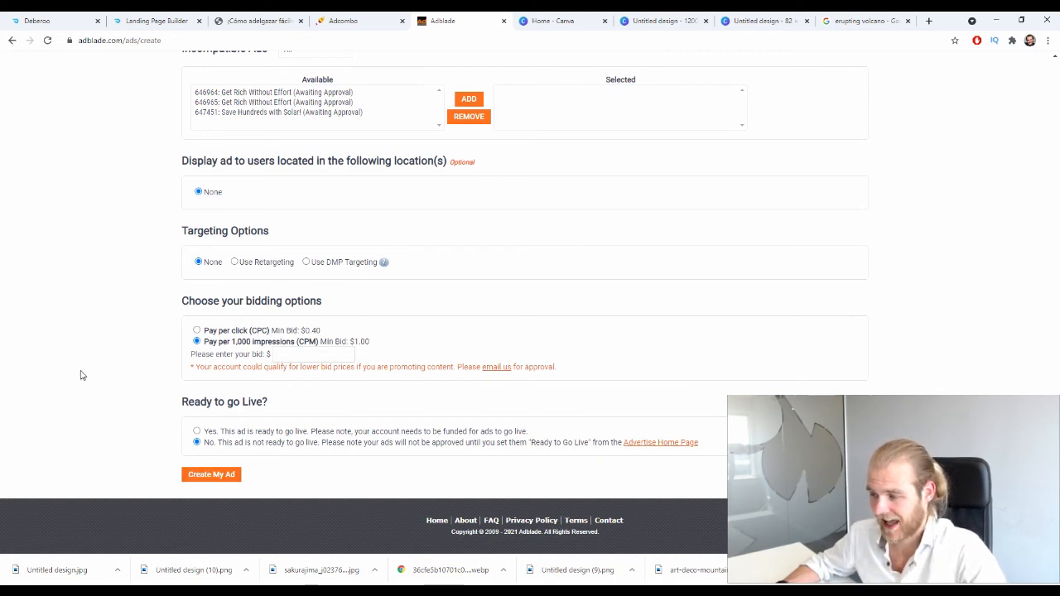
pyautogui.scroll(-3, 82, 363)
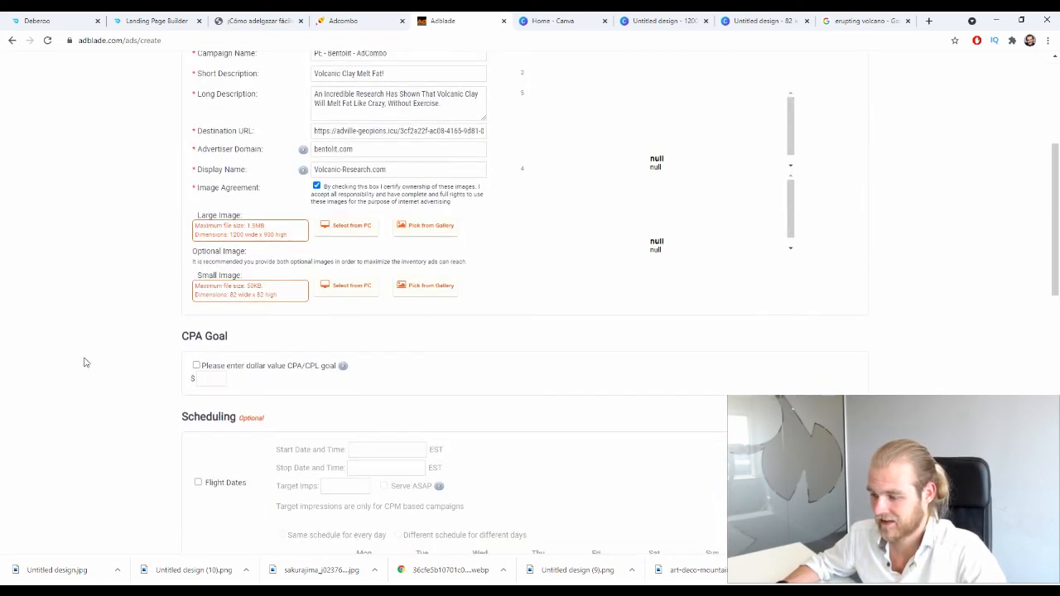
# Step: Check the ad form for the fields flagged with errors and set the CPM bid to $1.01
pyautogui.scroll(3, 87, 361)
pyautogui.scroll(1, 86, 361)
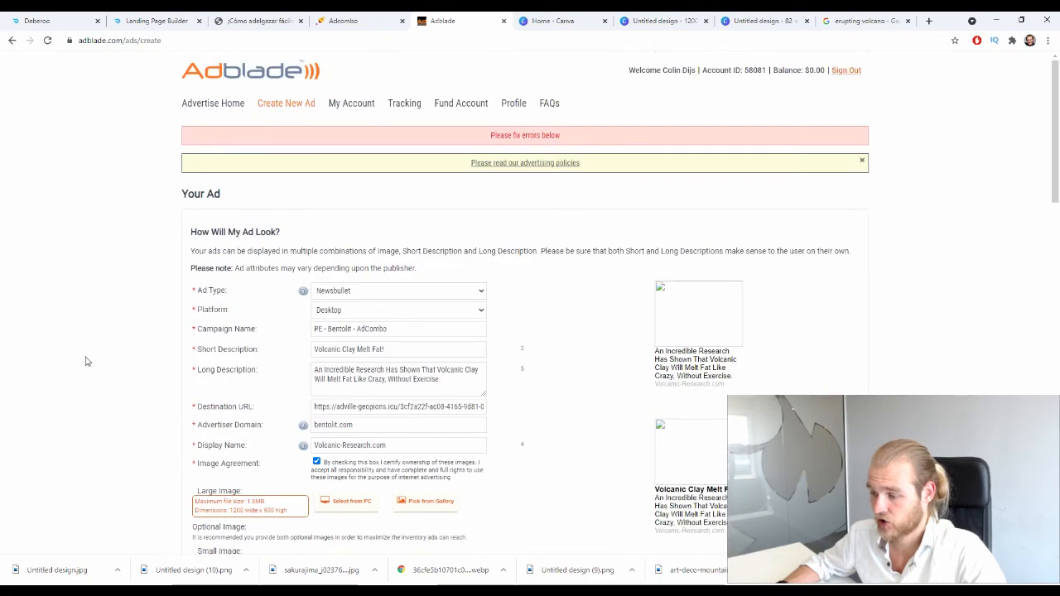
pyautogui.scroll(-8, 86, 360)
pyautogui.scroll(2, 89, 358)
pyautogui.scroll(1, 87, 359)
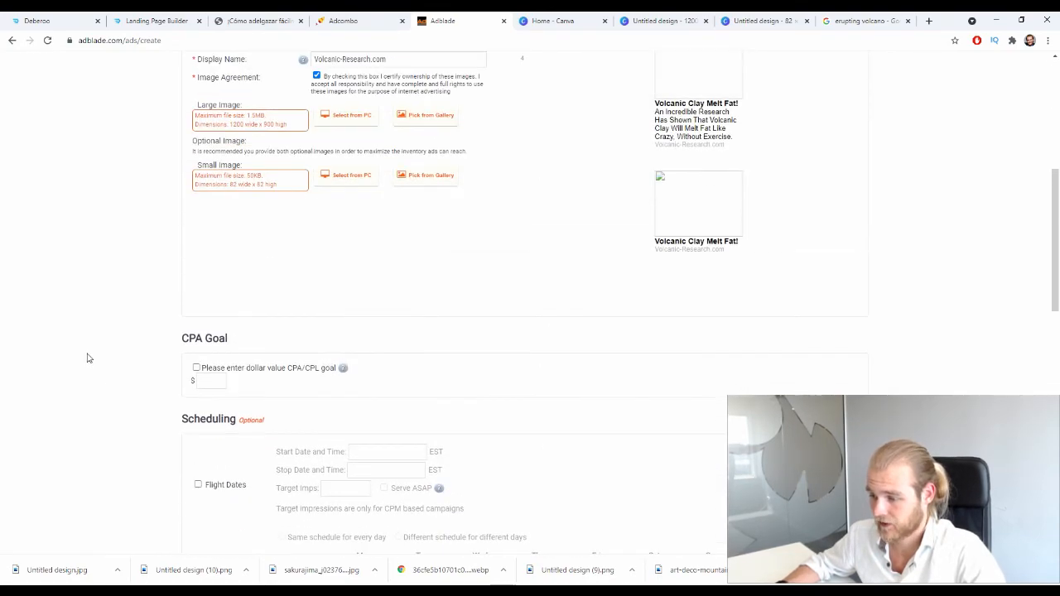
pyautogui.scroll(-5, 87, 360)
pyautogui.scroll(-4, 86, 358)
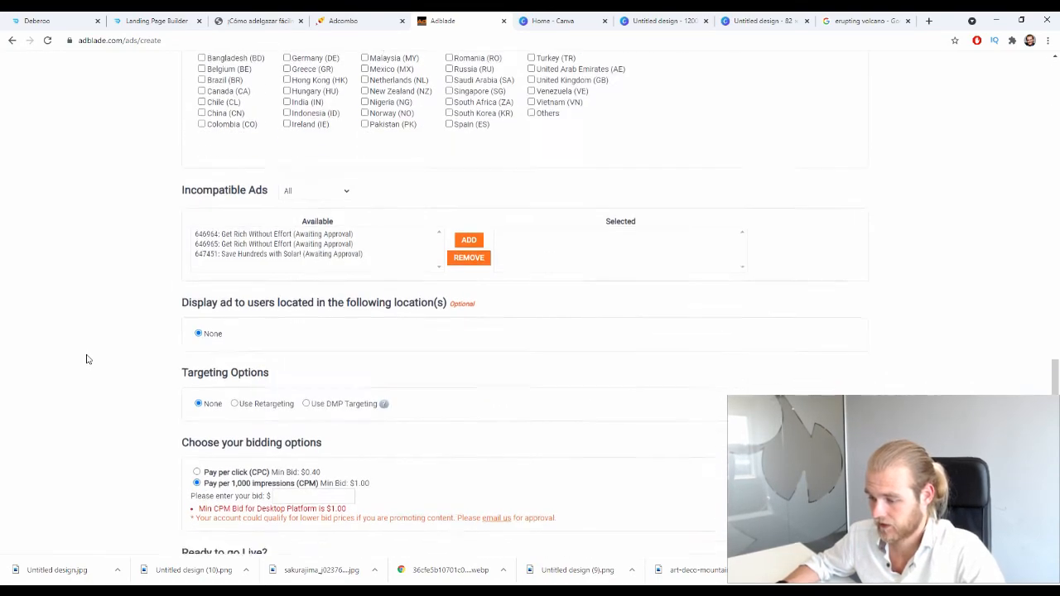
pyautogui.click(310, 346)
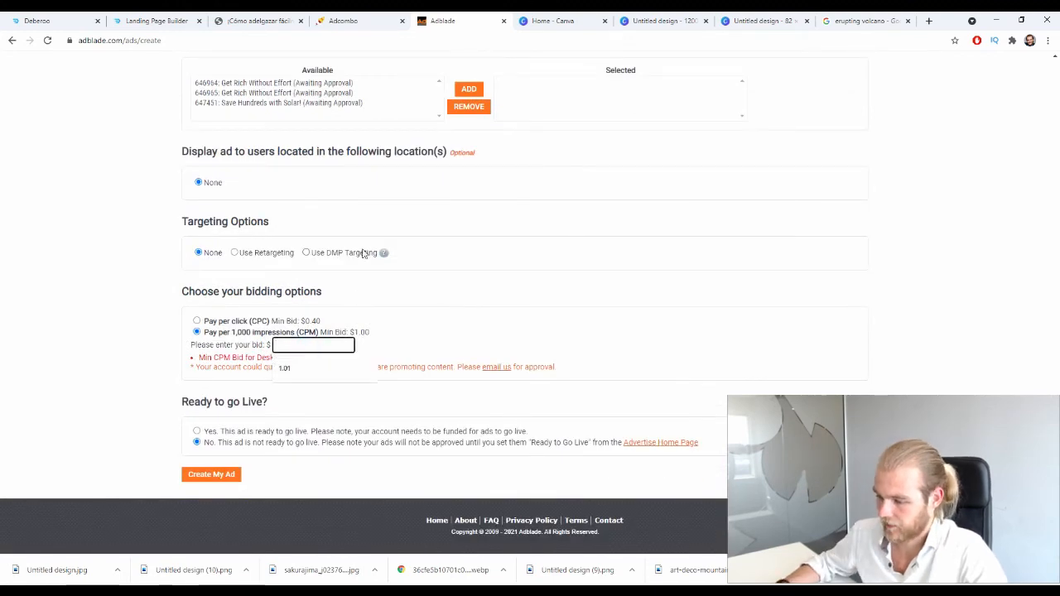
pyautogui.click(336, 368)
# Step: Upload Untitled design (9) from Downloads as the small image and the Untitled design JPG as the large image
pyautogui.scroll(1, 143, 401)
pyautogui.scroll(10, 227, 359)
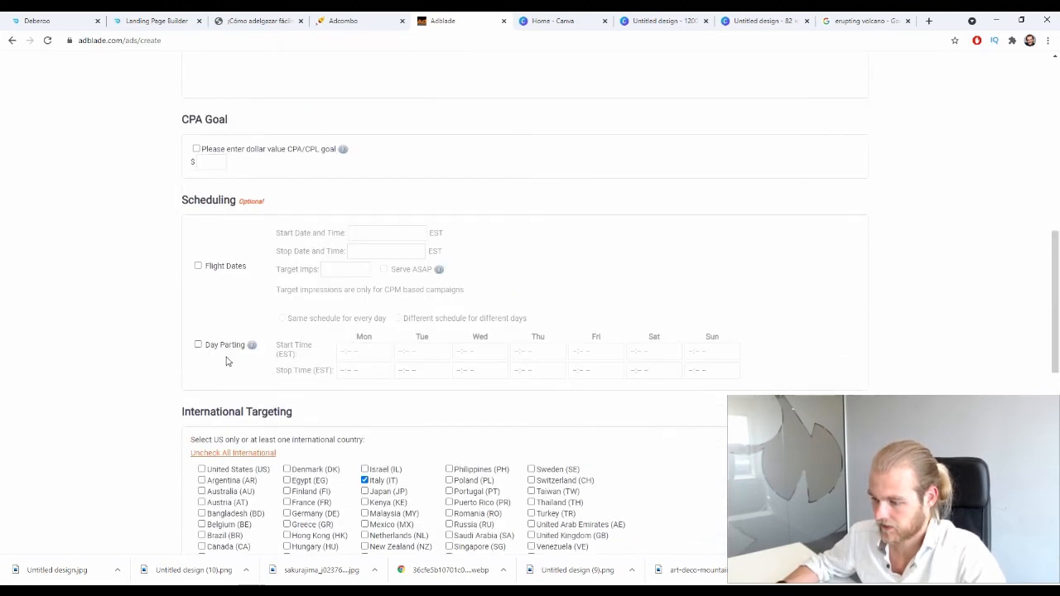
pyautogui.click(351, 285)
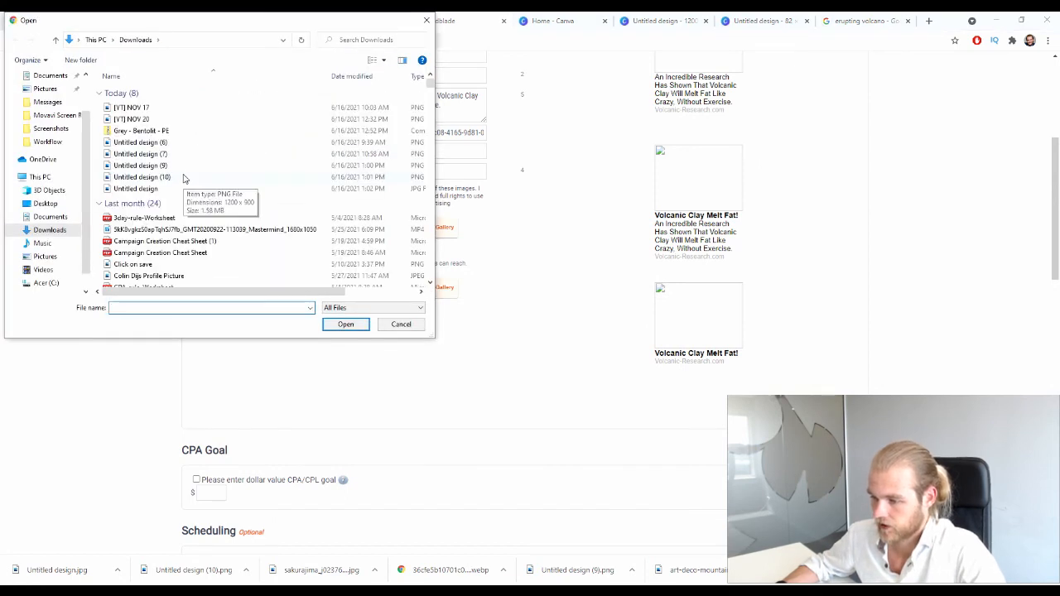
pyautogui.click(181, 165)
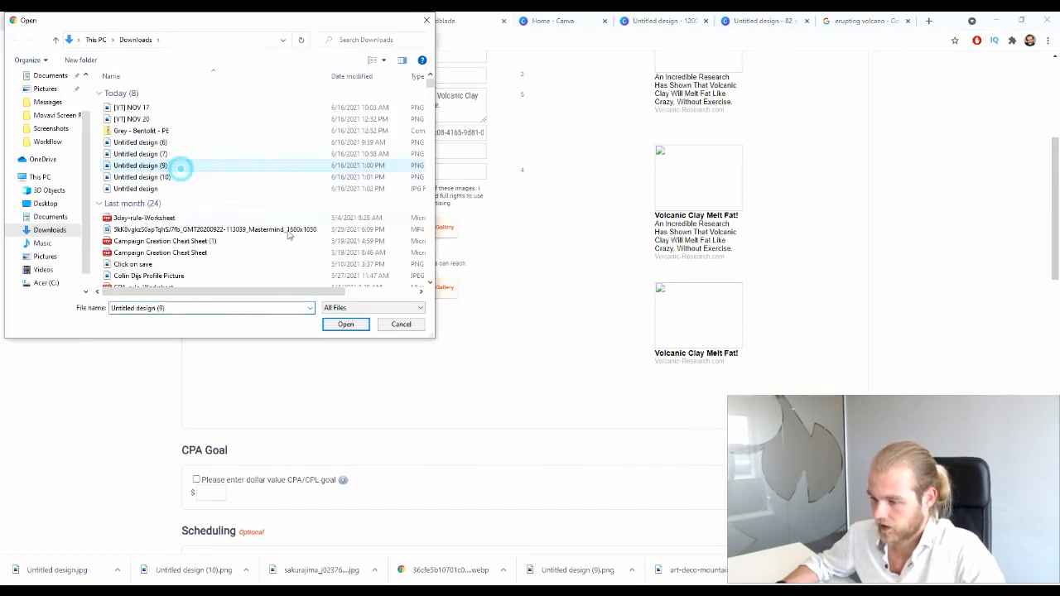
pyautogui.click(343, 323)
pyautogui.click(336, 236)
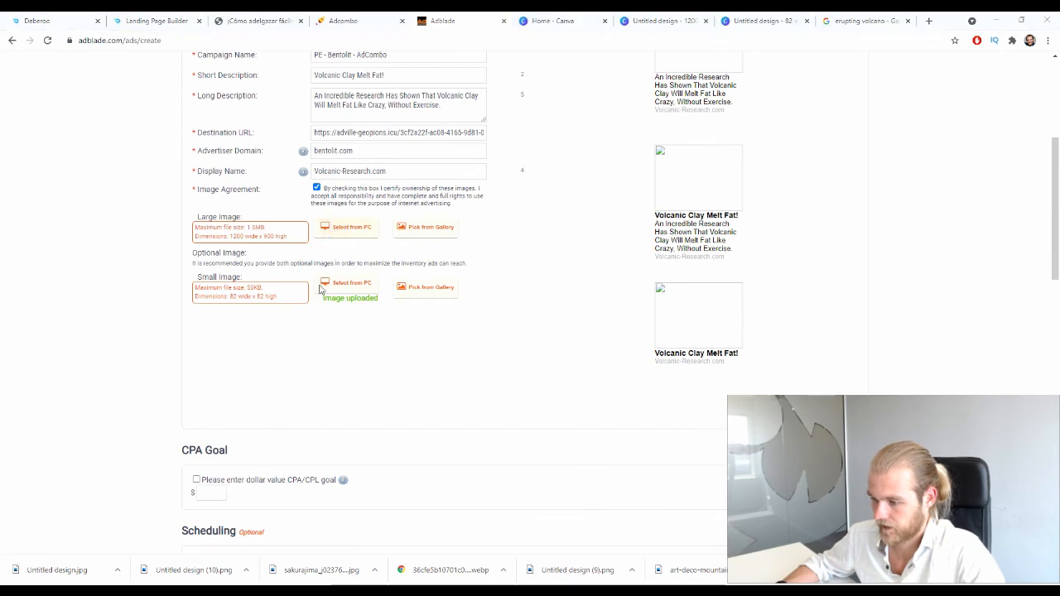
pyautogui.click(175, 189)
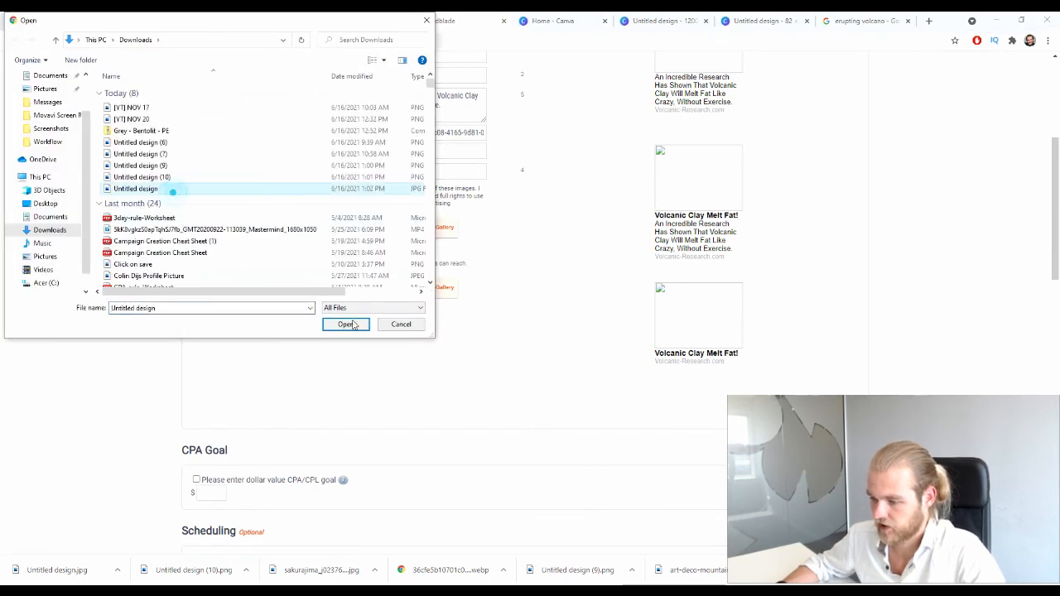
pyautogui.click(348, 324)
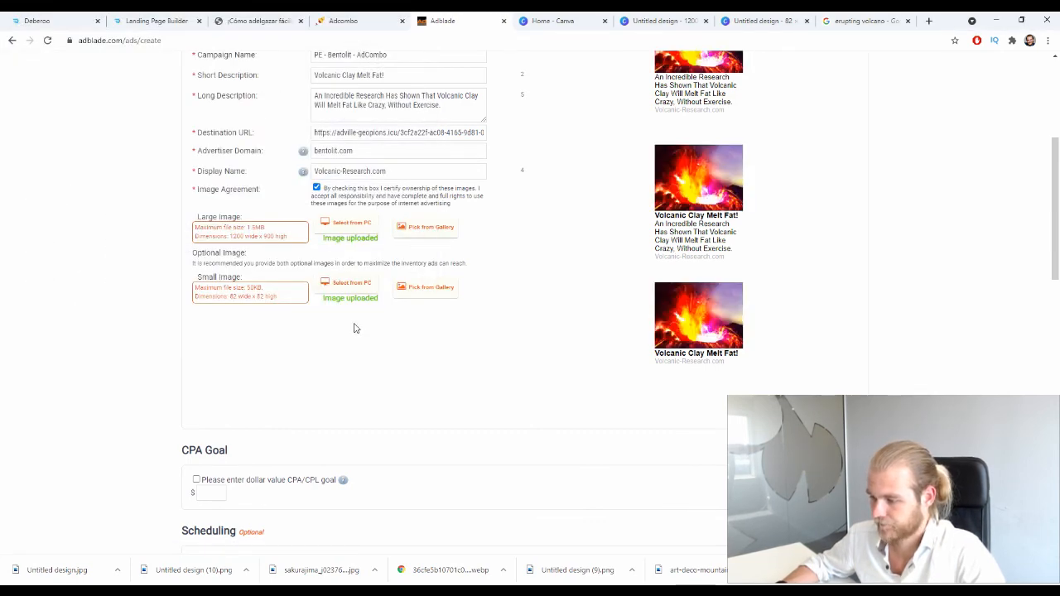
# Step: Review the completed form, create the ad, and dismiss the Ready to Go Live notice
pyautogui.scroll(1, 478, 302)
pyautogui.scroll(3, 481, 303)
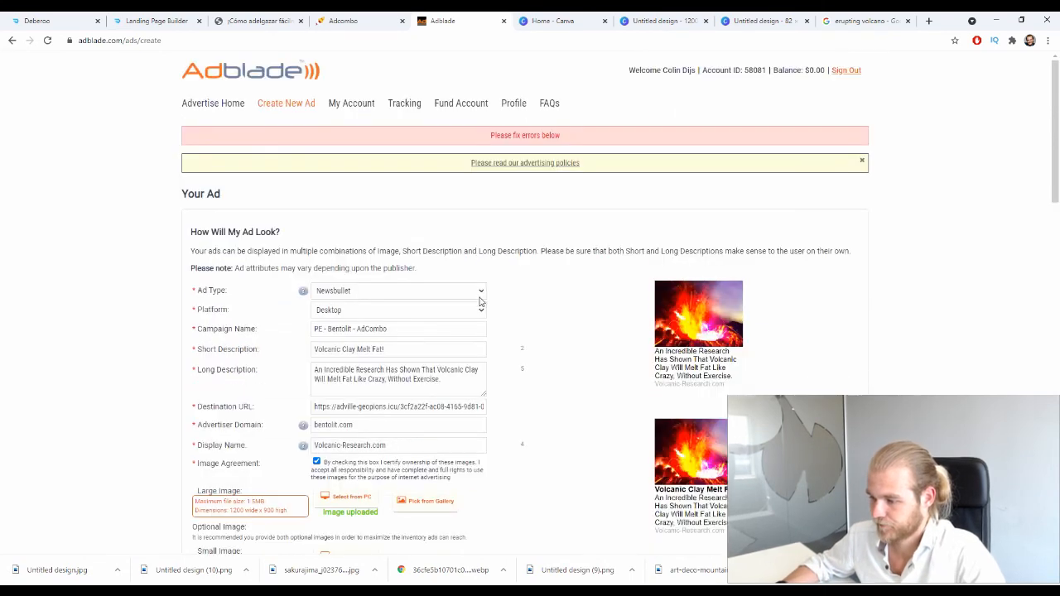
pyautogui.scroll(-12, 443, 317)
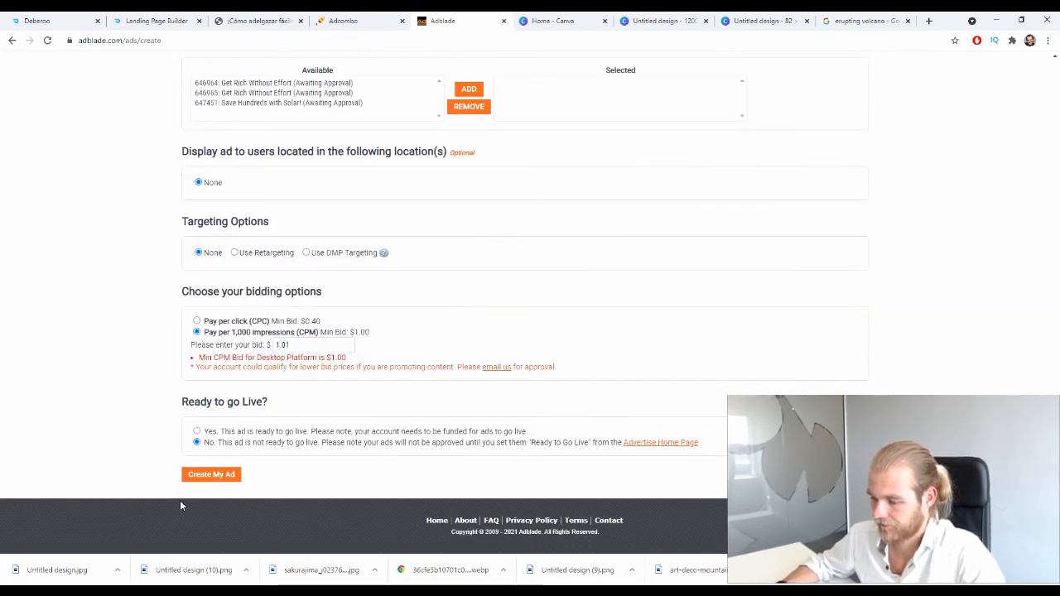
pyautogui.click(199, 475)
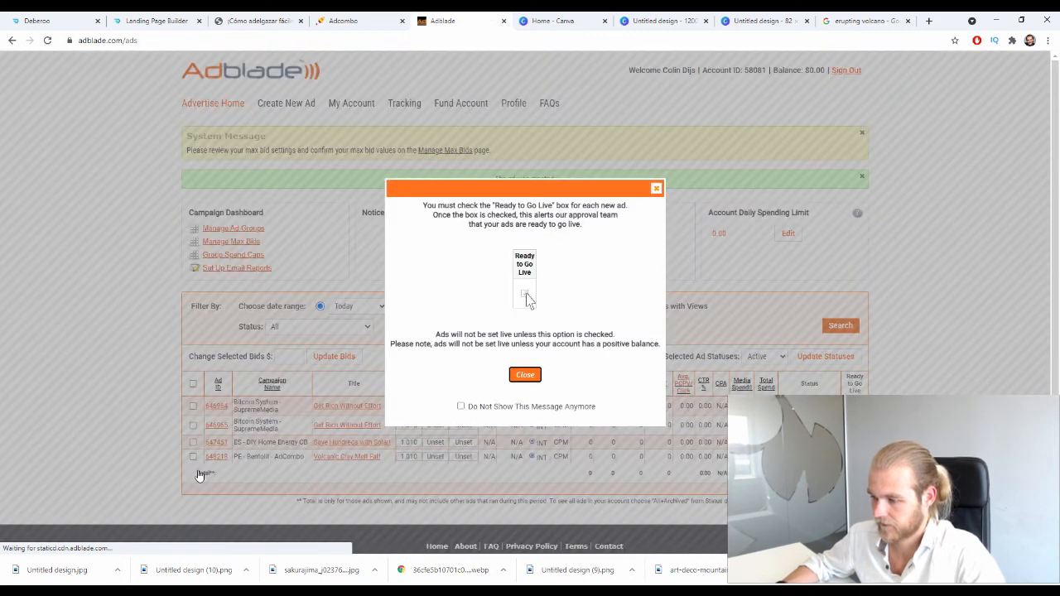
pyautogui.click(658, 190)
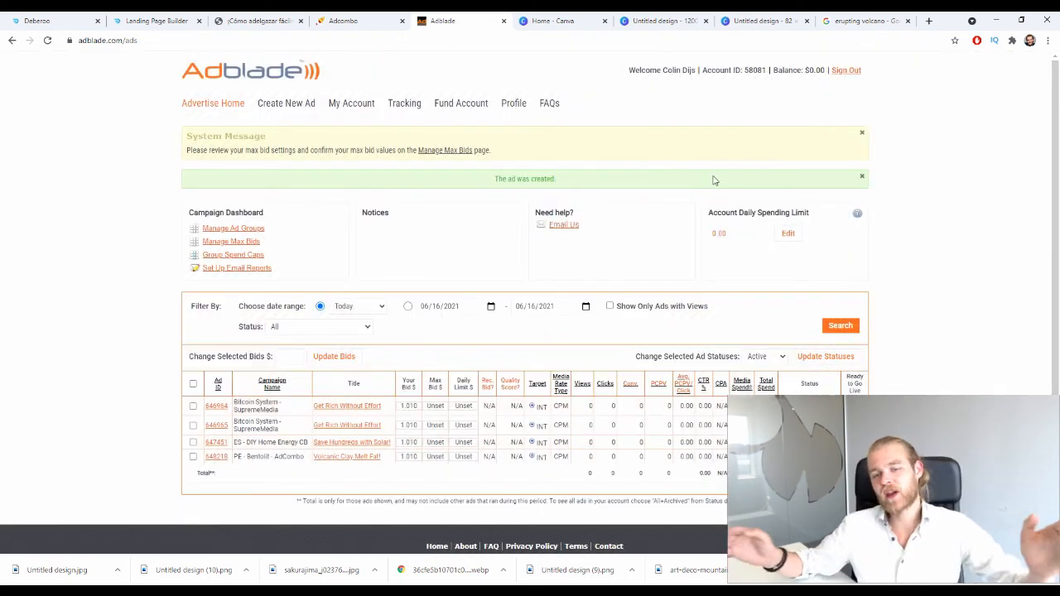